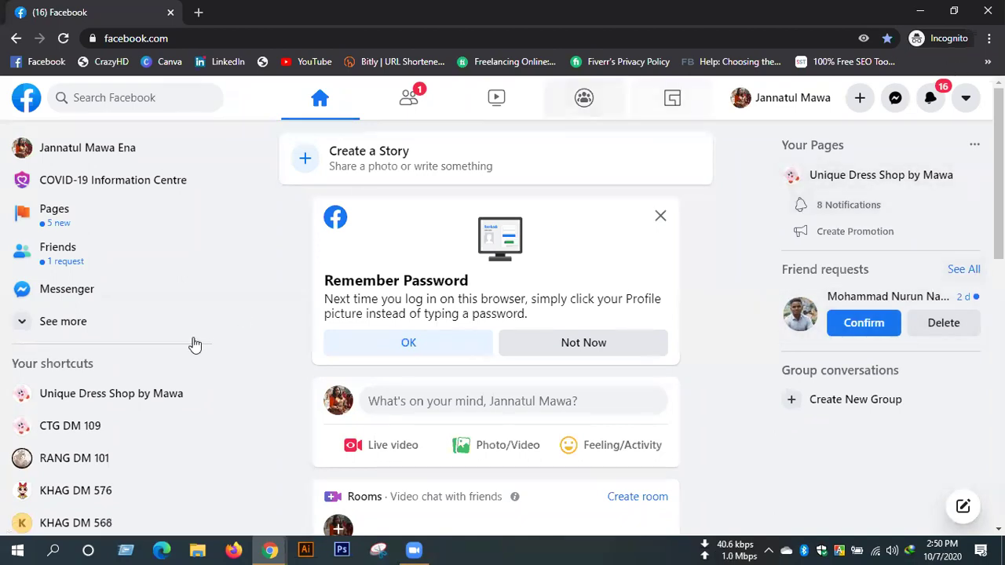
# - Open the KHAG DM 576 Page from the left sidebar and go to its Settings
pyautogui.scroll(-2, 75, 499)
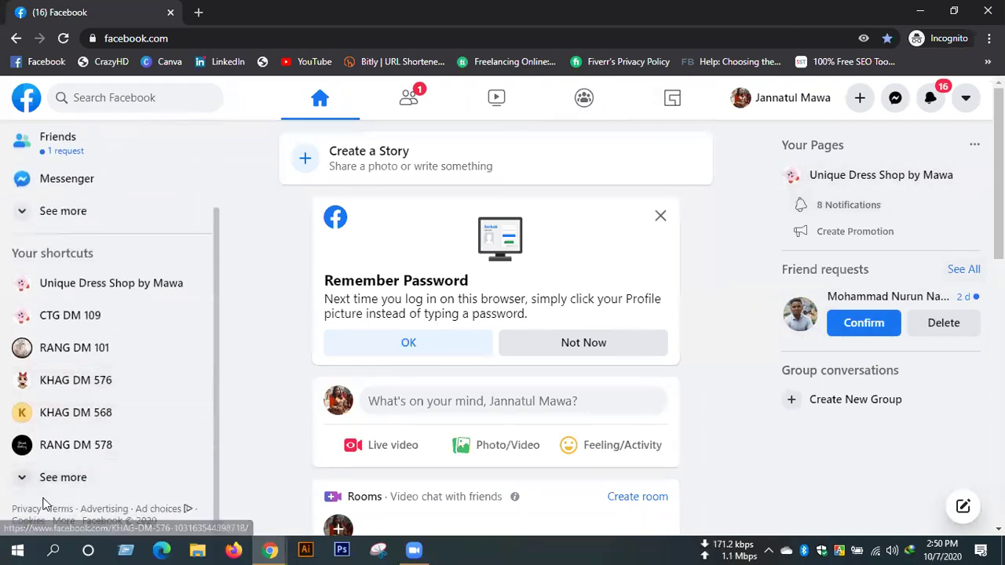
pyautogui.click(56, 388)
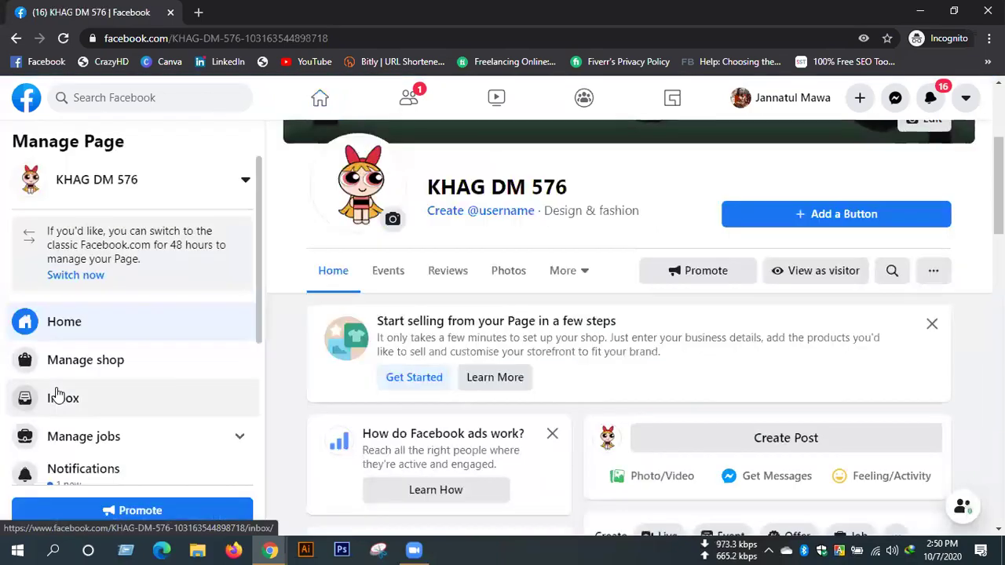
pyautogui.scroll(-3, 105, 378)
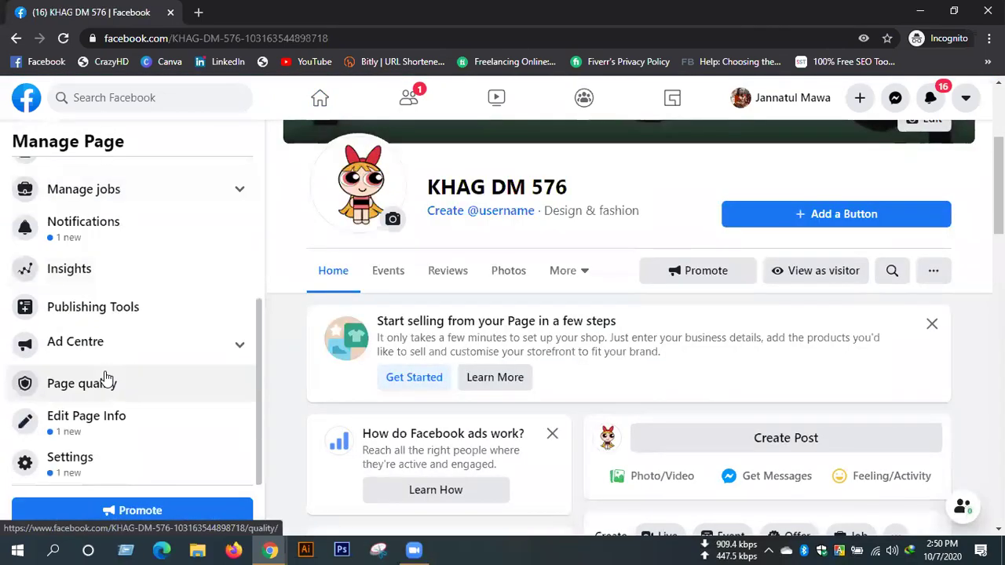
pyautogui.click(87, 471)
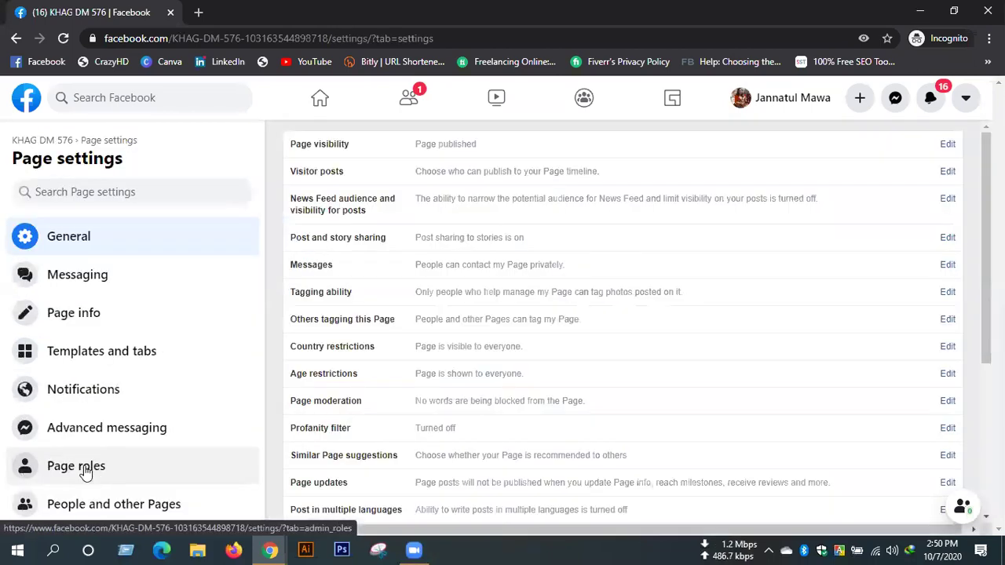
# - Show the Page roles section with the new-role form and the existing Admin role
pyautogui.click(86, 471)
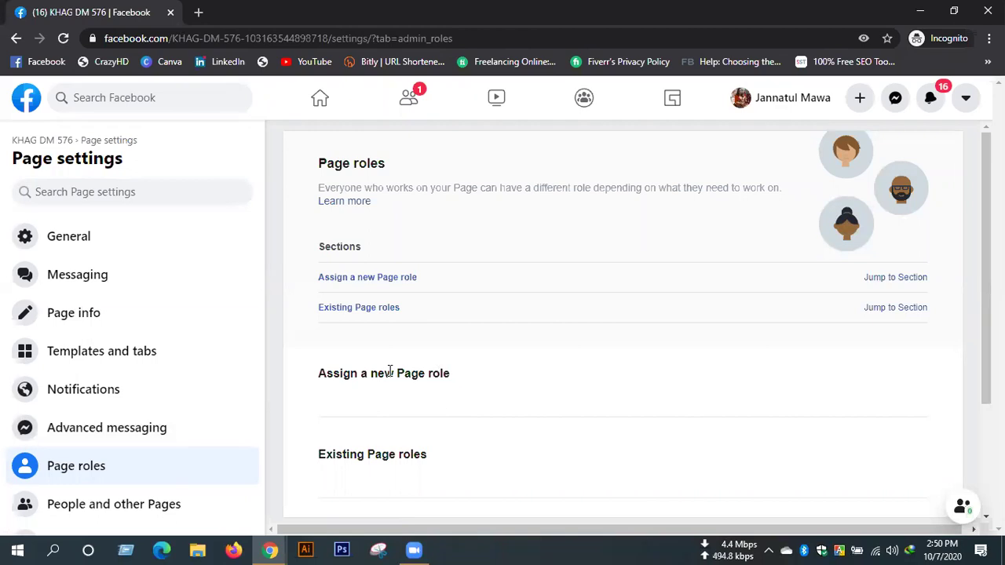
pyautogui.click(424, 307)
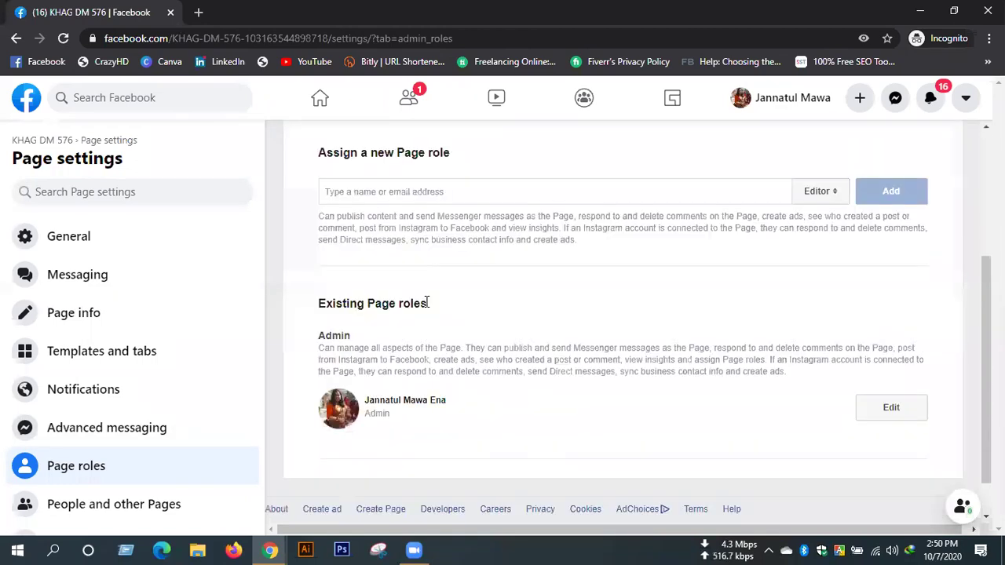
pyautogui.scroll(2, 688, 386)
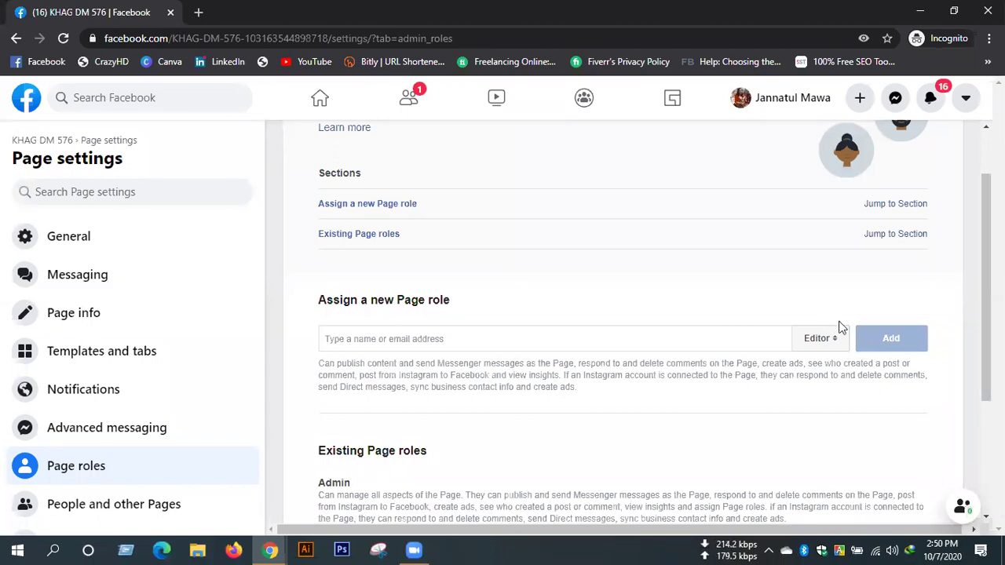
pyautogui.click(813, 343)
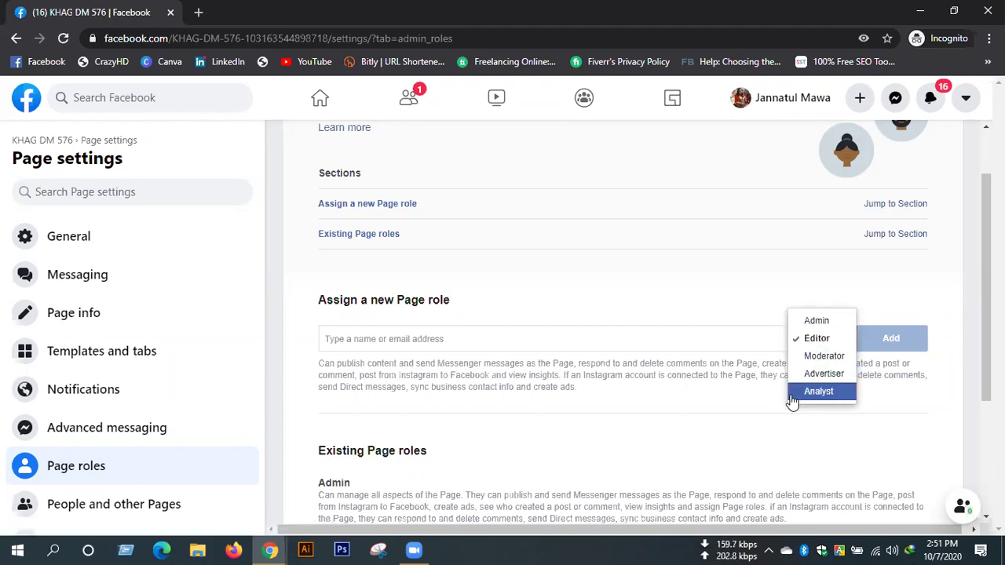
# - Select Admin as the role for the new Page role assignment
pyautogui.click(802, 325)
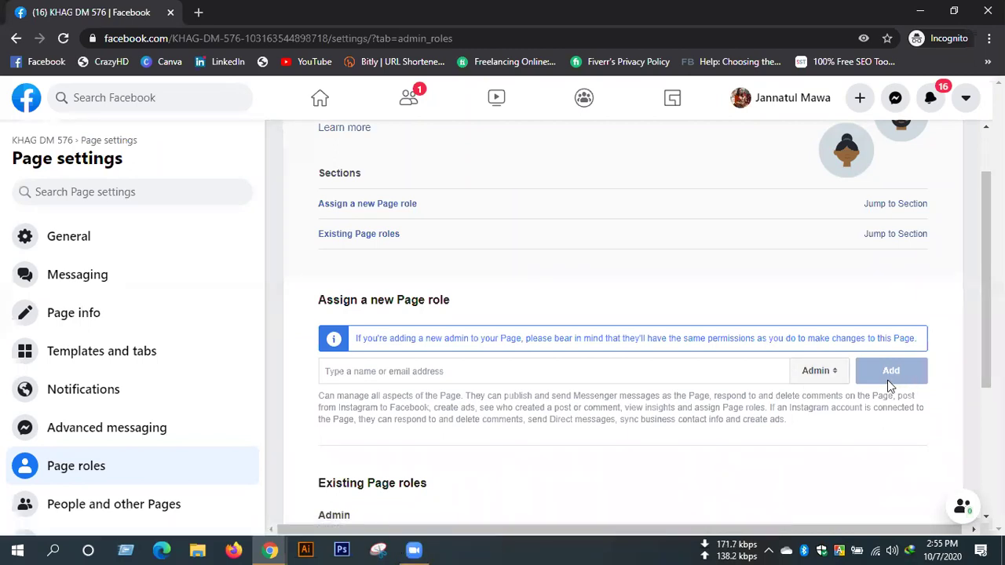
# - Switch the role for the new Page role assignment back to Editor
pyautogui.click(816, 375)
pyautogui.click(816, 386)
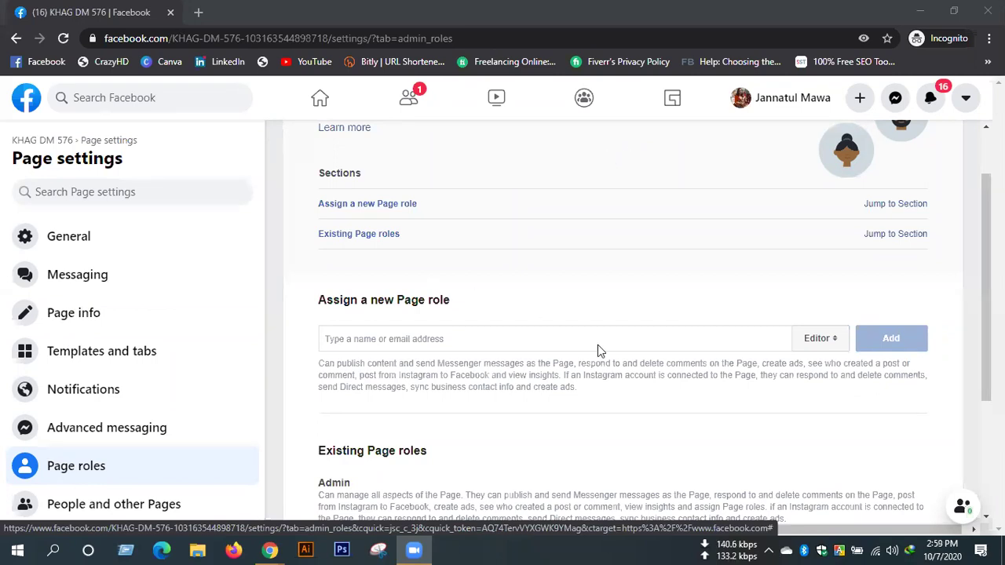
# - Show the role options in the Assign a new Page role form
pyautogui.click(809, 341)
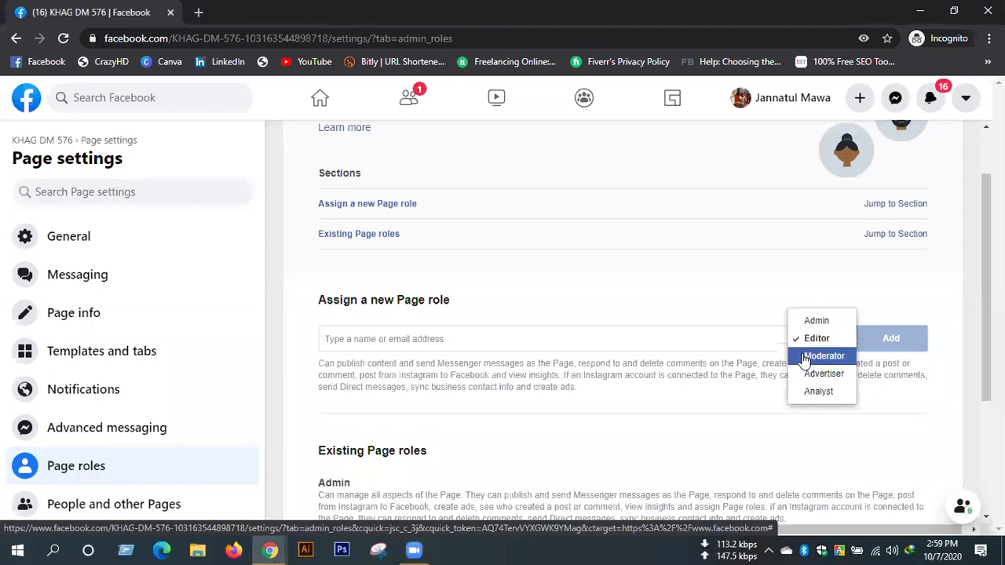
# - Set the new Page role to Moderator to see its permissions description
pyautogui.click(805, 357)
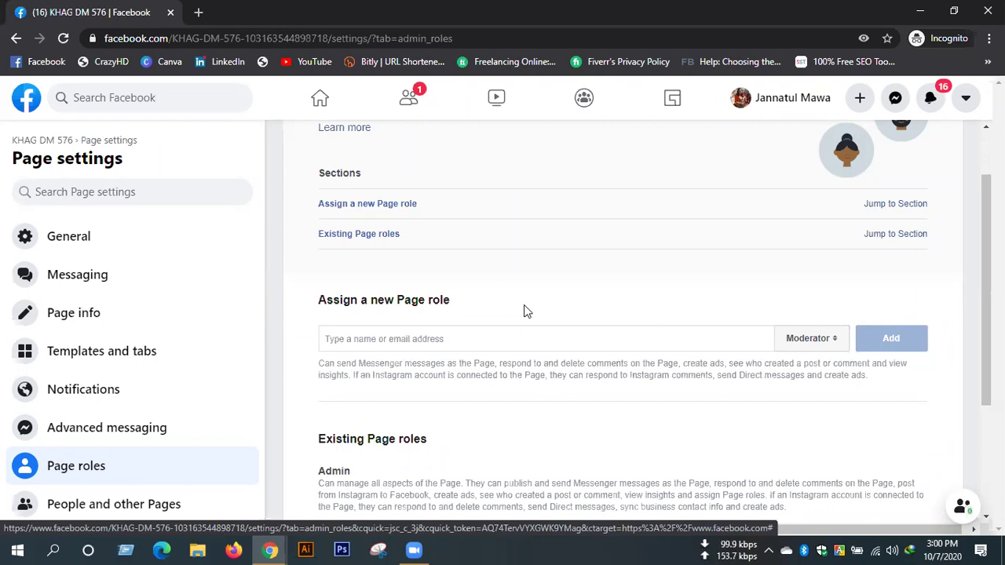
pyautogui.click(806, 344)
# - Change the new Page role from Moderator to Advertiser to see its permissions
pyautogui.click(809, 355)
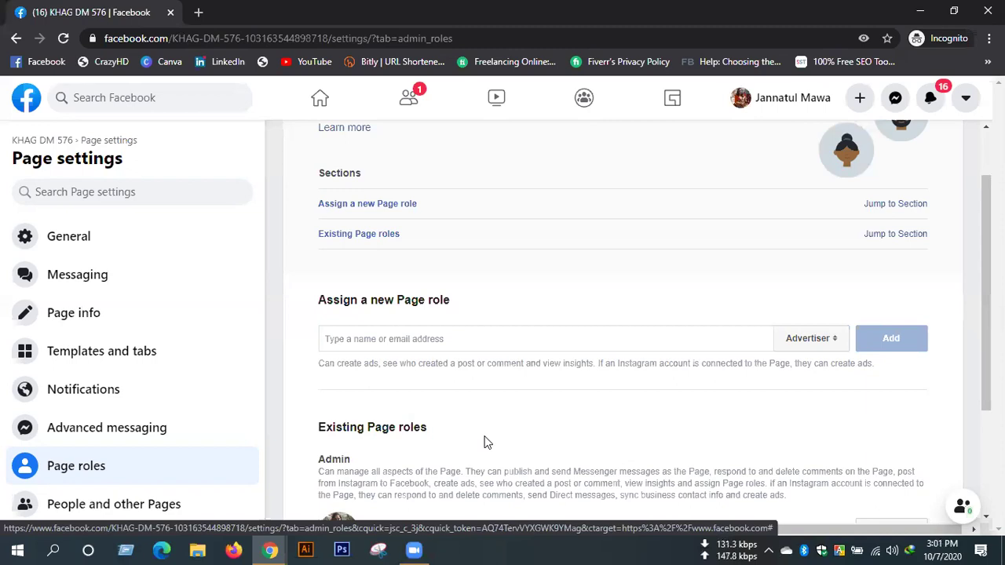
pyautogui.click(801, 353)
# - Switch the new Page role to Analyst, showing its Insights-viewing description
pyautogui.click(798, 357)
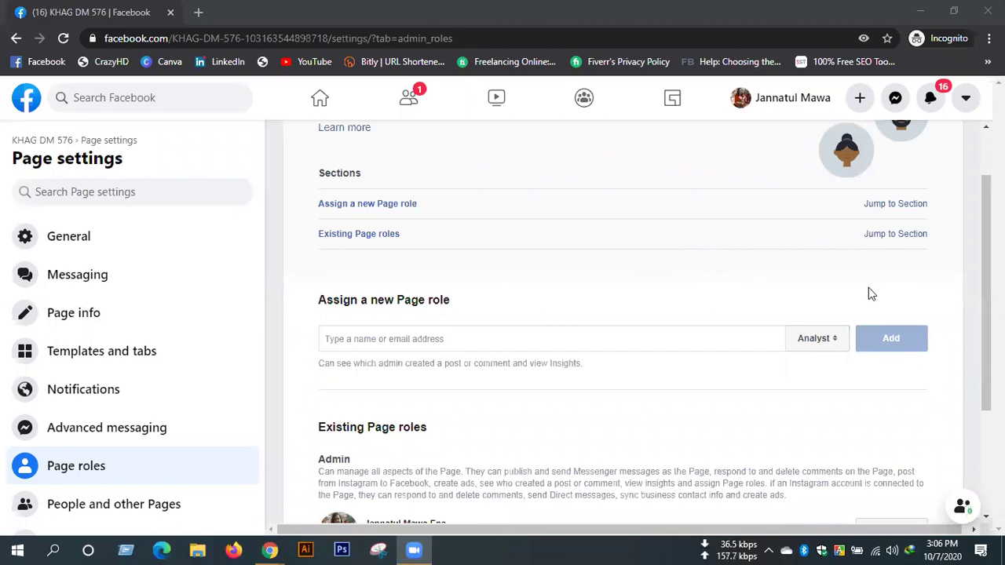
# - Go from Page roles to the People and other Pages settings for KHAG DM 576
pyautogui.scroll(-4, 204, 343)
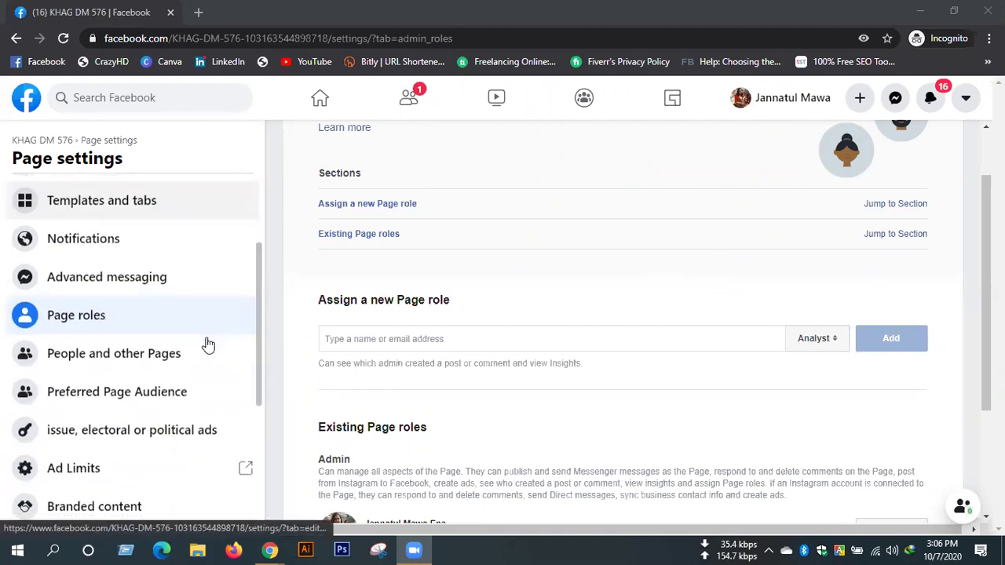
pyautogui.scroll(1, 205, 343)
pyautogui.scroll(1, 207, 345)
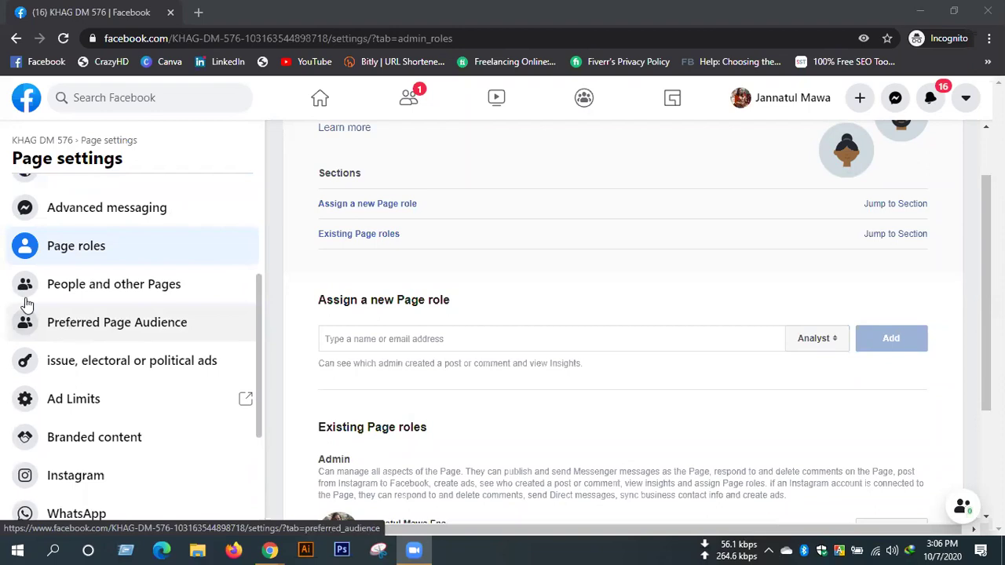
pyautogui.click(100, 291)
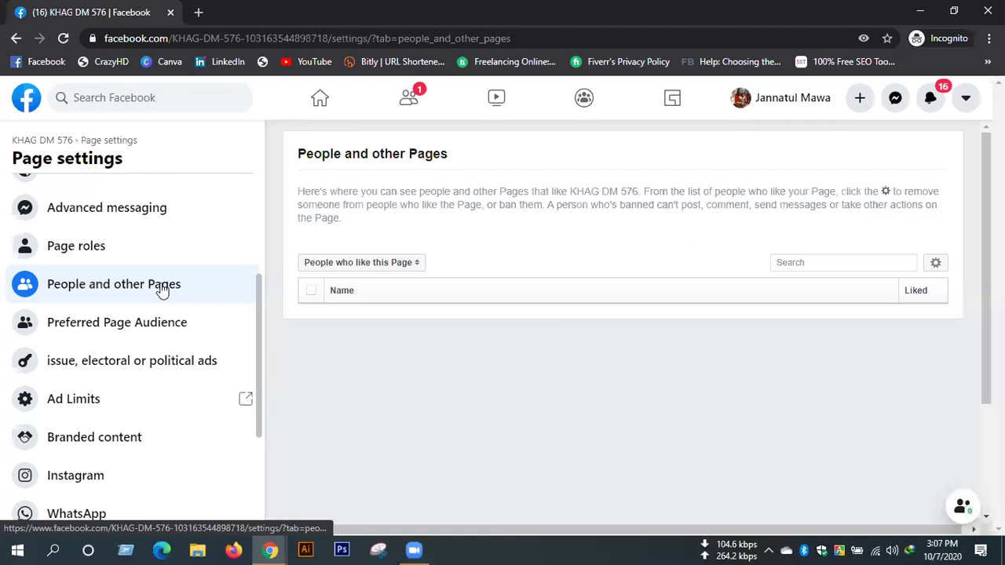
# - Show the four listing options in the 'People who like this Page' dropdown
pyautogui.scroll(3, 161, 288)
pyautogui.scroll(-2, 162, 289)
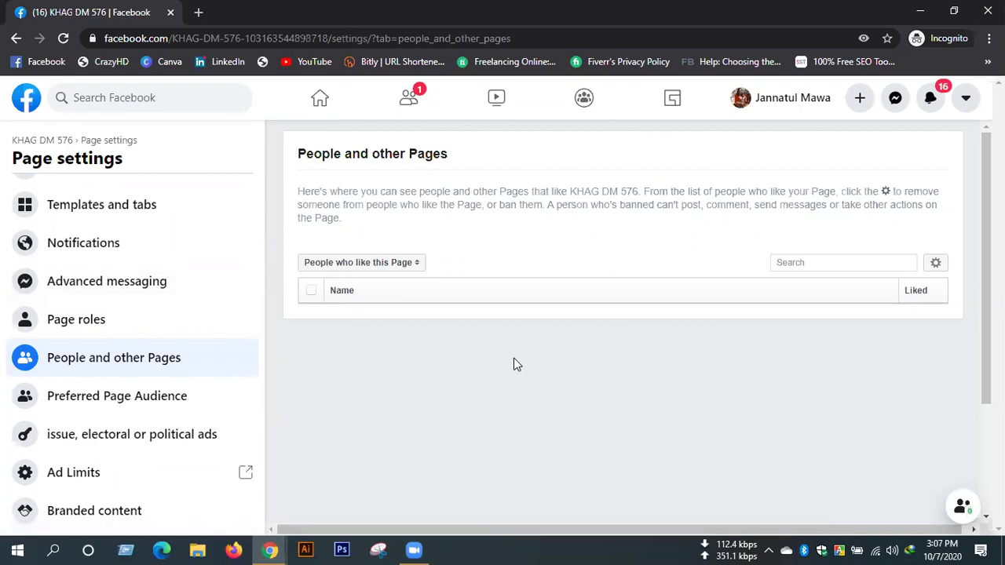
pyautogui.click(347, 263)
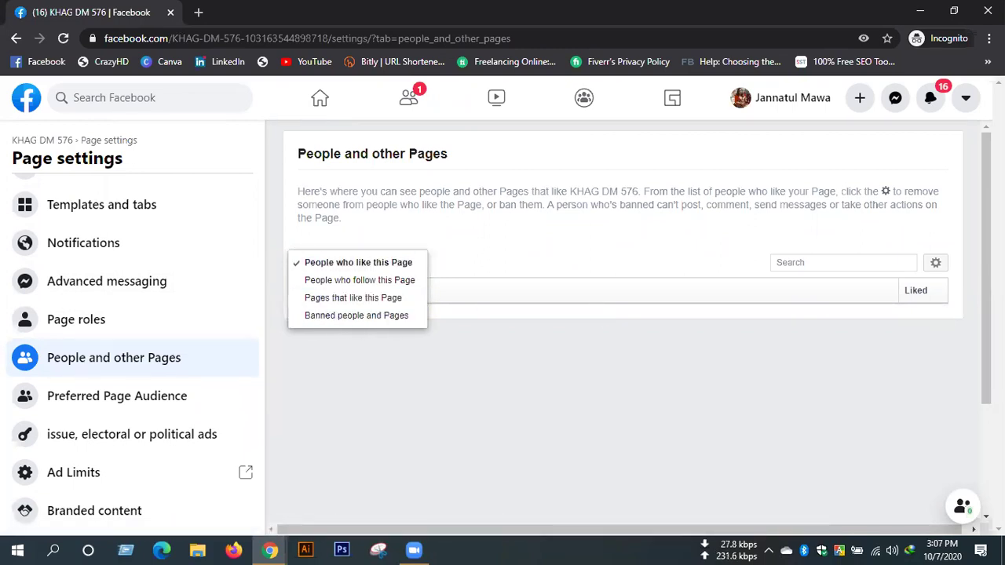
pyautogui.click(271, 550)
# - Open the Sister's Bespoke Page from the other Facebook window
pyautogui.click(191, 483)
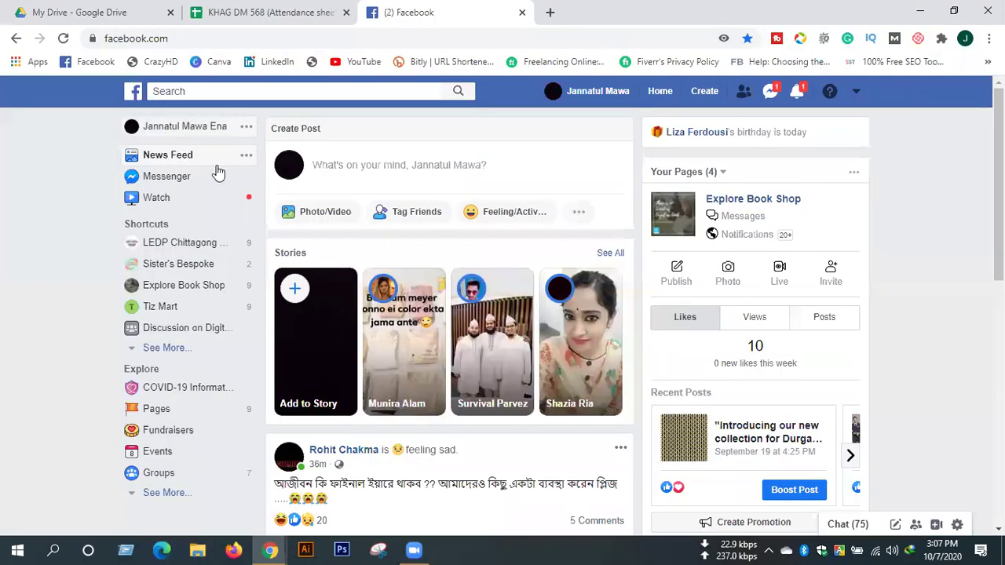
pyautogui.click(157, 268)
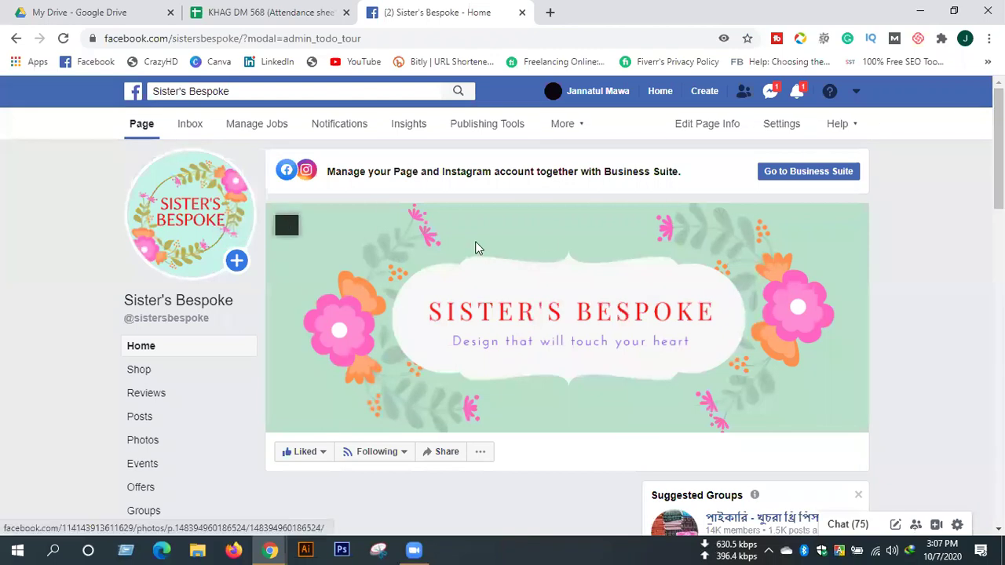
pyautogui.scroll(-2, 475, 247)
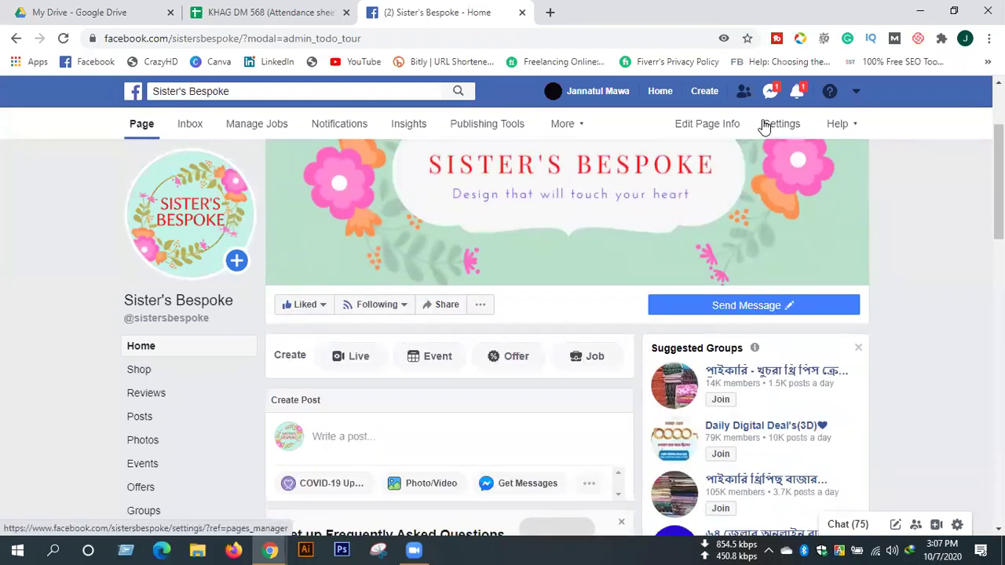
# - Go to the Sister's Bespoke Page settings' People and Other Pages section
pyautogui.click(777, 125)
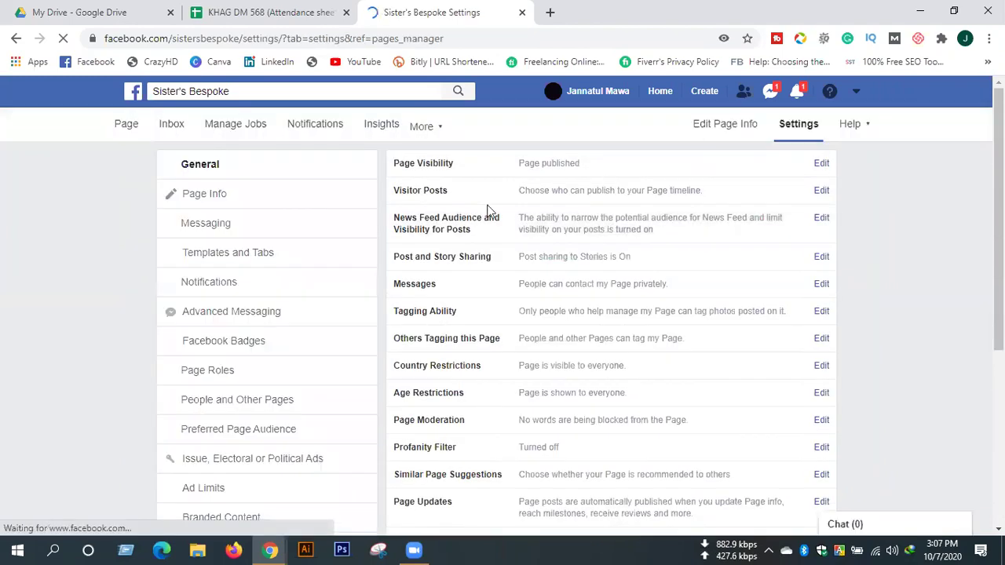
pyautogui.scroll(-2, 274, 263)
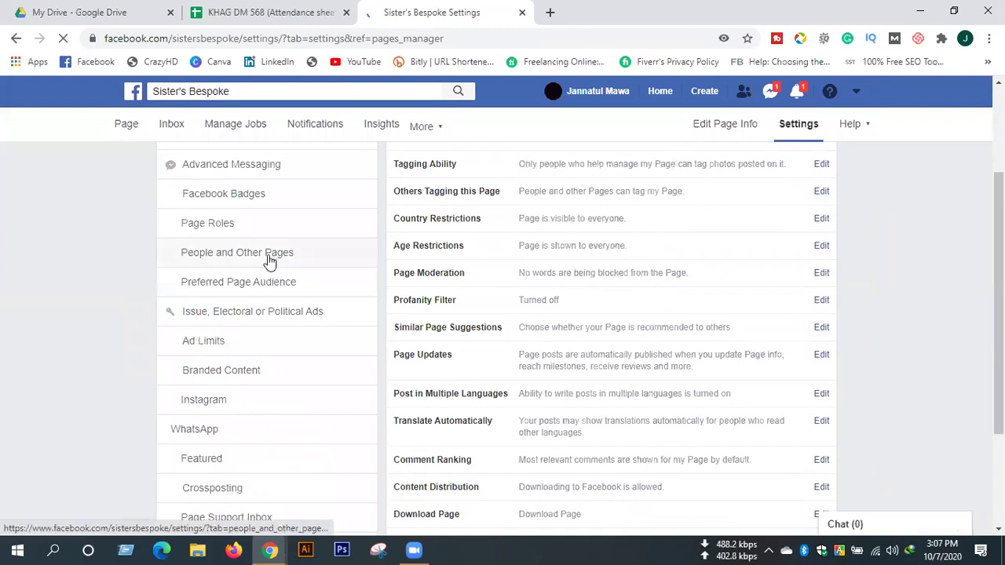
pyautogui.scroll(-2, 269, 259)
pyautogui.scroll(3, 268, 259)
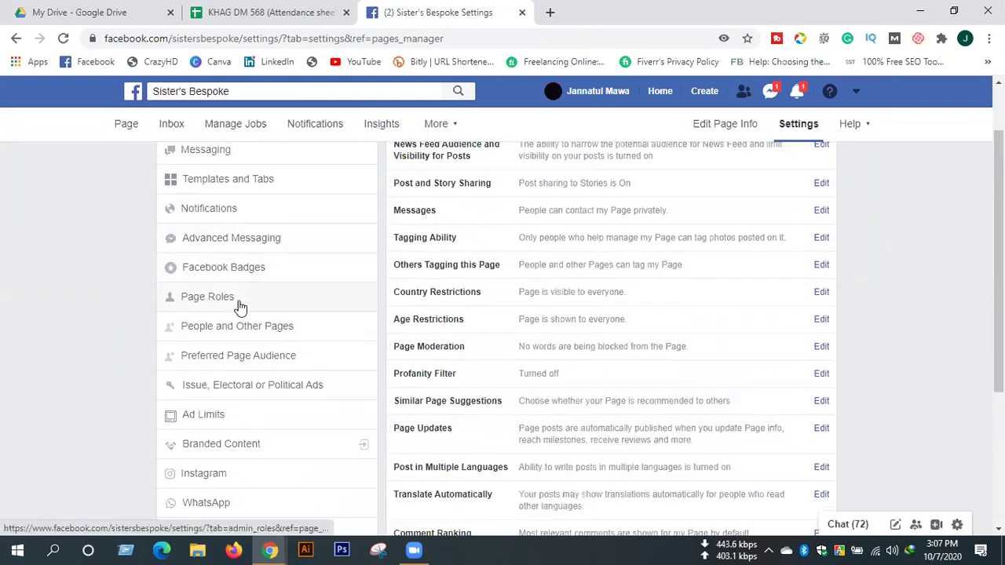
pyautogui.scroll(1, 240, 306)
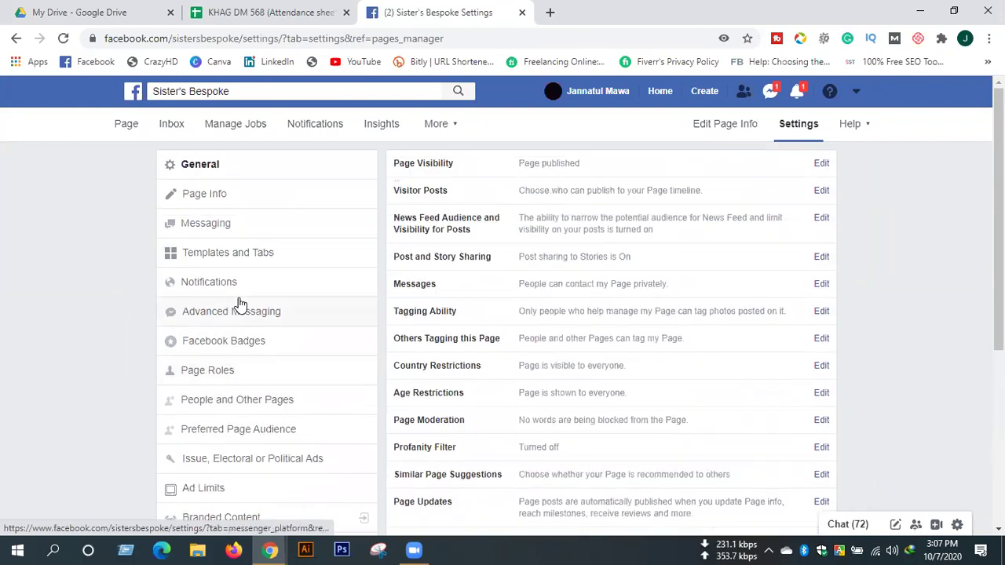
pyautogui.click(250, 402)
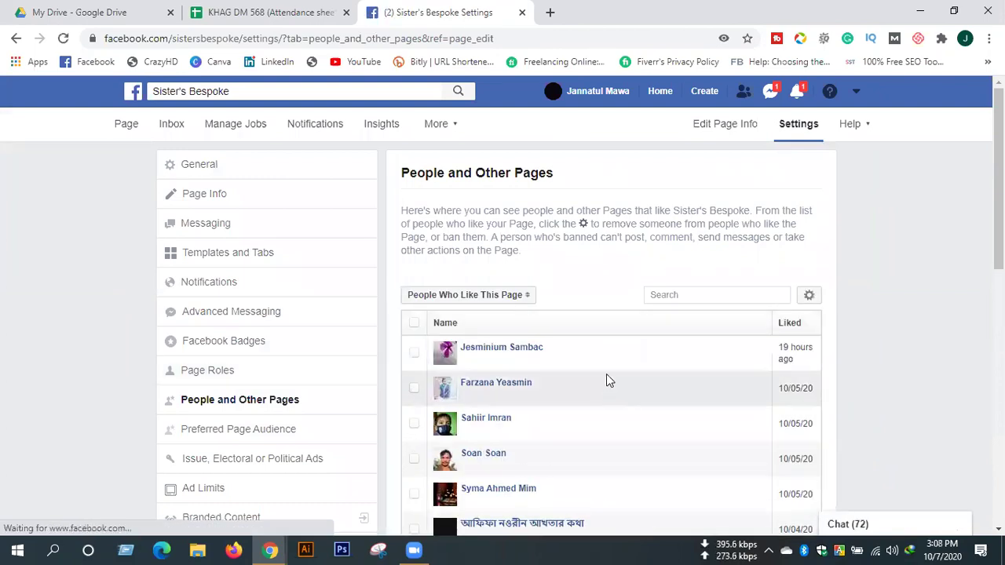
# - Set the likers list to Pages That Like This Page, then back to People Who Like This Page
pyautogui.scroll(-5, 606, 377)
pyautogui.scroll(-15, 606, 373)
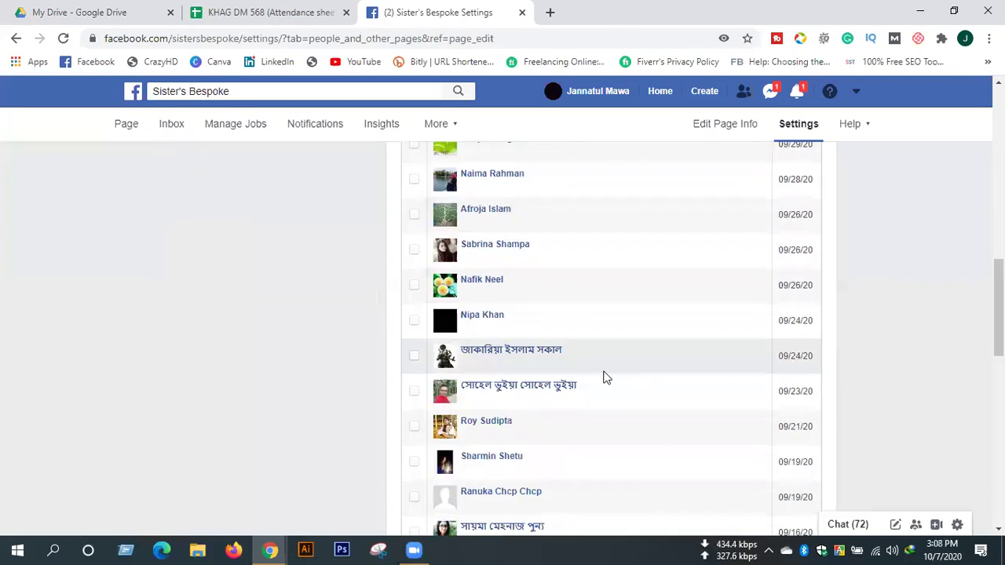
pyautogui.scroll(-10, 601, 370)
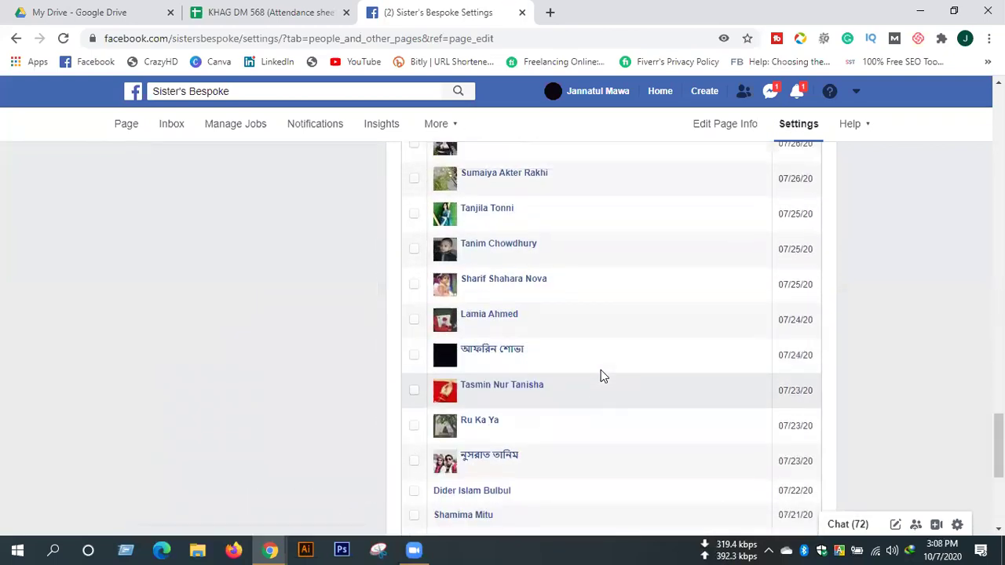
pyautogui.scroll(-8, 600, 369)
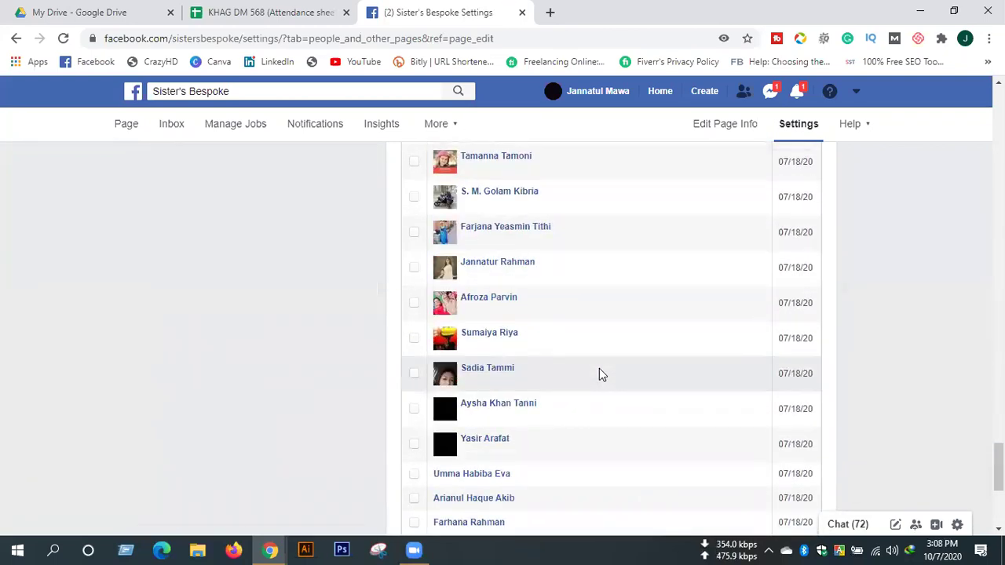
pyautogui.scroll(15, 599, 375)
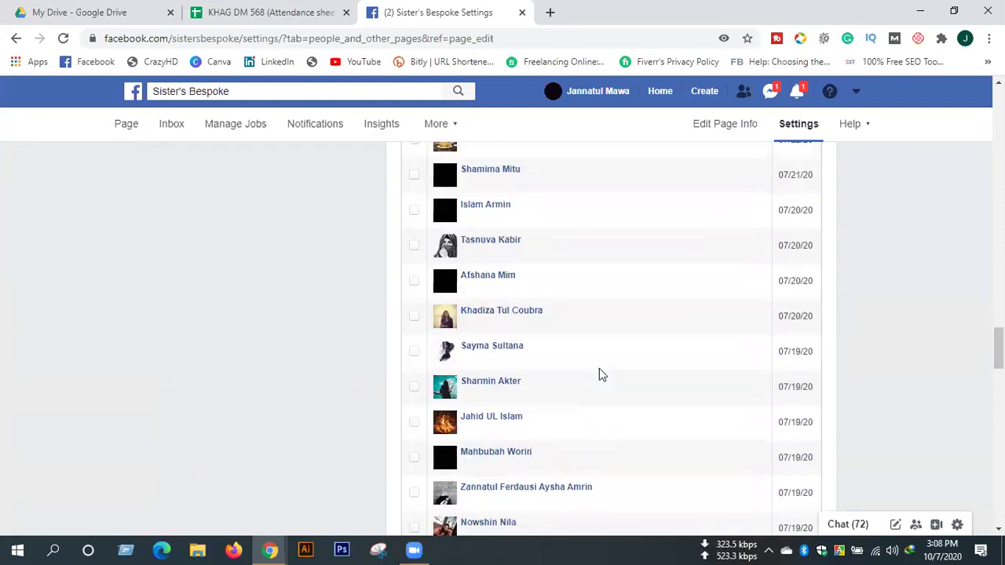
pyautogui.scroll(20, 599, 373)
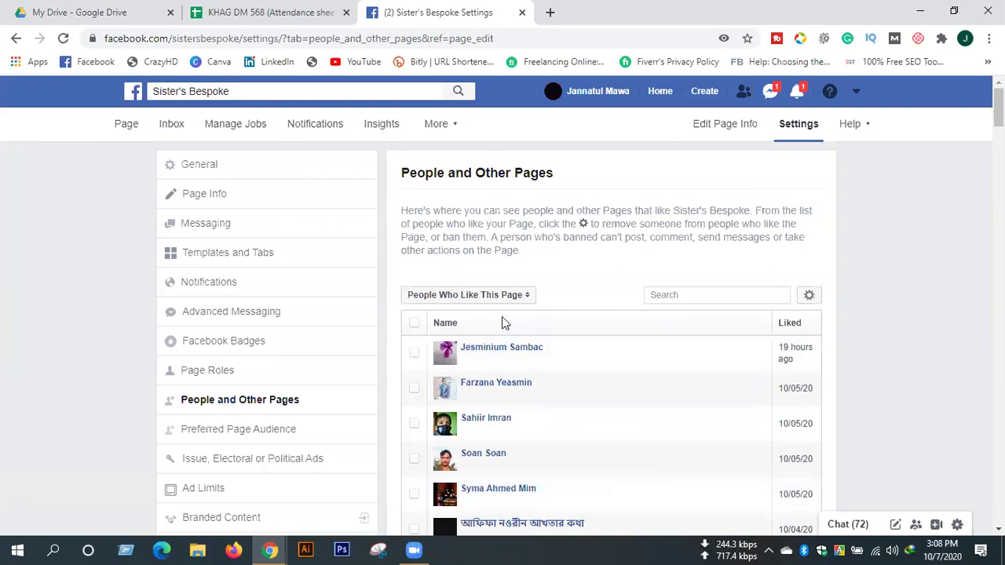
pyautogui.click(490, 302)
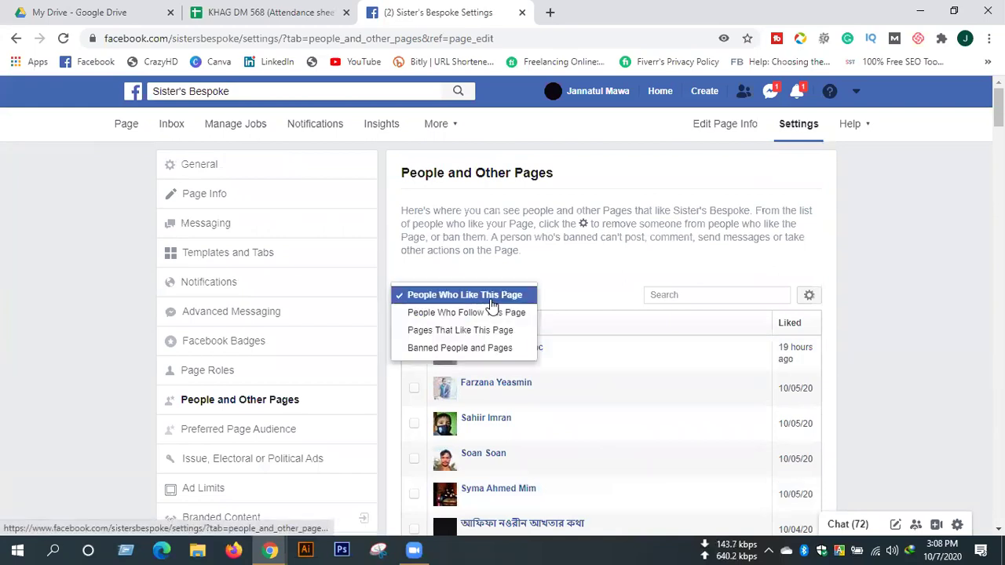
pyautogui.click(475, 333)
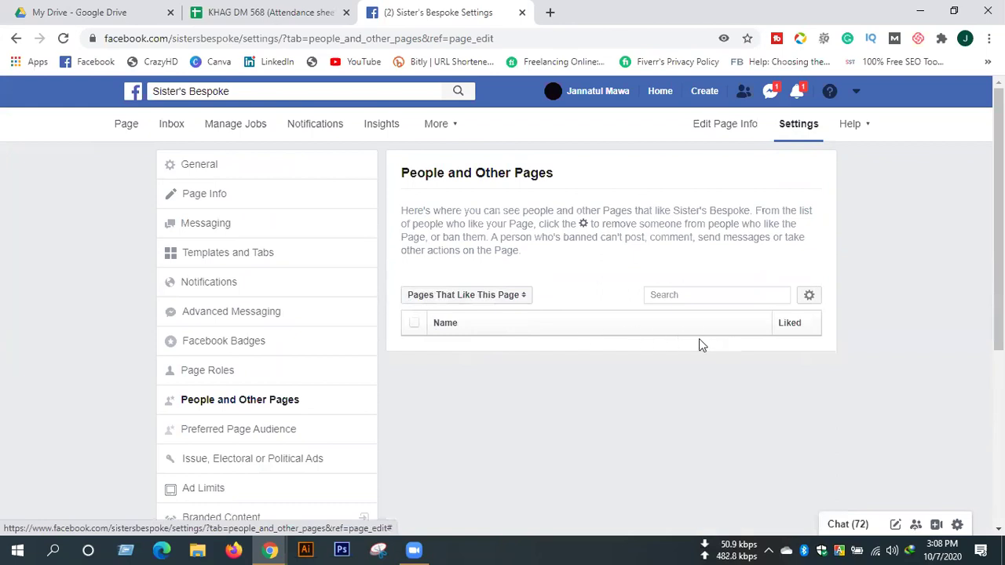
pyautogui.click(479, 305)
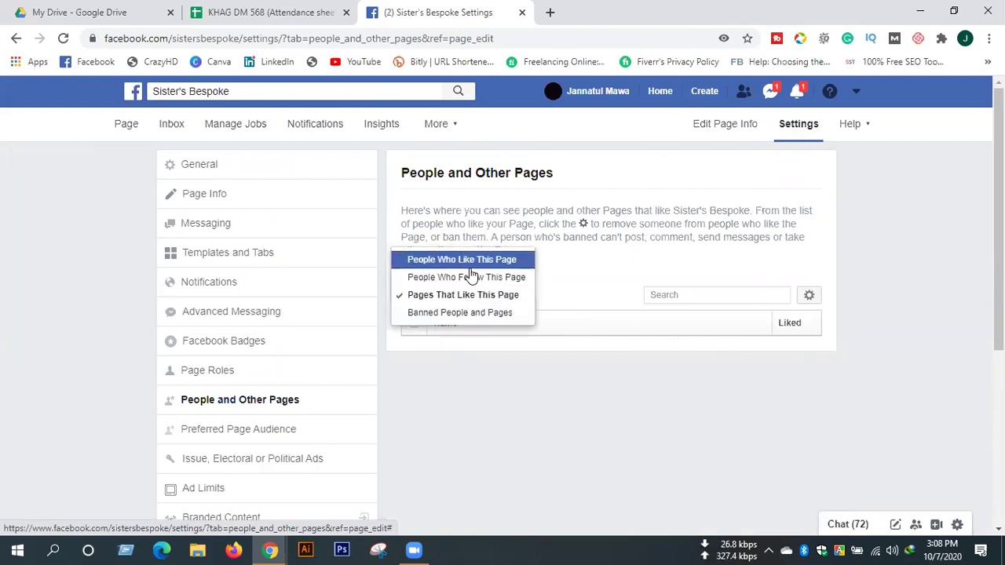
pyautogui.click(471, 272)
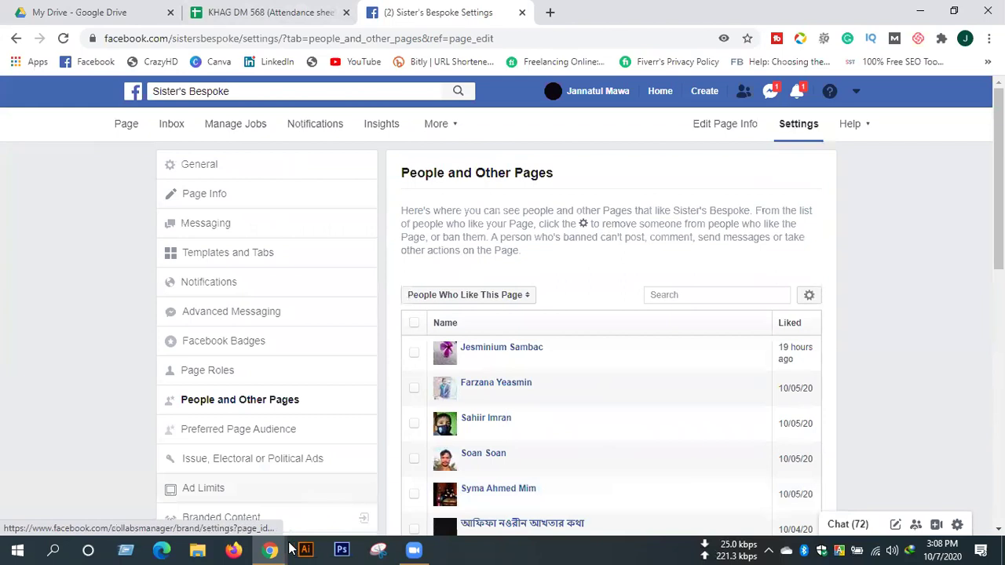
# - Switch to the KHAG DM 576 settings window and open Preferred Page Audience
pyautogui.moveTo(273, 549)
pyautogui.click(365, 504)
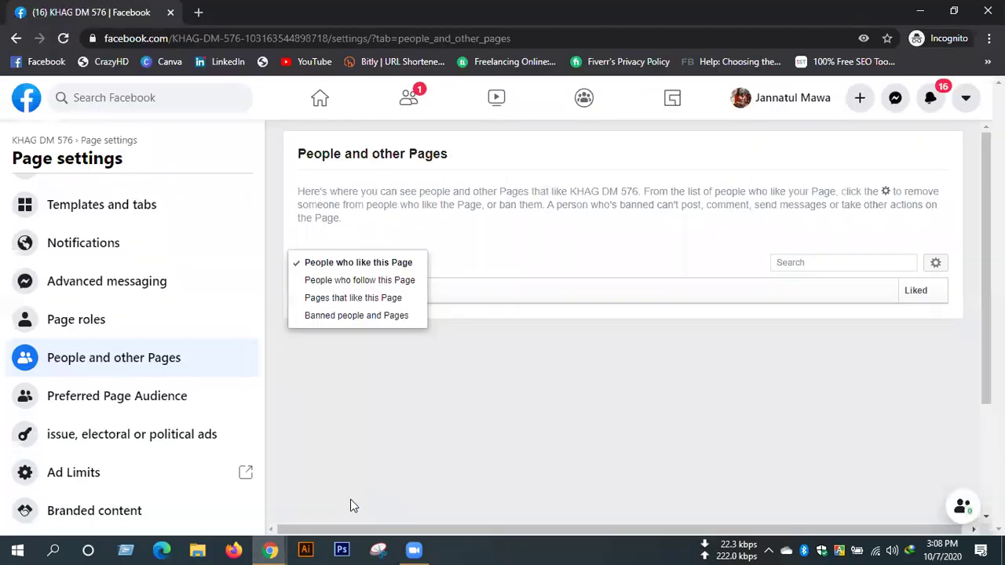
pyautogui.click(398, 403)
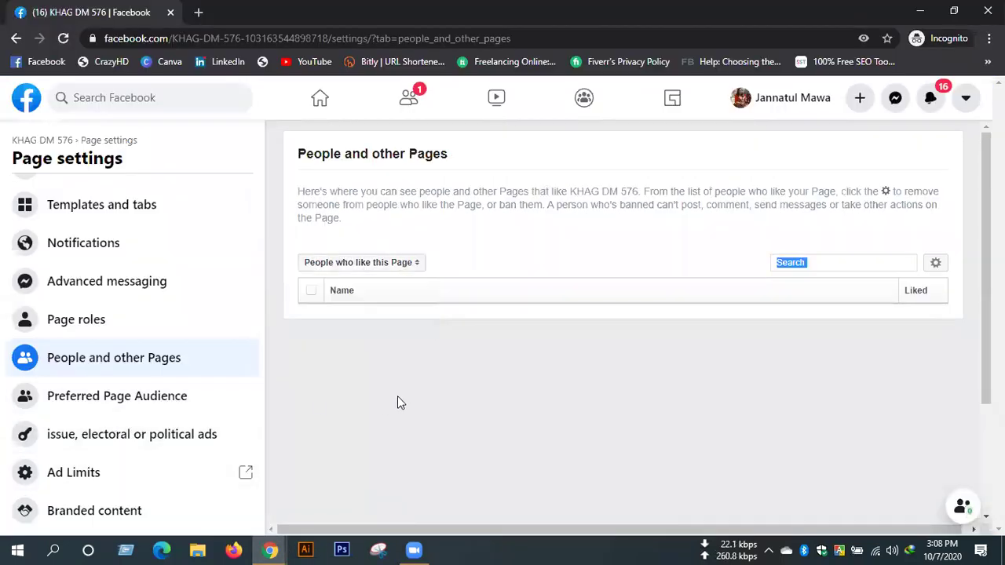
pyautogui.click(102, 400)
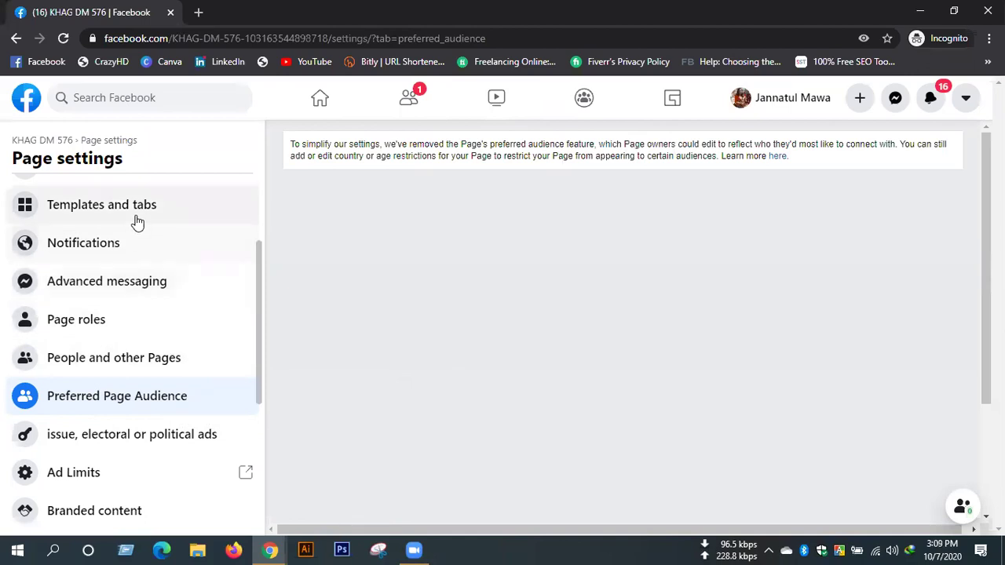
# - Scroll the Preferred Page Audience page and sidebar, reading the feature-removed notice
pyautogui.scroll(3, 134, 221)
pyautogui.scroll(-3, 138, 250)
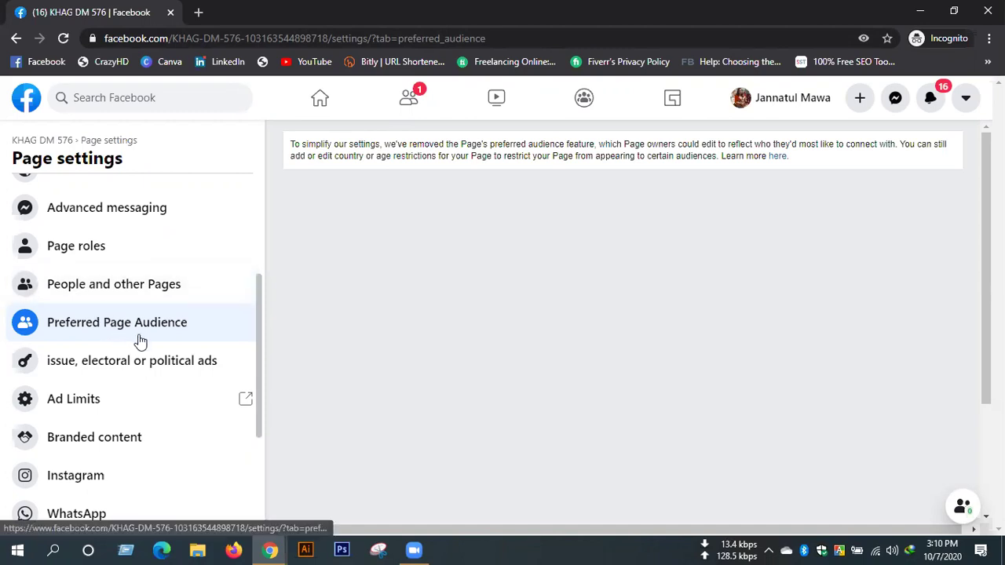
pyautogui.scroll(-1, 156, 343)
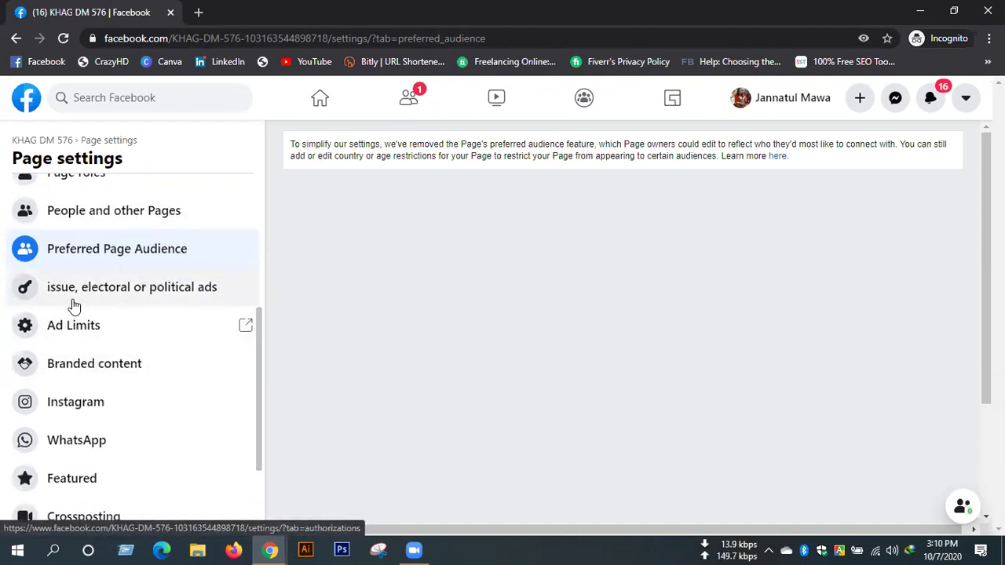
# - Open the issue, electoral or political ads settings and scroll to the 'Where will you run ads?' Country dropdown
pyautogui.click(177, 294)
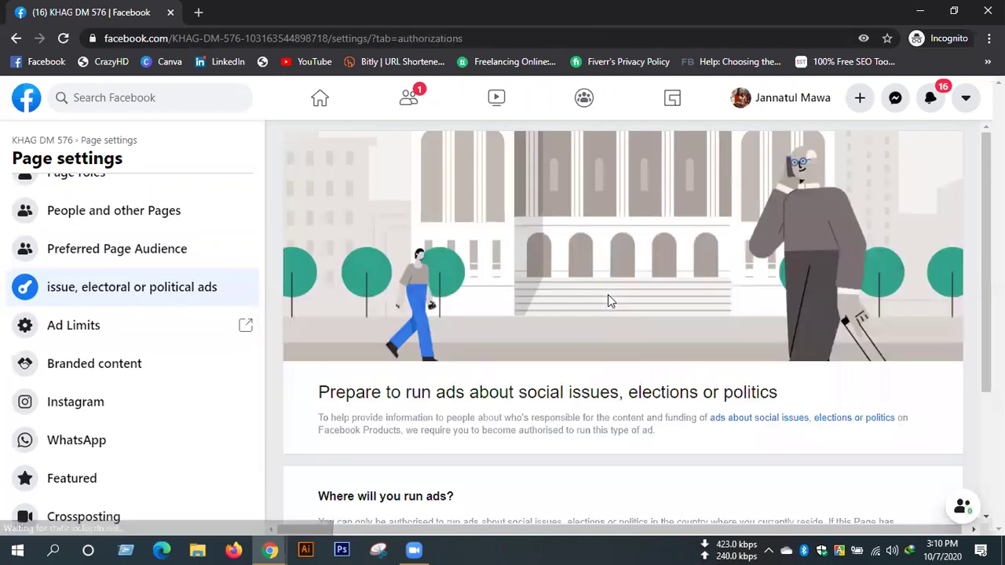
pyautogui.scroll(-3, 549, 307)
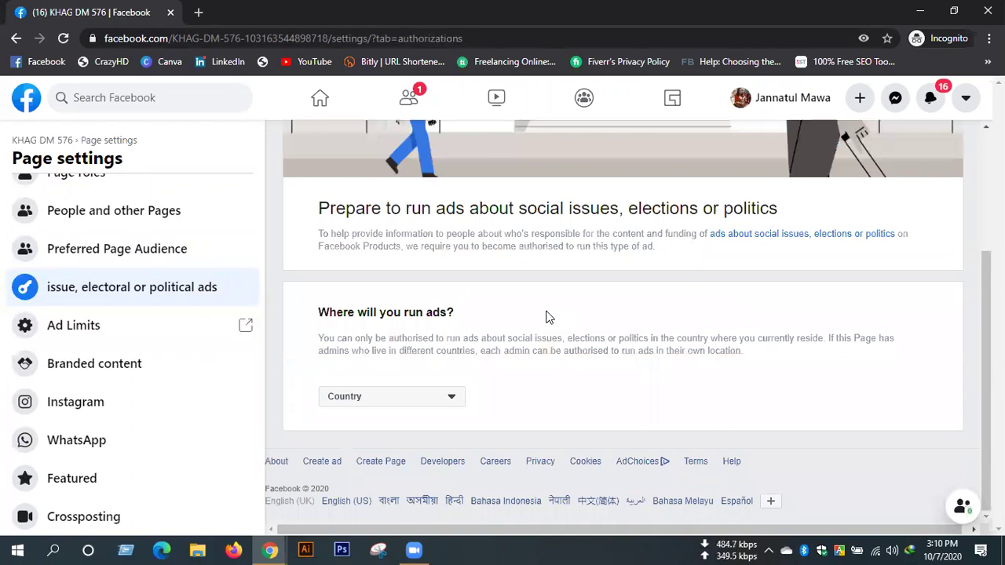
pyautogui.scroll(2, 548, 317)
pyautogui.scroll(1, 559, 350)
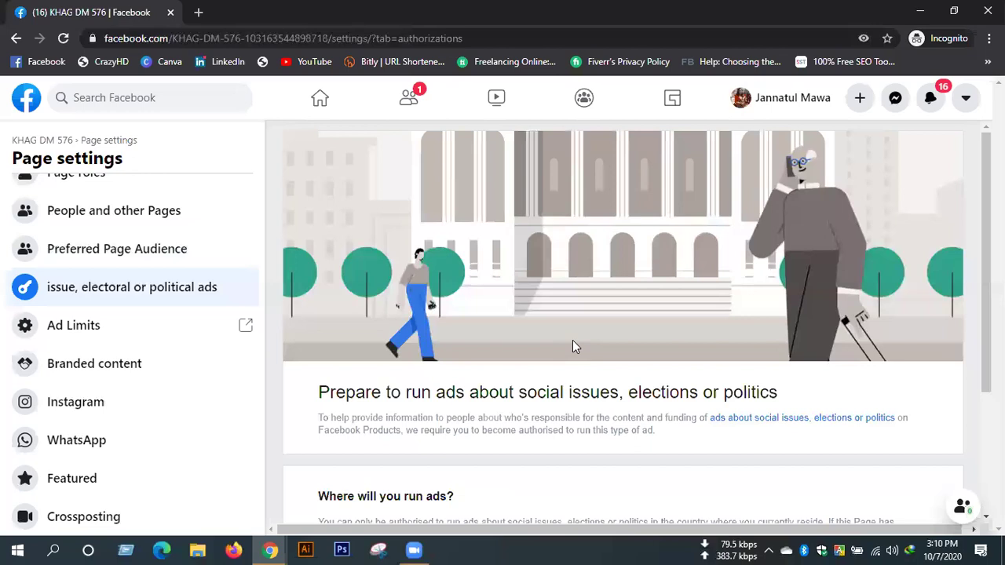
pyautogui.scroll(-1, 572, 343)
pyautogui.scroll(-2, 502, 349)
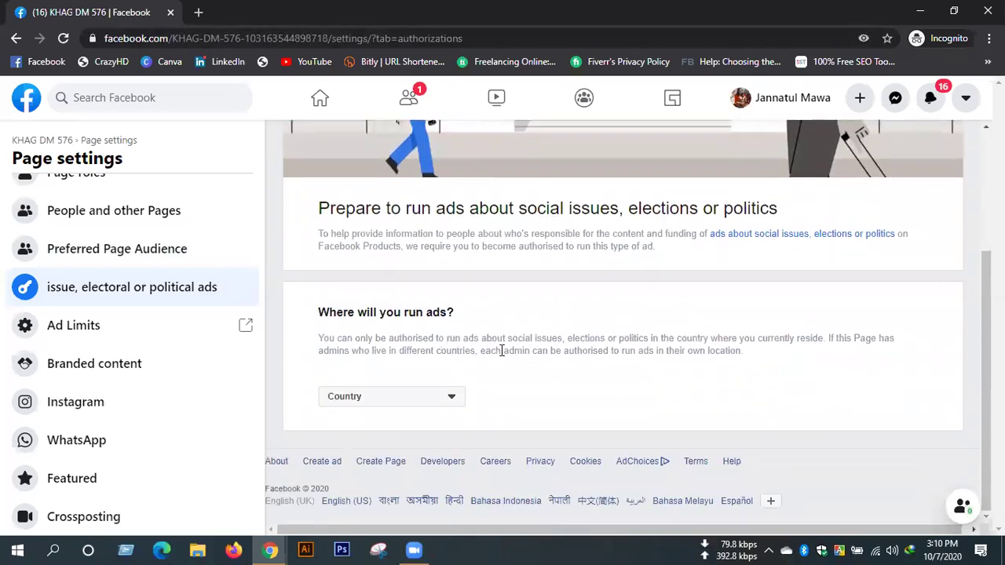
pyautogui.scroll(2, 505, 348)
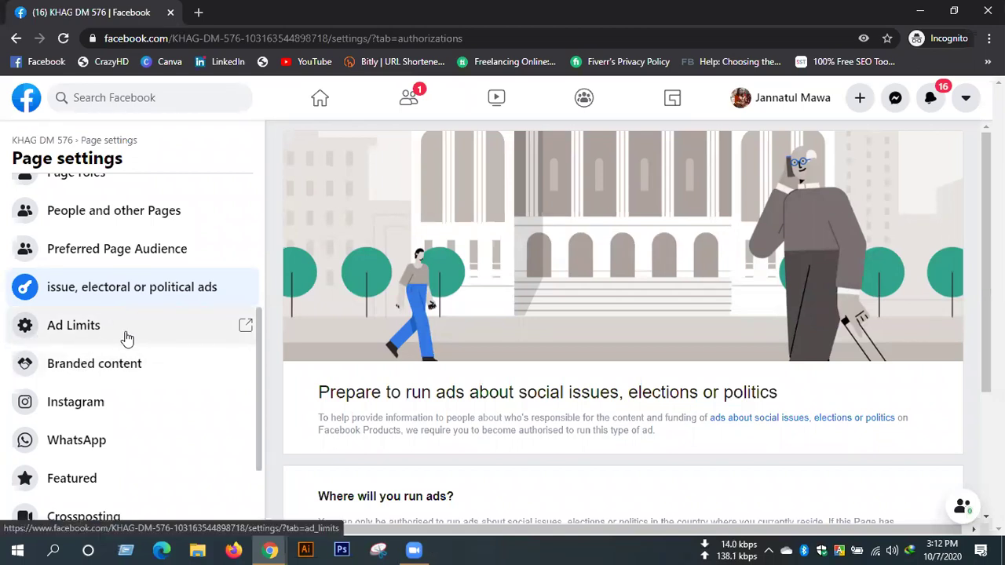
# - Open Ad limits per Page showing a 250-ad limit, plus its Learn More help article
pyautogui.click(90, 335)
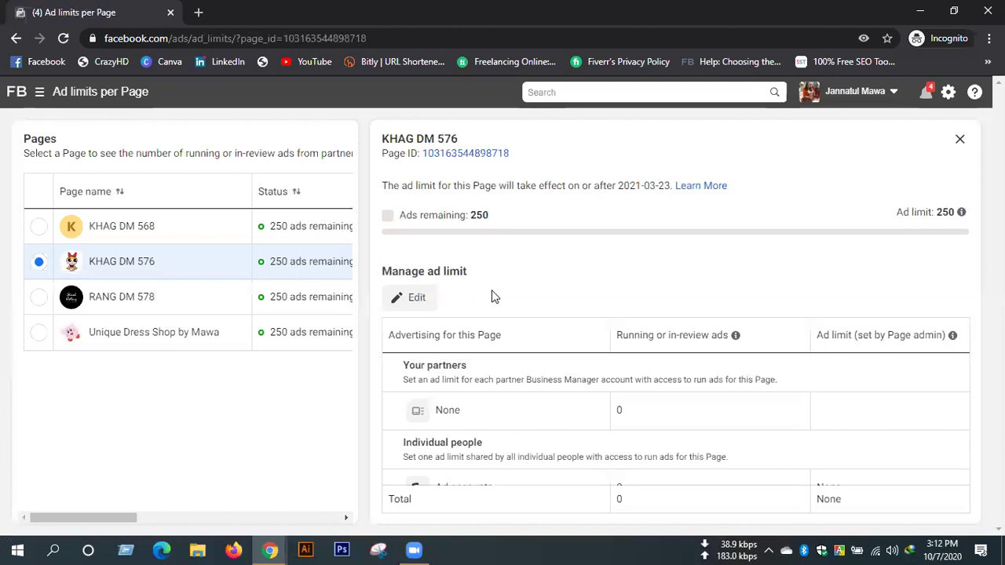
pyautogui.click(691, 189)
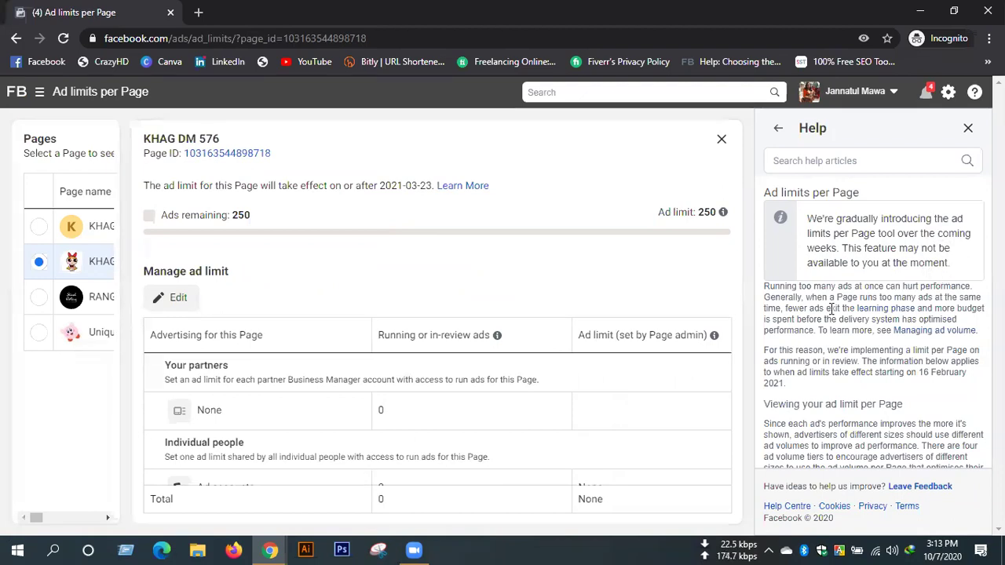
# - Close the ad limits help article
pyautogui.click(970, 130)
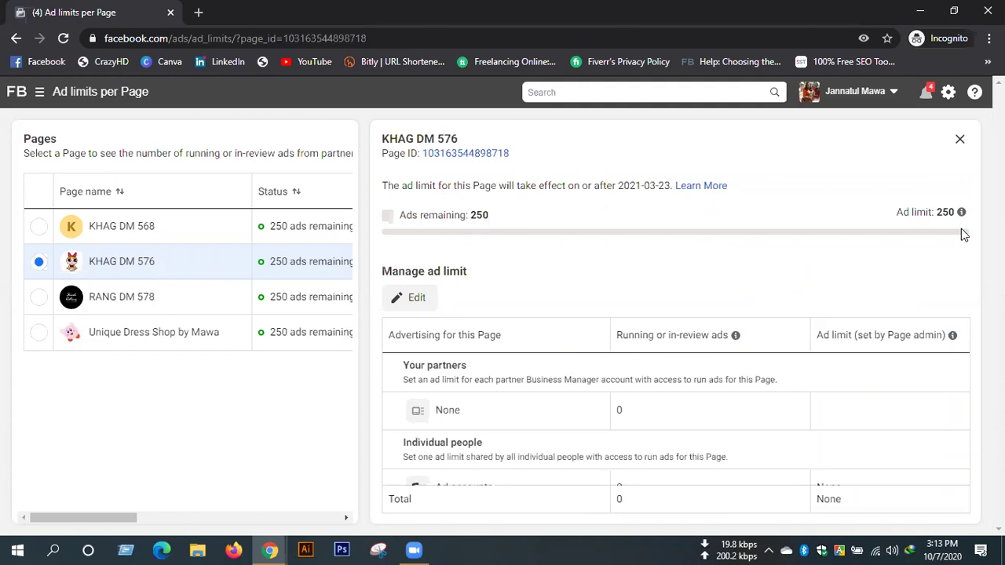
pyautogui.moveTo(961, 213)
pyautogui.scroll(-1, 582, 369)
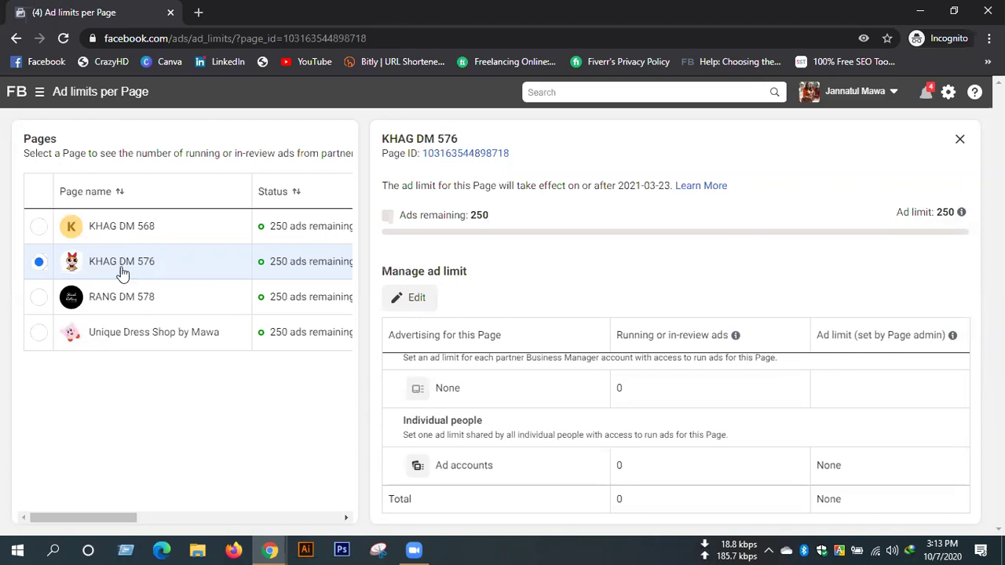
# - View ad limits for KHAG DM 568, then KHAG DM 576, switching via Back and Forward
pyautogui.click(38, 226)
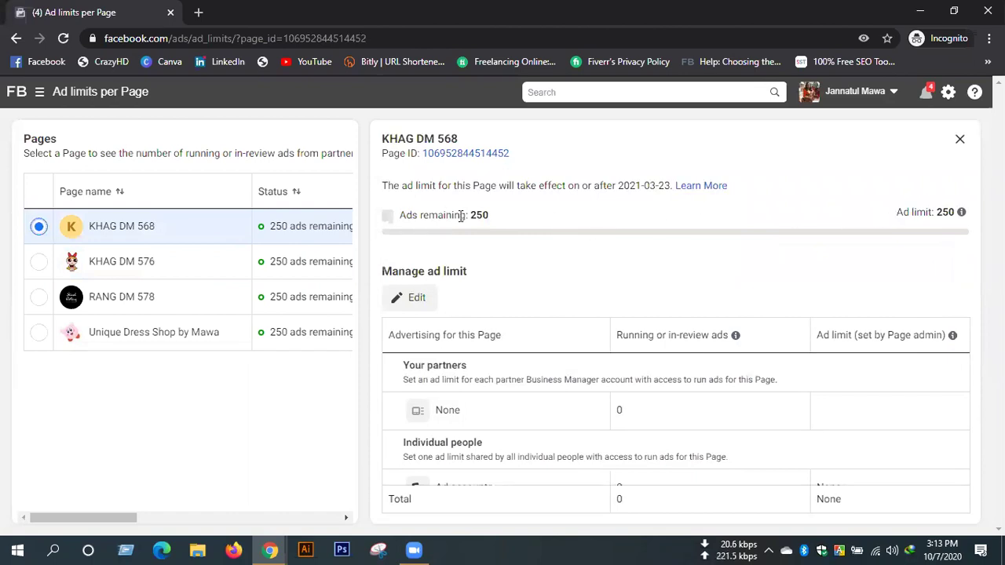
pyautogui.click(37, 263)
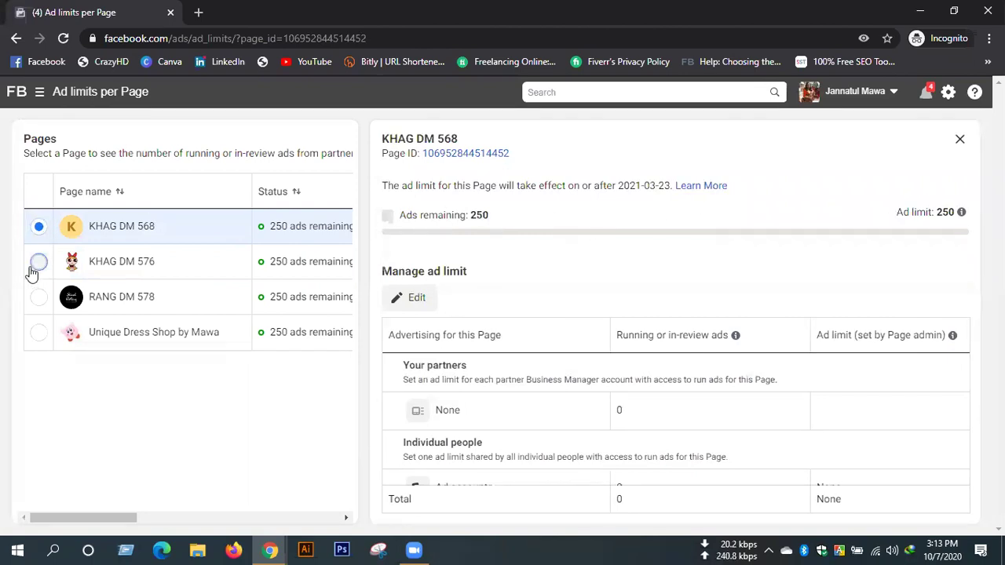
pyautogui.click(15, 39)
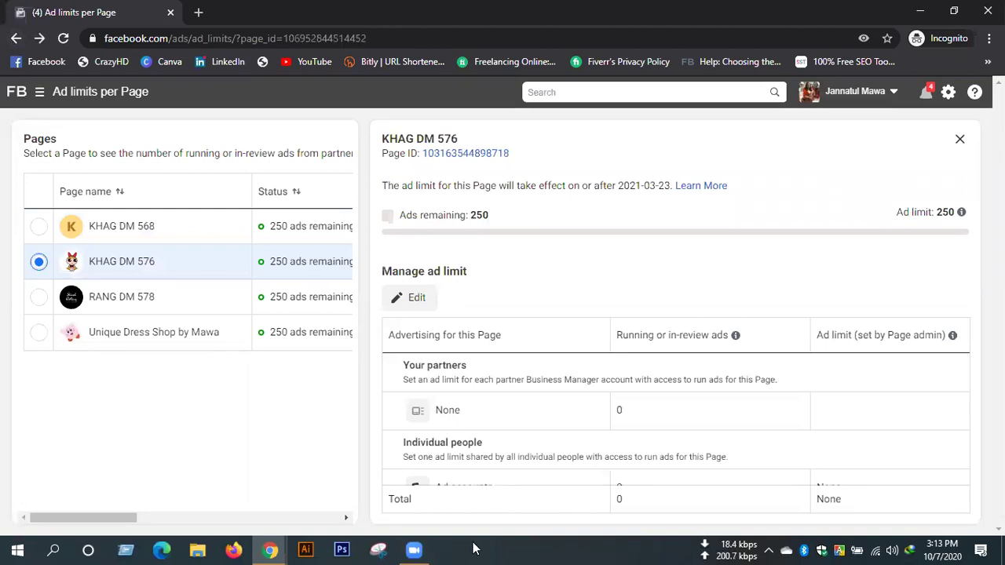
pyautogui.click(16, 39)
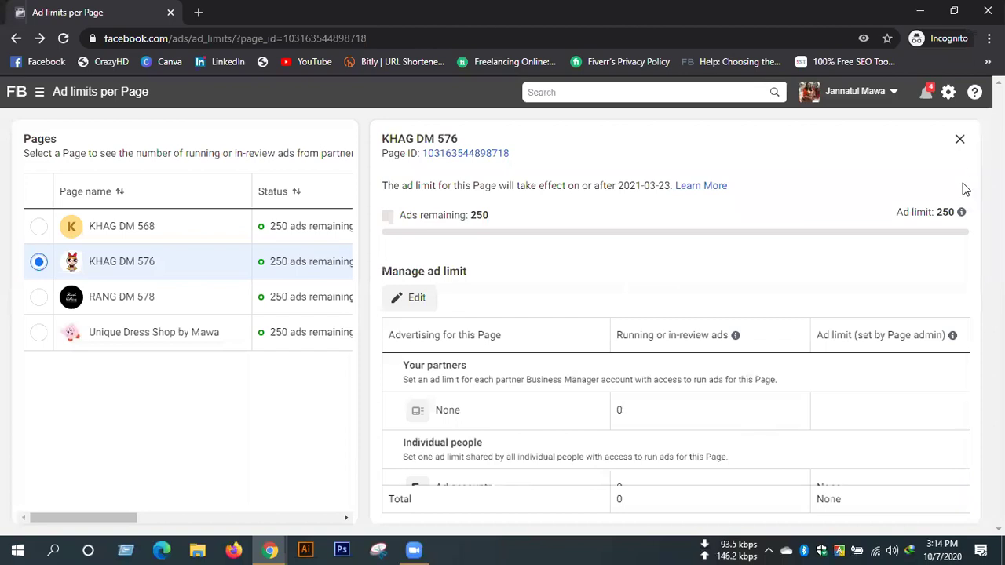
pyautogui.moveTo(961, 213)
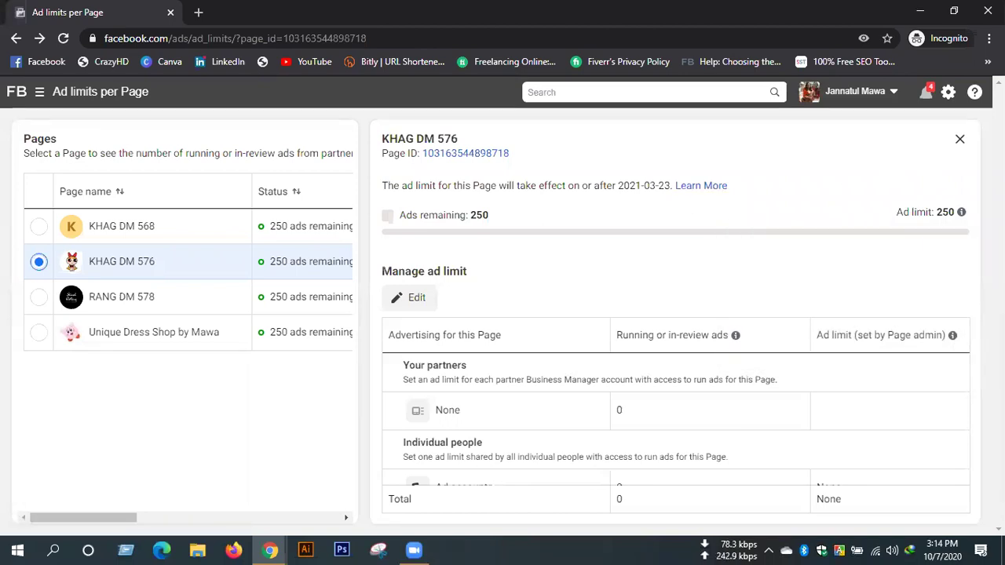
# - Go back three times through browser history to the Facebook home News Feed
pyautogui.click(15, 39)
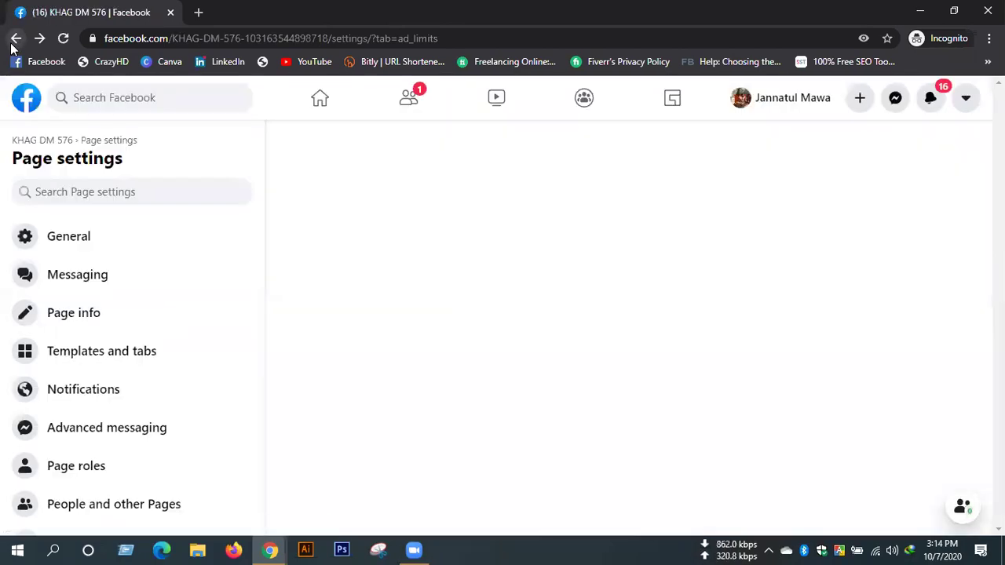
pyautogui.click(12, 46)
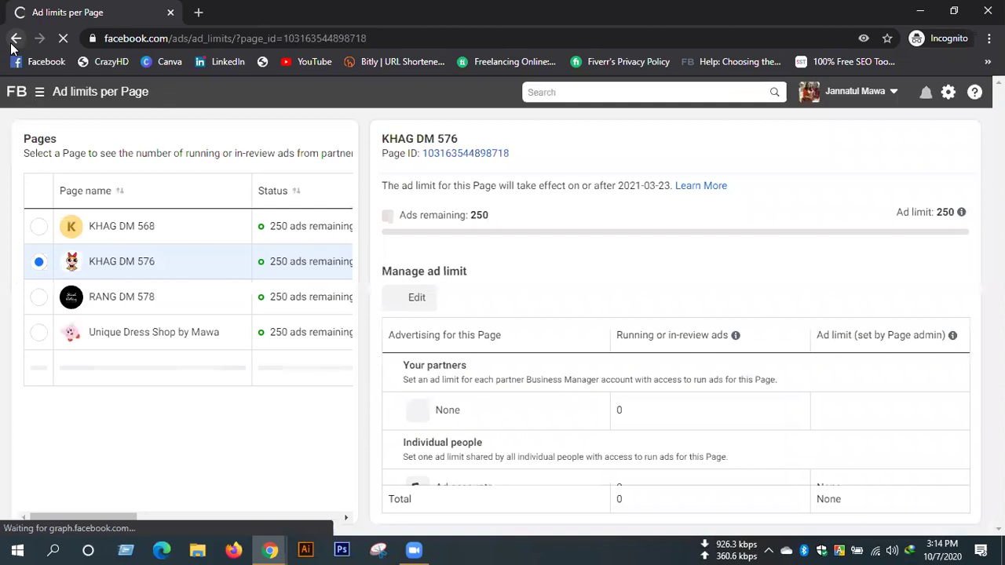
pyautogui.click(15, 39)
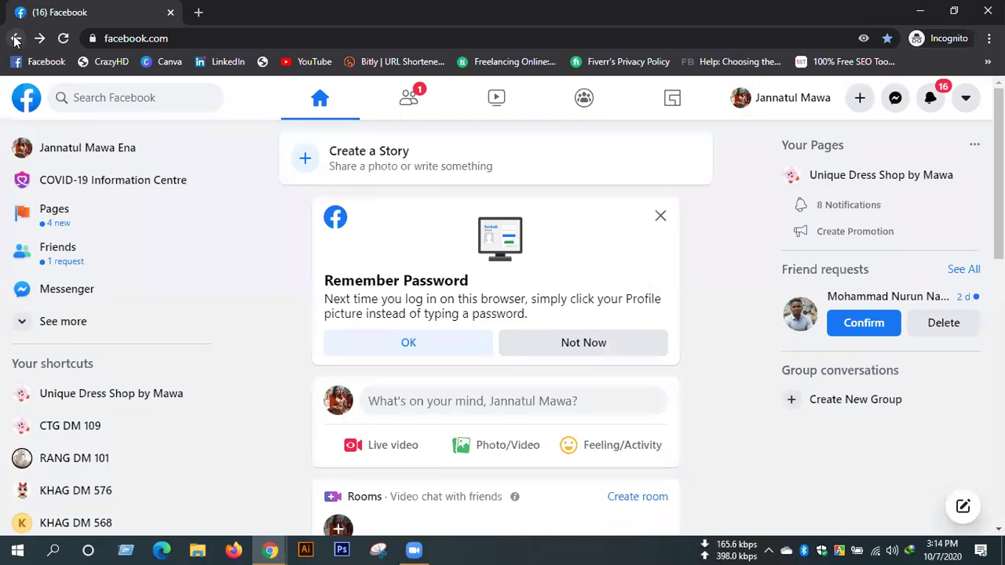
pyautogui.scroll(-2, 78, 354)
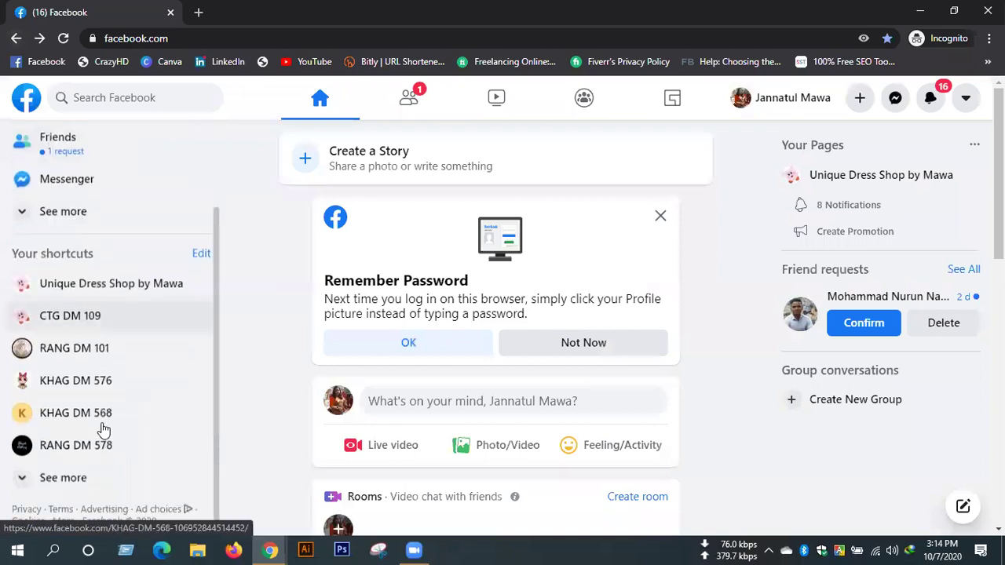
# - Open KHAG DM 576's General settings, showing it published with the profanity filter off
pyautogui.click(47, 384)
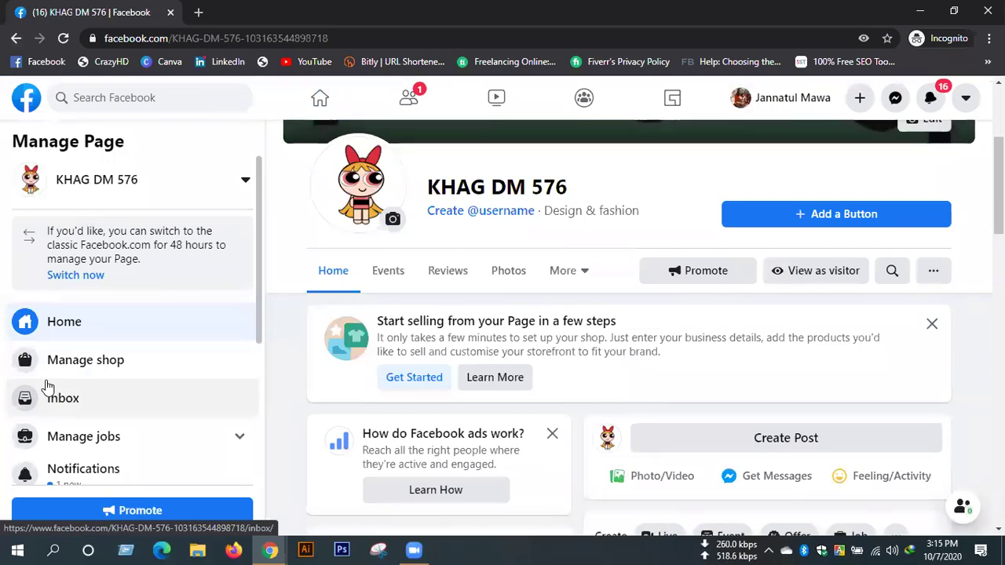
pyautogui.scroll(-1, 102, 420)
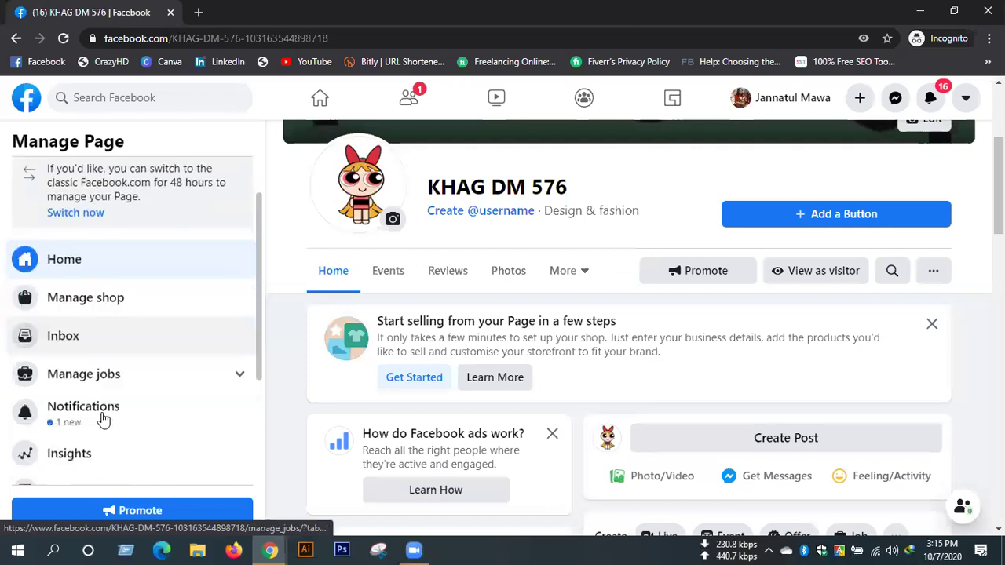
pyautogui.scroll(-3, 102, 420)
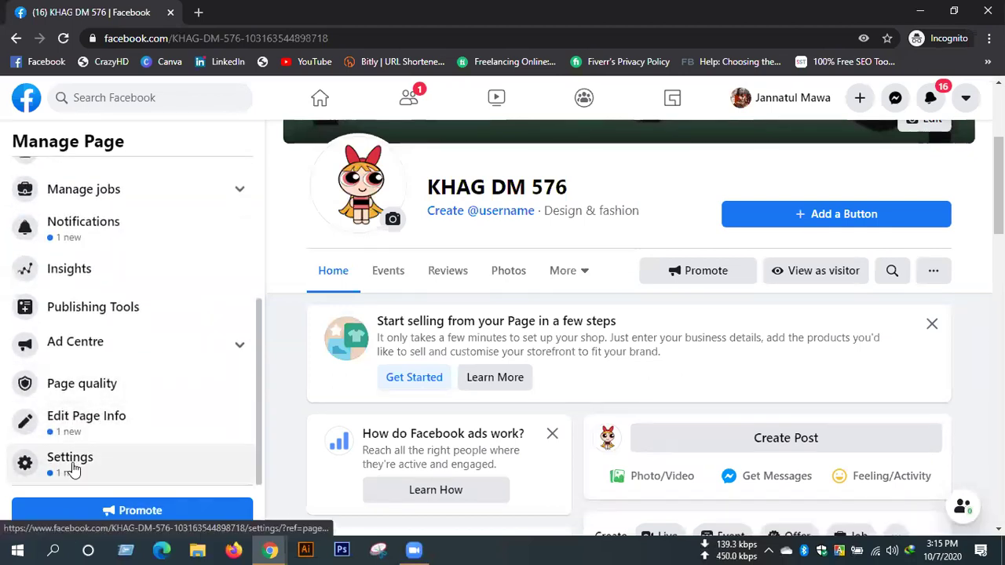
pyautogui.click(71, 468)
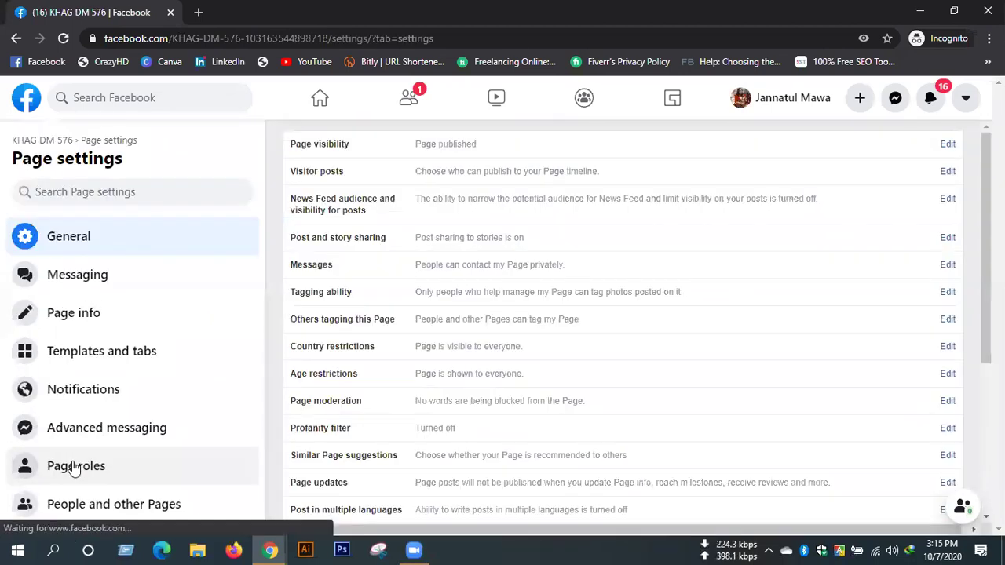
pyautogui.scroll(-5, 74, 468)
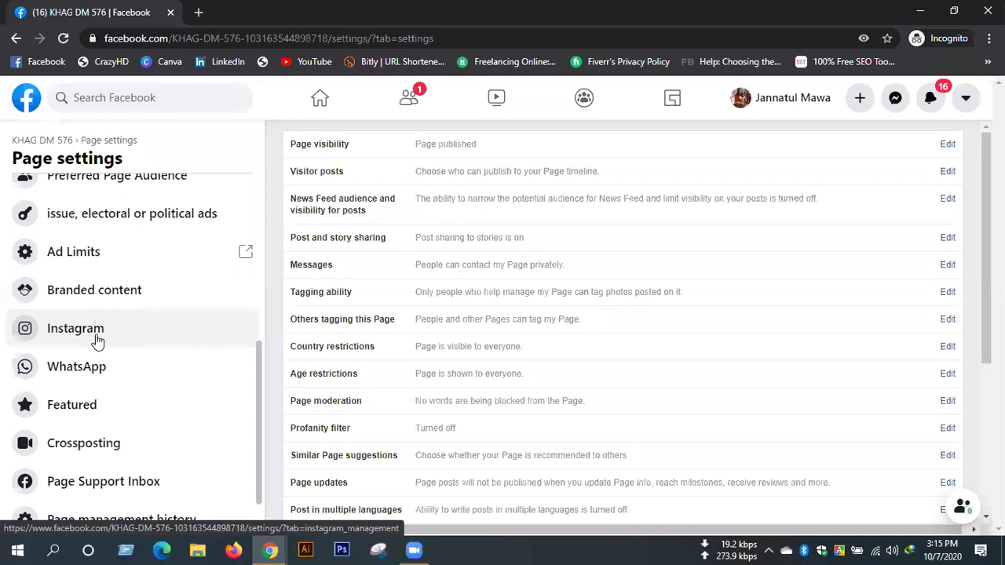
# - Open the Instagram panel offering to connect KHAG DM 576 to an Instagram account
pyautogui.click(96, 339)
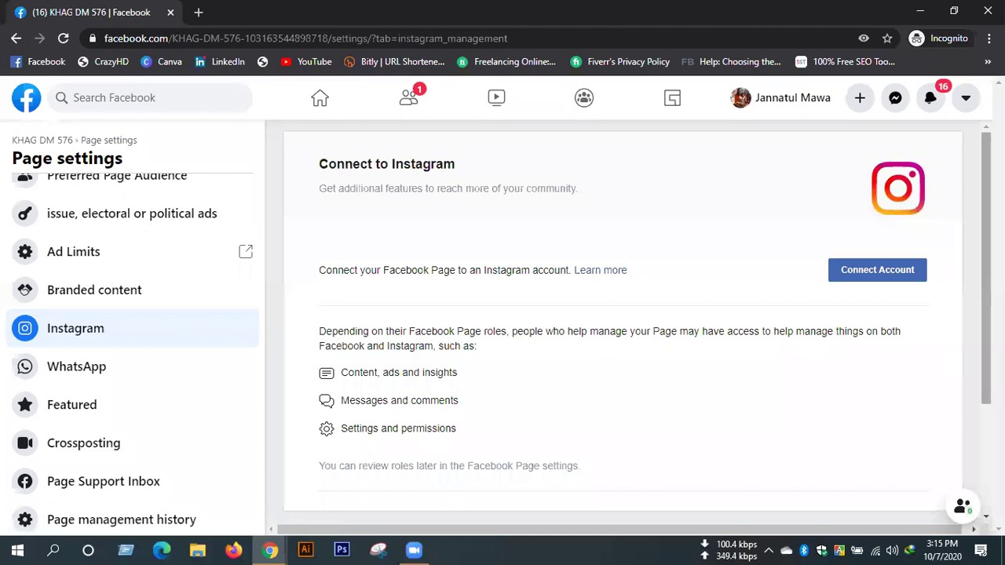
pyautogui.scroll(-1, 624, 314)
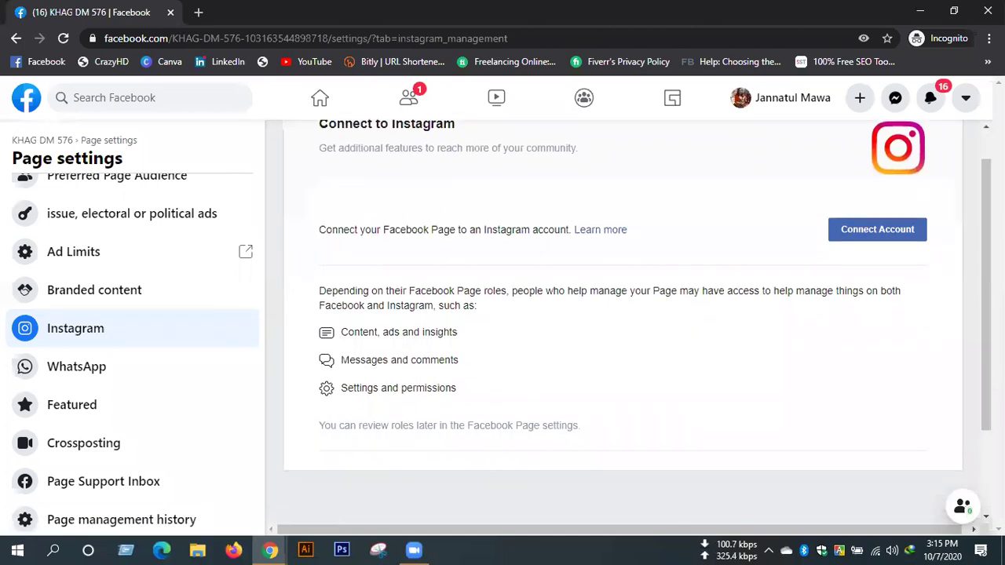
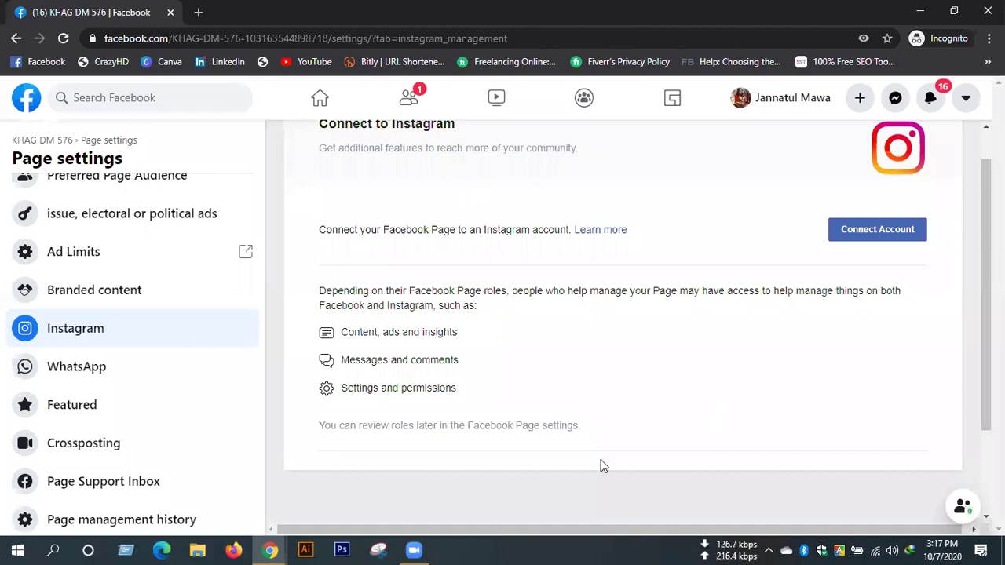
# - Try linking an Instagram account to the page, then close the Instagram login window
pyautogui.scroll(3, 187, 342)
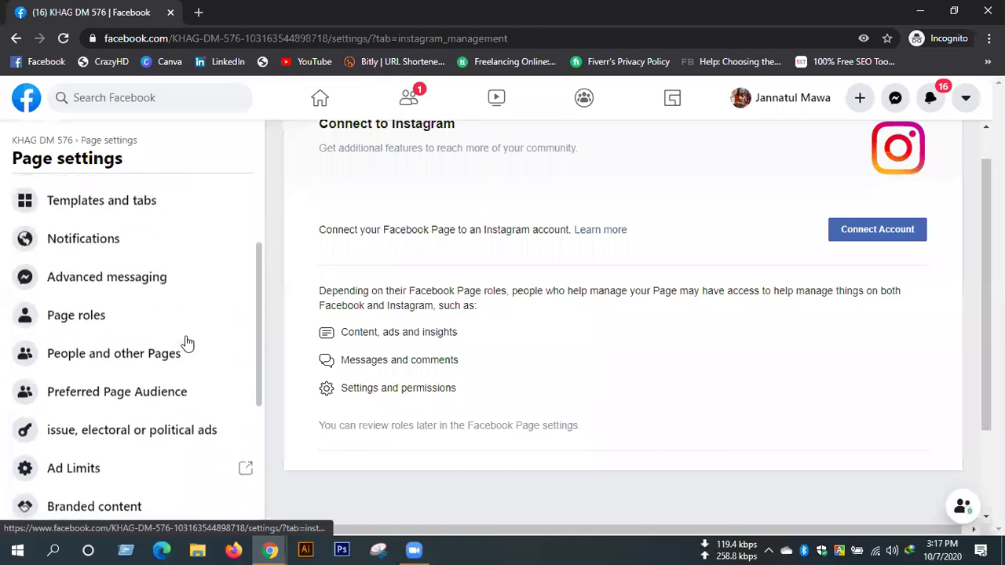
pyautogui.scroll(-4, 187, 343)
pyautogui.scroll(1, 688, 209)
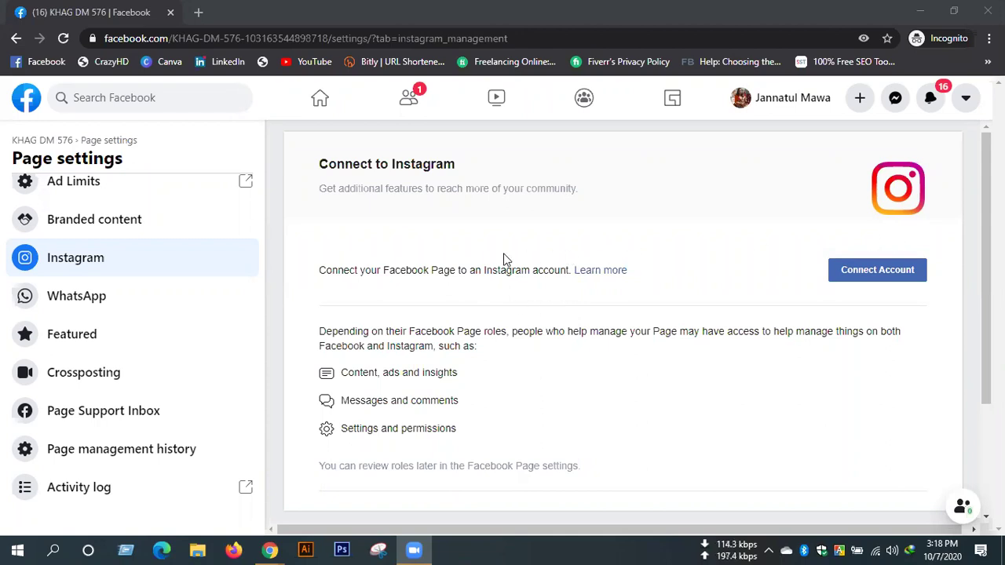
pyautogui.click(912, 275)
pyautogui.scroll(-1, 473, 391)
pyautogui.scroll(1, 474, 388)
pyautogui.click(863, 276)
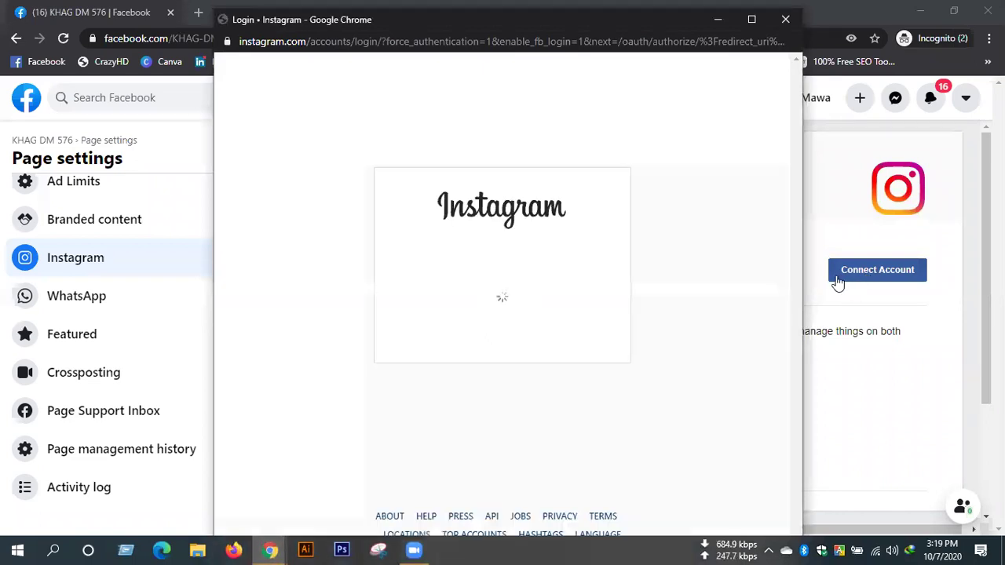
pyautogui.click(453, 236)
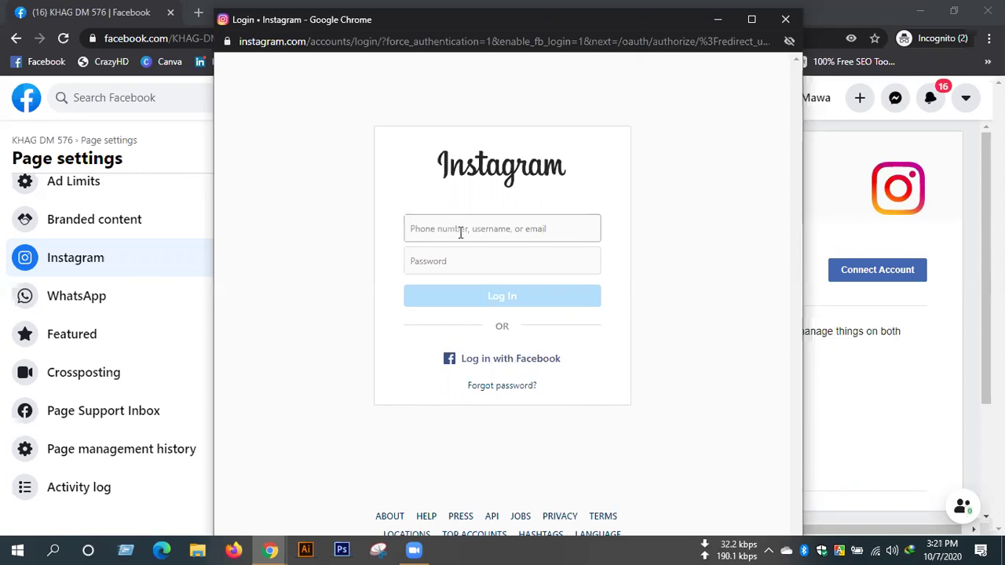
pyautogui.click(864, 161)
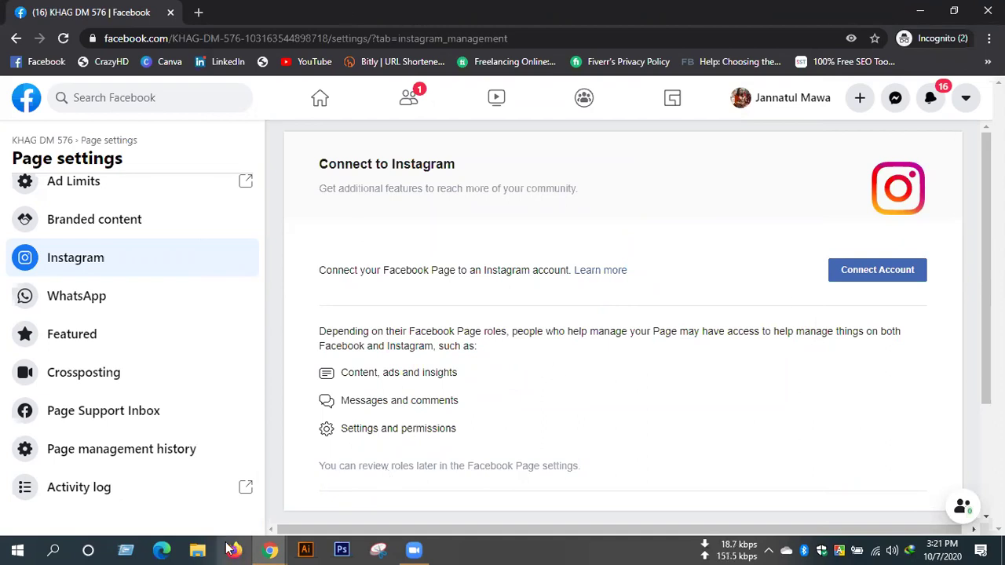
# - In the other browser window, go Home and open Explore Book Shop, scrolling to its book prices
pyautogui.moveTo(270, 549)
pyautogui.click(149, 482)
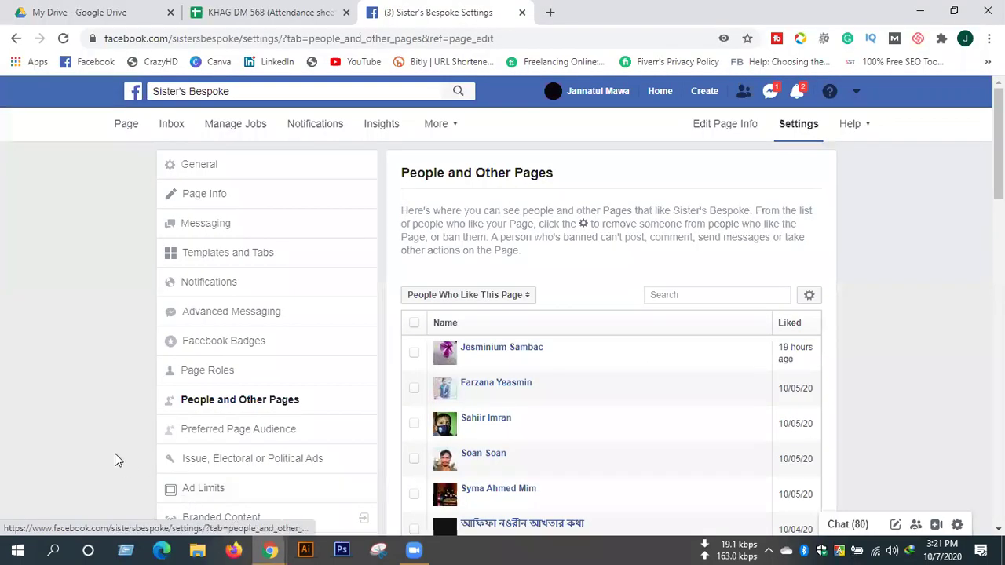
pyautogui.scroll(-5, 296, 385)
pyautogui.scroll(5, 298, 388)
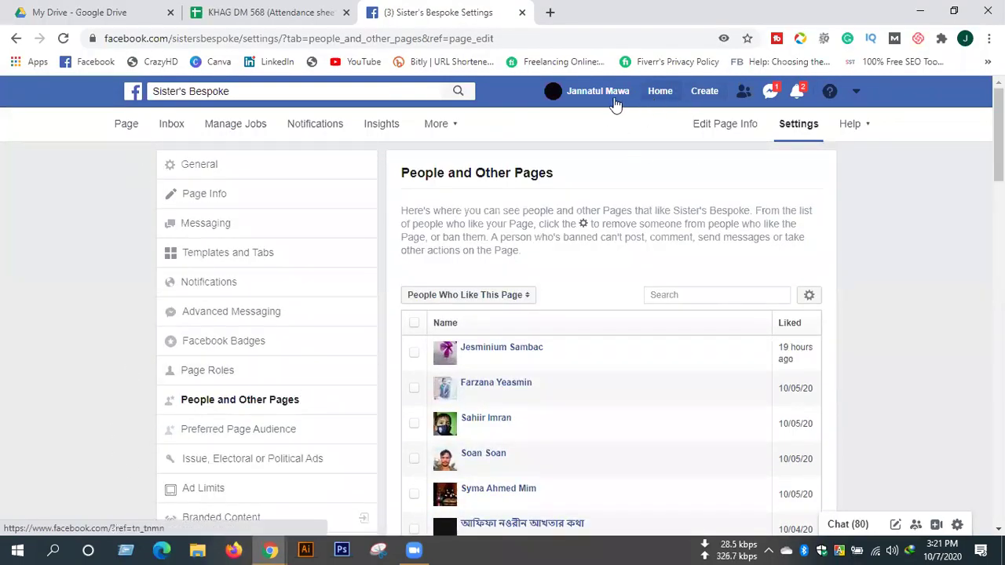
pyautogui.click(664, 97)
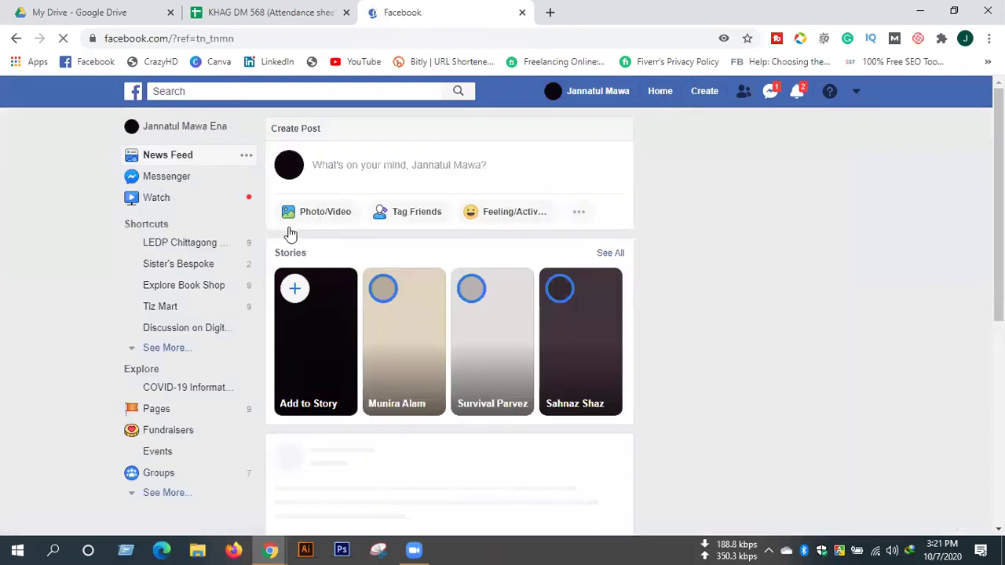
pyautogui.click(166, 286)
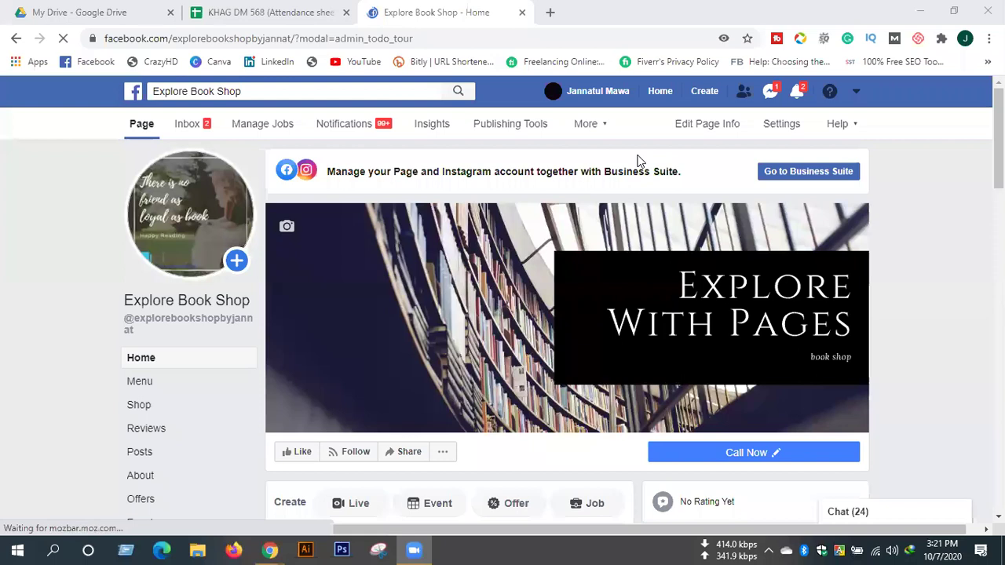
pyautogui.scroll(-5, 585, 314)
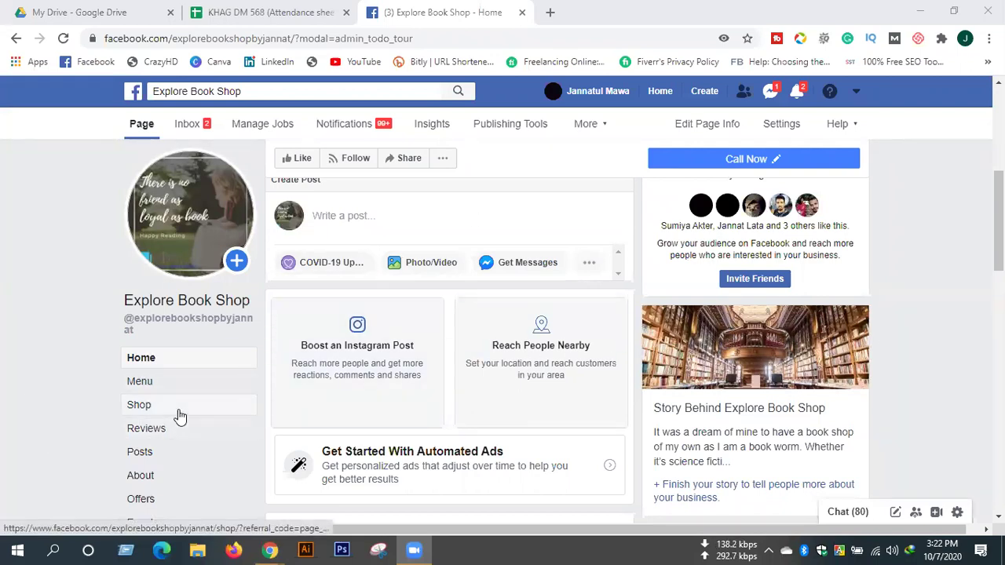
pyautogui.scroll(-3, 110, 417)
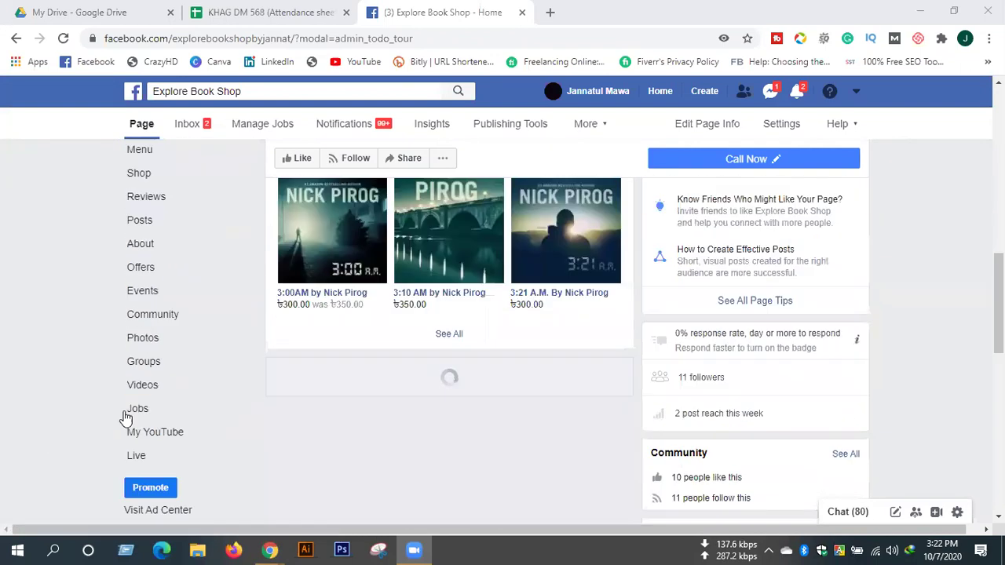
# - Open Explore Book Shop's Page settings and view its Instagram section with the connected account
pyautogui.click(779, 127)
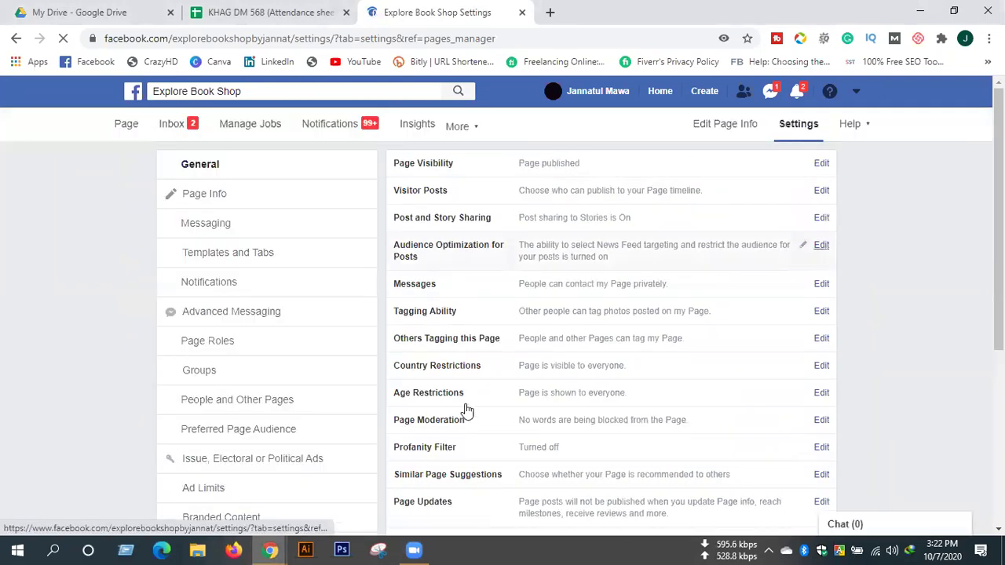
pyautogui.scroll(-2, 228, 413)
pyautogui.click(215, 414)
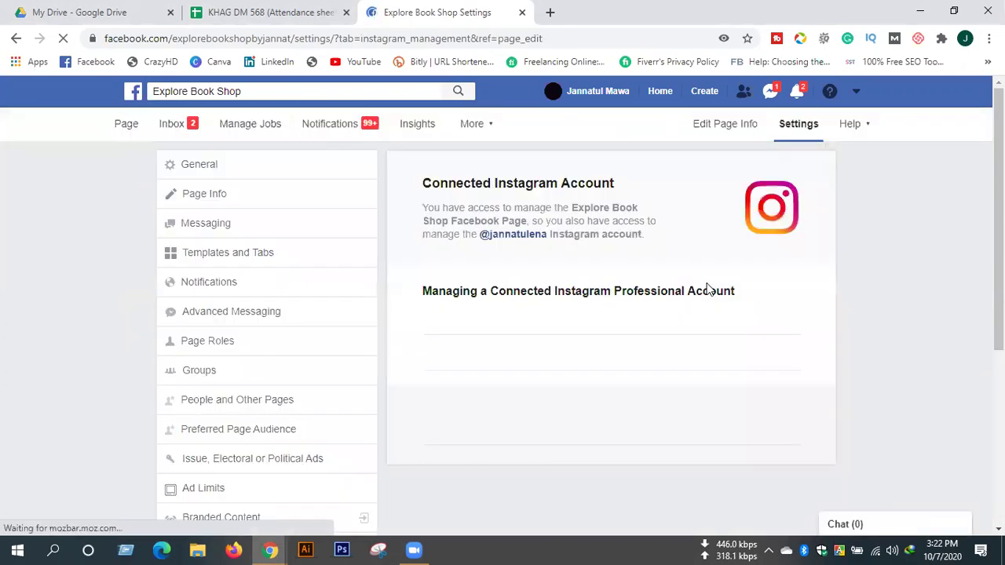
pyautogui.scroll(-2, 707, 288)
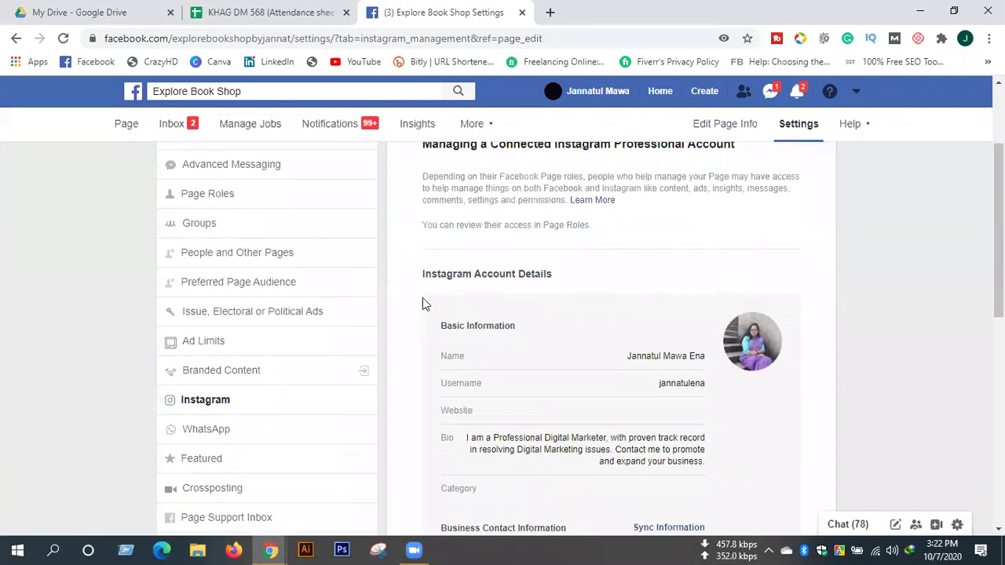
pyautogui.scroll(1, 528, 296)
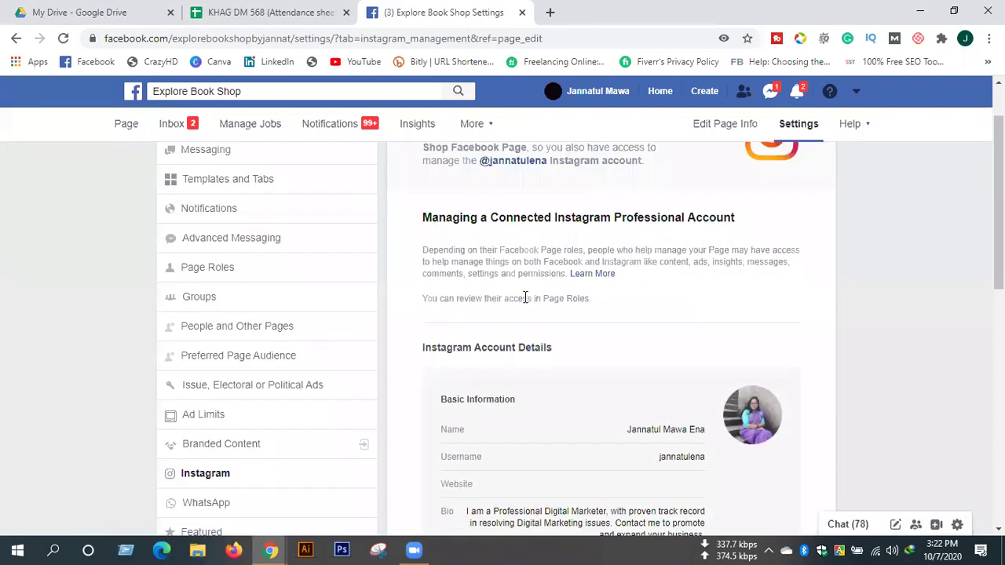
pyautogui.scroll(-3, 525, 298)
pyautogui.scroll(2, 524, 303)
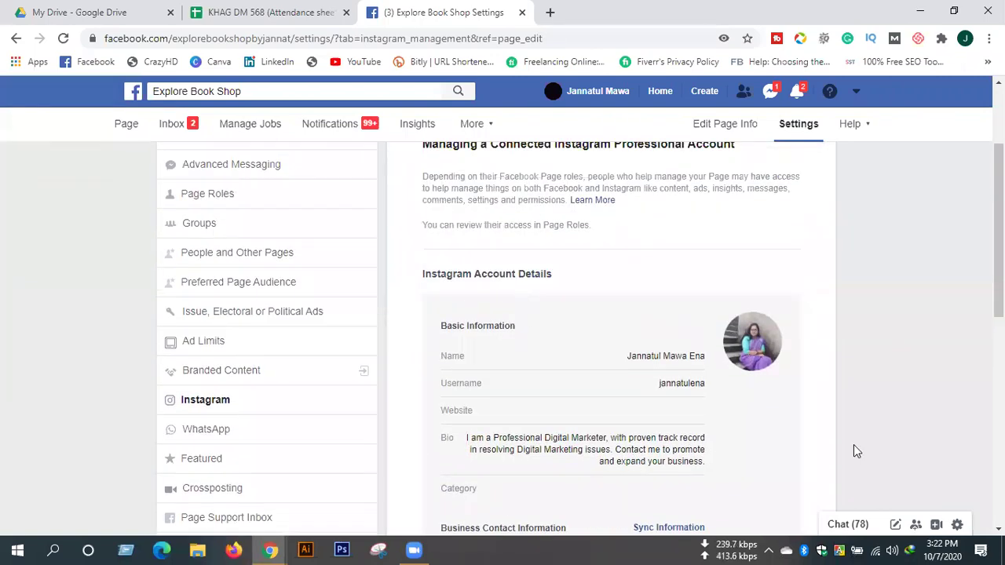
pyautogui.scroll(1, 668, 437)
pyautogui.scroll(2, 668, 437)
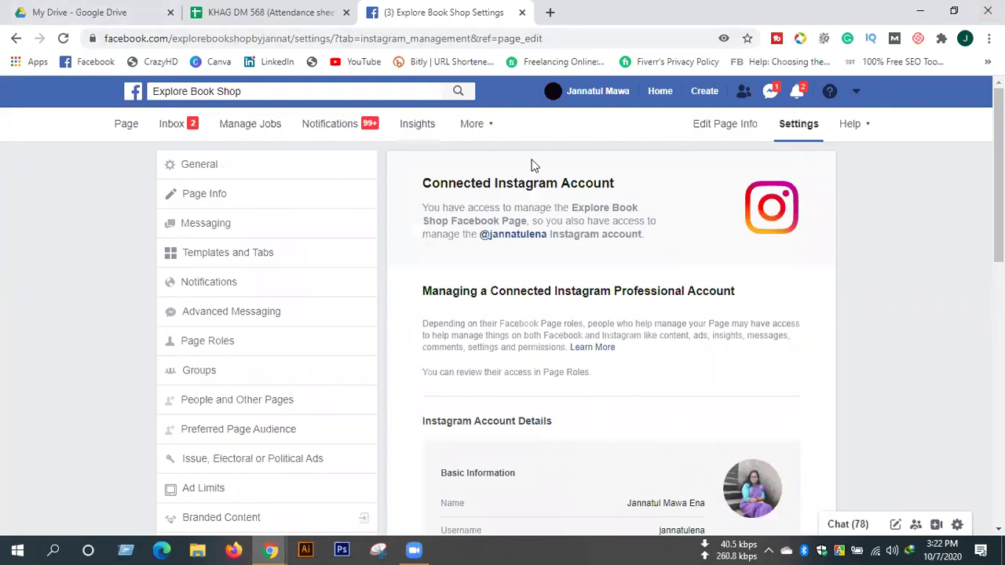
# - Return to the KHAG DM 576 window and dismiss the Instagram login popup over its settings
pyautogui.click(271, 549)
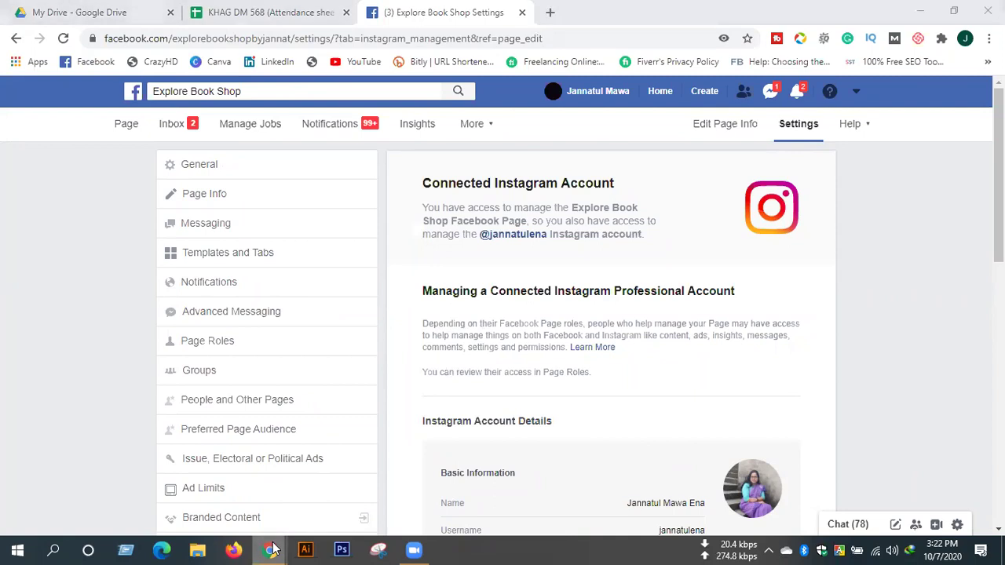
pyautogui.click(330, 492)
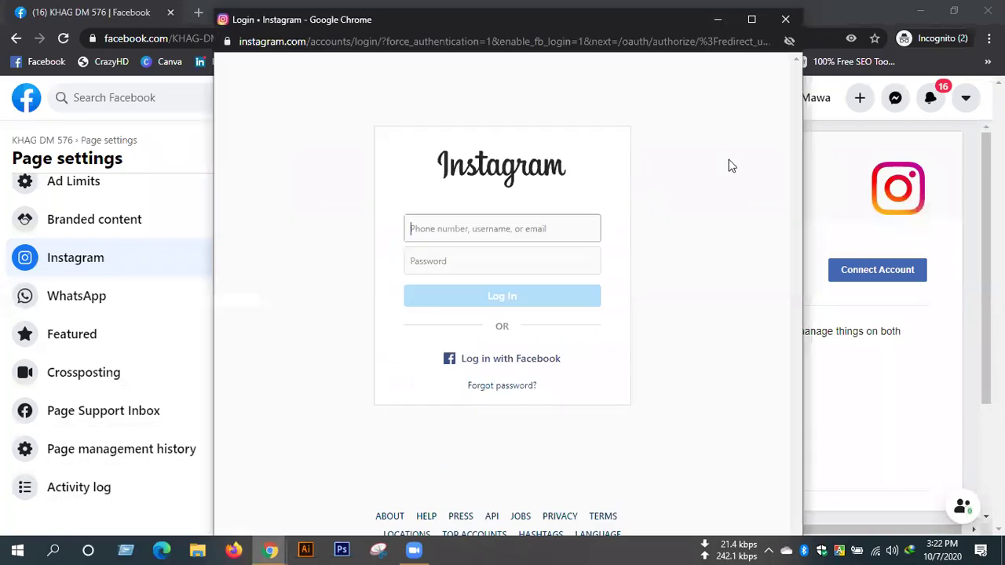
pyautogui.click(783, 20)
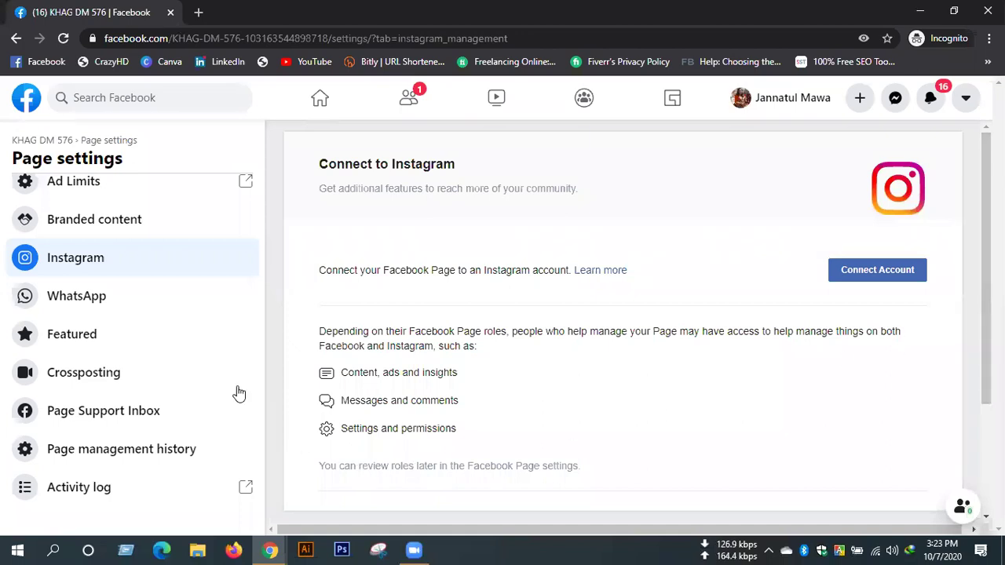
# - View KHAG DM 576's WhatsApp settings with the Bangladesh +880 number option, then minimise the window
pyautogui.click(154, 315)
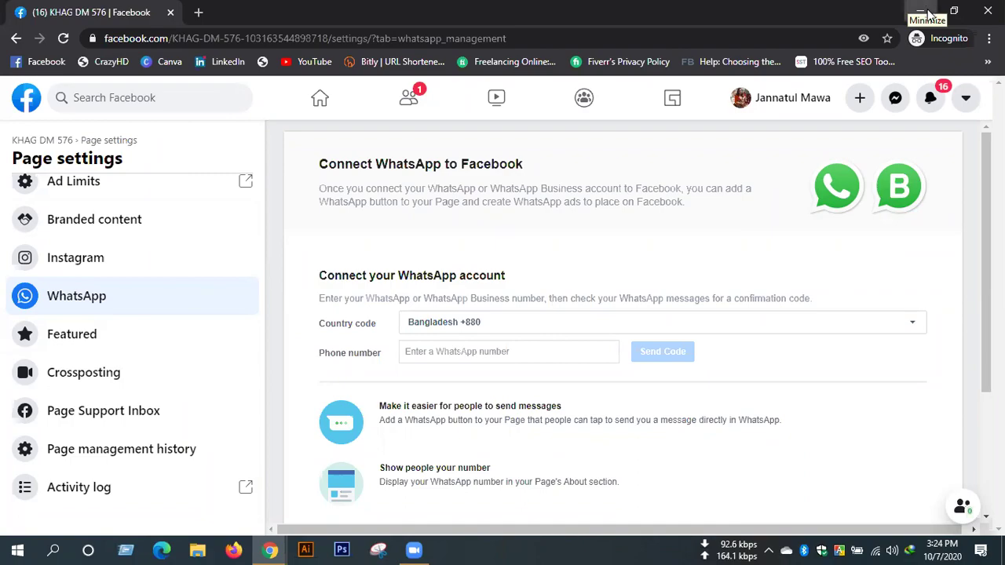
pyautogui.click(922, 13)
# - Minimise the remaining Chrome window to reveal the desktop
pyautogui.click(917, 11)
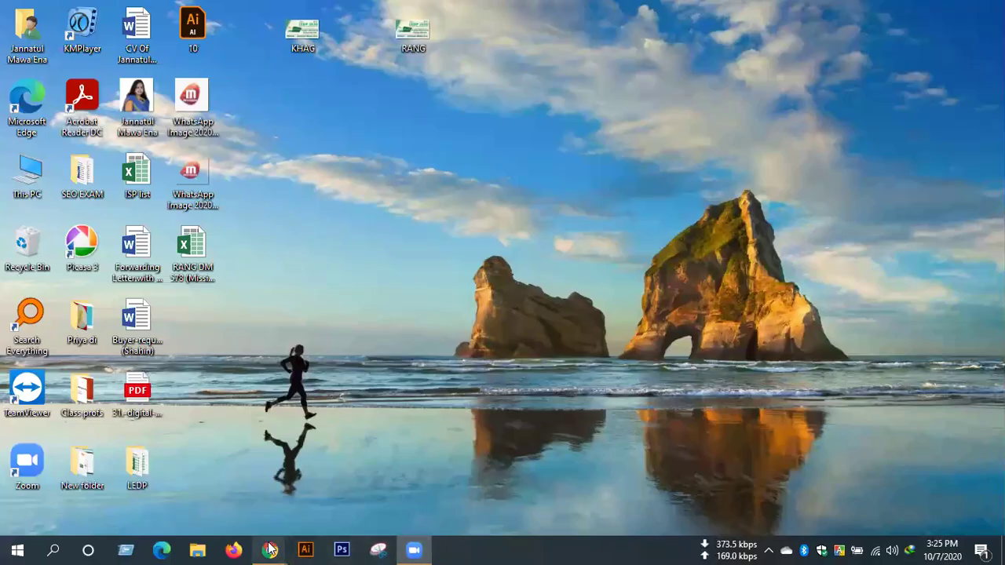
# - Restore the KHAG DM 576 Facebook window from its taskbar thumbnail
pyautogui.moveTo(270, 549)
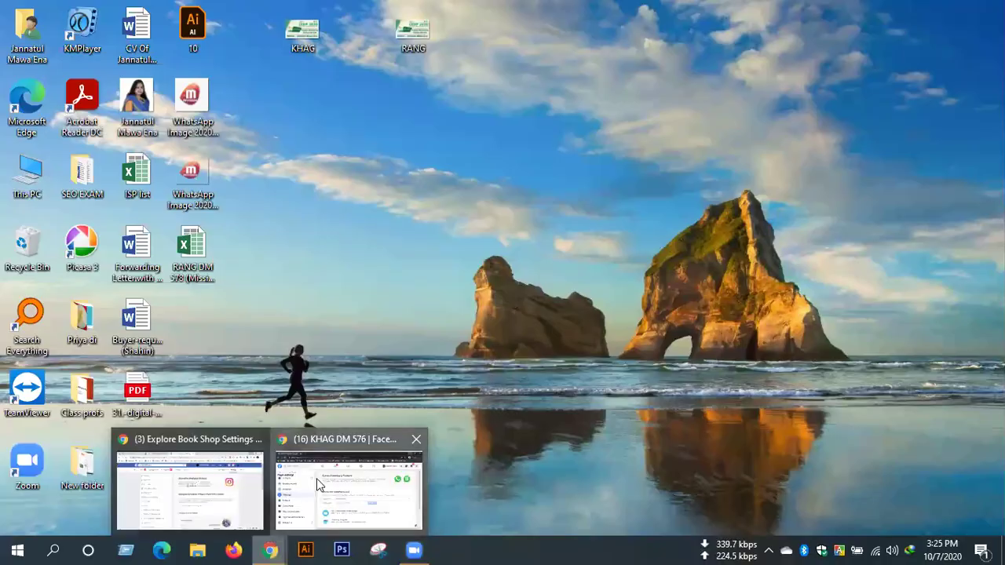
pyautogui.click(316, 478)
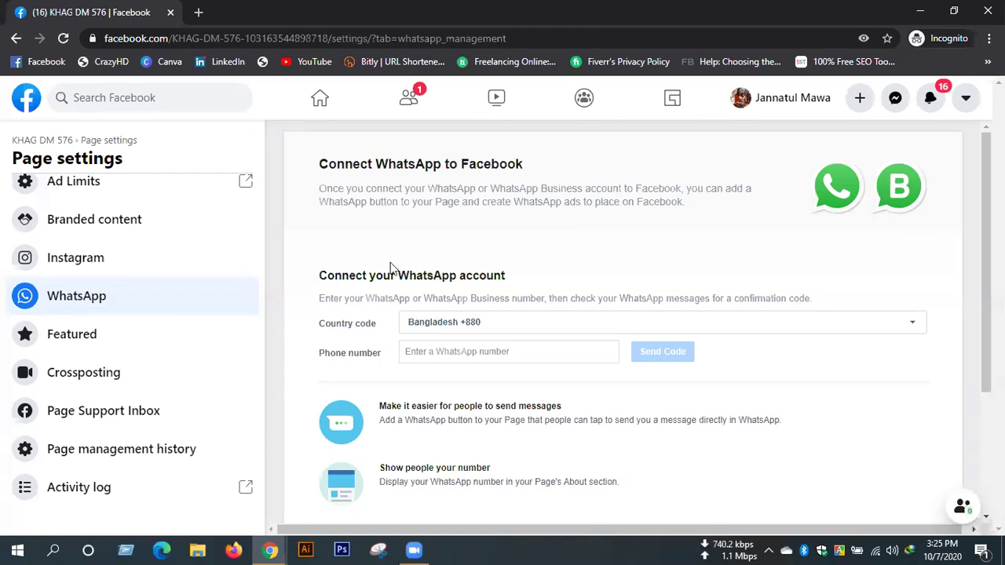
pyautogui.scroll(-1, 471, 310)
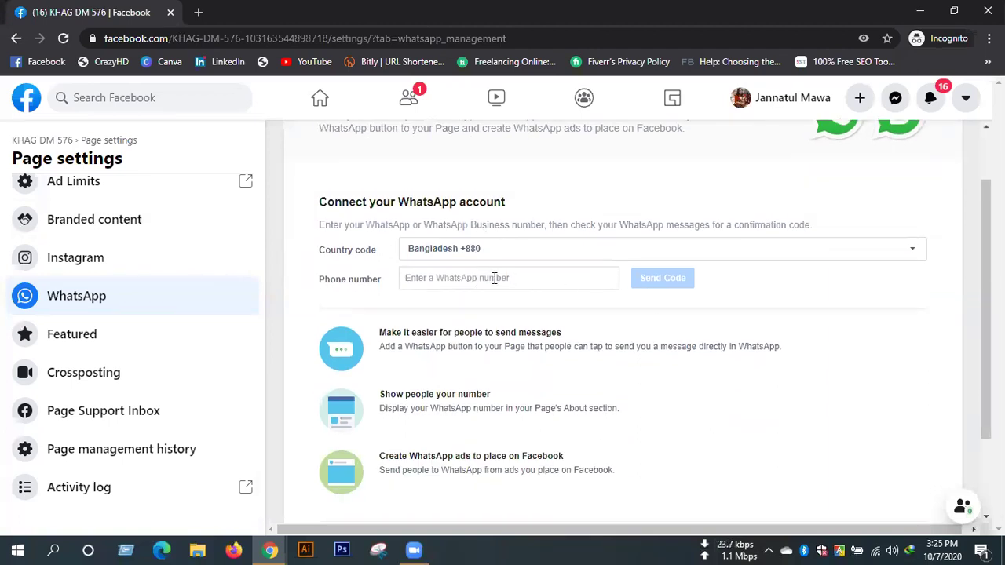
pyautogui.click(467, 272)
pyautogui.scroll(-2, 631, 339)
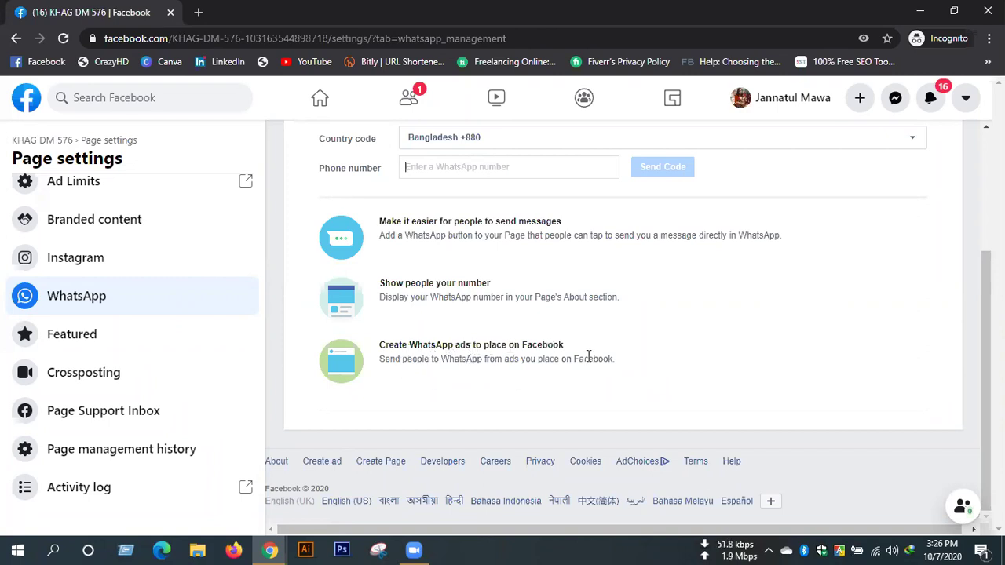
pyautogui.scroll(3, 588, 358)
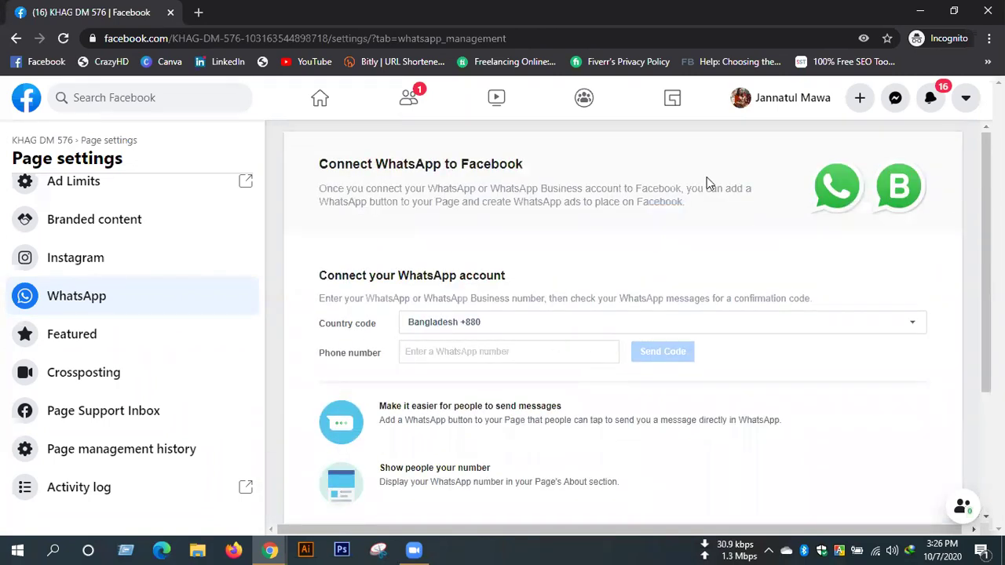
pyautogui.click(428, 349)
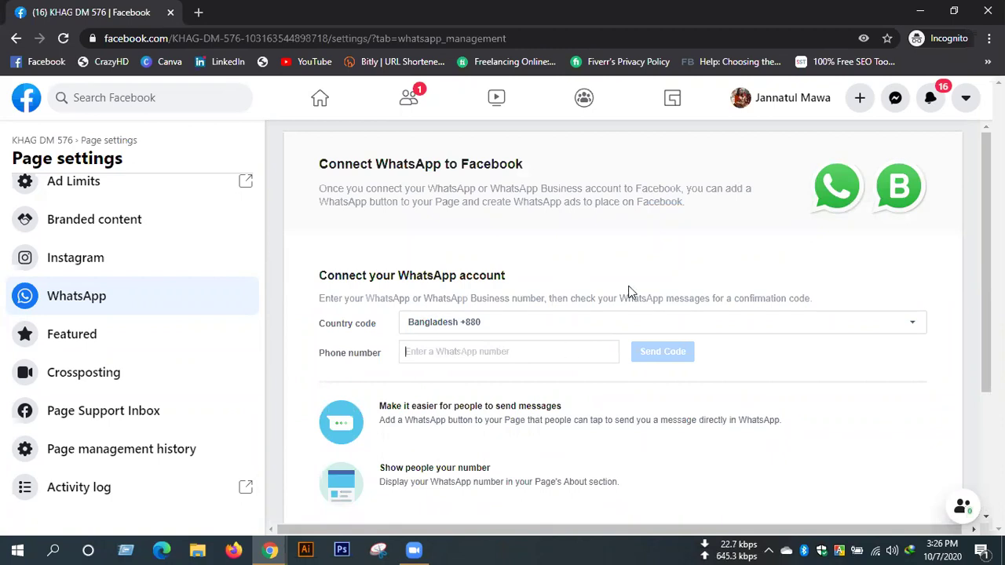
pyautogui.scroll(-3, 628, 291)
pyautogui.scroll(1, 628, 285)
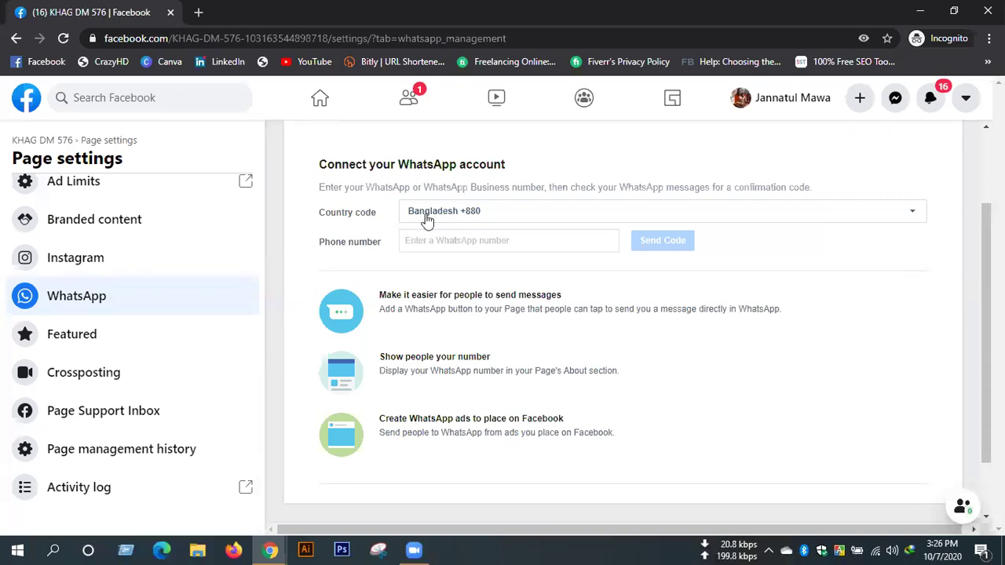
pyautogui.click(455, 215)
pyautogui.click(453, 216)
pyautogui.click(505, 244)
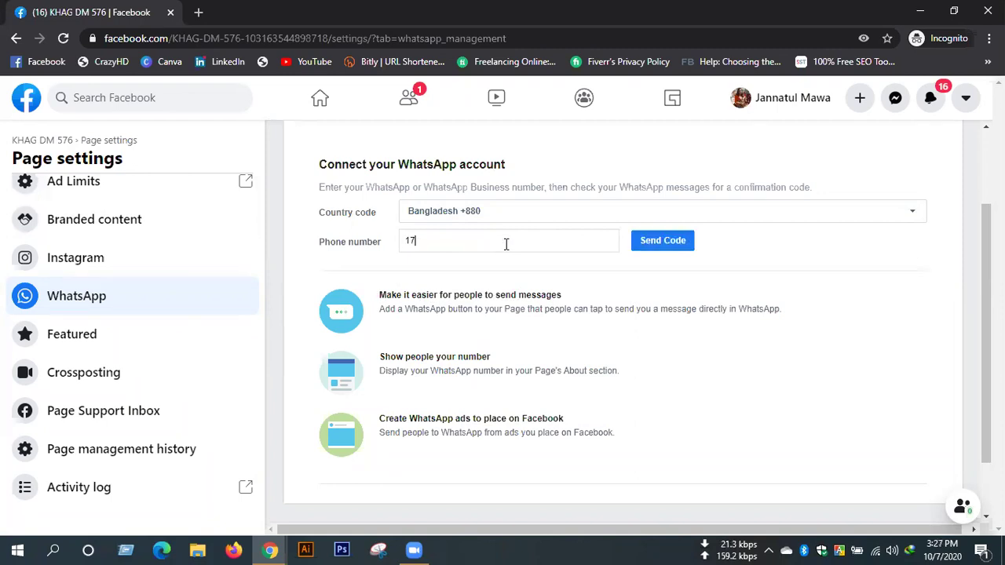
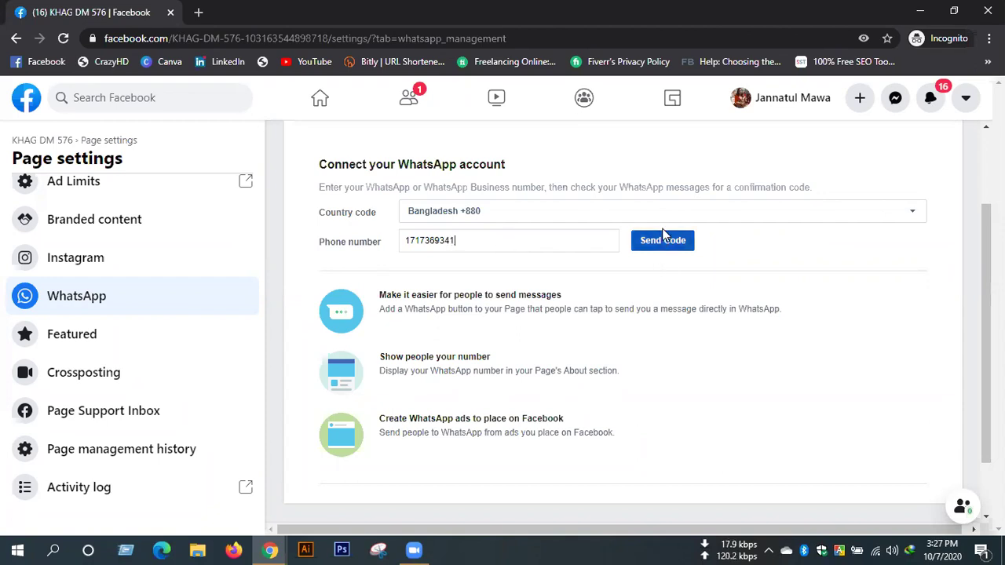
pyautogui.click(664, 246)
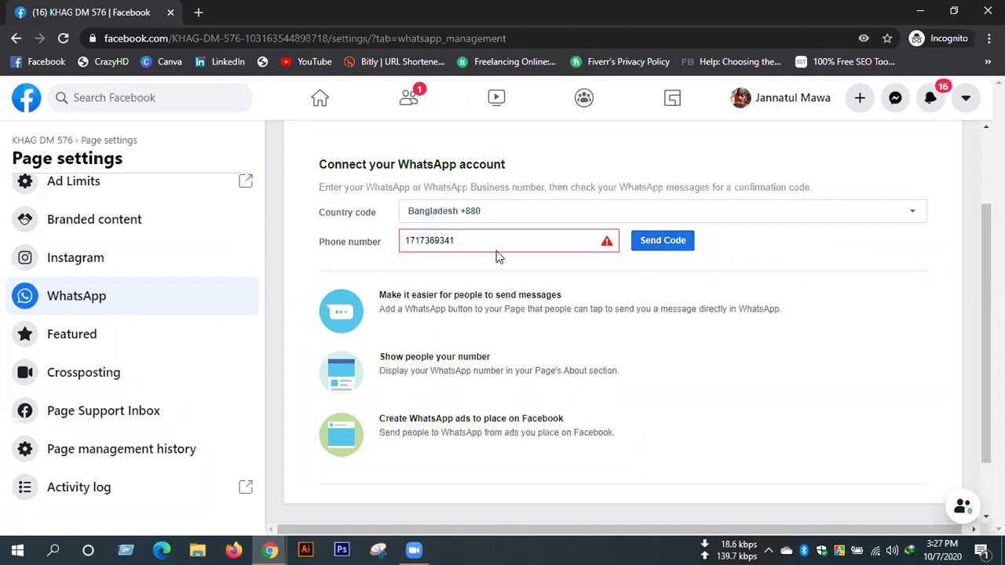
pyautogui.moveTo(585, 253)
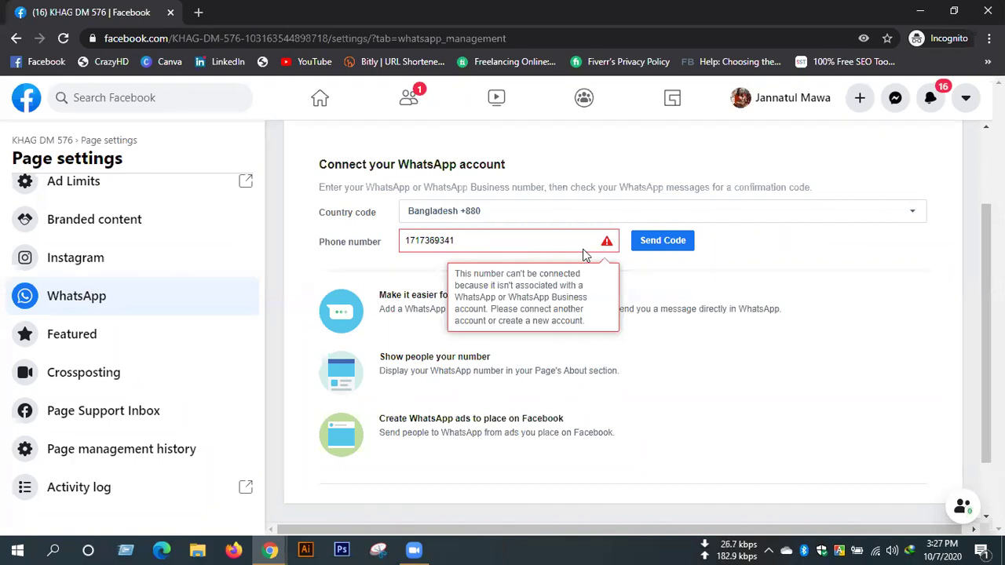
pyautogui.click(462, 244)
pyautogui.moveTo(462, 244); pyautogui.dragTo(352, 240)
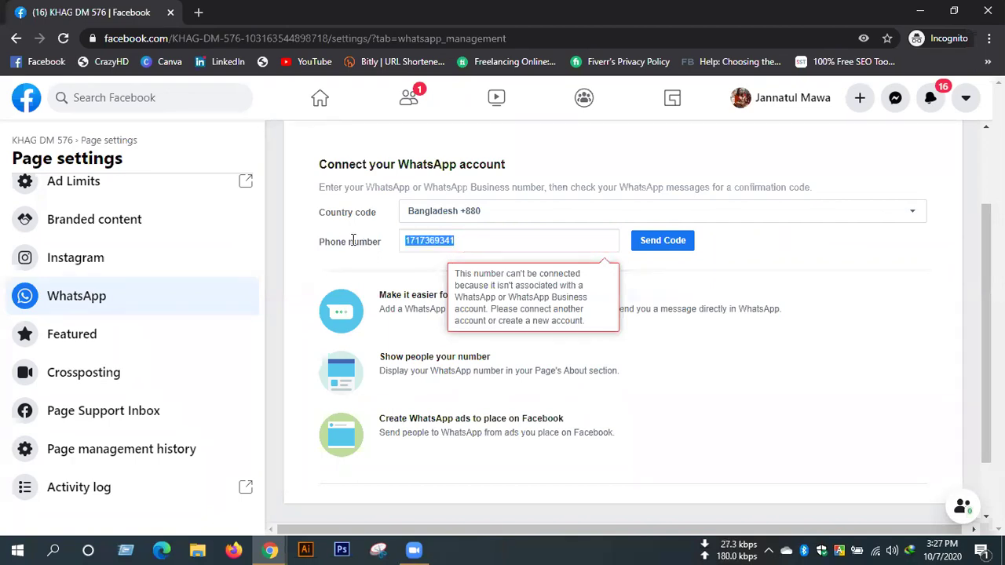
pyautogui.press('BackSpace')
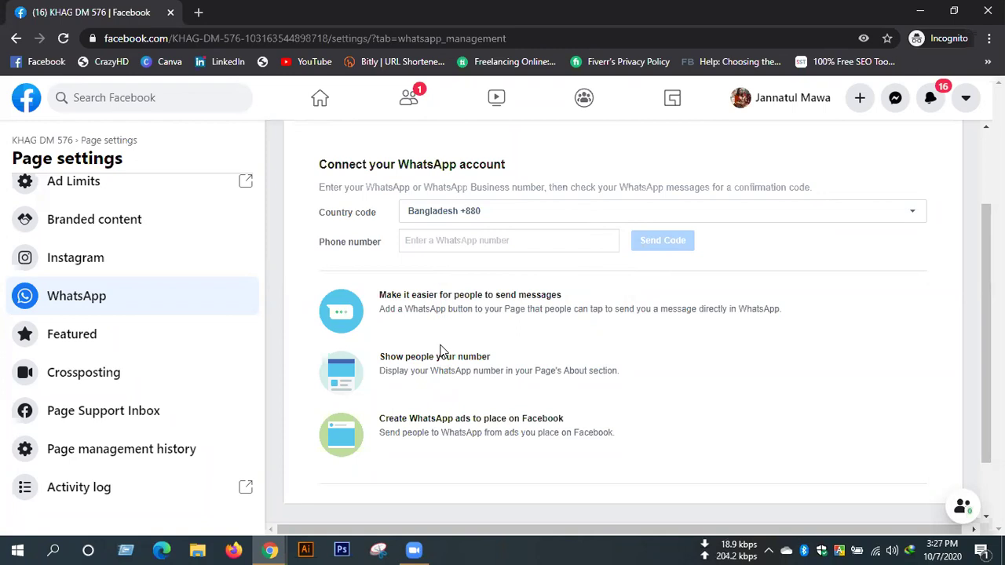
pyautogui.scroll(-2, 439, 351)
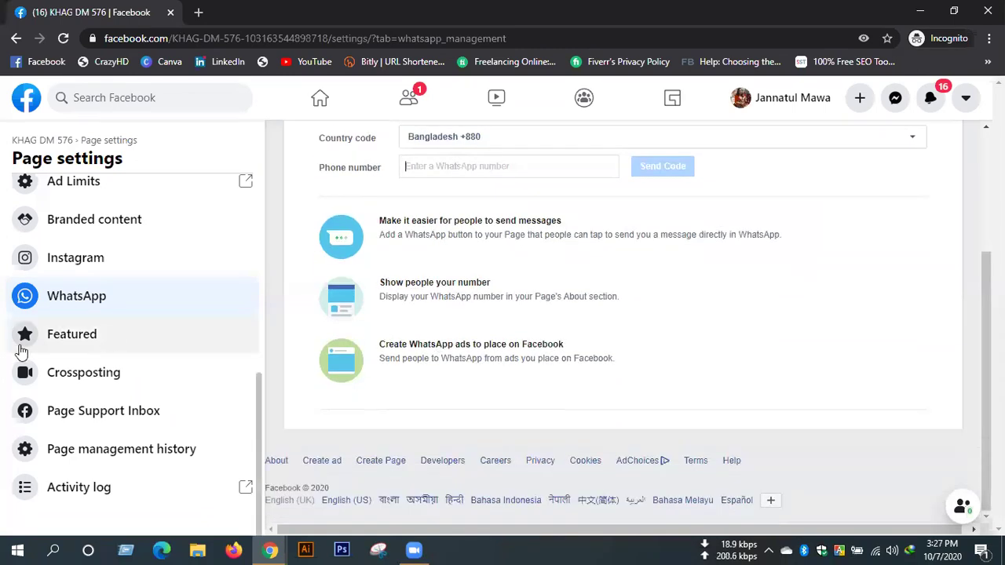
# - View KHAG DM 576's Featured settings showing no liked Pages, then refocus its window
pyautogui.click(90, 349)
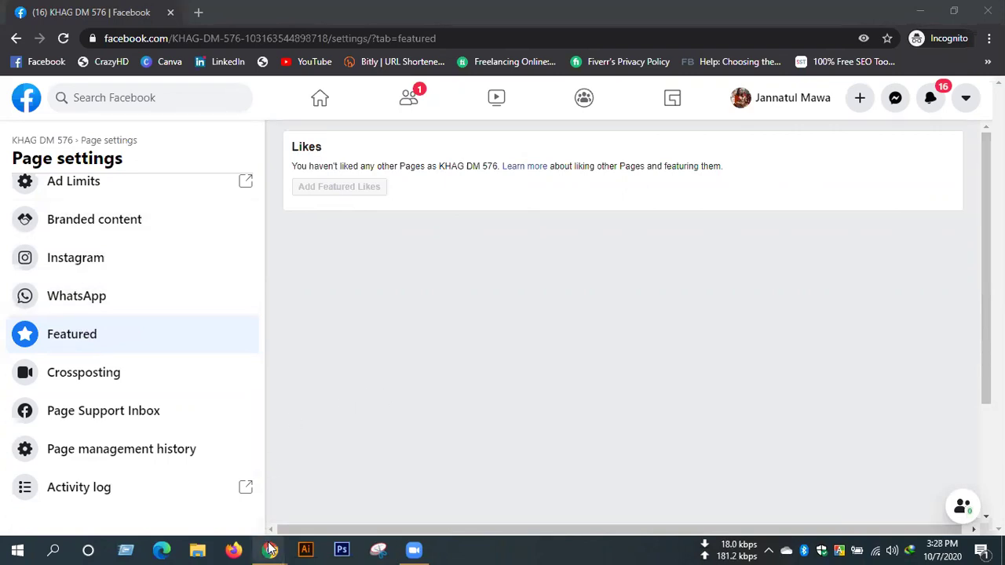
pyautogui.moveTo(269, 549)
pyautogui.click(352, 510)
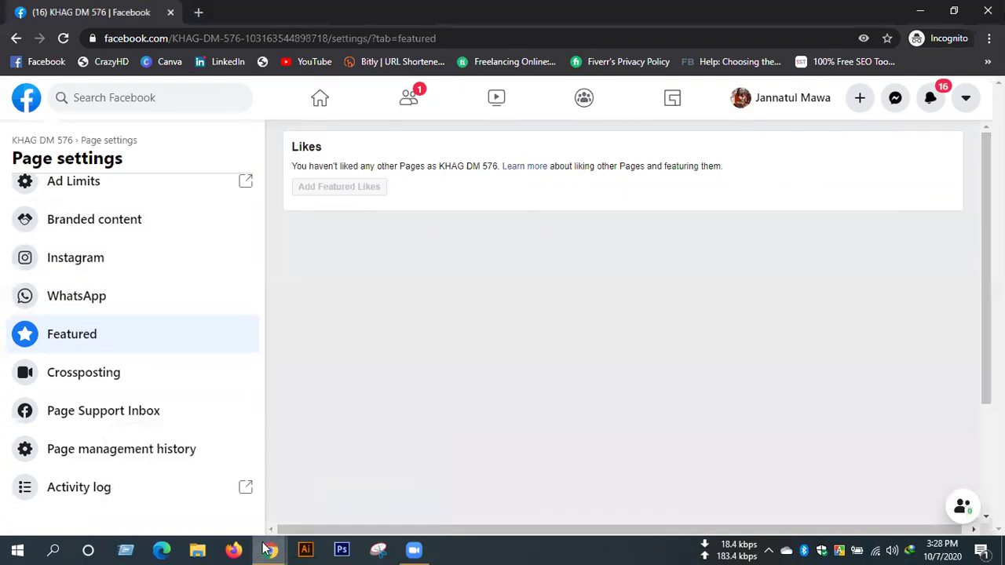
# - Check Explore Book Shop's Featured settings and its 2 liked Pages, cancelling without changes
pyautogui.click(197, 487)
pyautogui.scroll(-1, 228, 351)
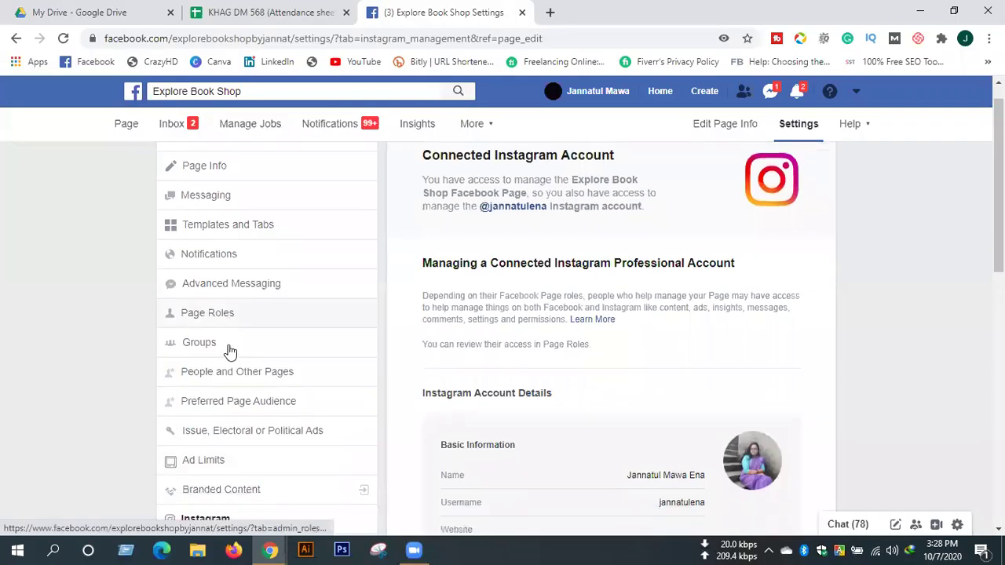
pyautogui.scroll(-2, 228, 351)
pyautogui.click(232, 472)
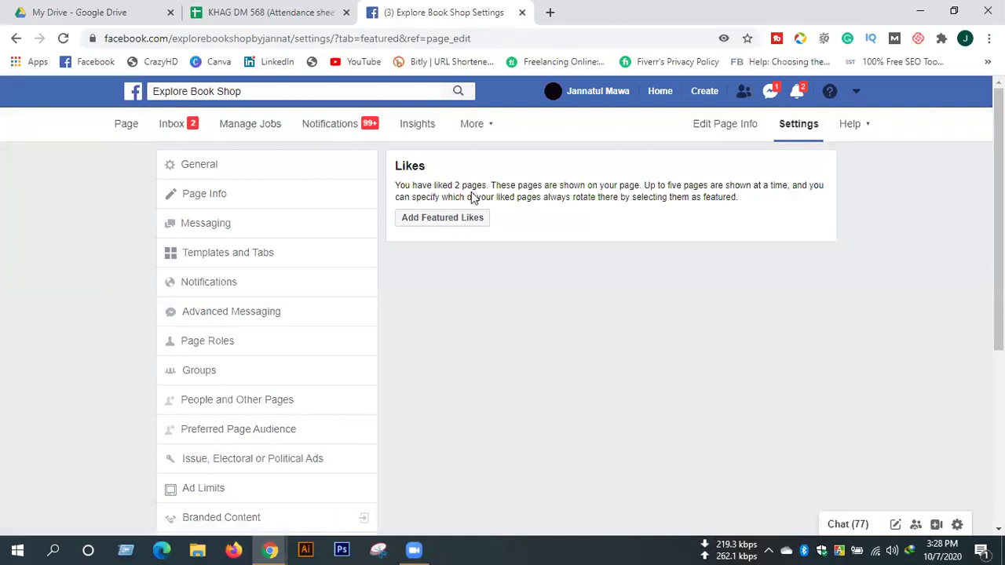
pyautogui.click(451, 220)
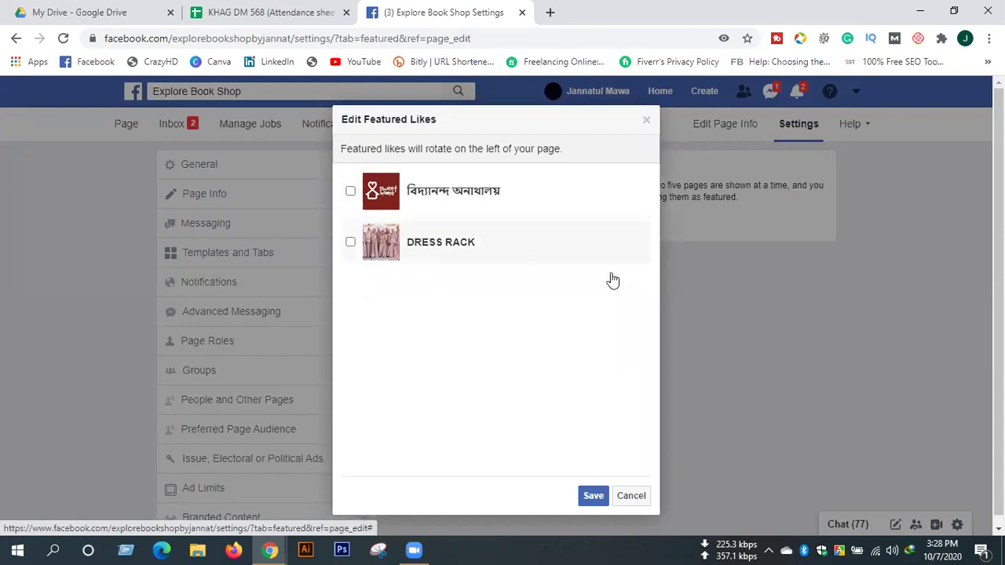
pyautogui.click(631, 497)
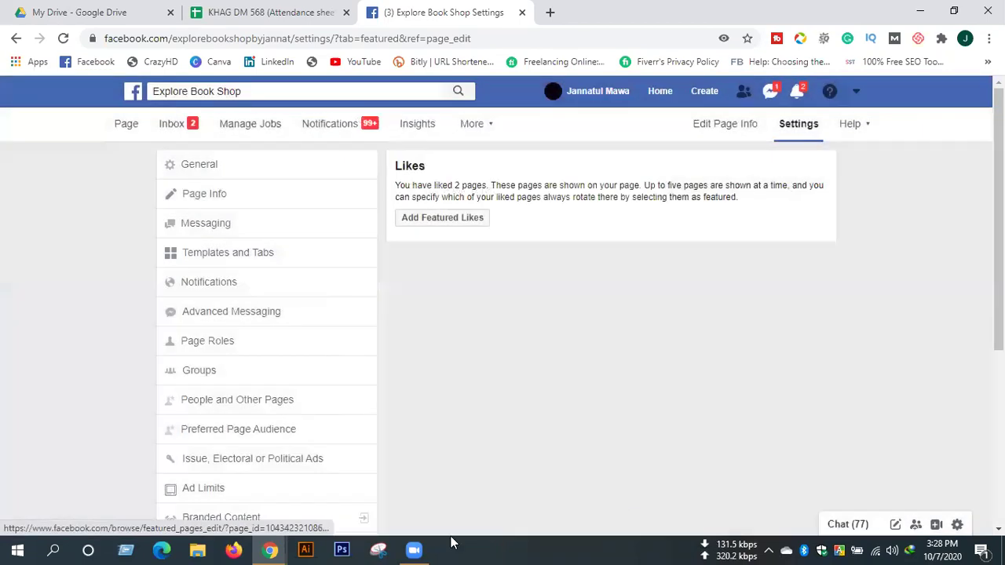
# - Back in the KHAG DM 576 window, view its Crossposting settings for adding Pages
pyautogui.moveTo(269, 550)
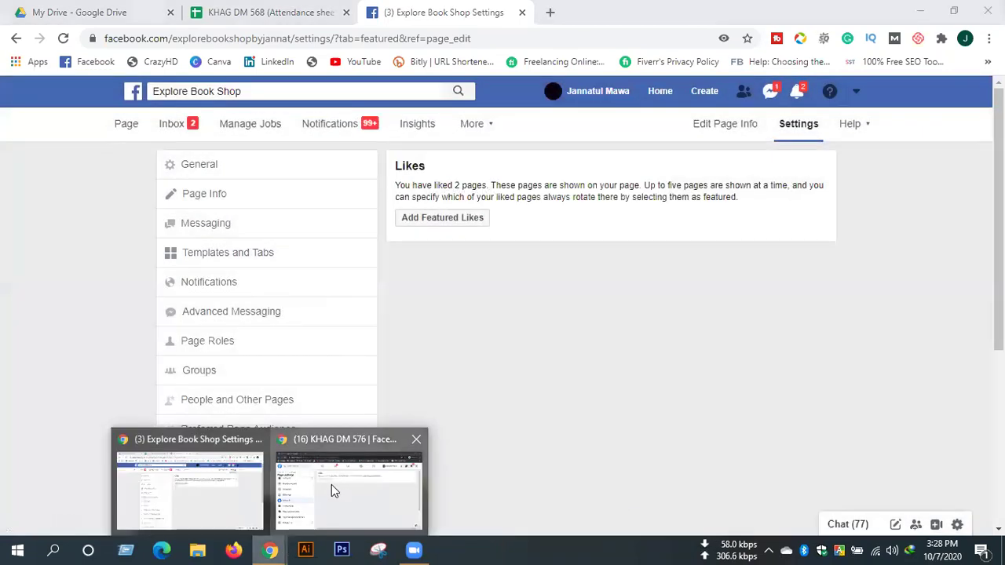
pyautogui.click(331, 485)
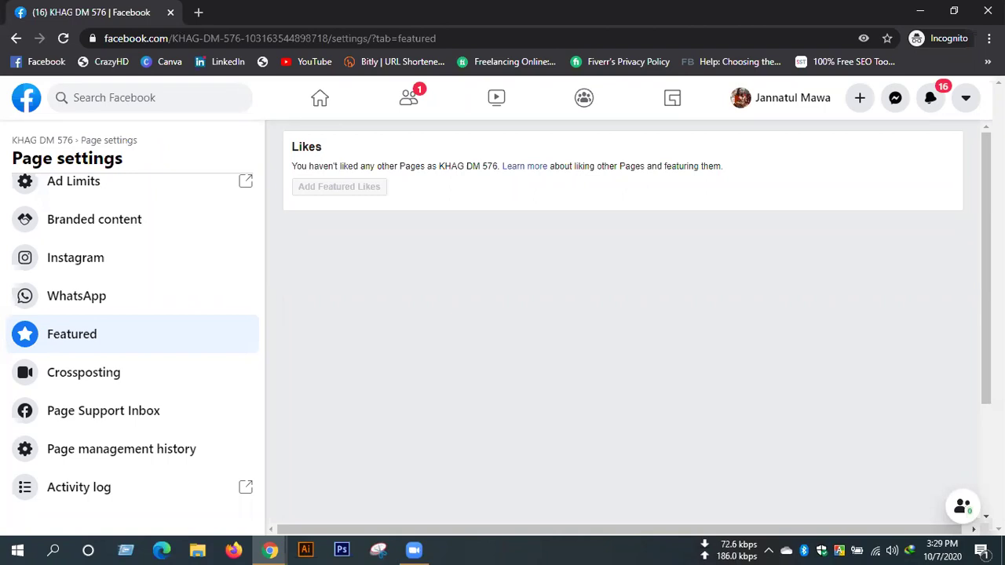
pyautogui.click(107, 391)
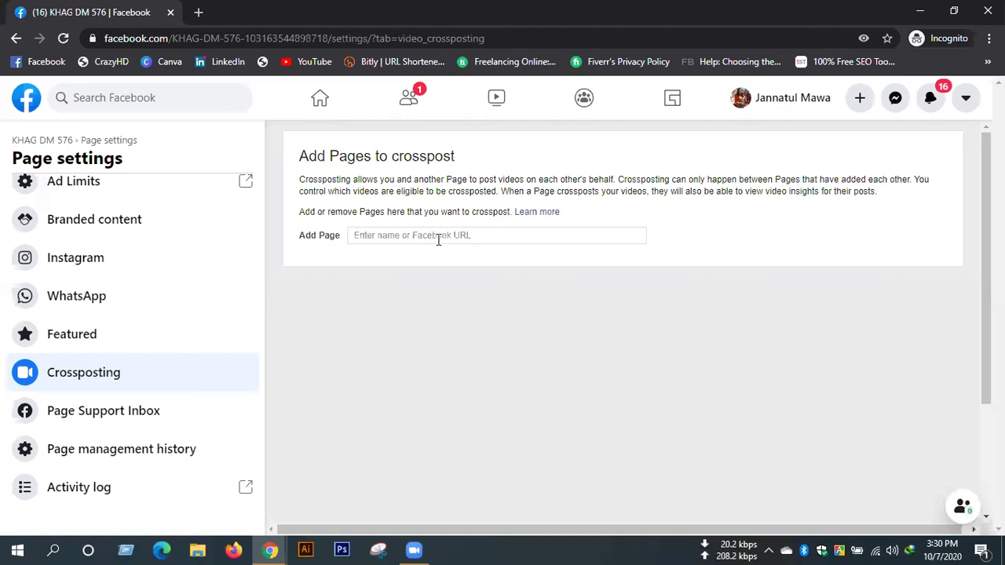
# - Focus the Add Page crosspost field, then view KHAG DM 576's empty Page Support Inbox
pyautogui.click(371, 237)
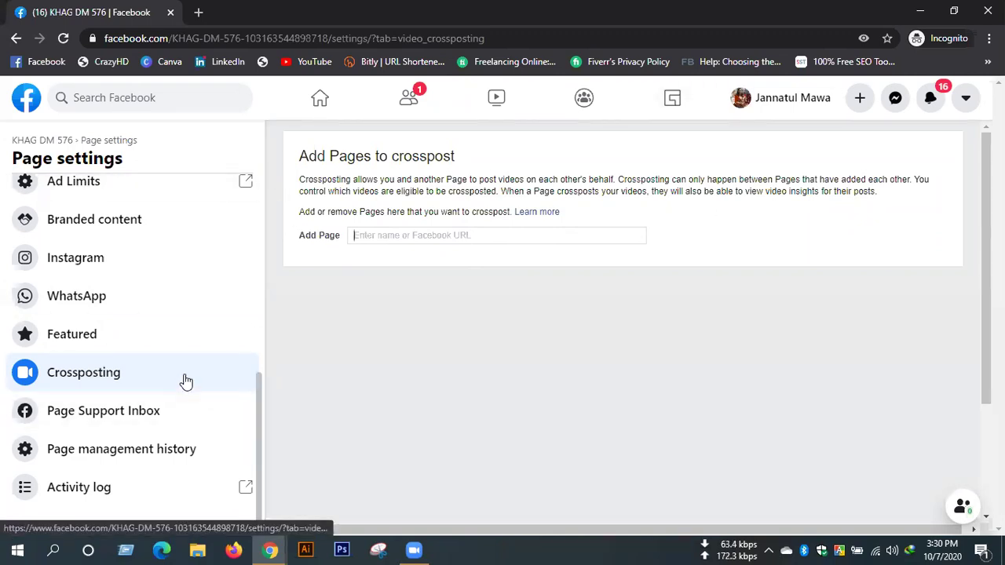
pyautogui.click(97, 422)
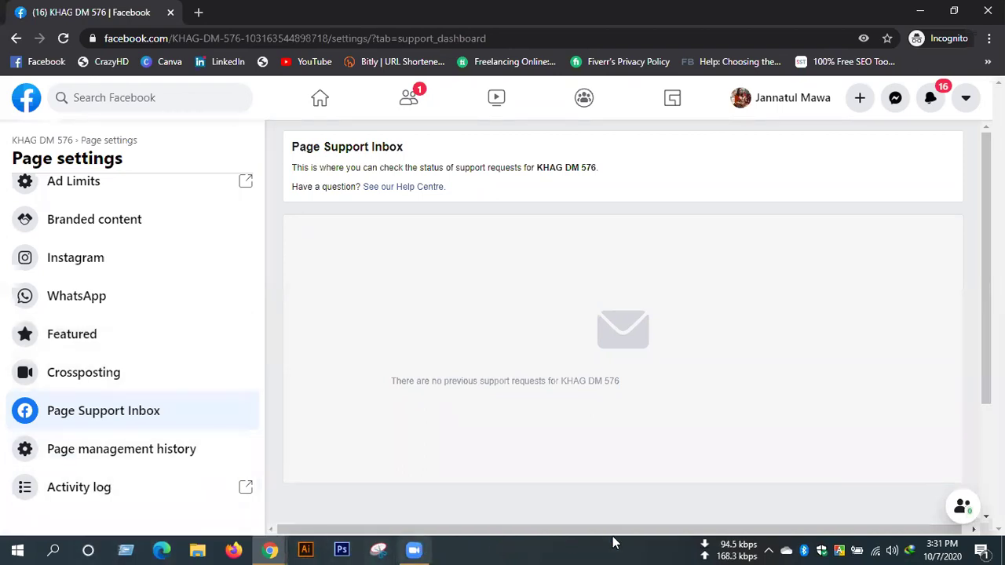
# - Leaving the KHAG DM 576 Page settings tab open, open a new incognito tab and load facebook.com from the bookmark
pyautogui.click(454, 544)
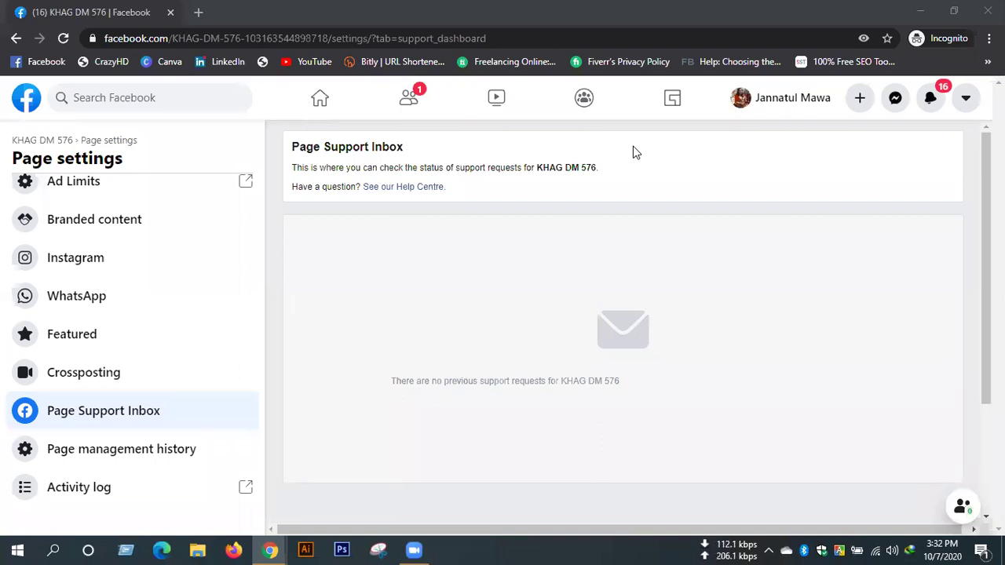
pyautogui.click(577, 7)
pyautogui.rightClick(828, 438)
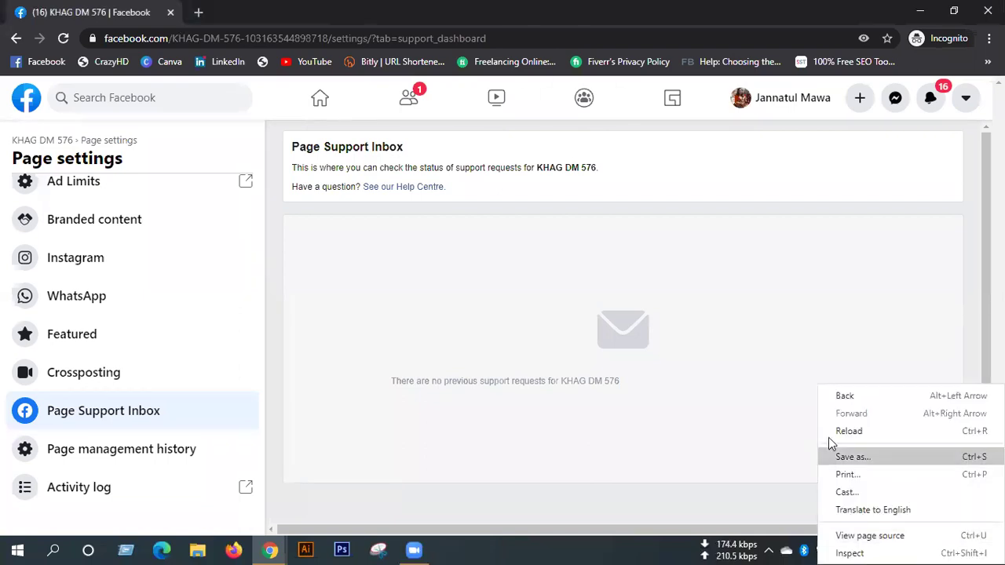
pyautogui.click(706, 404)
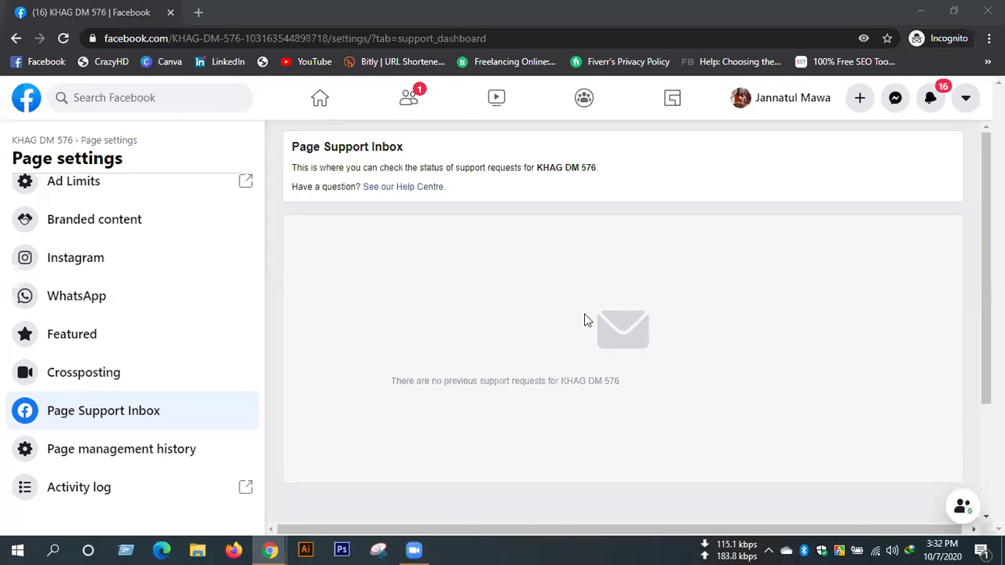
pyautogui.moveTo(271, 549)
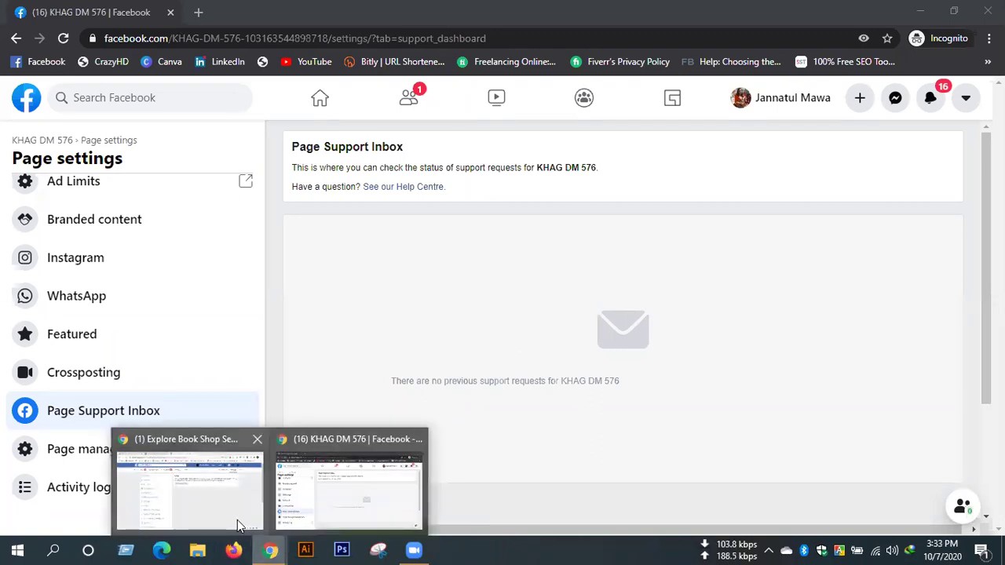
pyautogui.hotkey('ctrl', 't')
pyautogui.click(51, 62)
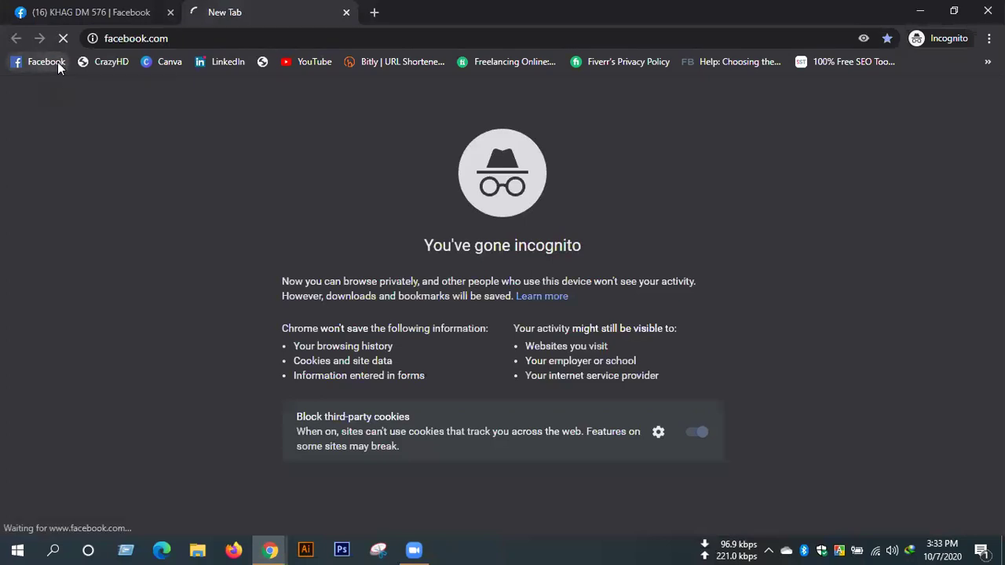
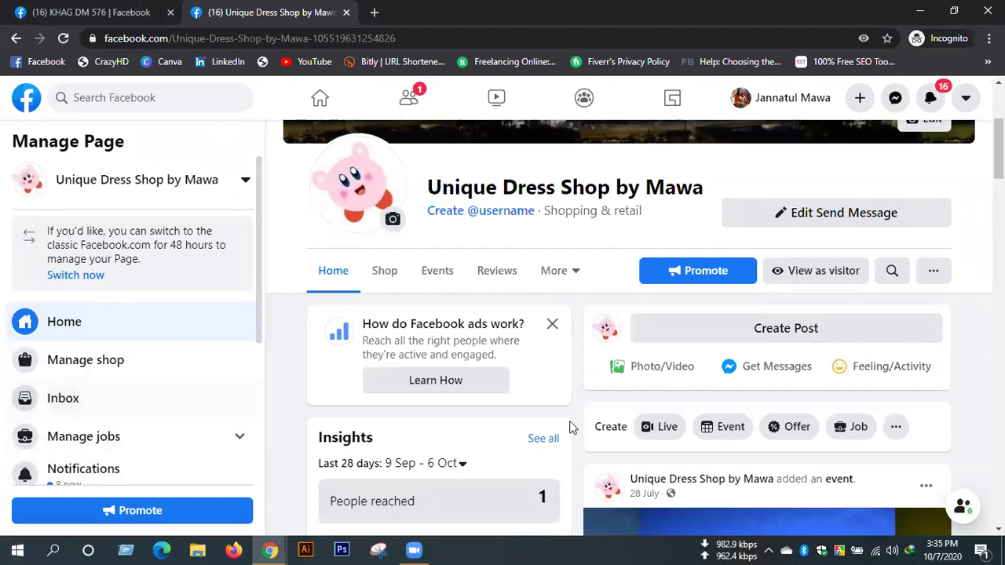
# - Check the dress shop Page's Support Inbox in Settings, then switch to the KHAG DM 576 tab
pyautogui.scroll(-5, 567, 426)
pyautogui.scroll(5, 568, 426)
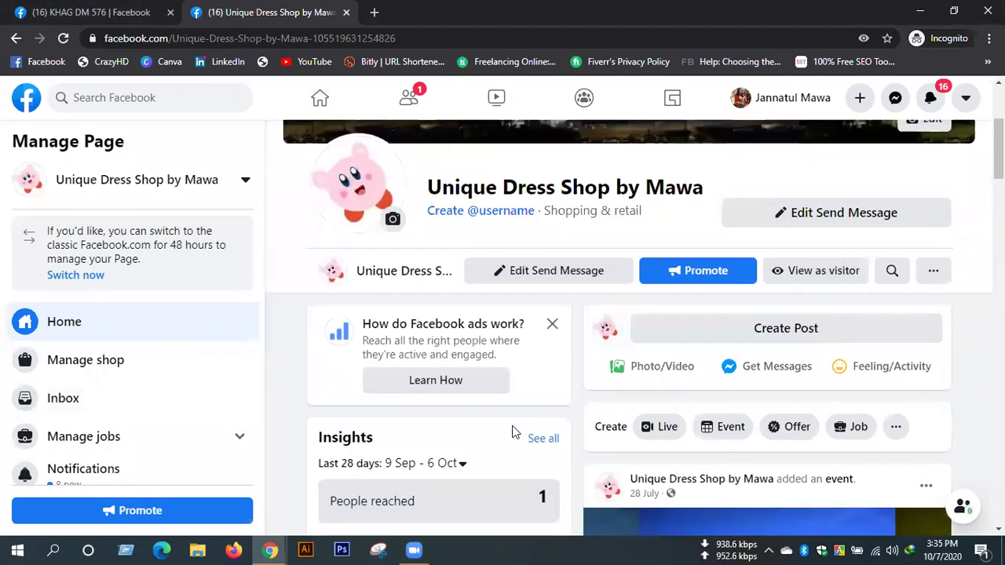
pyautogui.scroll(-3, 90, 457)
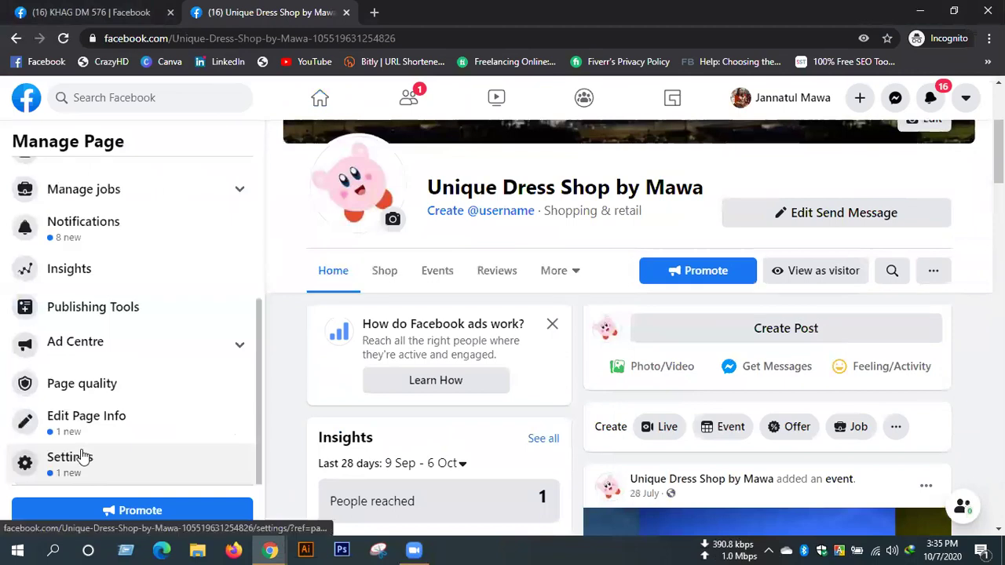
pyautogui.click(85, 459)
pyautogui.scroll(-5, 88, 461)
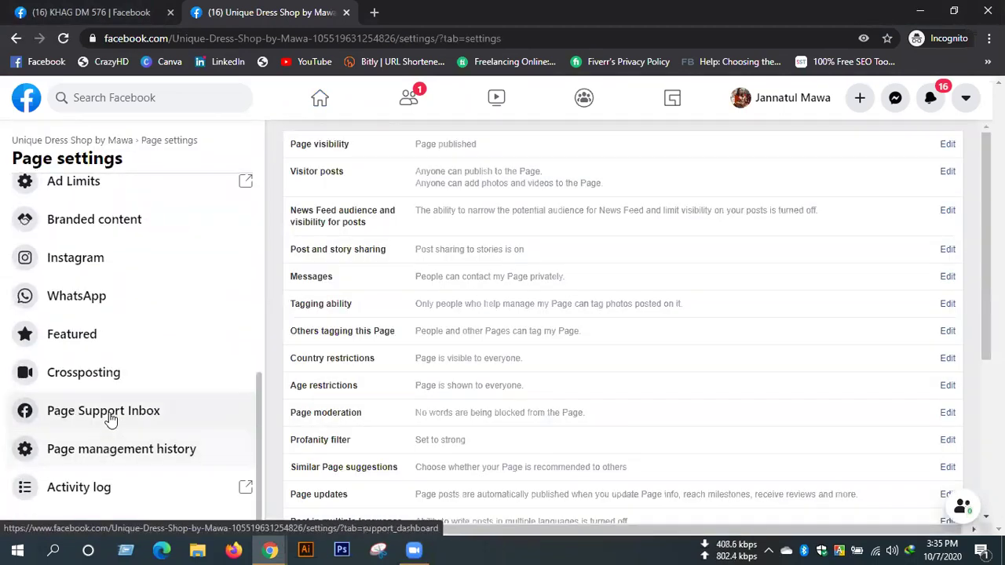
pyautogui.click(109, 412)
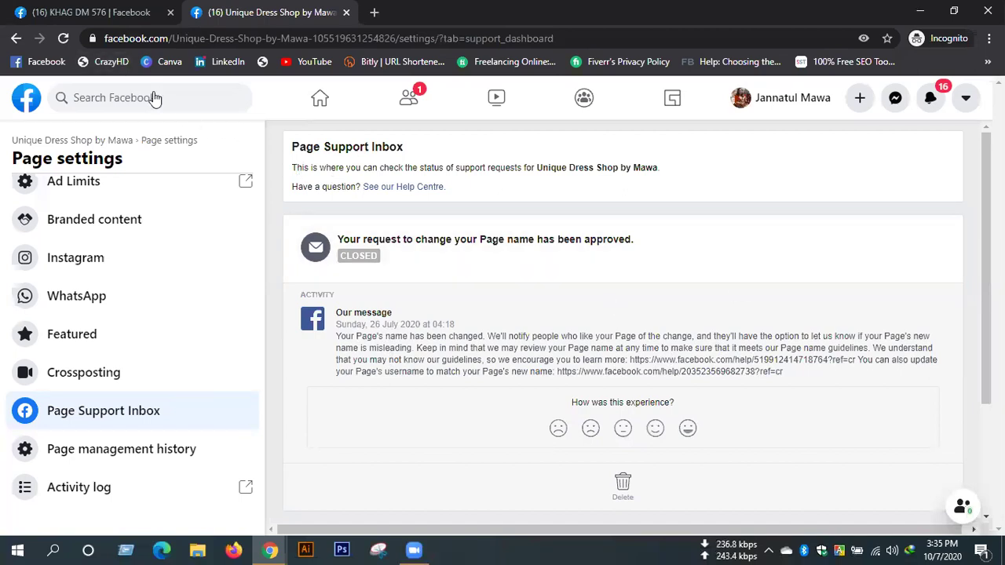
pyautogui.click(80, 6)
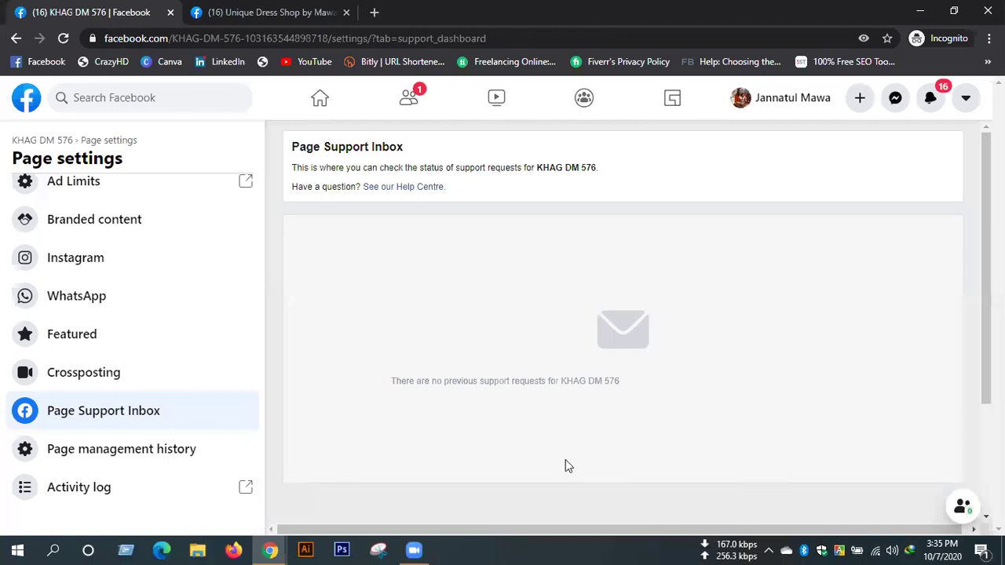
# - Open KHAG DM 576's Page management history and scan the admin, phone and website entries
pyautogui.click(112, 463)
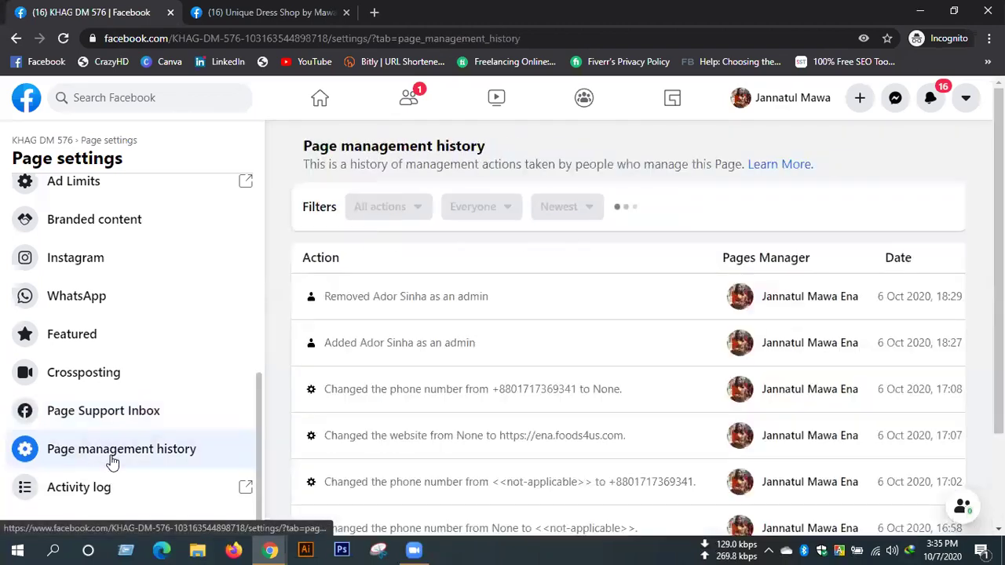
pyautogui.scroll(-2, 644, 399)
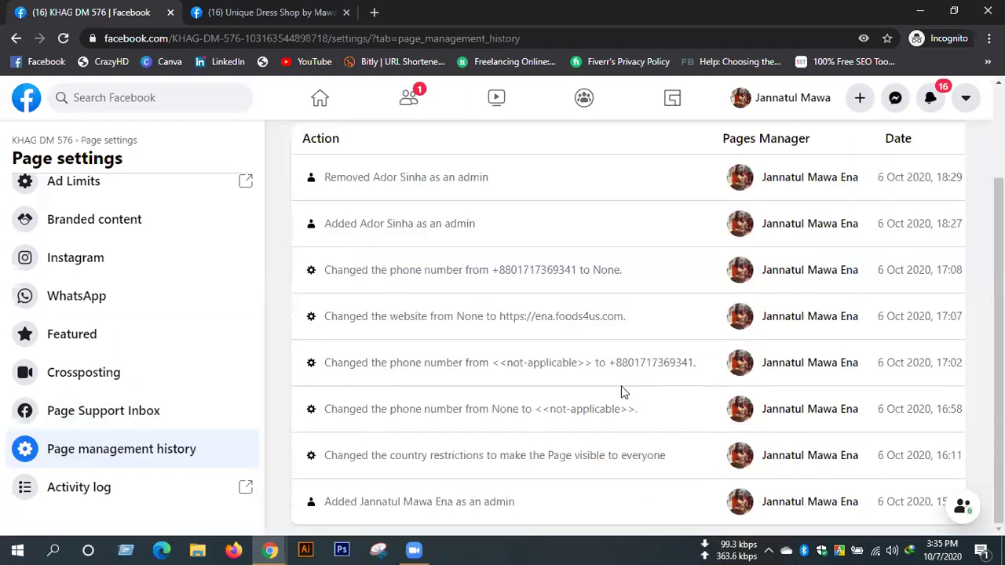
pyautogui.scroll(2, 621, 385)
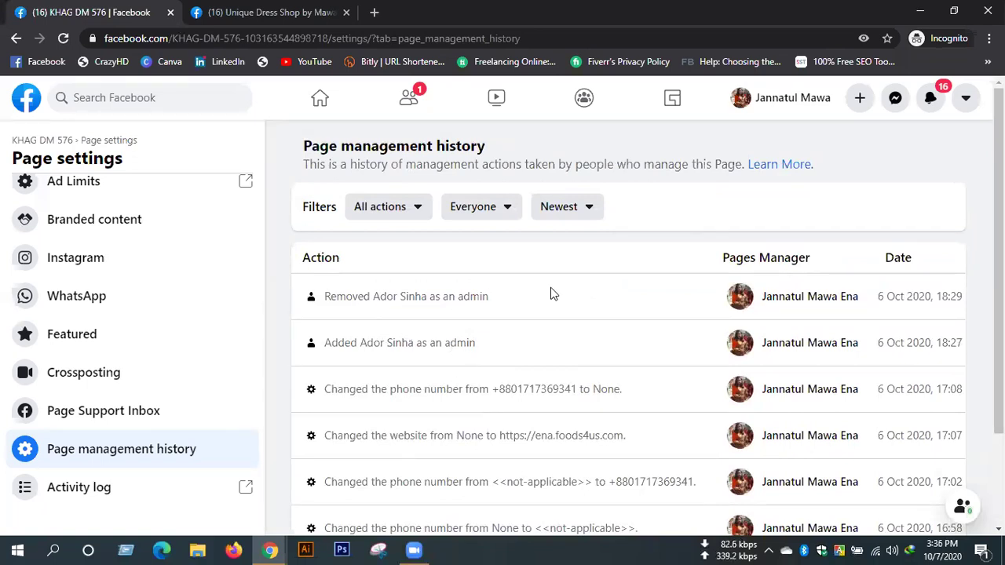
pyautogui.scroll(-2, 553, 310)
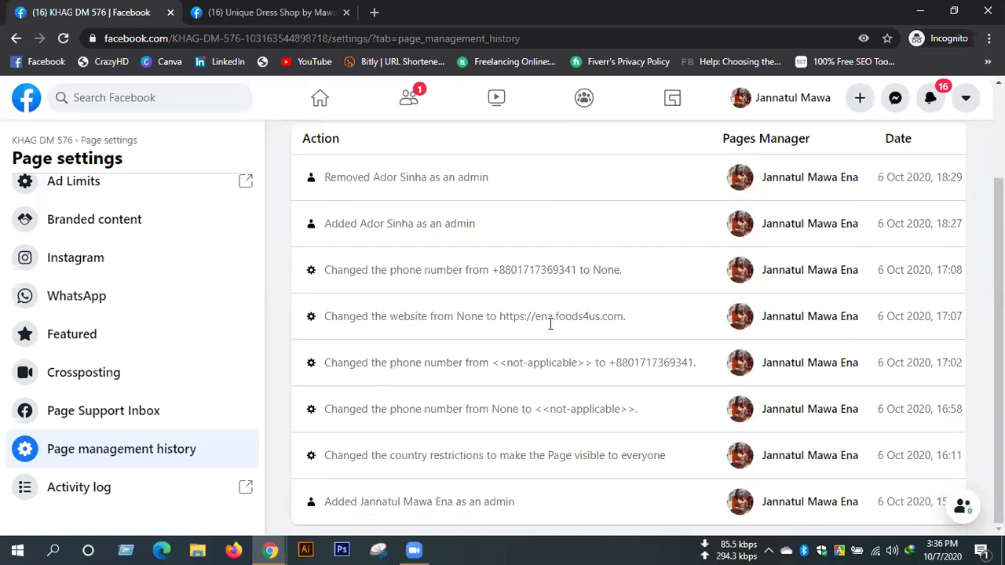
pyautogui.scroll(2, 550, 324)
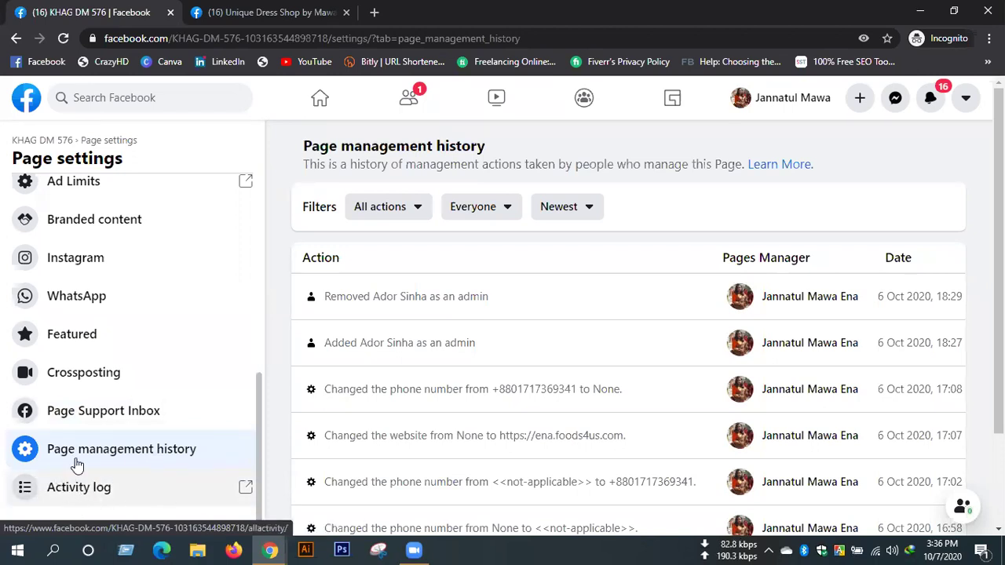
# - Scroll through the history again and bring up the filter-by-action-type choices
pyautogui.scroll(-2, 645, 409)
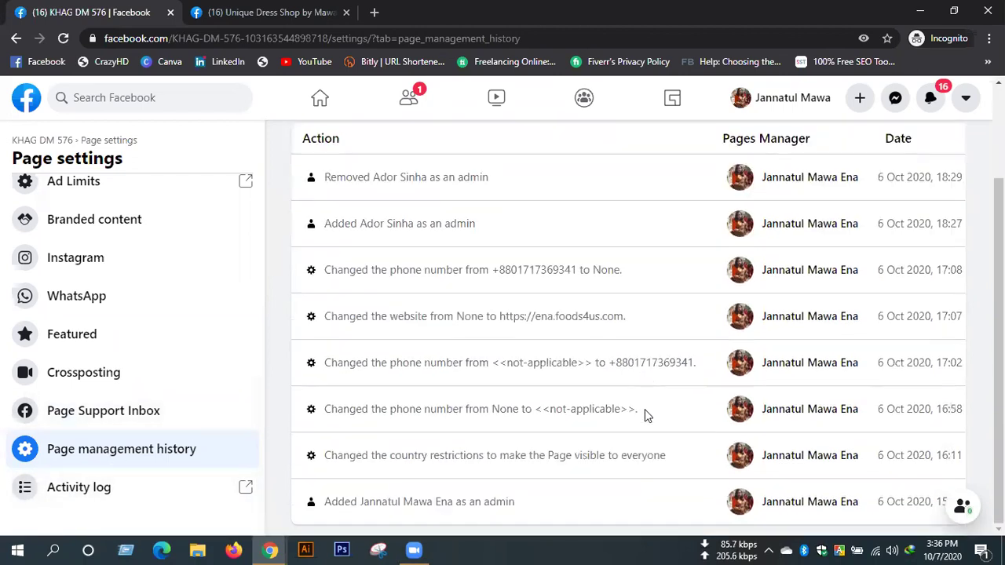
pyautogui.scroll(1, 639, 420)
pyautogui.scroll(1, 640, 422)
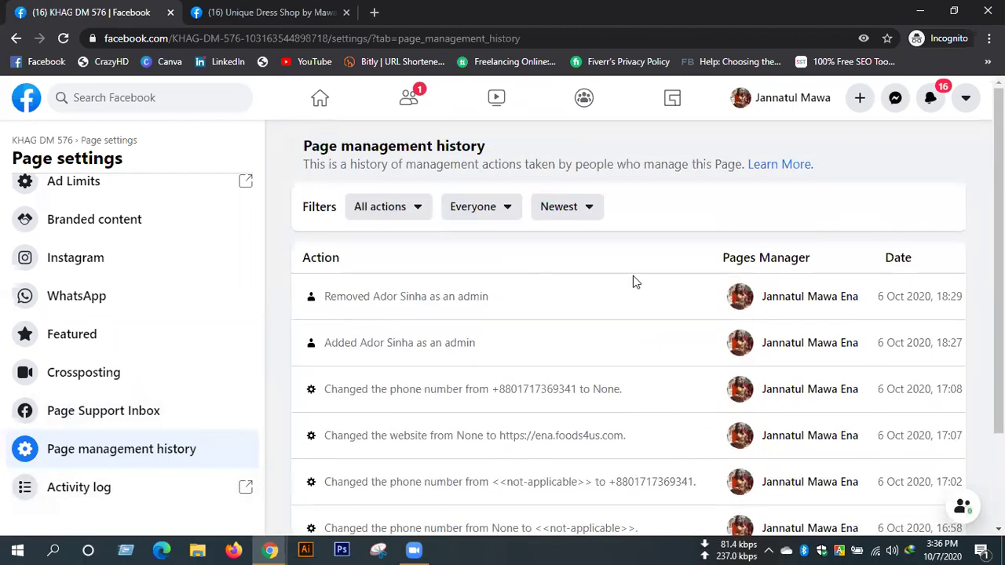
pyautogui.scroll(-2, 580, 357)
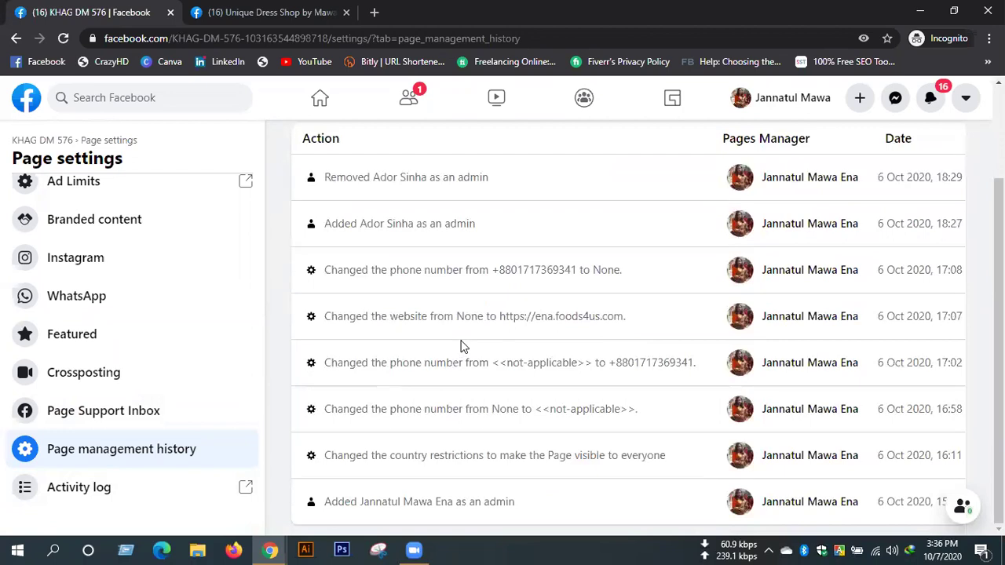
pyautogui.scroll(2, 462, 345)
pyautogui.scroll(-2, 461, 342)
pyautogui.scroll(2, 461, 341)
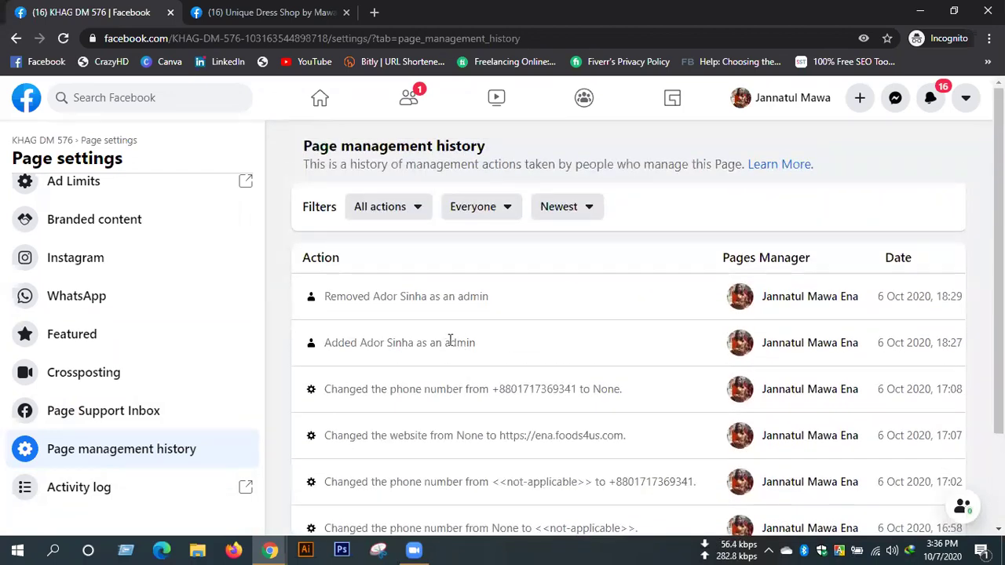
pyautogui.click(420, 208)
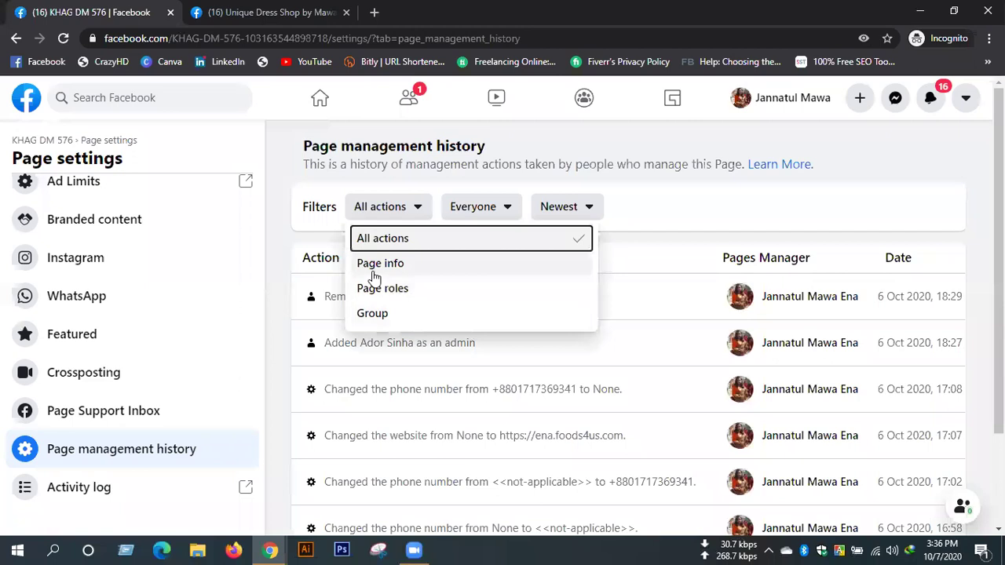
pyautogui.click(375, 290)
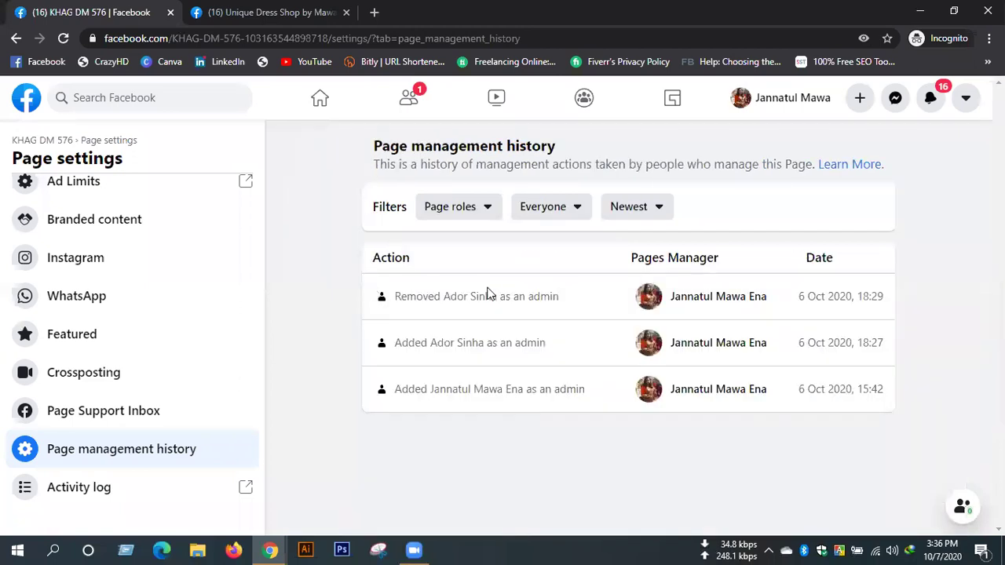
pyautogui.click(477, 215)
pyautogui.click(455, 313)
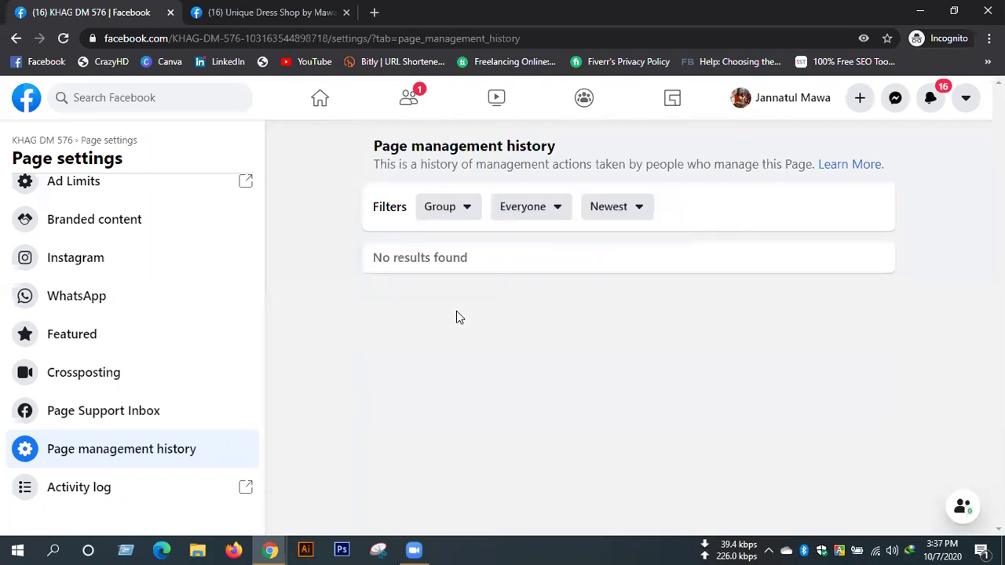
pyautogui.click(459, 206)
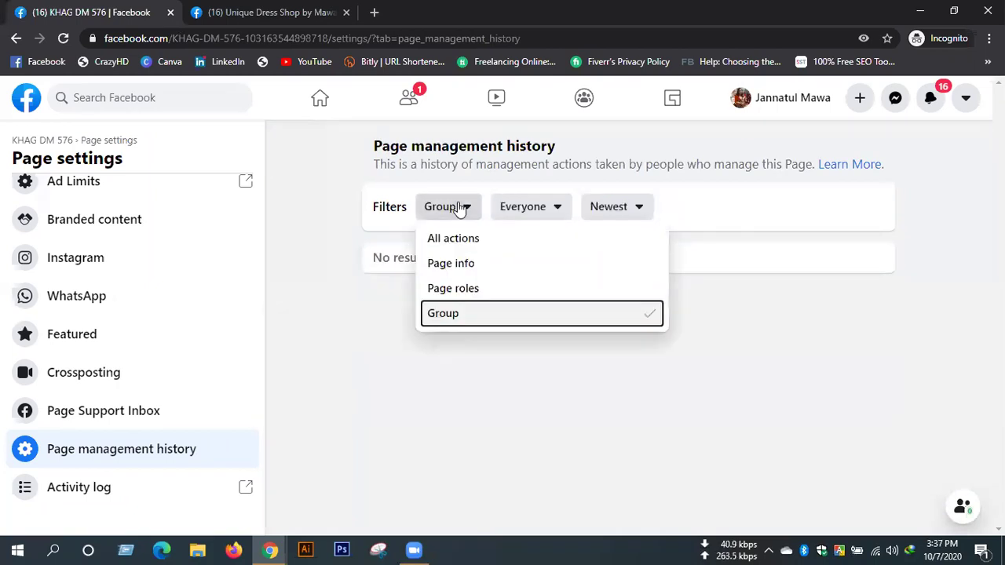
pyautogui.click(457, 237)
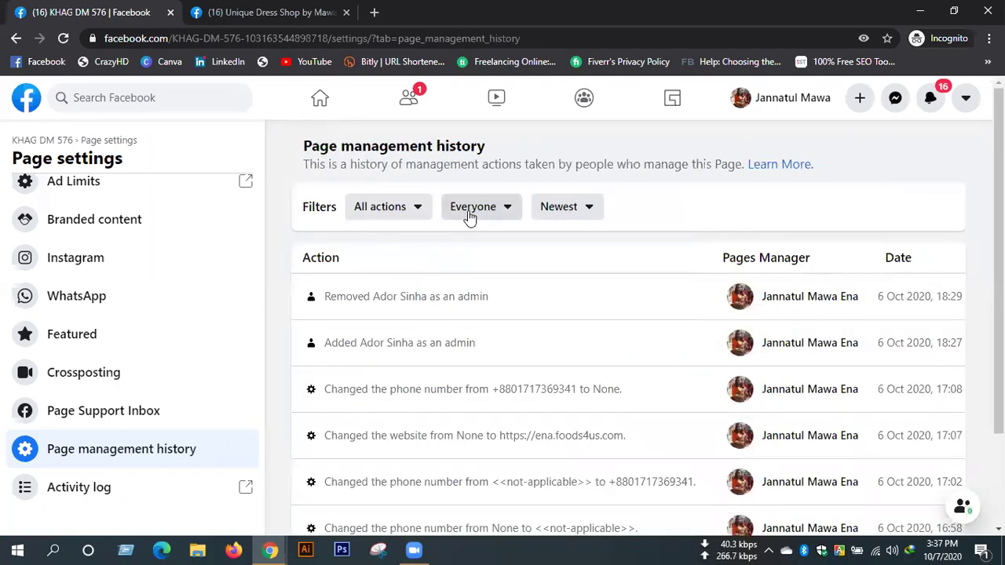
pyautogui.click(468, 215)
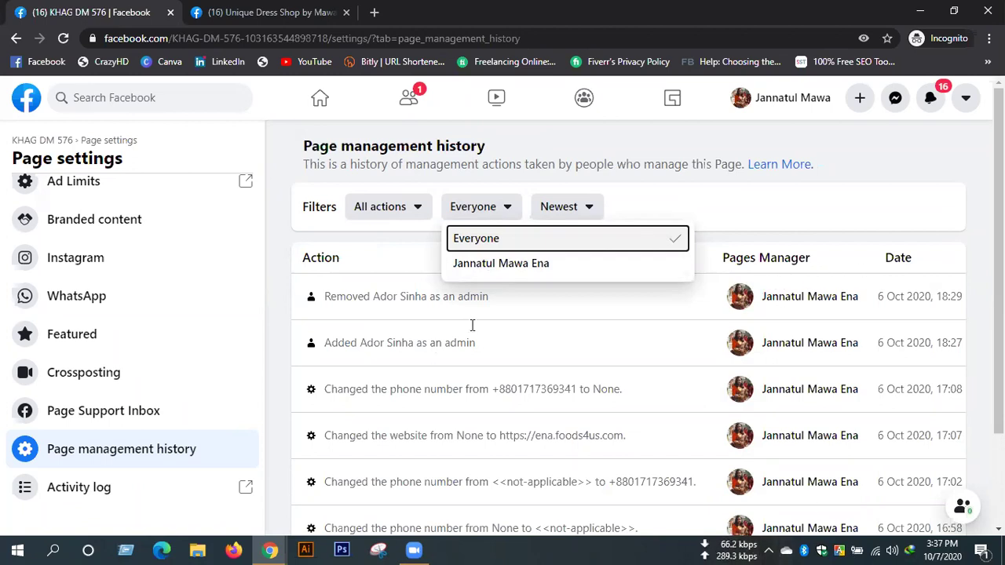
pyautogui.click(759, 227)
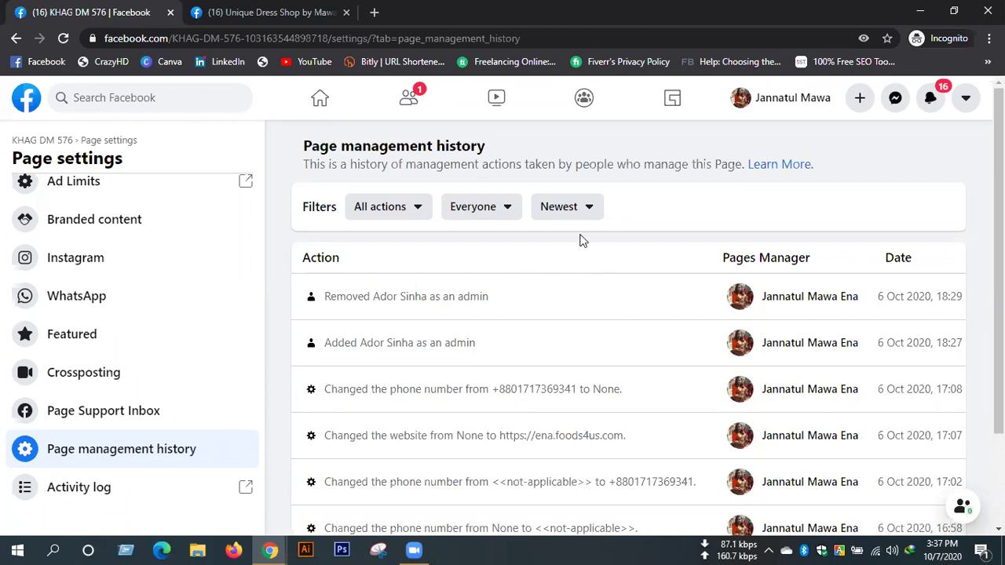
pyautogui.click(543, 212)
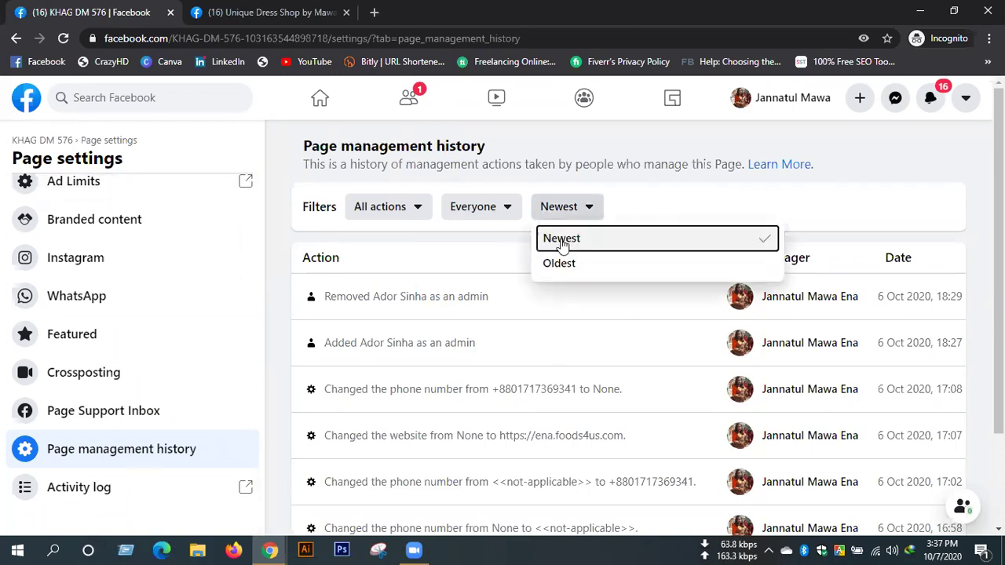
pyautogui.click(661, 194)
pyautogui.scroll(-2, 630, 205)
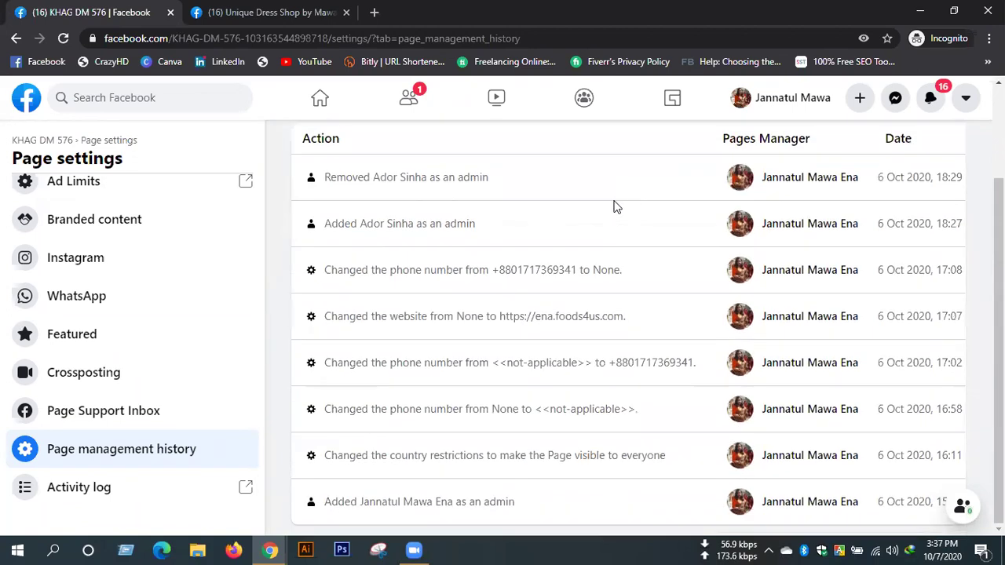
pyautogui.scroll(1, 149, 296)
pyautogui.scroll(2, 157, 290)
pyautogui.scroll(-2, 162, 288)
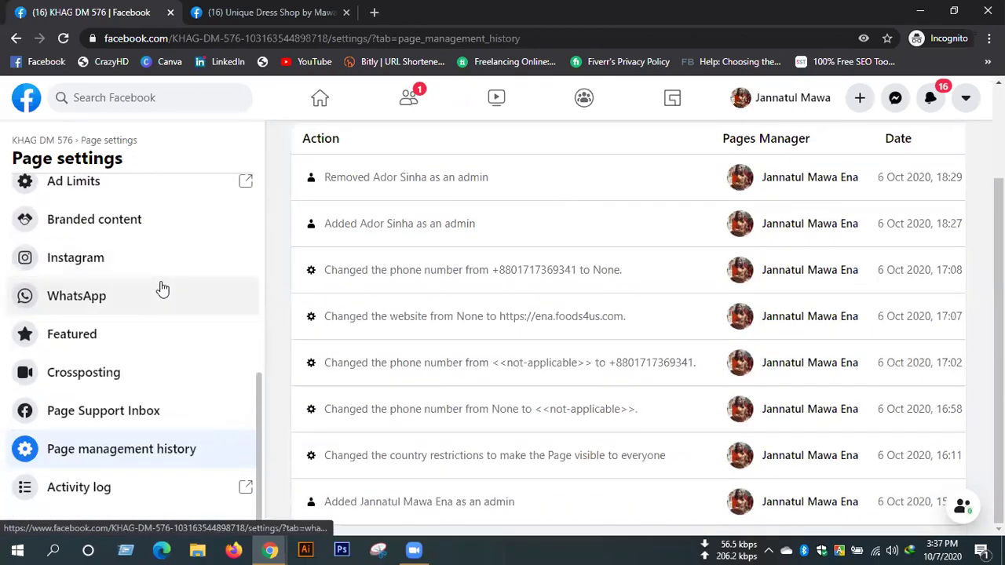
pyautogui.click(78, 487)
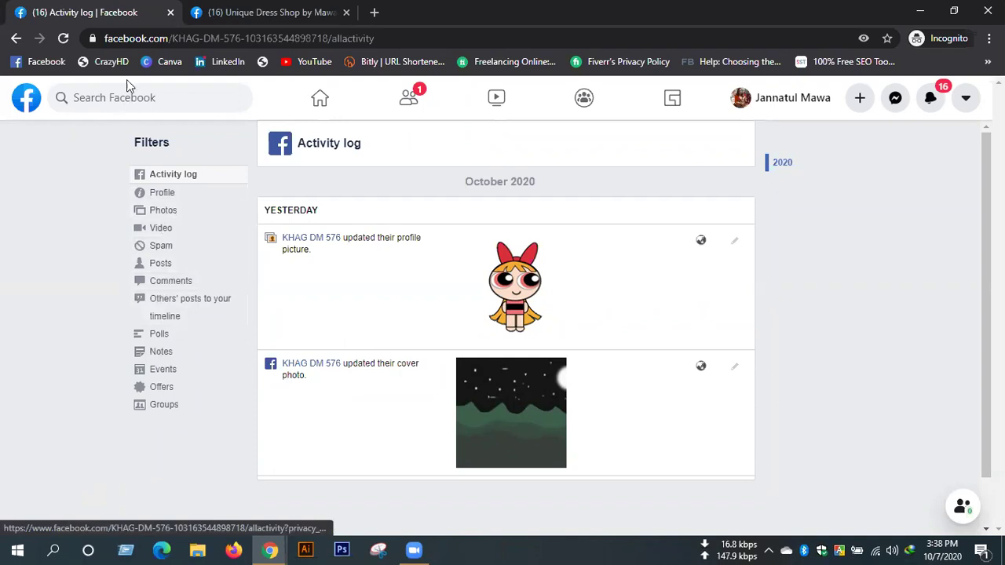
# - Reopen the Activity log showing the profile picture and cover photo updates
pyautogui.click(15, 41)
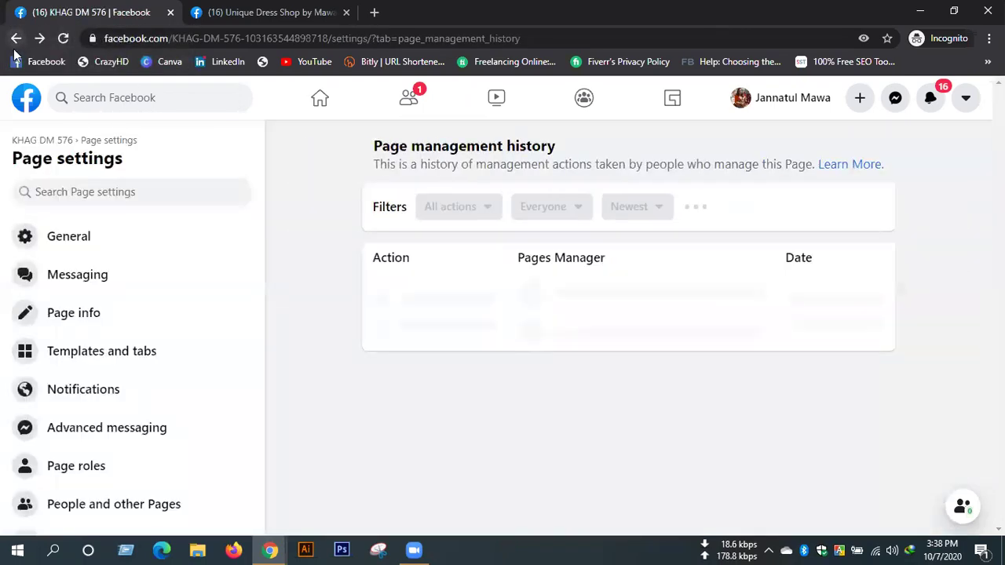
pyautogui.scroll(-5, 88, 463)
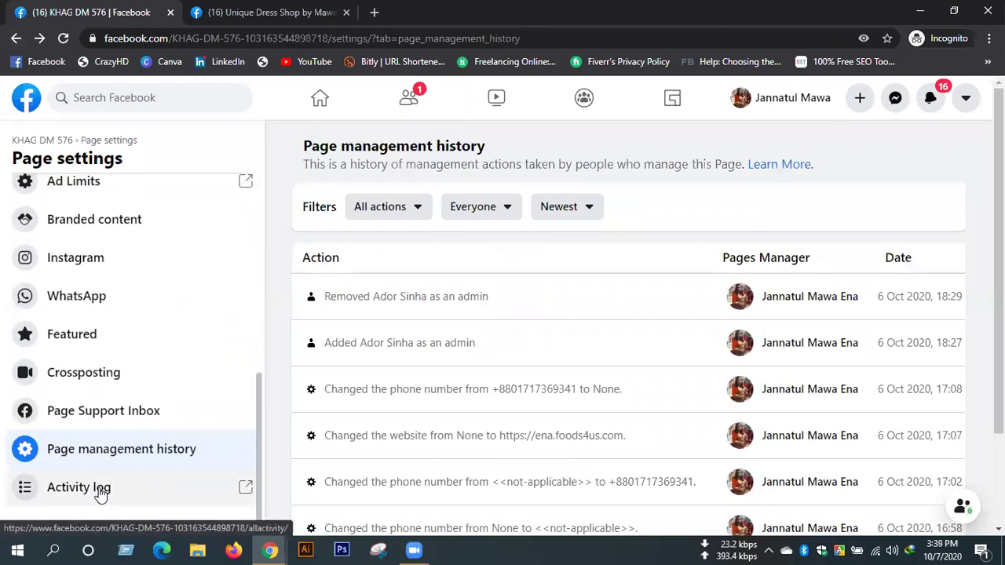
pyautogui.click(99, 488)
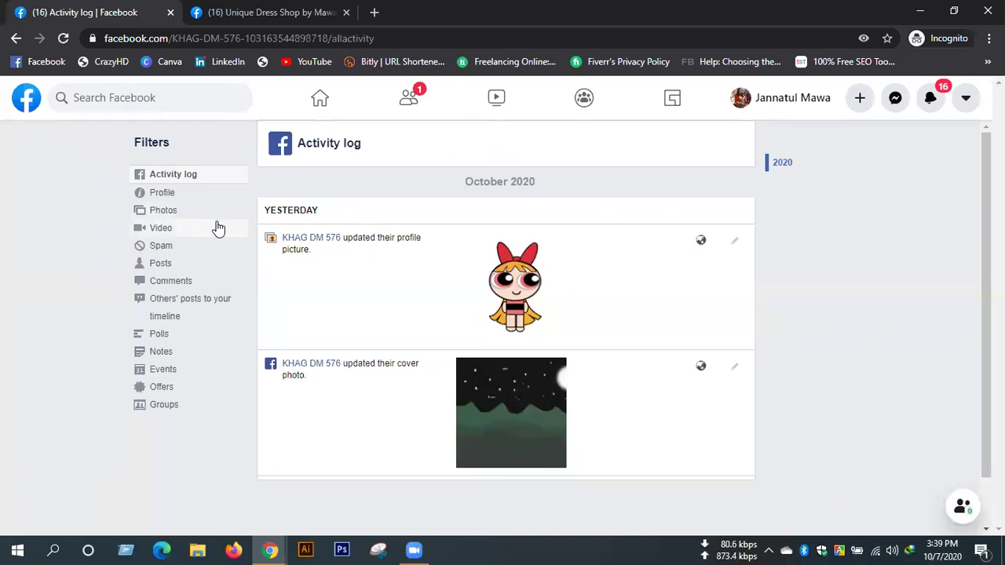
pyautogui.click(160, 230)
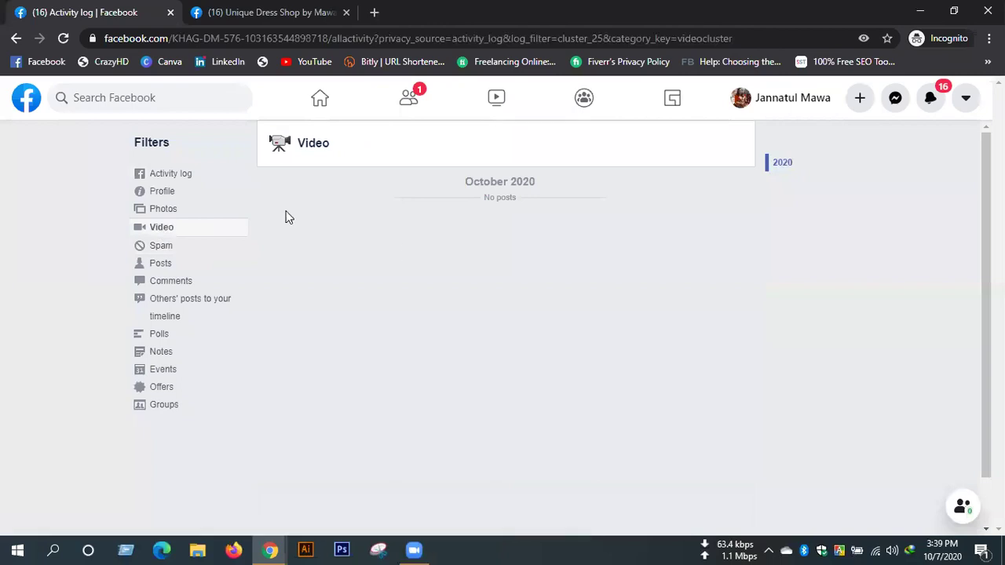
pyautogui.scroll(-2, 473, 251)
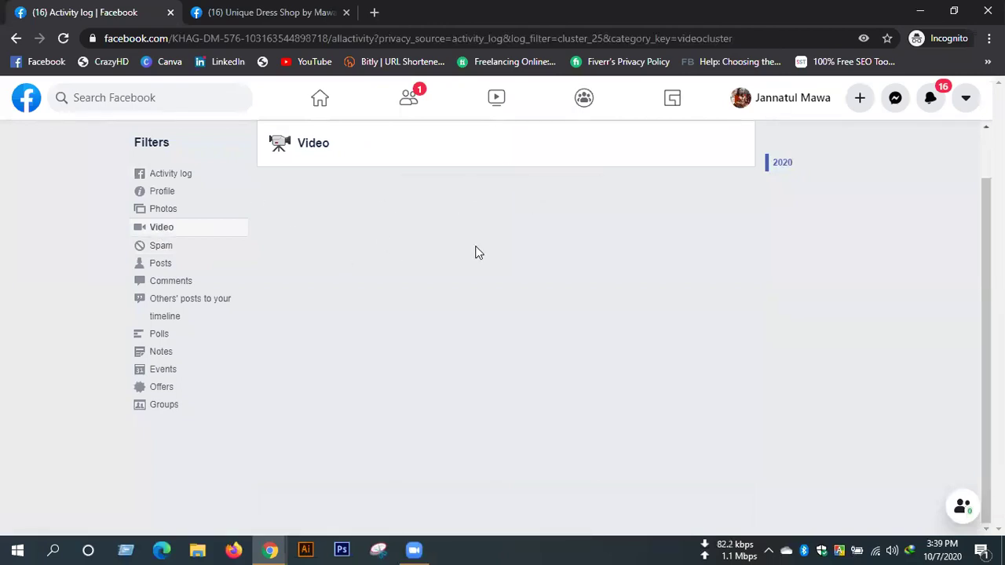
pyautogui.click(187, 317)
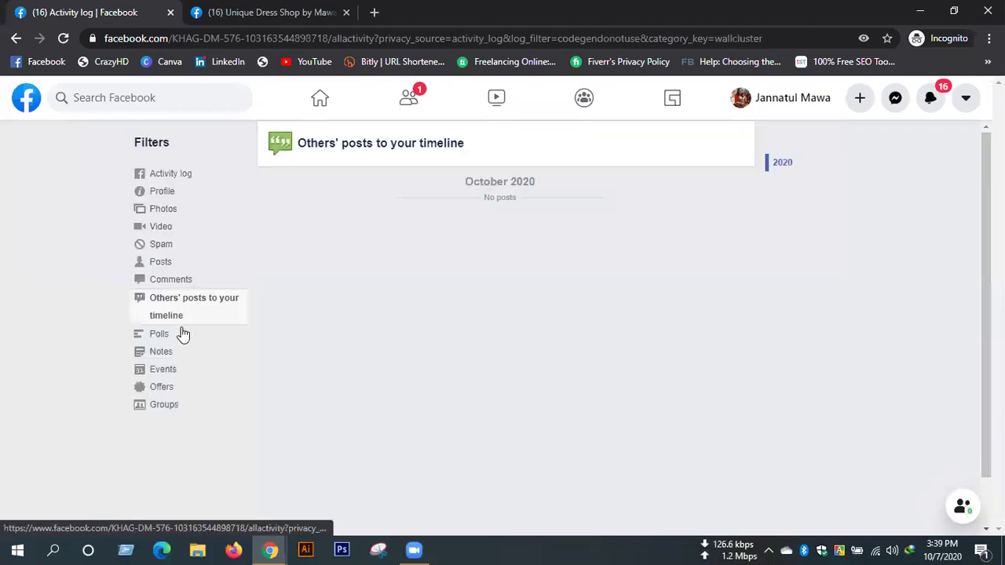
pyautogui.click(156, 180)
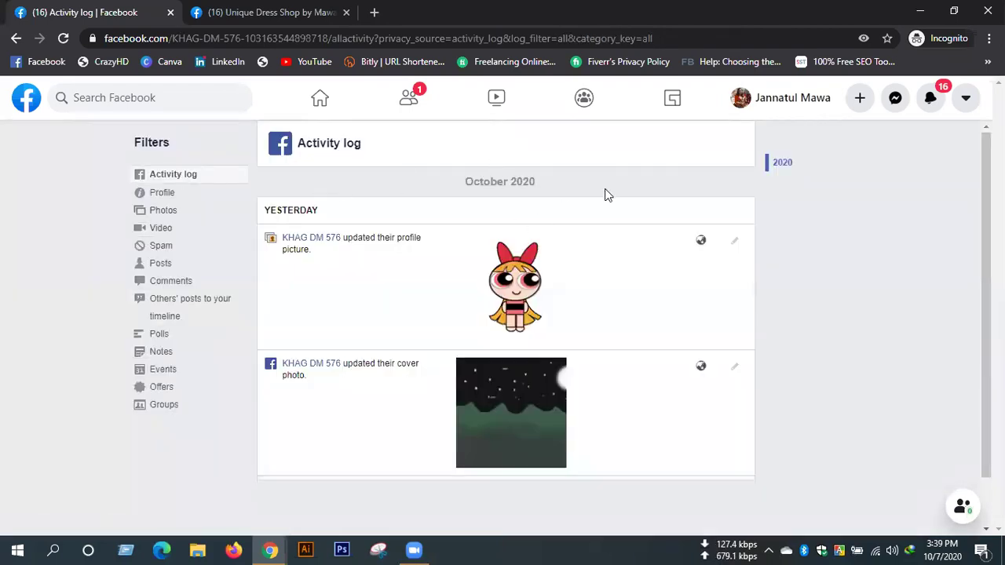
pyautogui.click(785, 169)
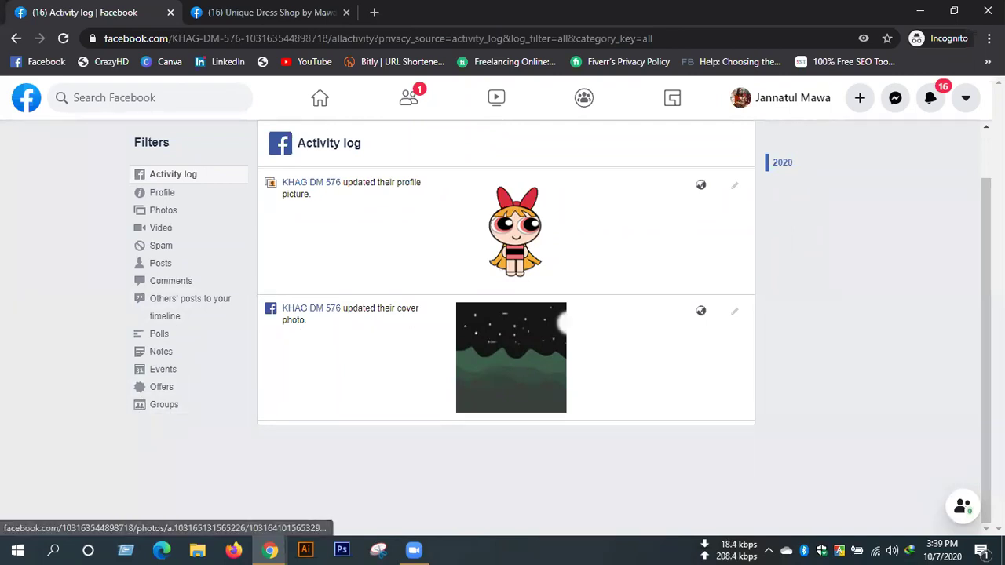
pyautogui.click(11, 44)
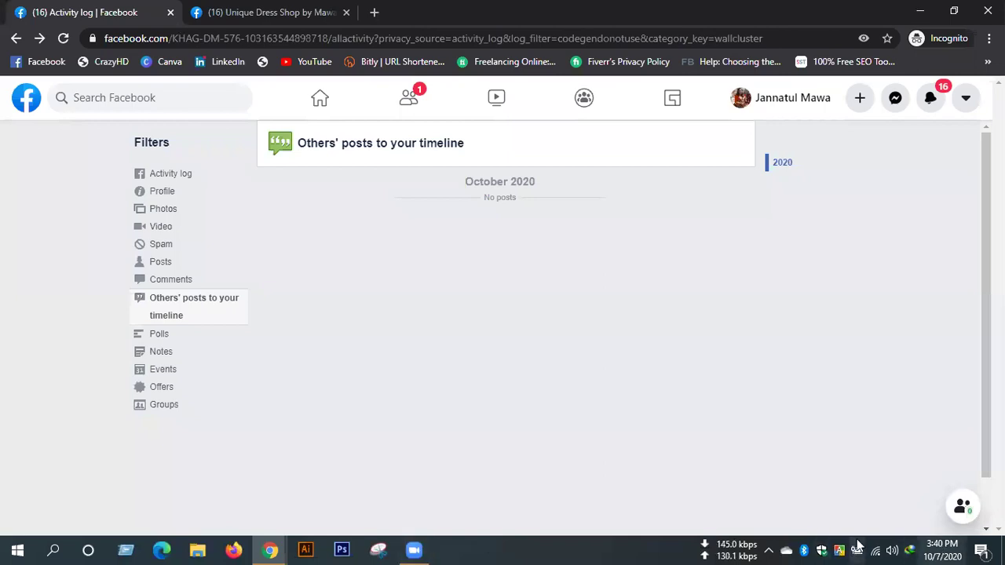
pyautogui.click(16, 39)
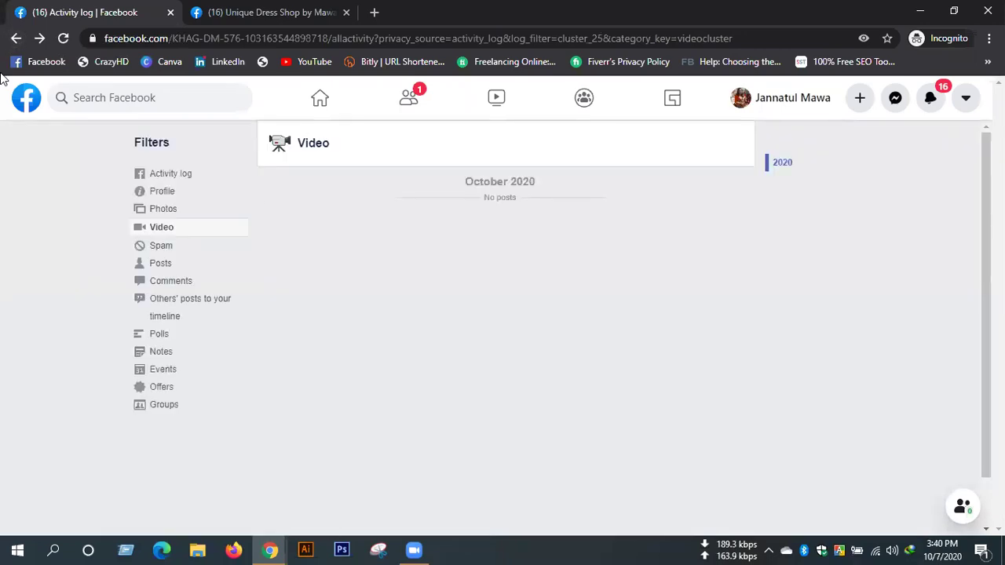
pyautogui.click(16, 39)
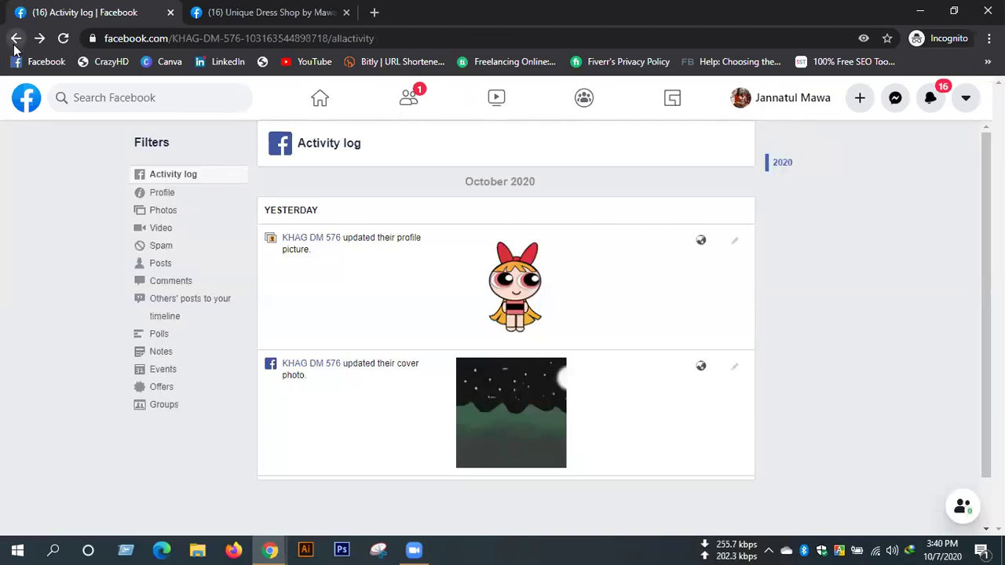
pyautogui.click(15, 39)
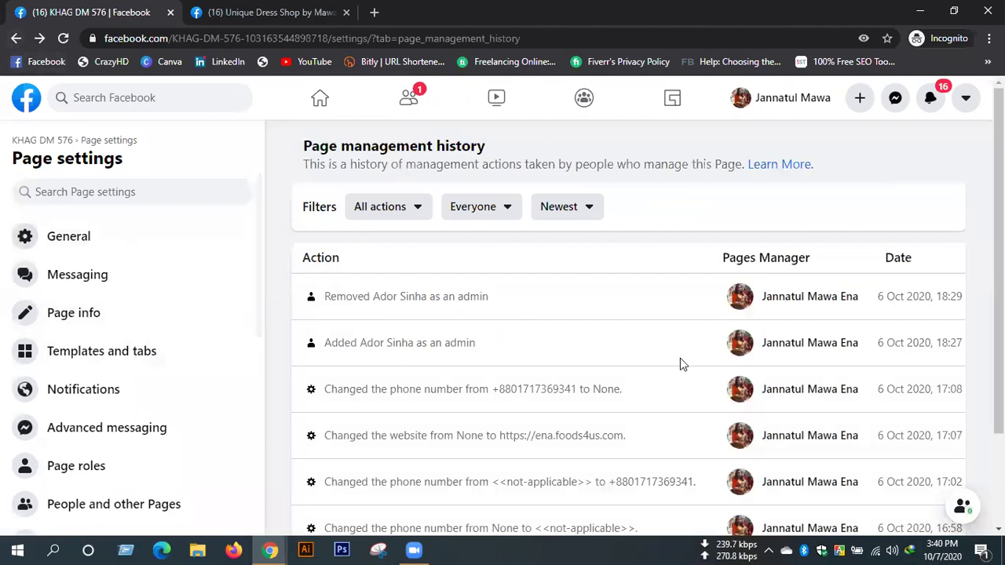
# - Review the management history's admin, phone number and website changes, listed newest first
pyautogui.scroll(-1, 998, 375)
pyautogui.scroll(-1, 998, 374)
pyautogui.scroll(2, 998, 375)
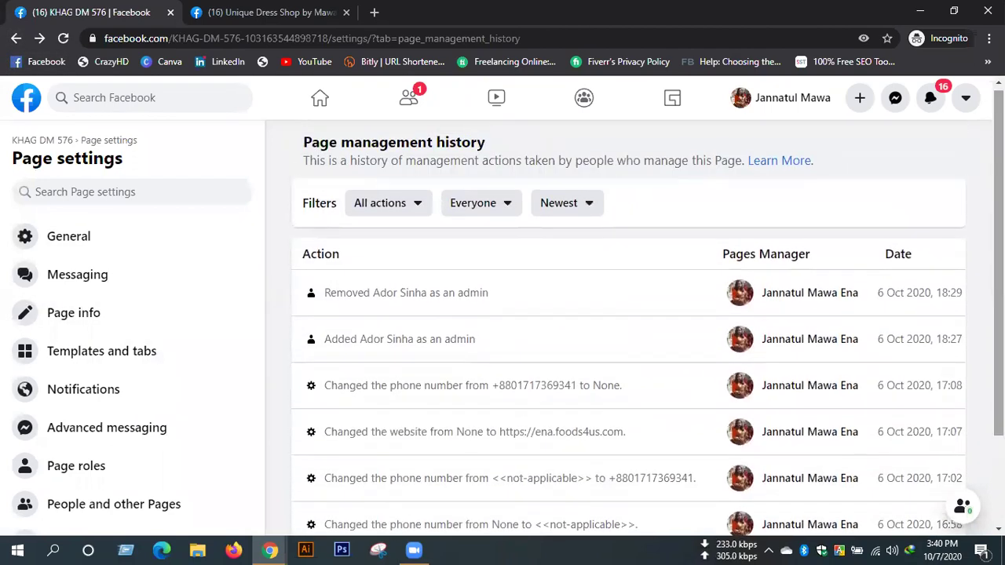
pyautogui.scroll(-2, 603, 443)
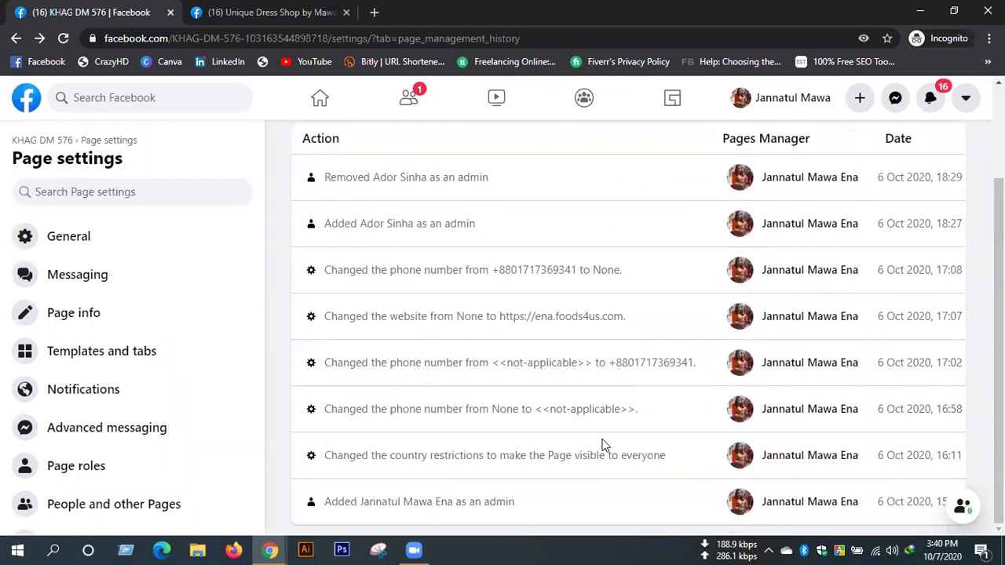
pyautogui.scroll(2, 603, 445)
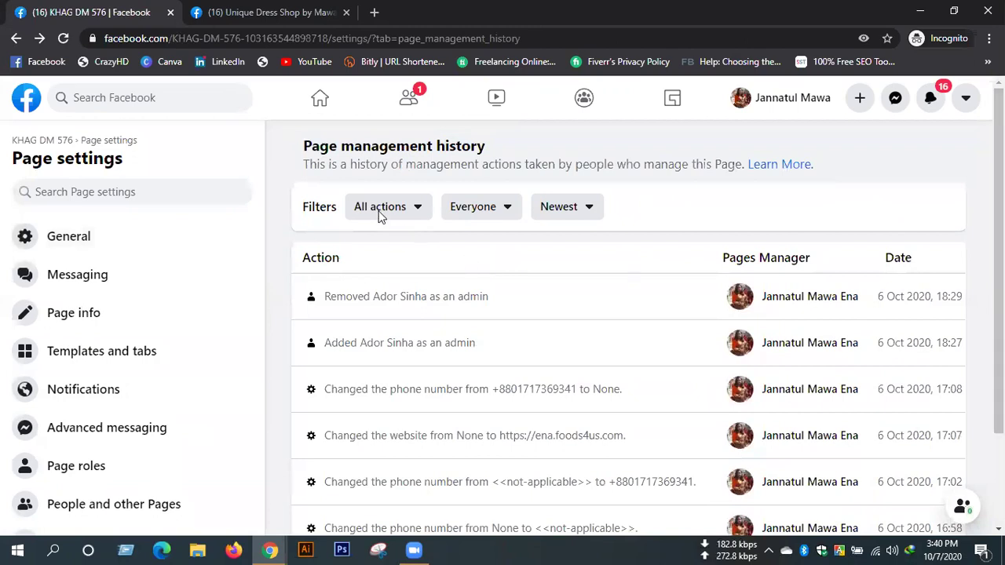
pyautogui.click(16, 37)
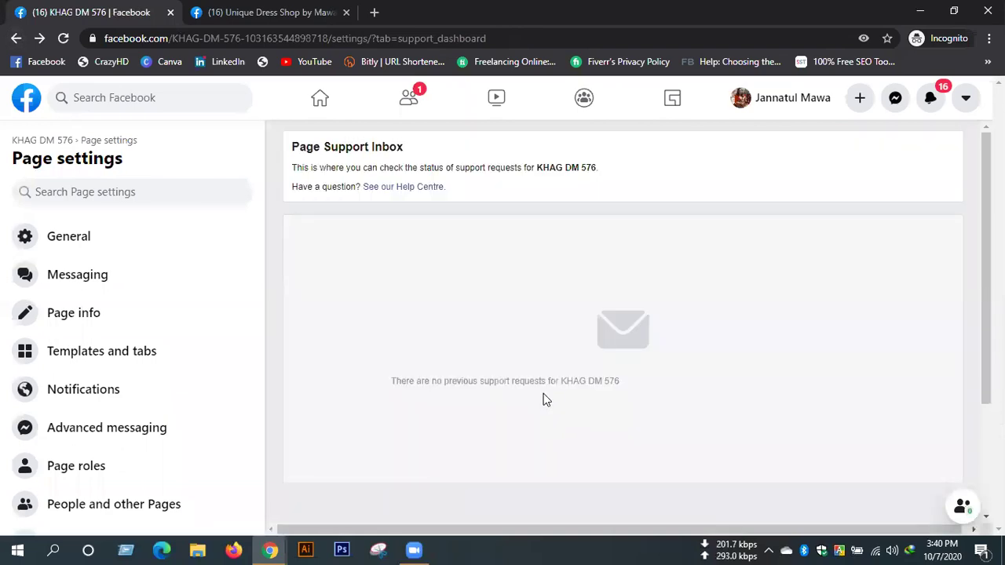
# - Scroll the Support Inbox and settings sidebar, confirming KHAG DM 576 has no previous requests
pyautogui.scroll(-2, 541, 401)
pyautogui.scroll(2, 538, 401)
pyautogui.scroll(-2, 536, 402)
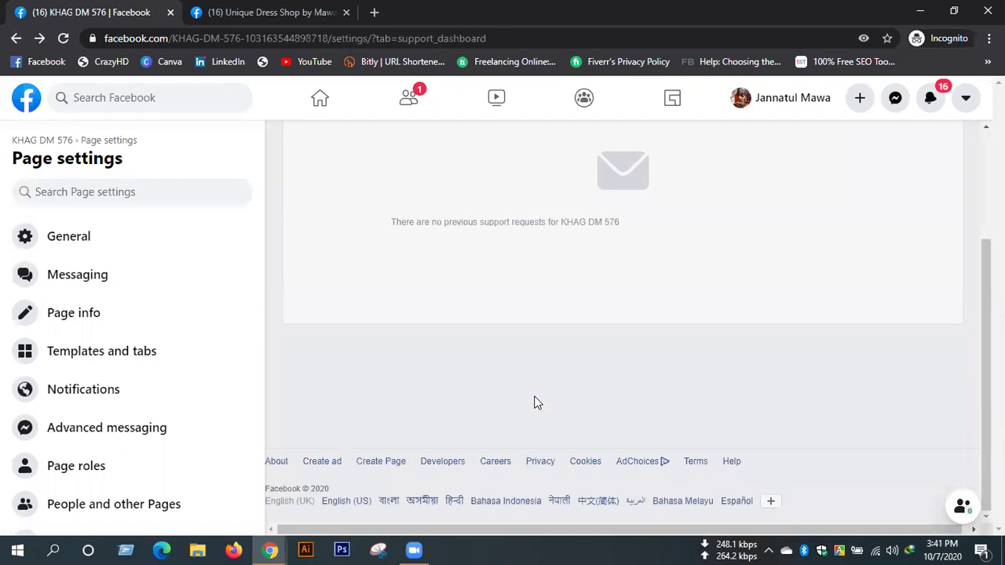
pyautogui.scroll(2, 537, 402)
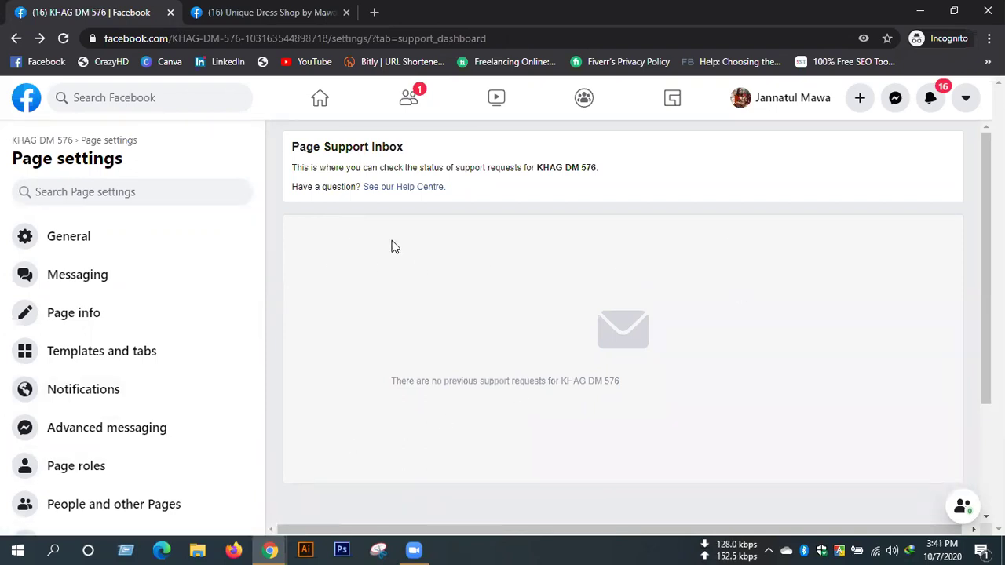
pyautogui.scroll(-2, 622, 314)
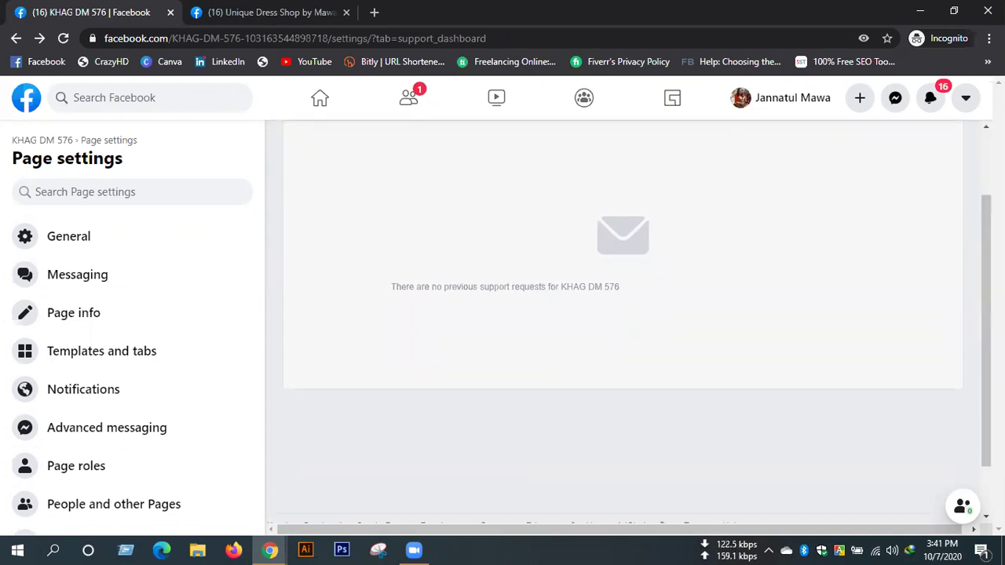
pyautogui.scroll(2, 623, 314)
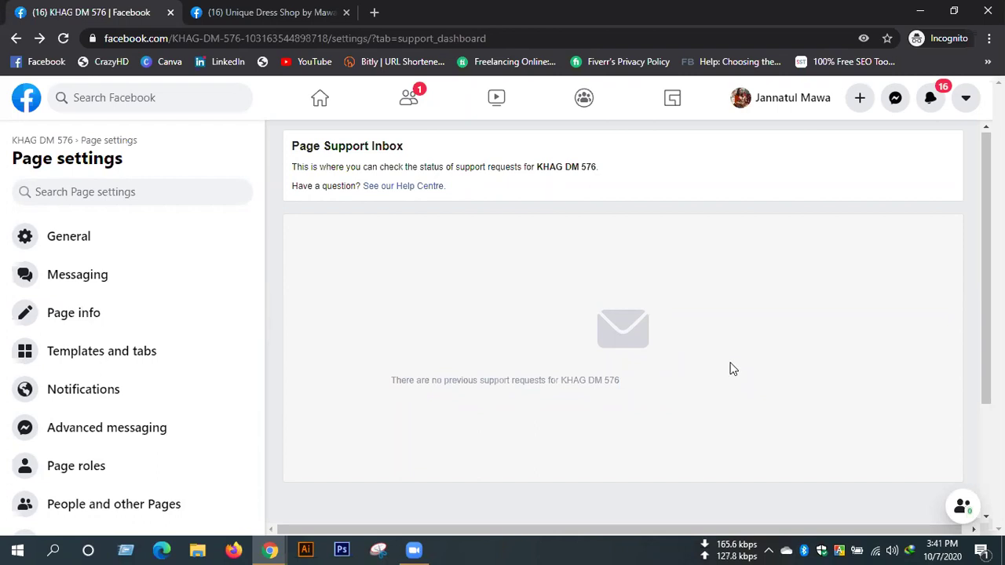
pyautogui.scroll(-5, 51, 339)
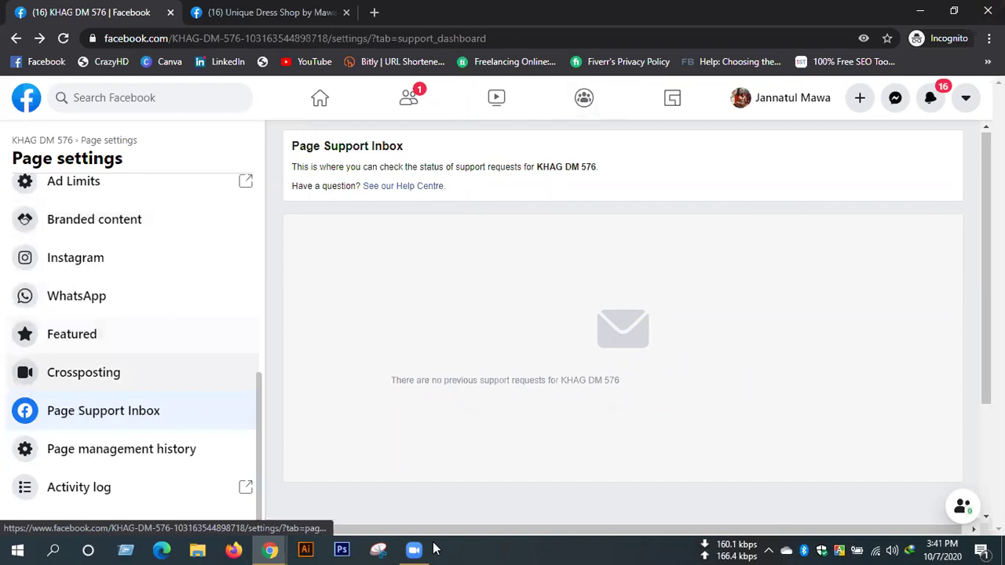
pyautogui.moveTo(269, 550)
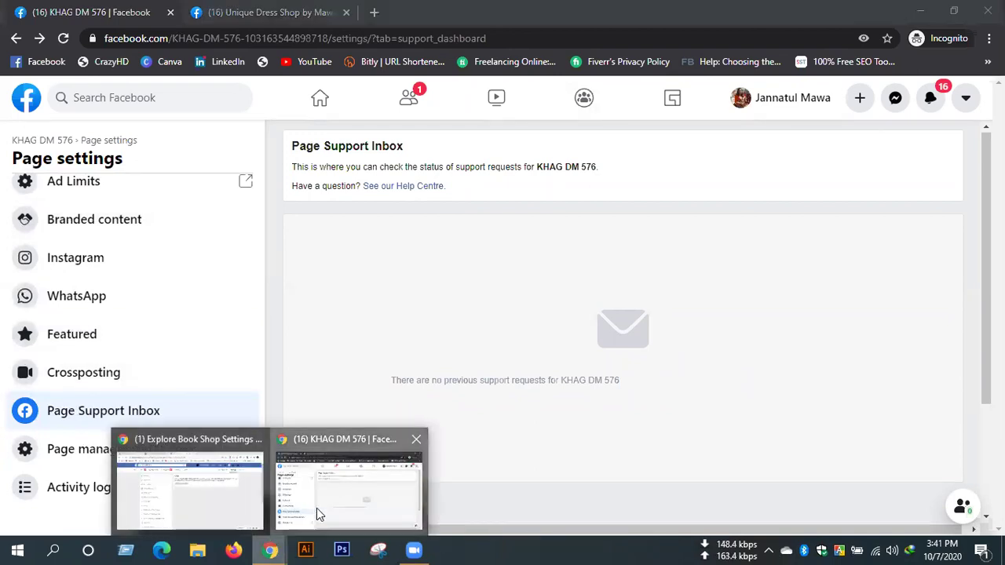
pyautogui.click(316, 508)
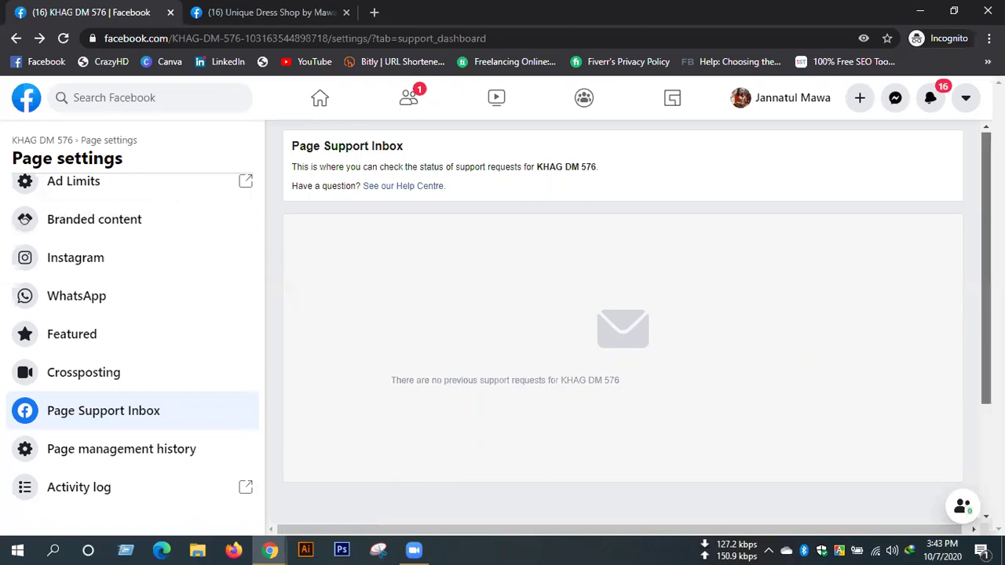
pyautogui.scroll(-2, 740, 390)
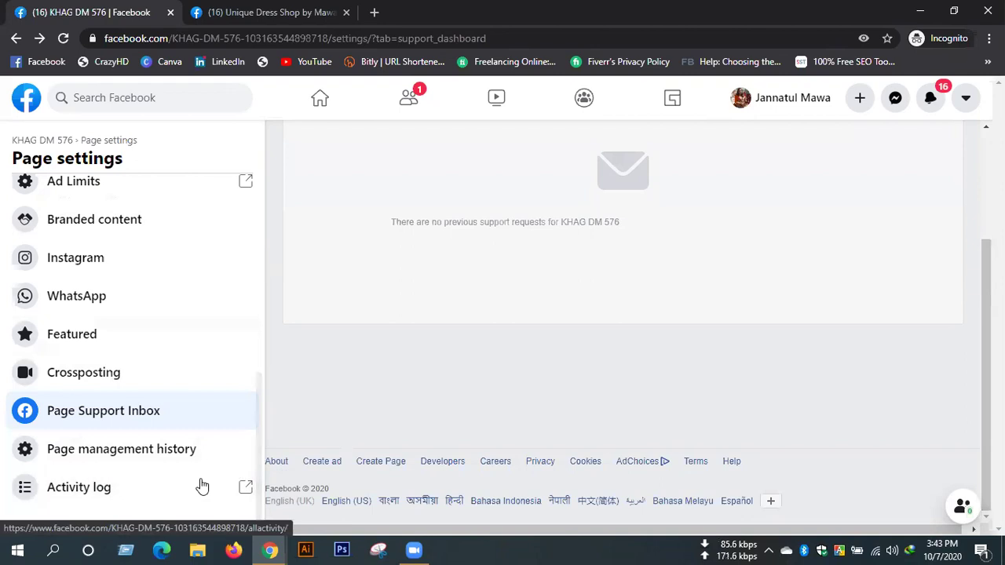
pyautogui.scroll(5, 102, 477)
pyautogui.scroll(-5, 102, 476)
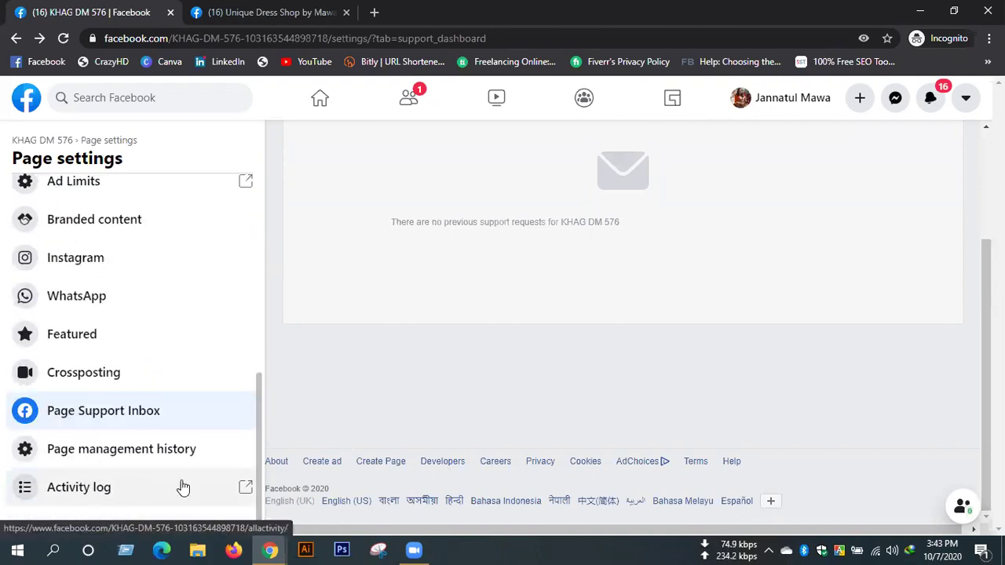
pyautogui.click(462, 544)
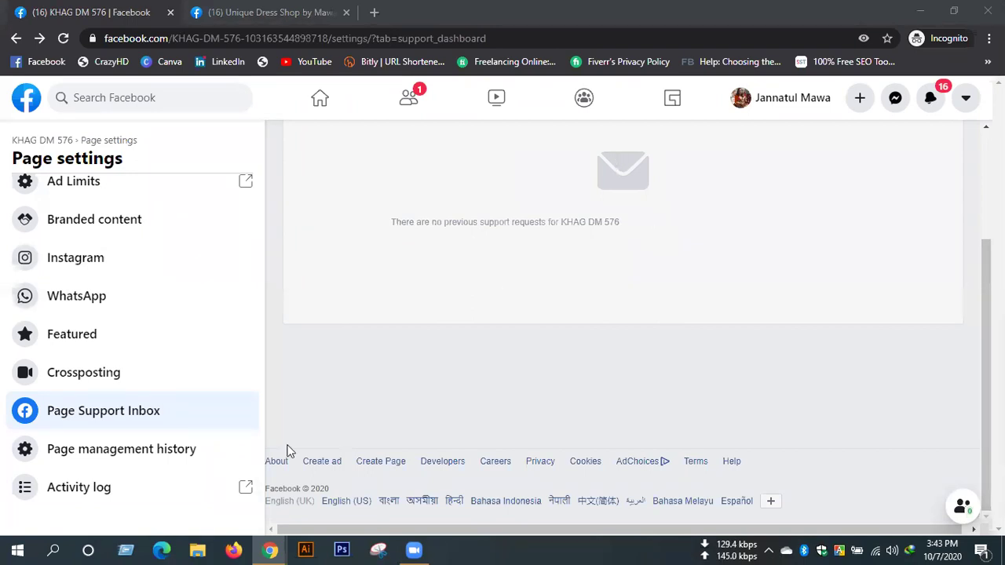
pyautogui.scroll(2, 33, 484)
pyautogui.scroll(4, 33, 484)
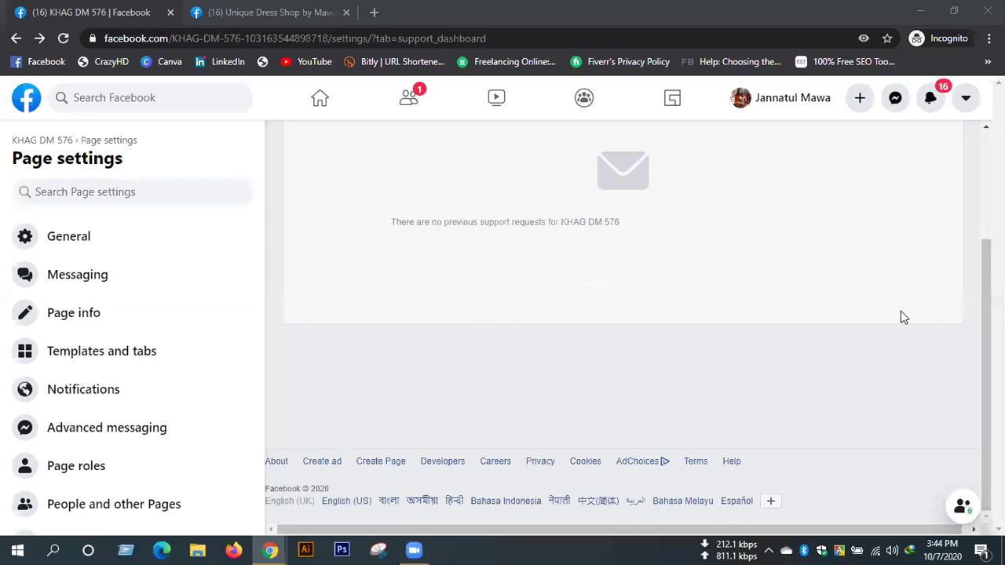
pyautogui.scroll(2, 902, 317)
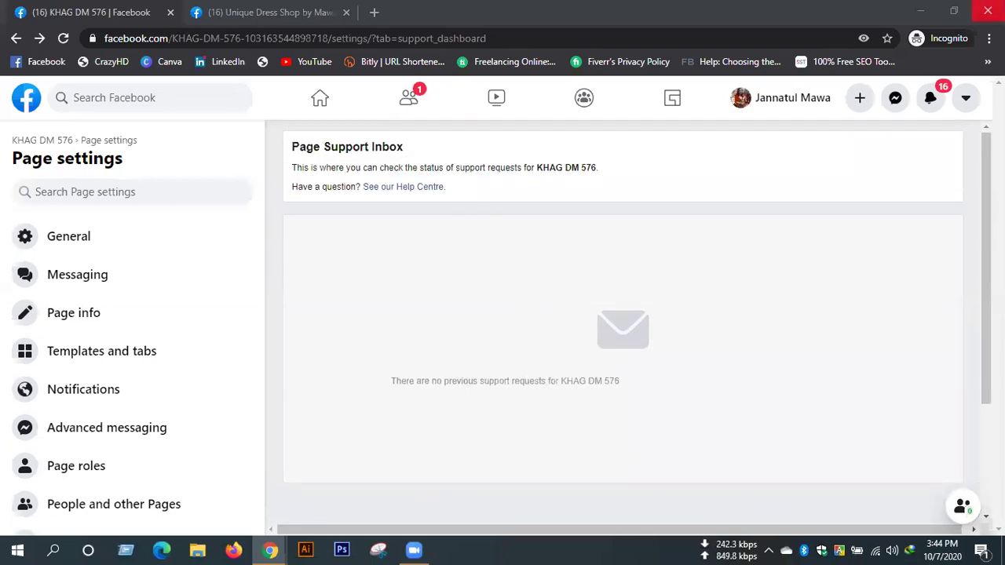
pyautogui.click(114, 361)
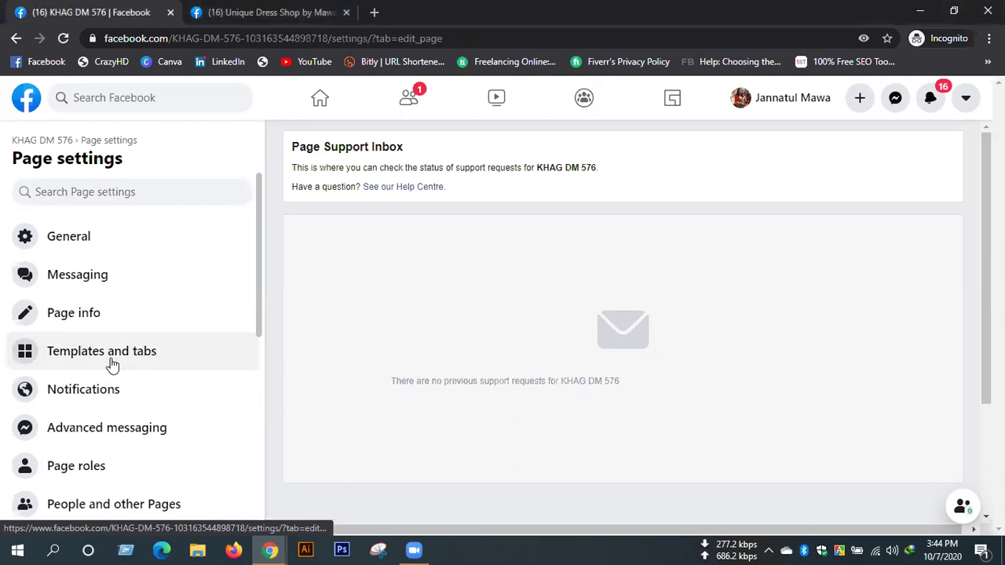
pyautogui.scroll(-5, 166, 368)
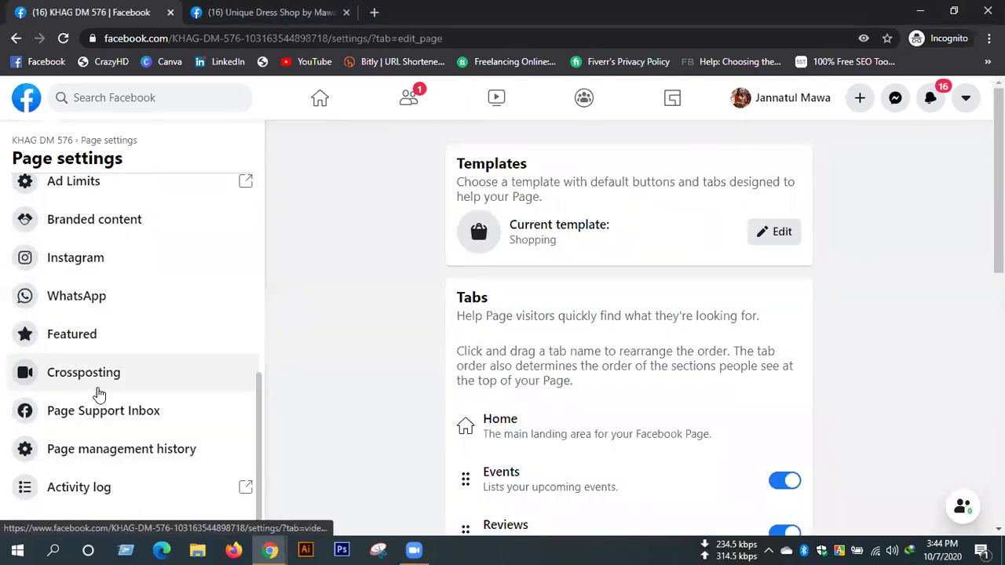
pyautogui.scroll(5, 112, 399)
pyautogui.scroll(1, 114, 398)
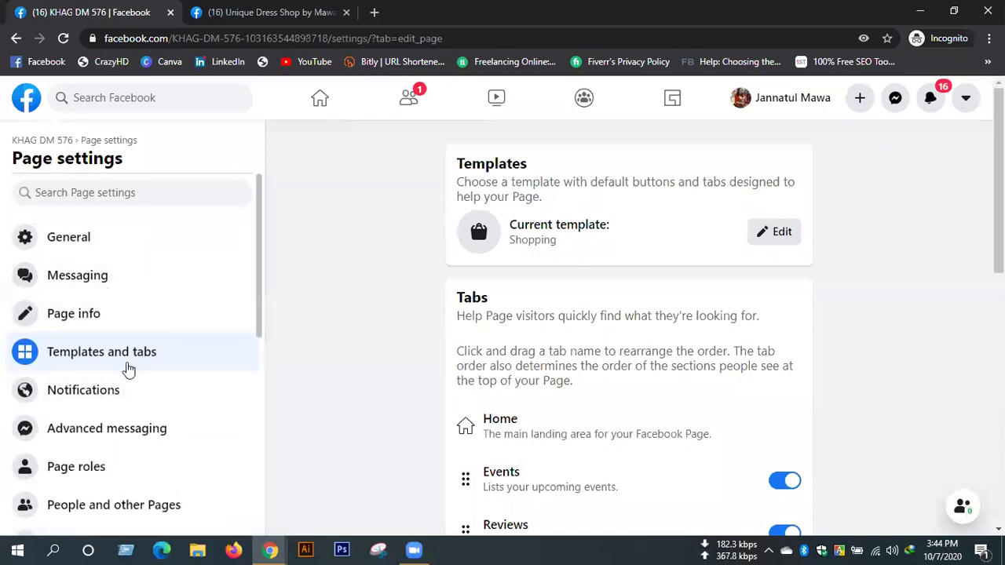
pyautogui.scroll(-3, 78, 366)
pyautogui.scroll(4, 79, 365)
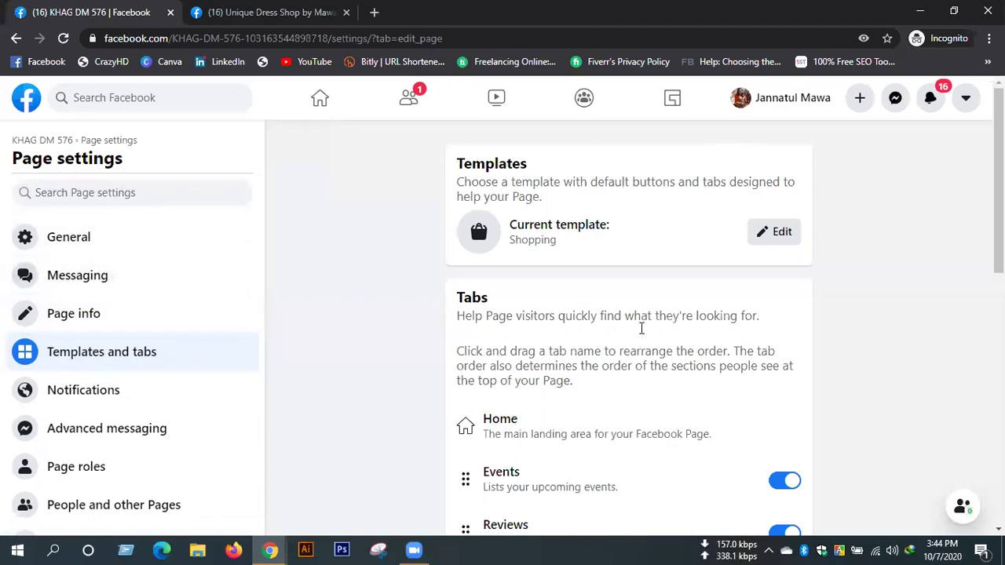
pyautogui.scroll(-5, 619, 337)
pyautogui.scroll(5, 619, 337)
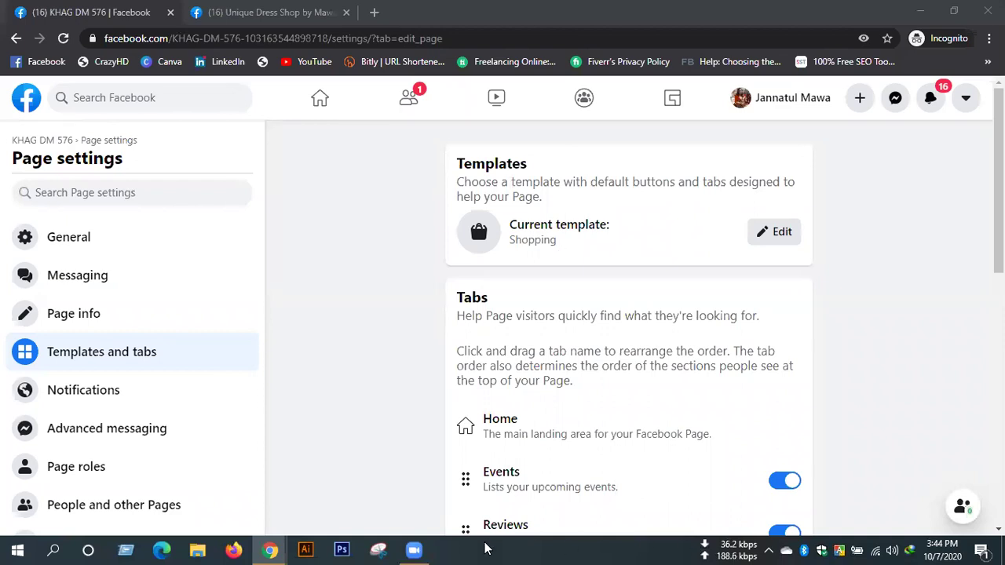
pyautogui.moveTo(272, 549)
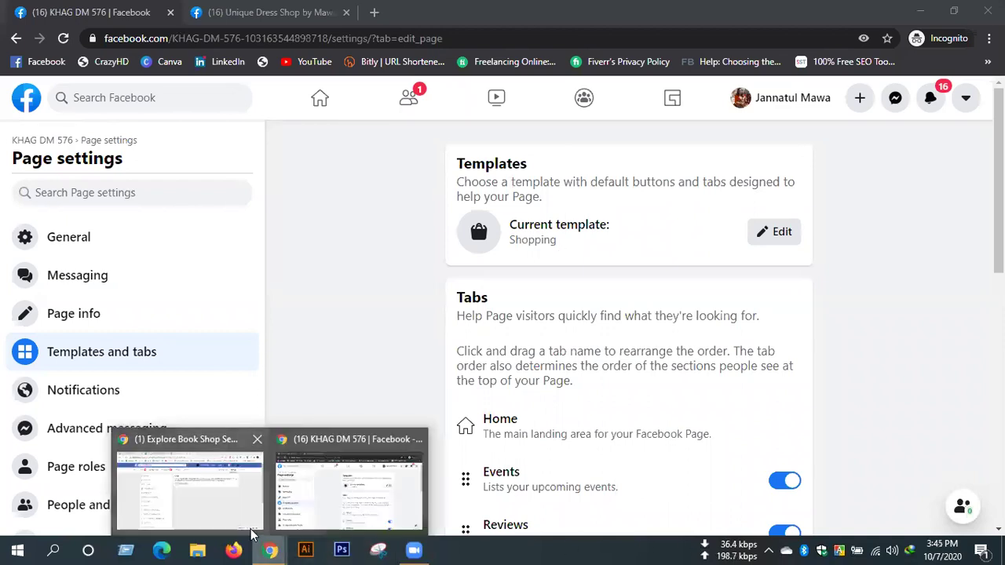
# - In the Explore Book Shop window, open TahseeNation from recent searches and view its YouTube tab
pyautogui.click(202, 512)
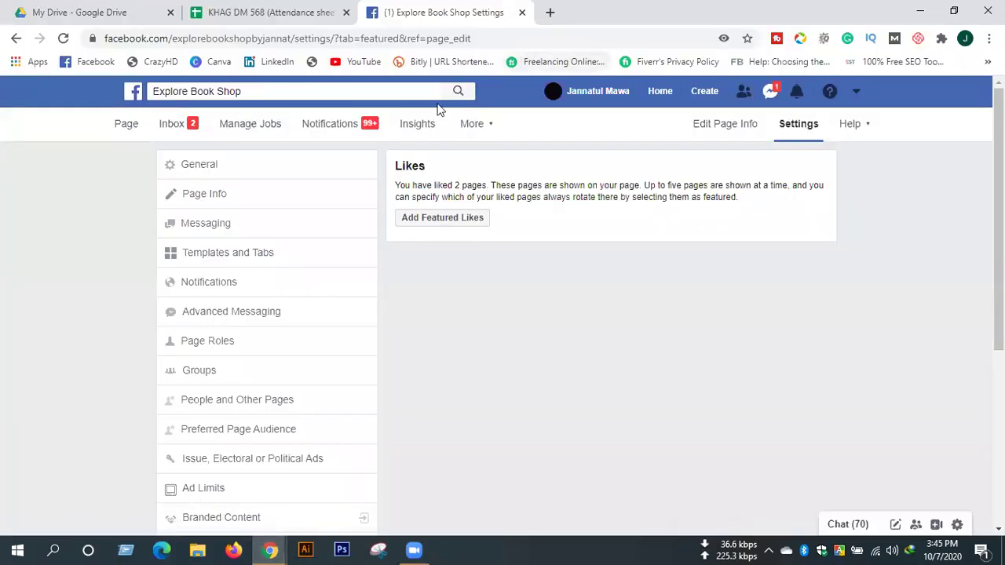
pyautogui.click(414, 89)
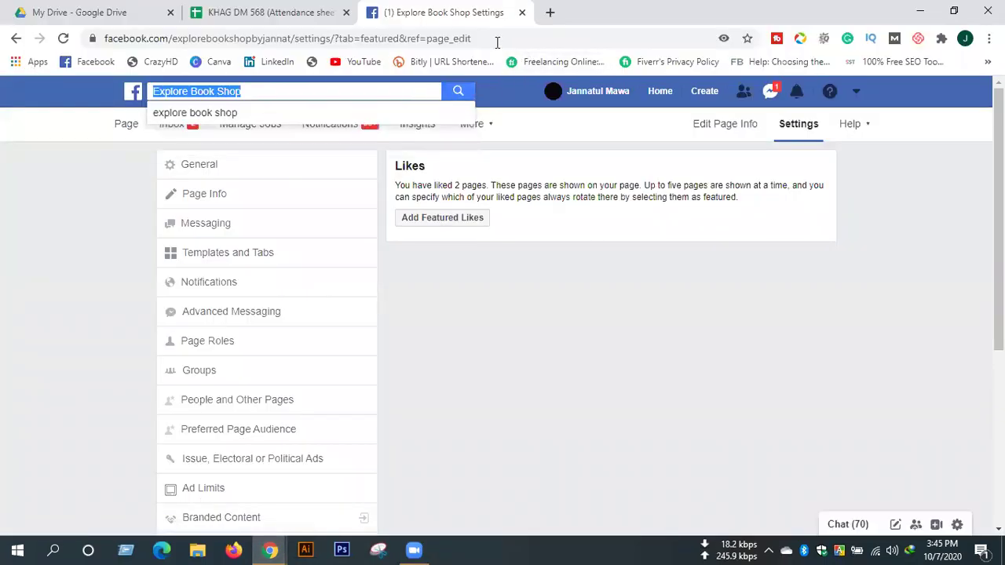
pyautogui.press('BackSpace')
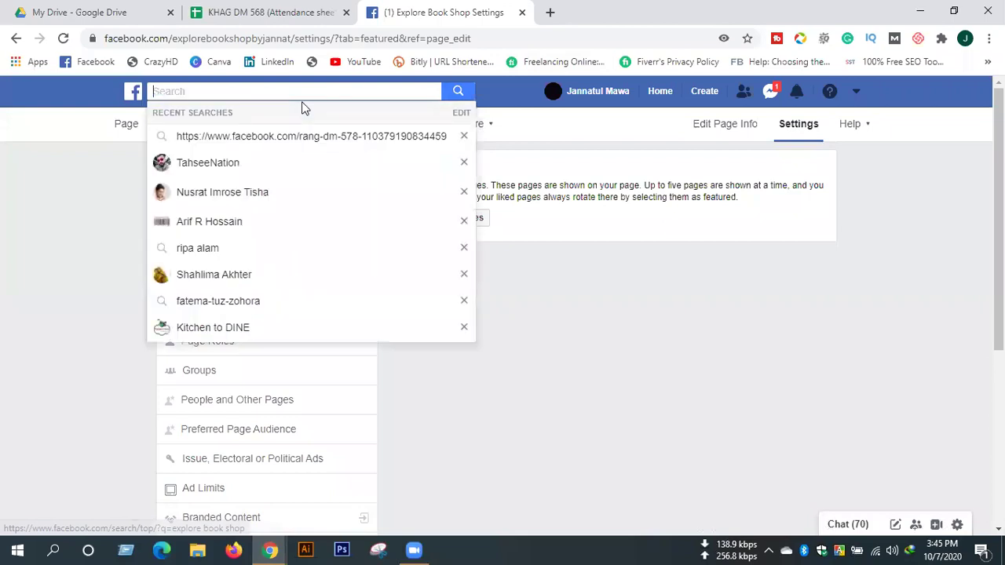
pyautogui.click(237, 166)
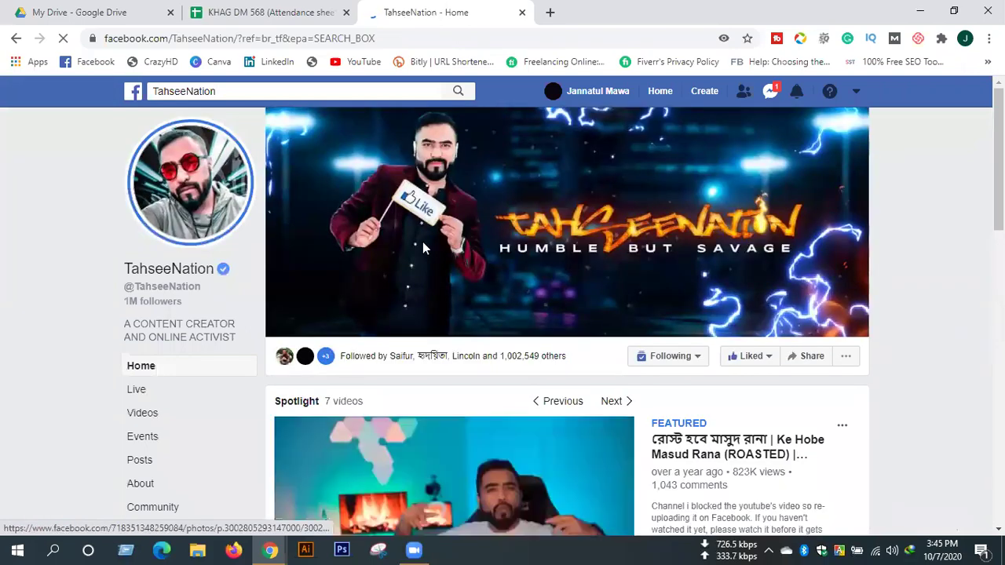
pyautogui.scroll(-3, 429, 238)
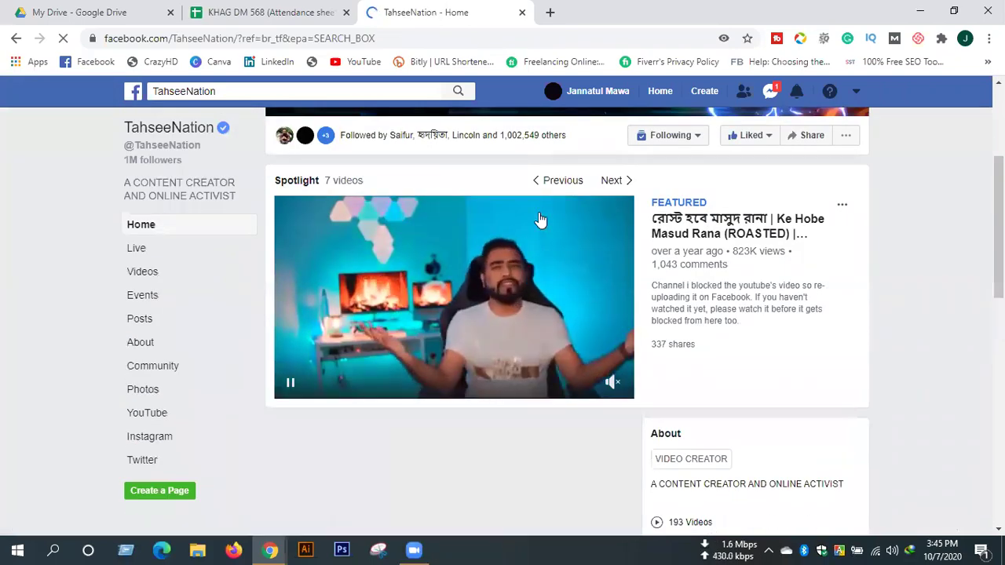
pyautogui.scroll(3, 584, 231)
pyautogui.scroll(-4, 564, 220)
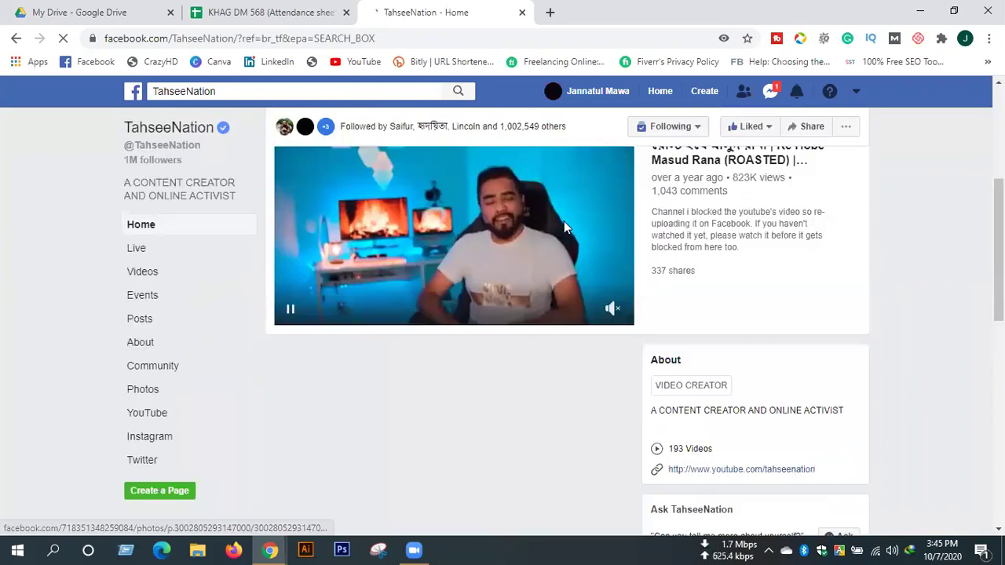
pyautogui.scroll(3, 565, 227)
pyautogui.scroll(-3, 173, 367)
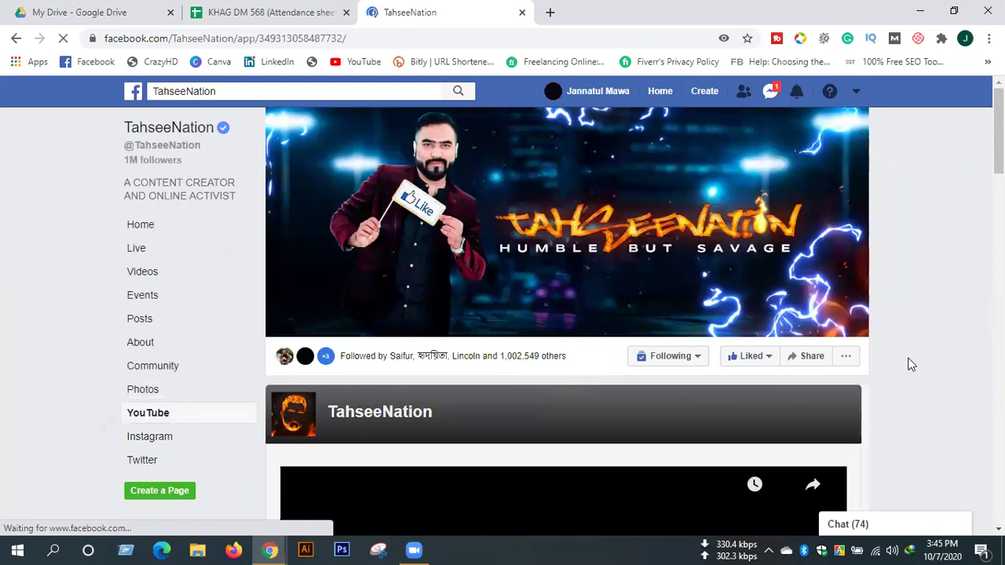
# - Pause TahseeNation's embedded channel video and browse the grid of video thumbnails
pyautogui.scroll(-2, 903, 368)
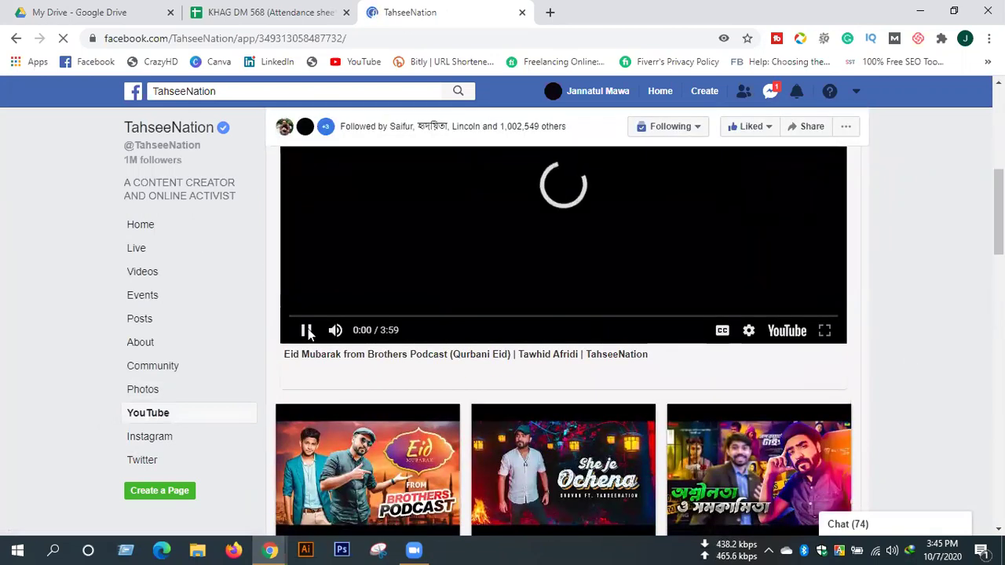
pyautogui.click(307, 330)
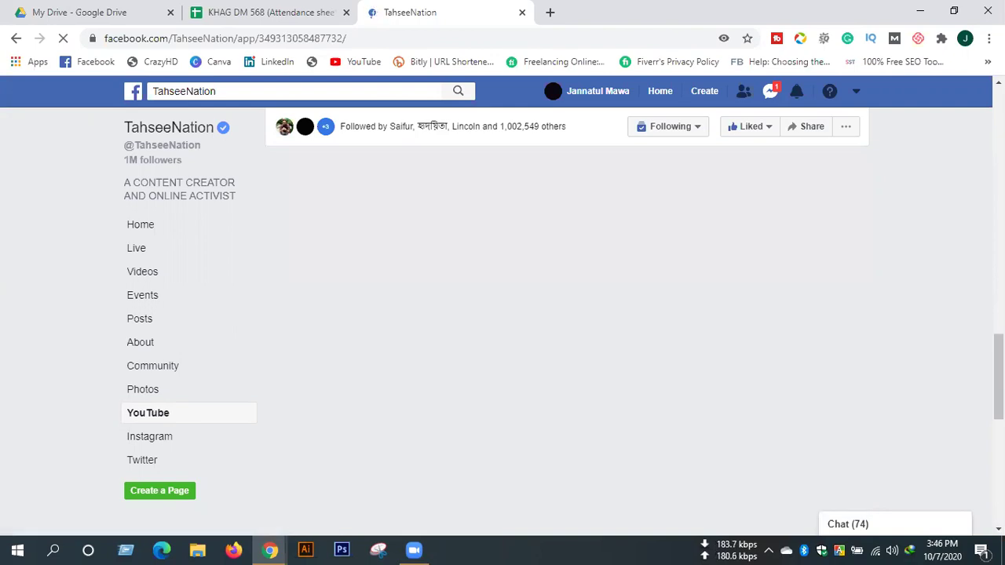
pyautogui.scroll(2, 502, 314)
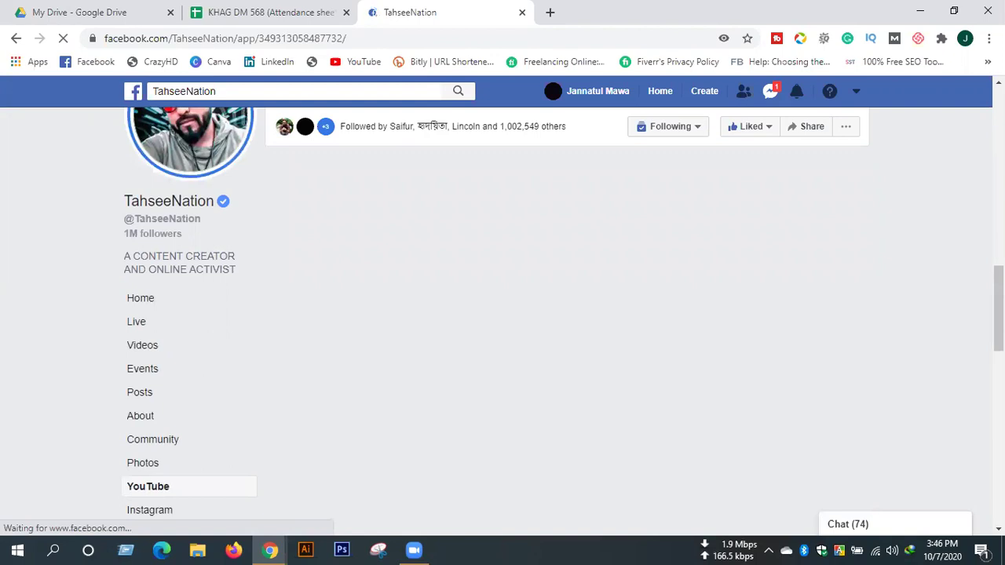
pyautogui.scroll(-5, 502, 314)
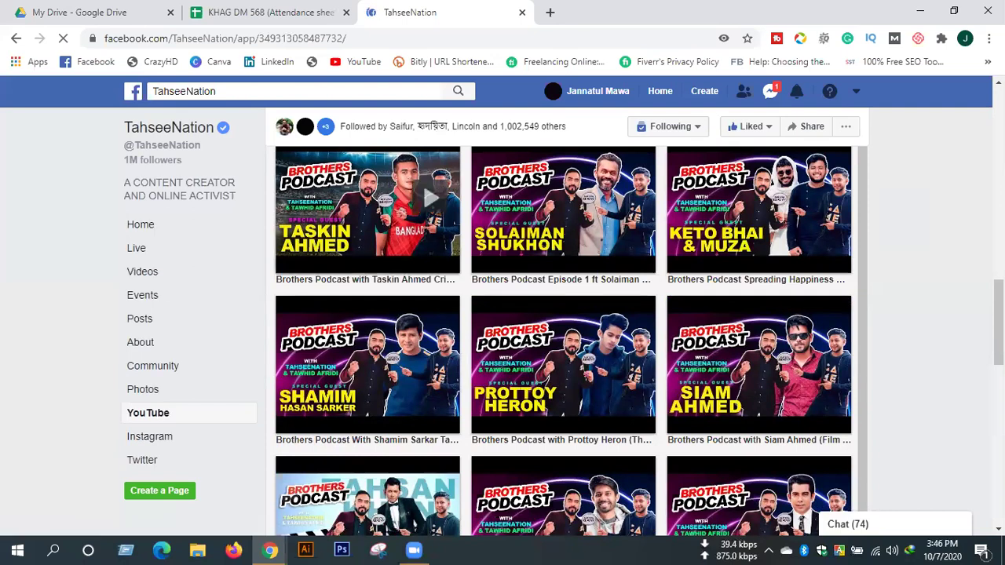
pyautogui.scroll(-1, 562, 353)
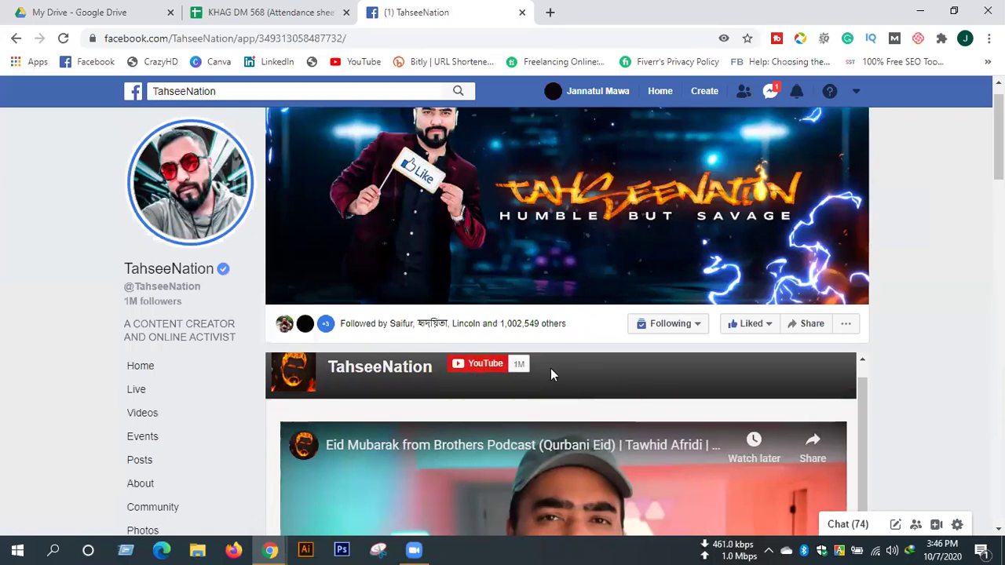
pyautogui.click(276, 549)
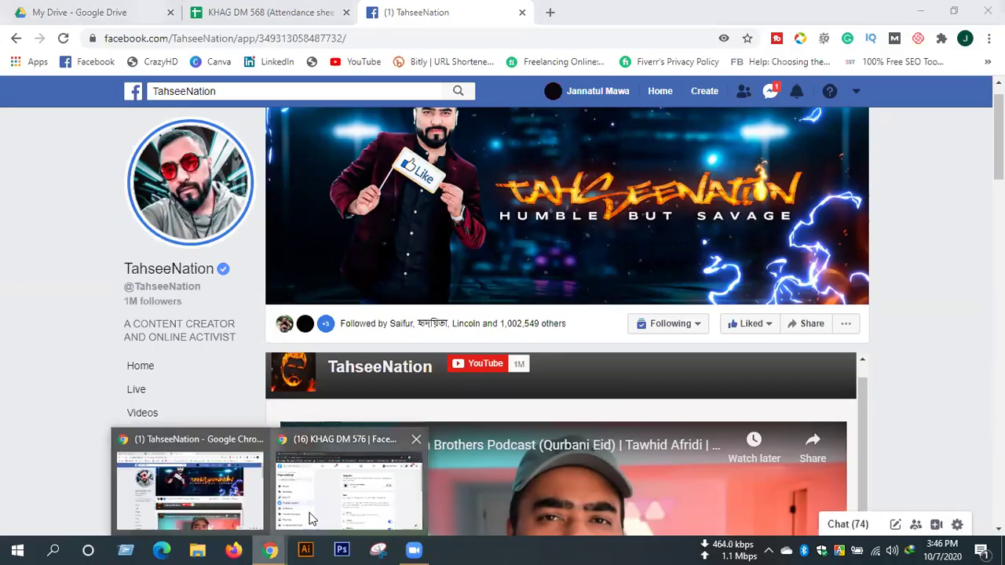
# - Preview the Video Page template's More tabs for KHAG DM 576, then close it, keeping Shopping
pyautogui.click(310, 514)
pyautogui.scroll(-5, 568, 325)
pyautogui.scroll(-2, 557, 337)
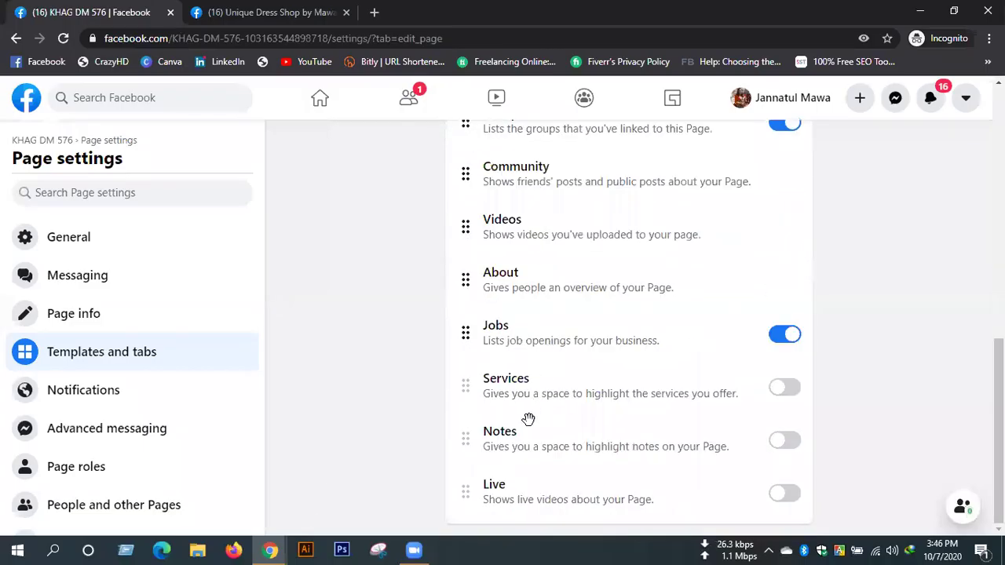
pyautogui.scroll(10, 549, 432)
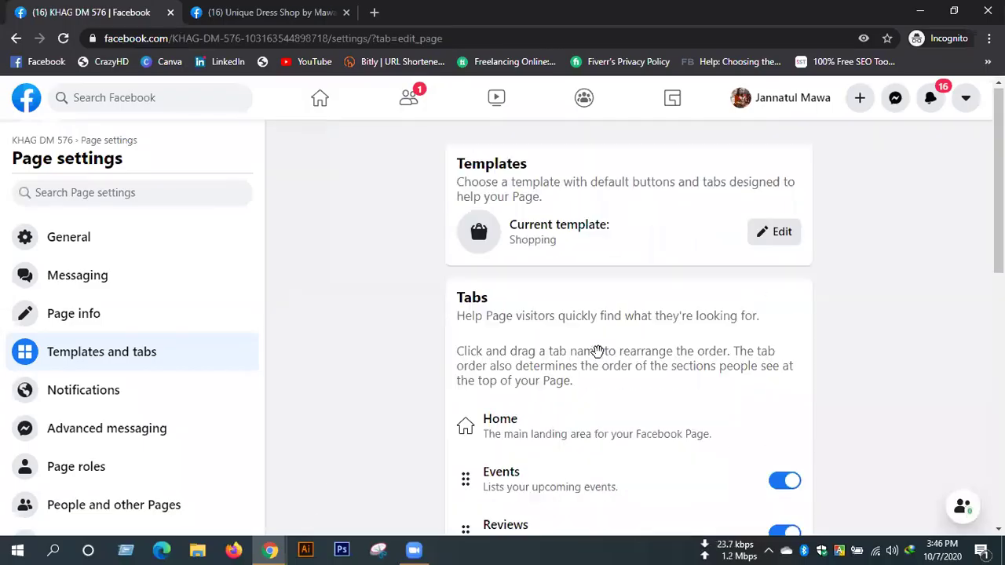
pyautogui.click(755, 242)
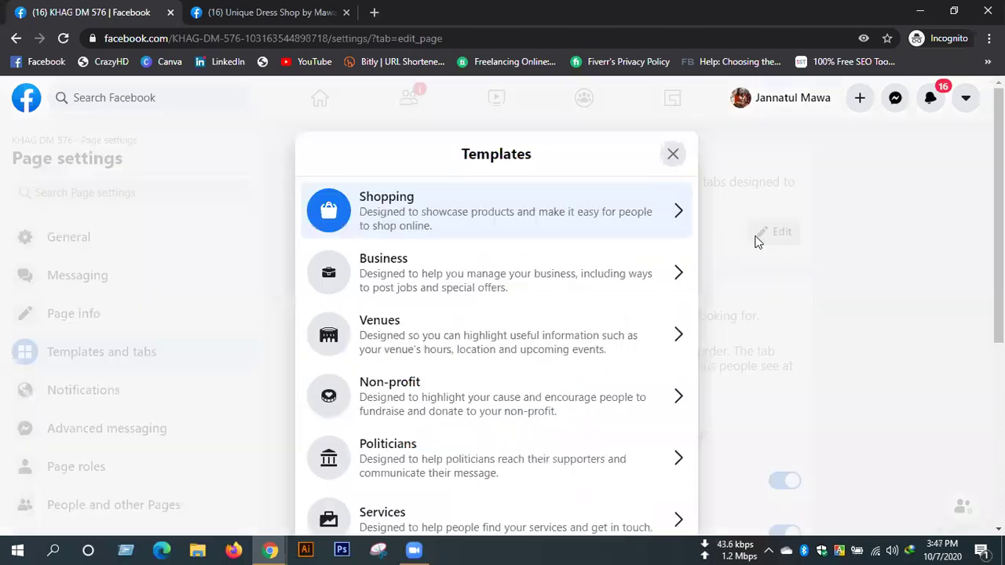
pyautogui.scroll(-4, 410, 329)
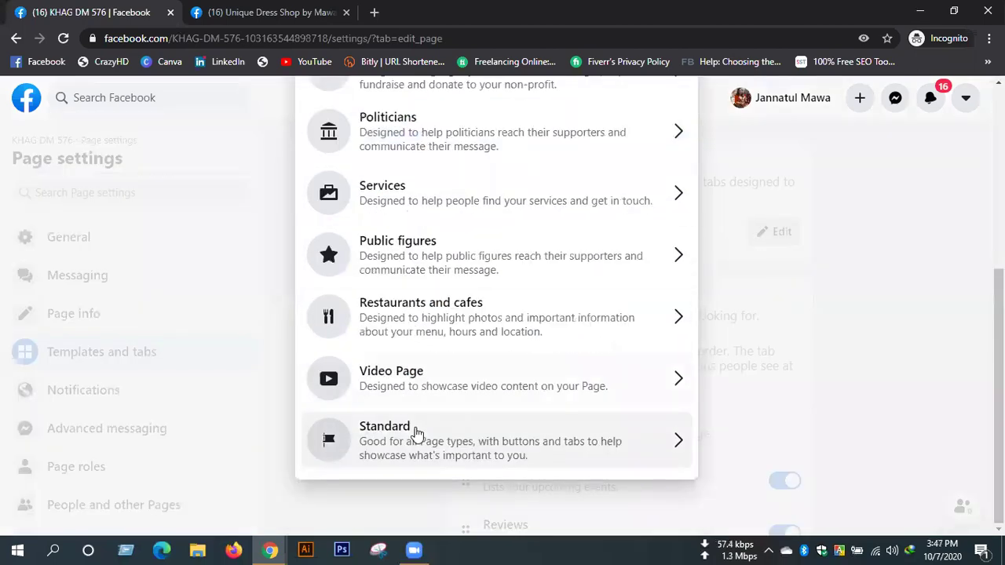
pyautogui.click(410, 390)
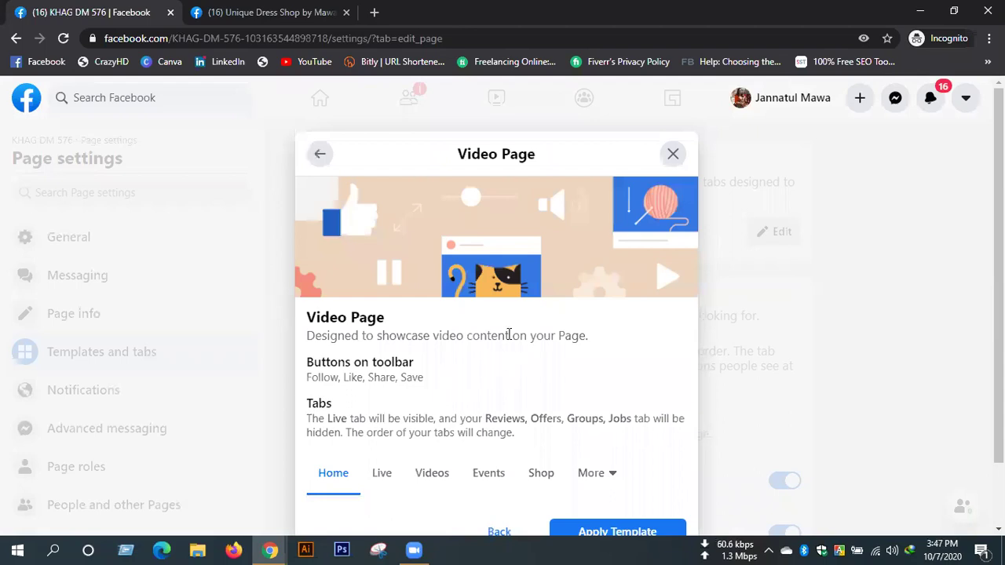
pyautogui.scroll(-1, 504, 329)
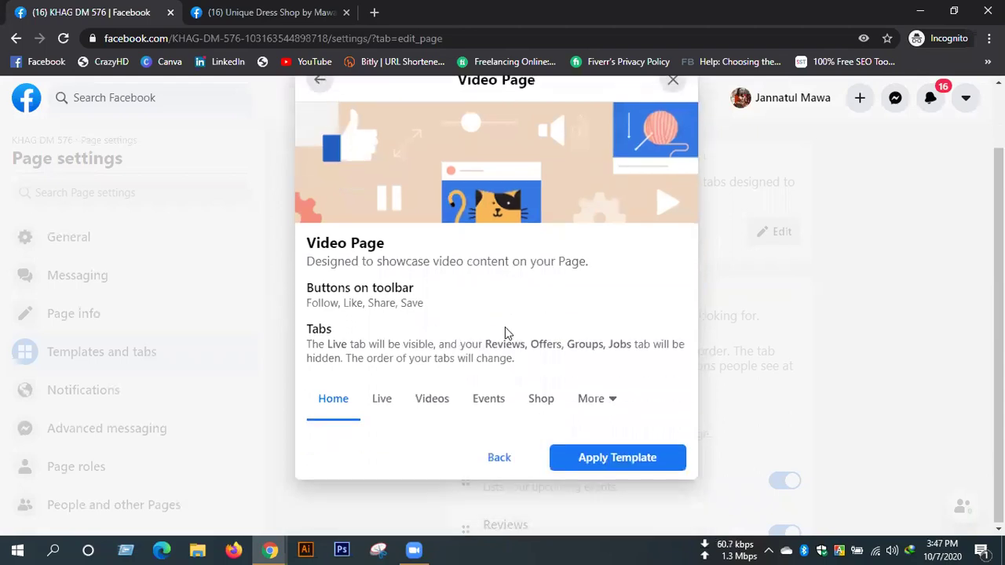
pyautogui.click(598, 402)
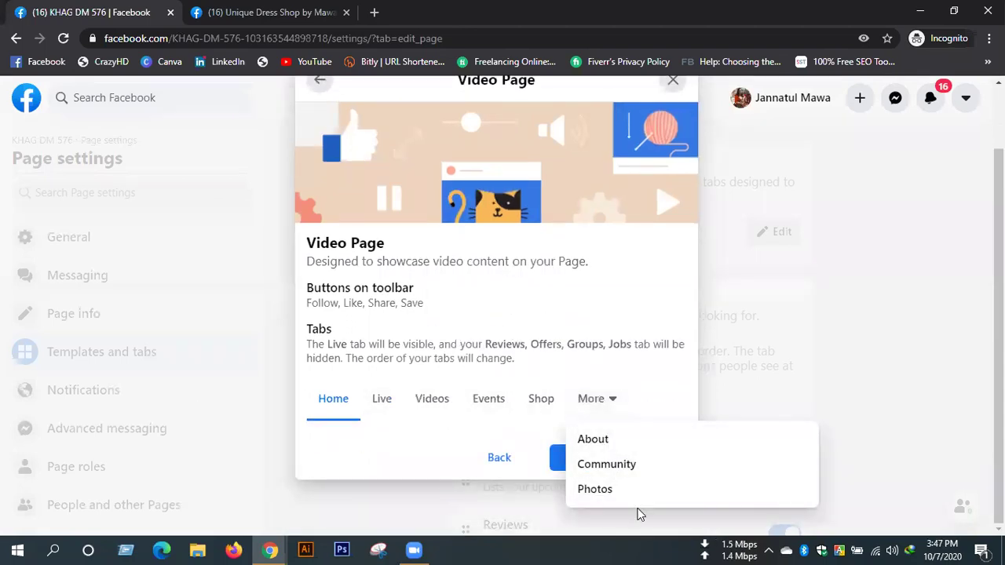
pyautogui.click(673, 81)
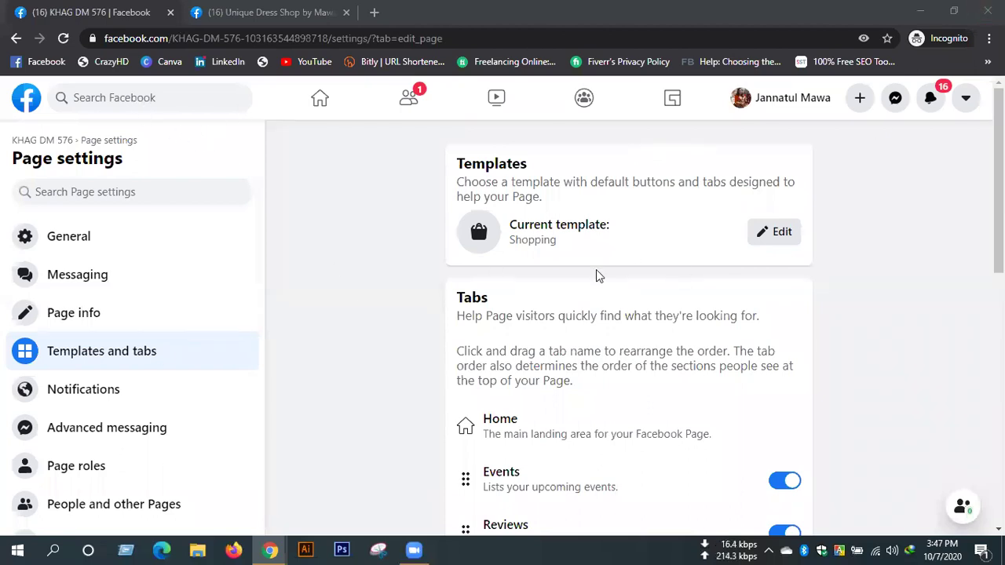
pyautogui.click(131, 99)
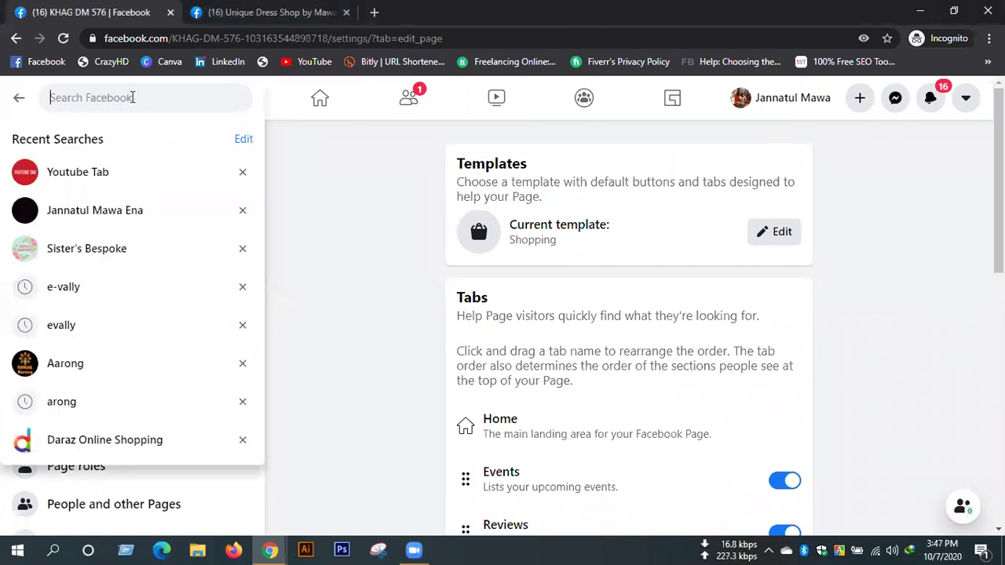
pyautogui.click(79, 178)
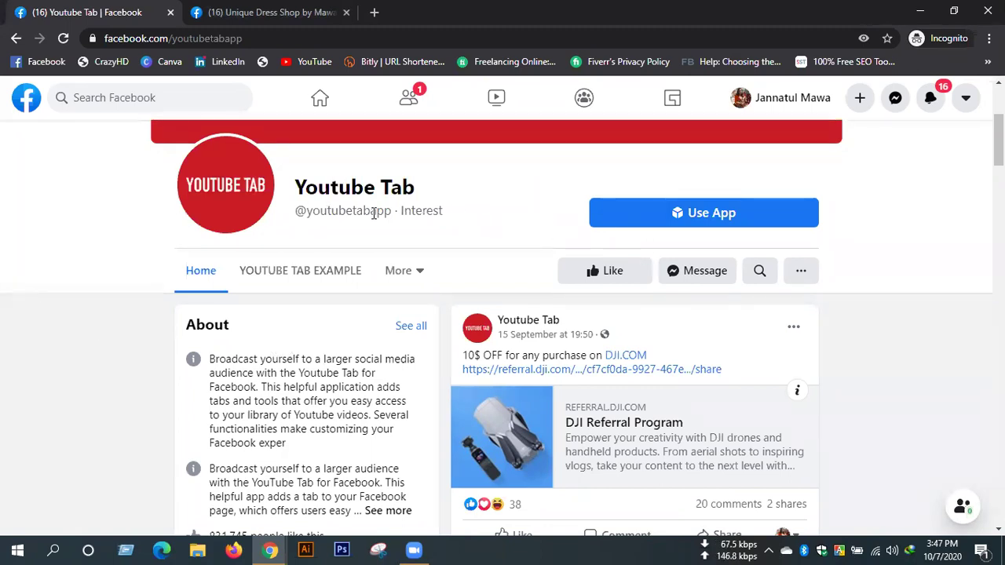
pyautogui.moveTo(378, 212)
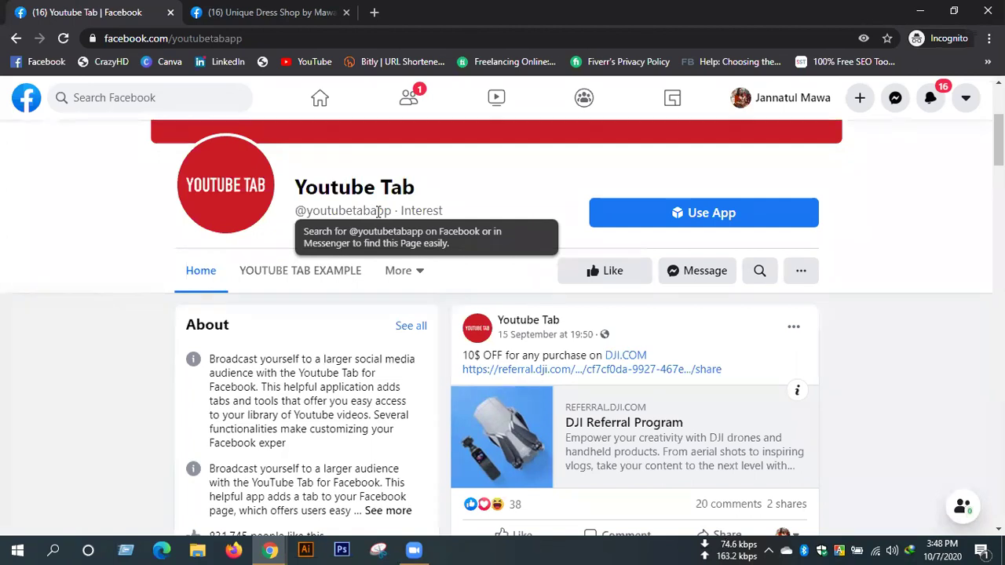
pyautogui.scroll(-12, 353, 307)
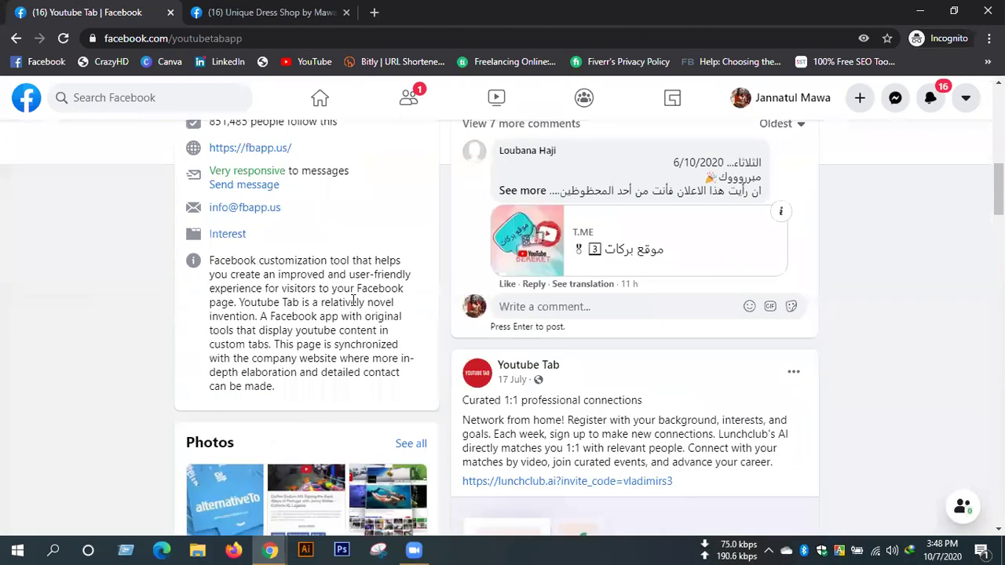
pyautogui.scroll(6, 353, 306)
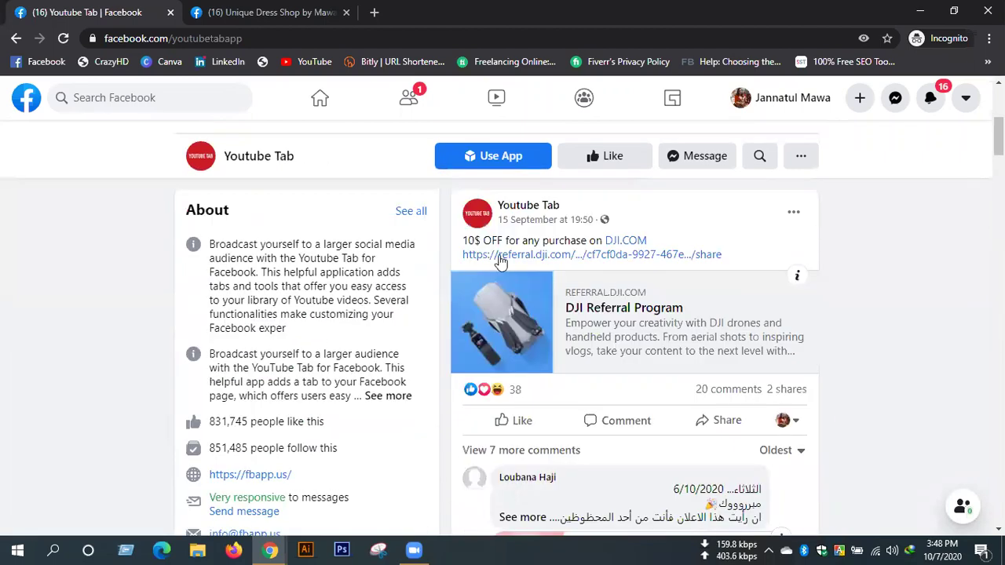
pyautogui.scroll(1, 501, 263)
pyautogui.scroll(4, 777, 259)
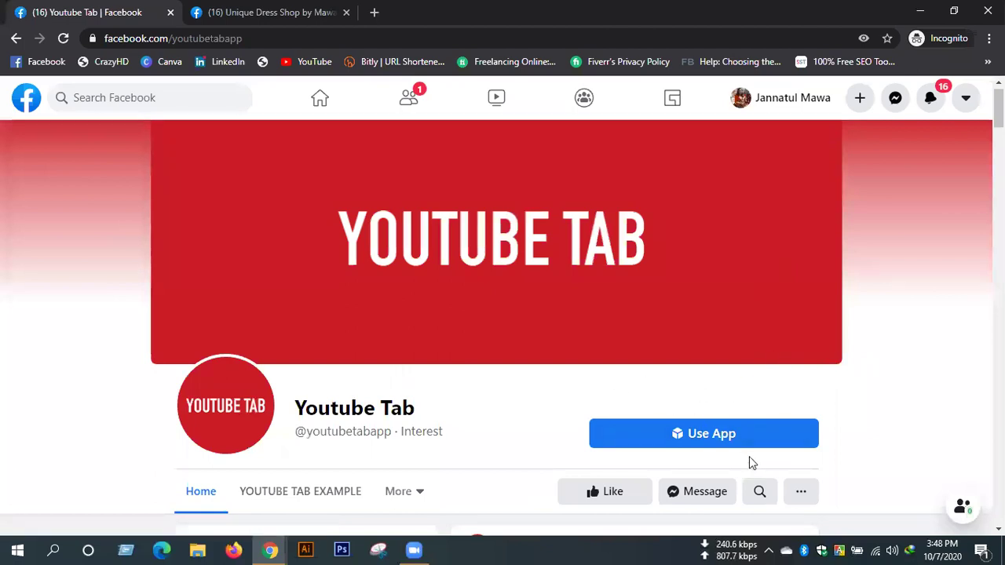
# - Add the Youtube Tab app as a Page tab on KHAG DM 576
pyautogui.click(708, 441)
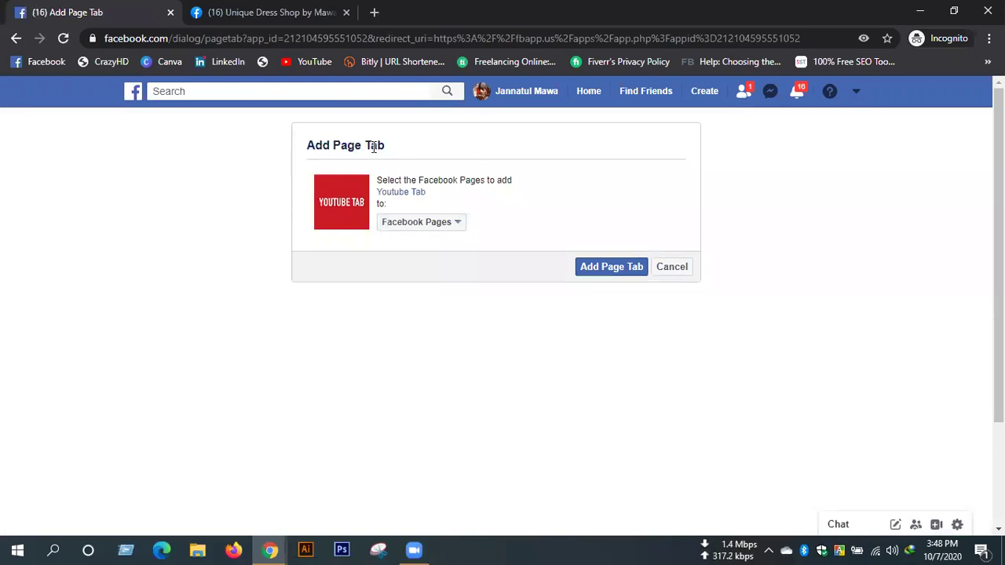
pyautogui.click(431, 226)
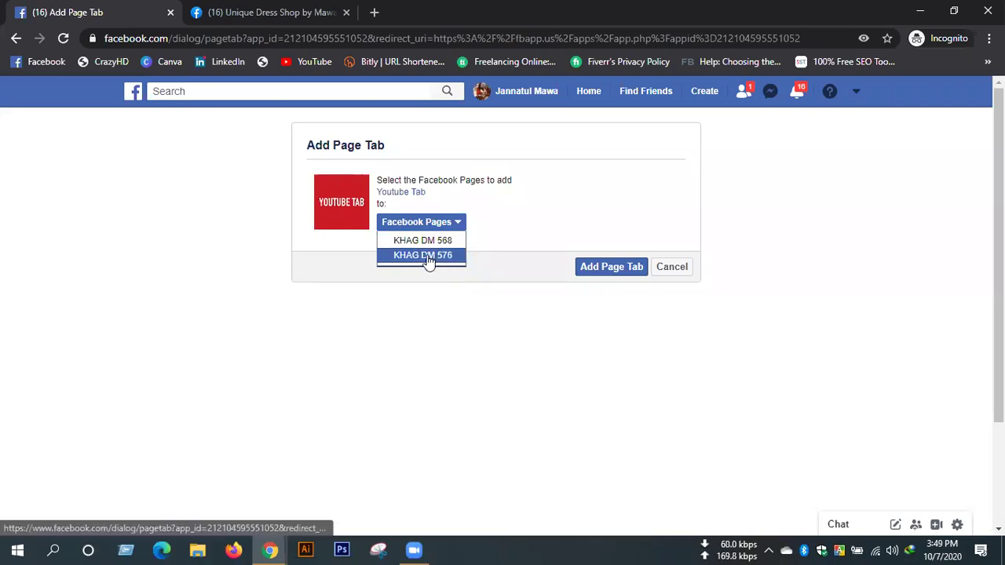
pyautogui.click(428, 259)
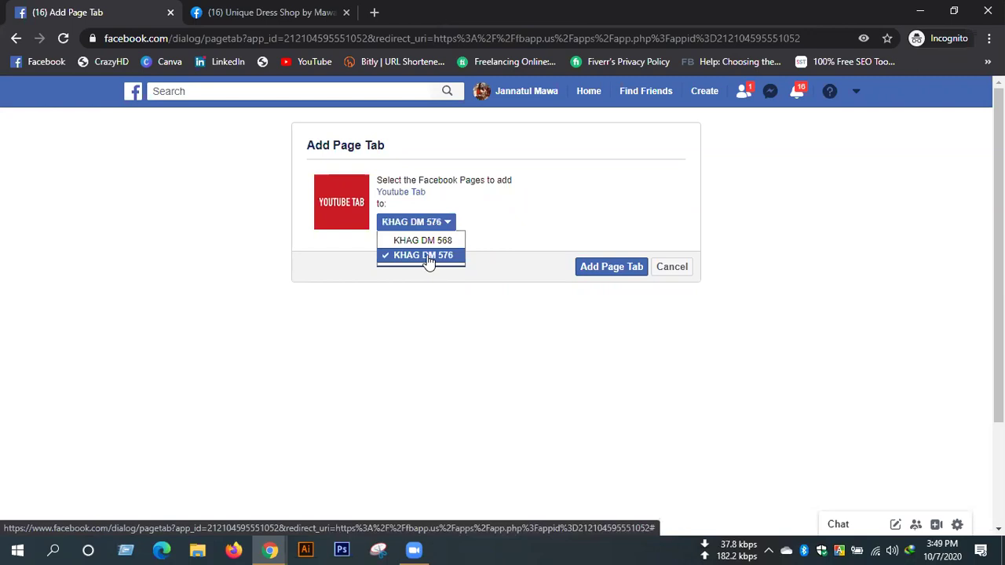
pyautogui.click(619, 271)
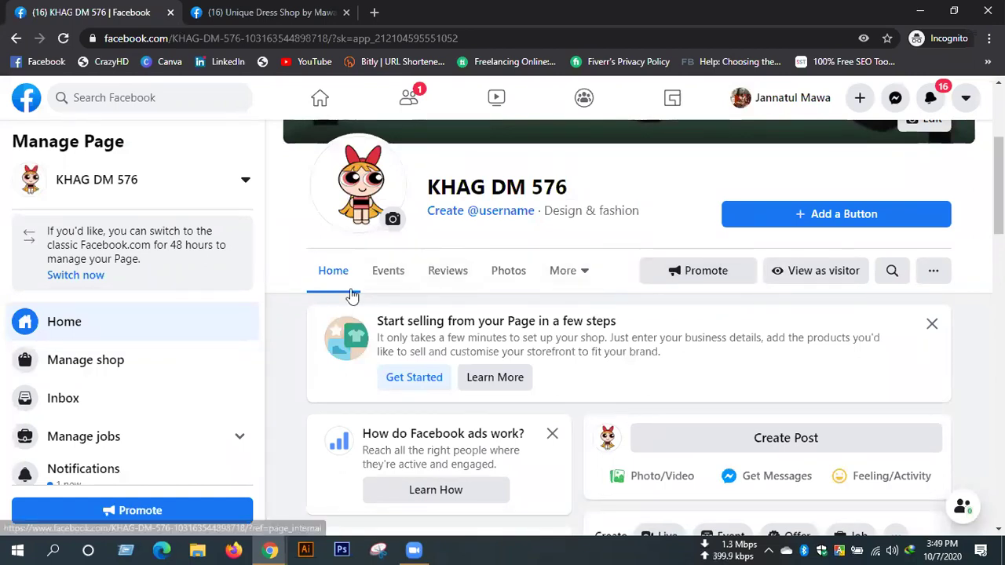
# - Look over KHAG DM 576's More tab list, then close it
pyautogui.click(578, 276)
pyautogui.scroll(-2, 581, 338)
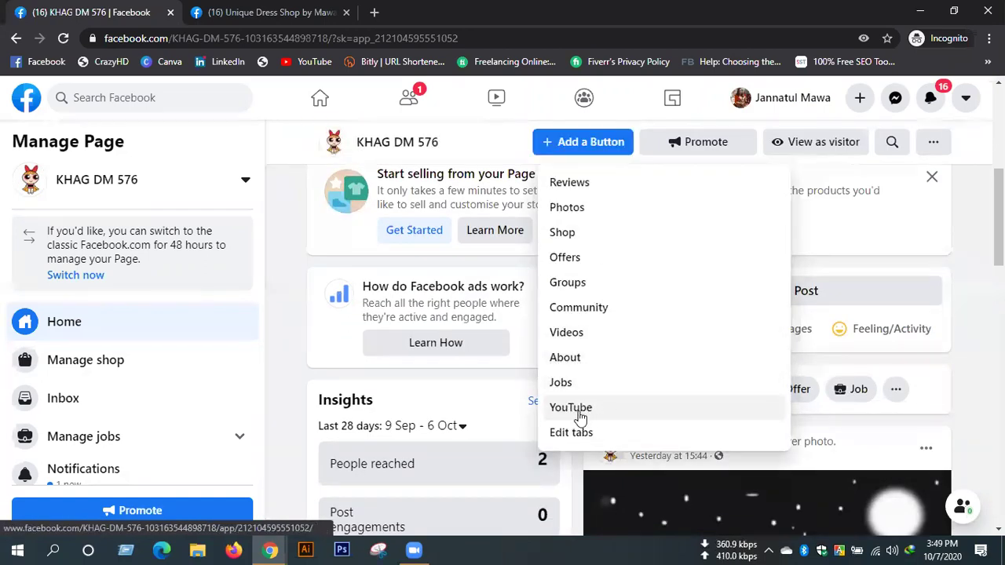
pyautogui.click(290, 155)
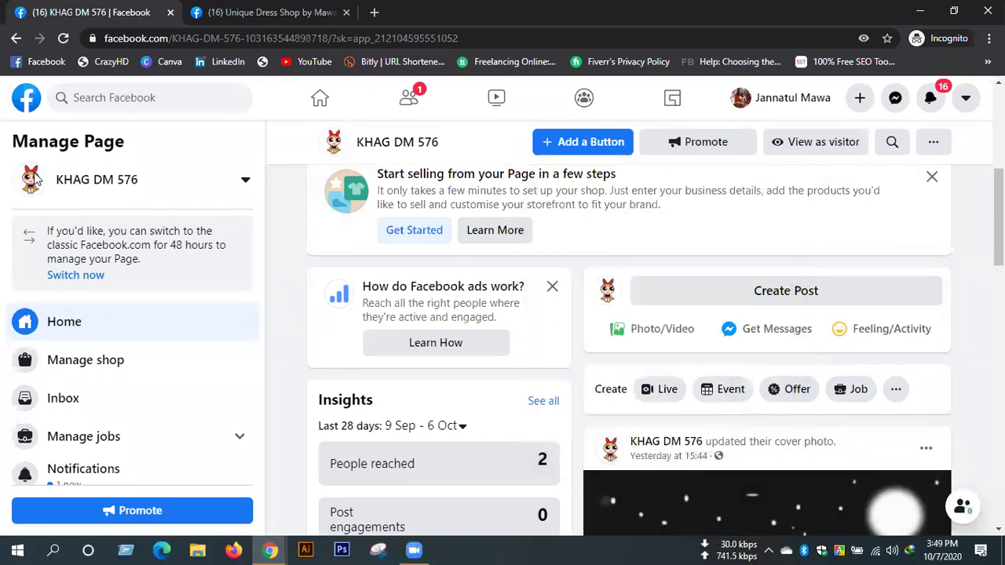
pyautogui.scroll(5, 270, 346)
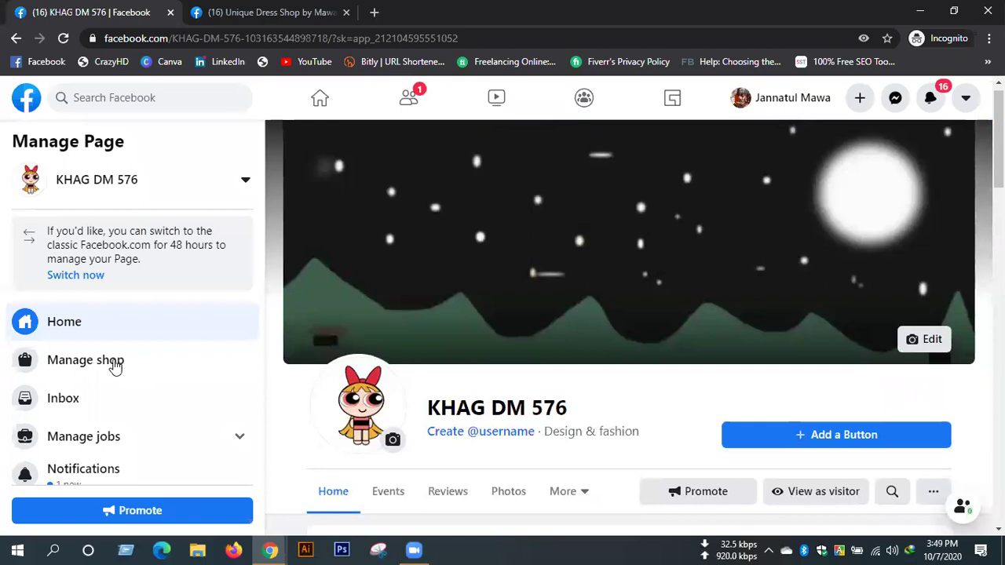
pyautogui.scroll(-3, 114, 365)
# - Open KHAG DM 576's Page settings and scroll the General visibility, posting and tagging options
pyautogui.click(52, 461)
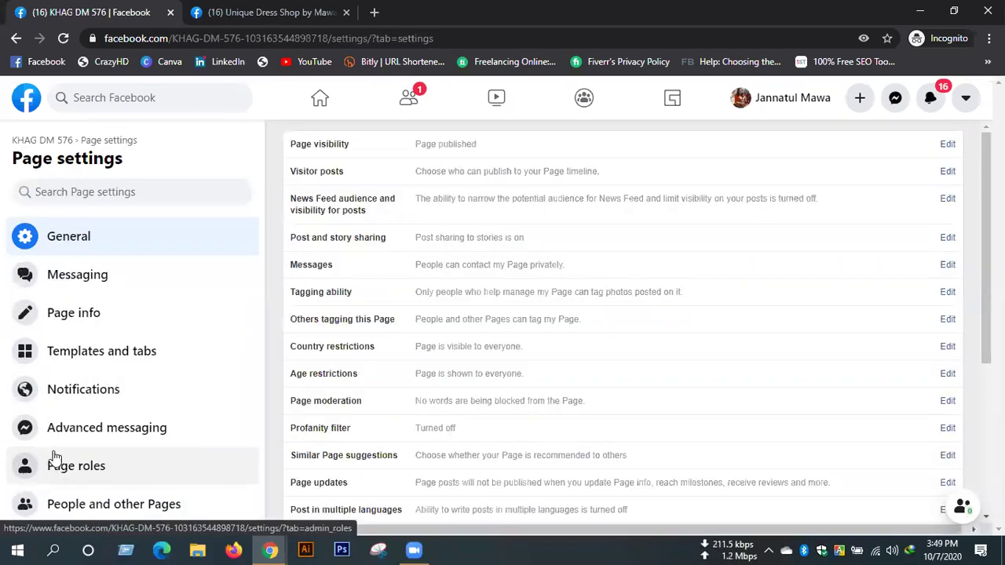
pyautogui.scroll(-4, 132, 365)
pyautogui.scroll(-2, 133, 365)
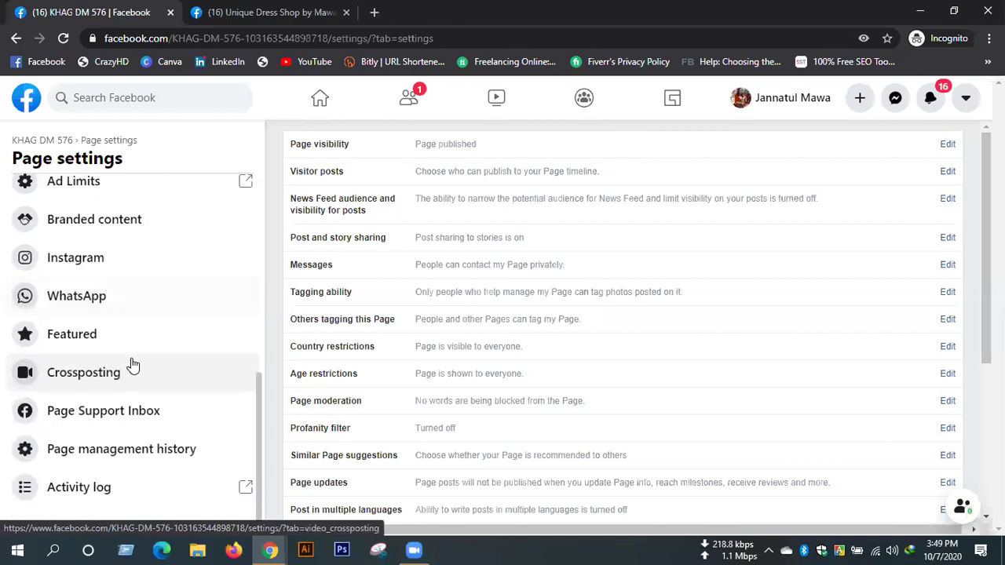
pyautogui.scroll(3, 86, 247)
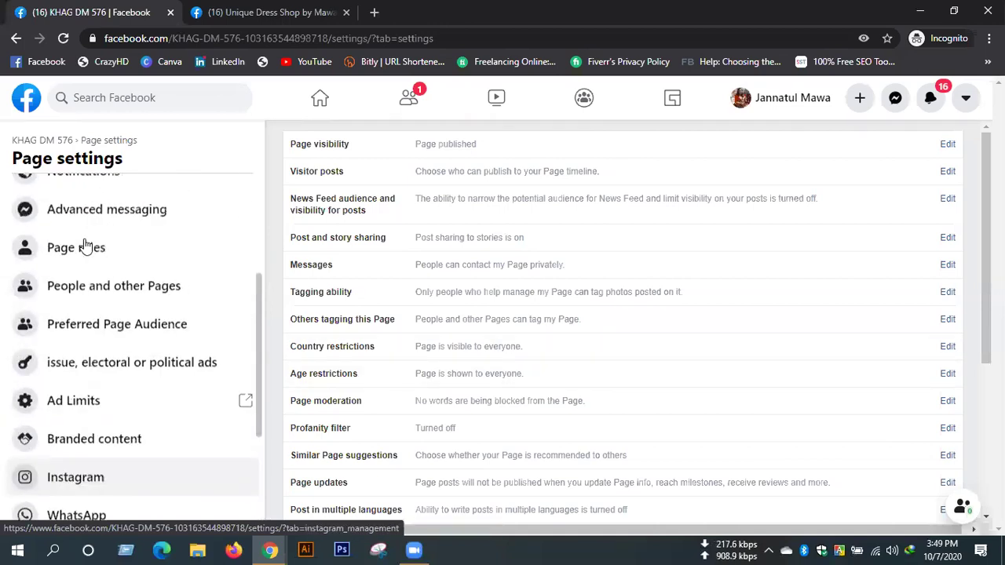
pyautogui.scroll(2, 105, 302)
# - In Templates and tabs, try dragging the YouTube tab above Jobs, dismissing the Oops error
pyautogui.click(106, 296)
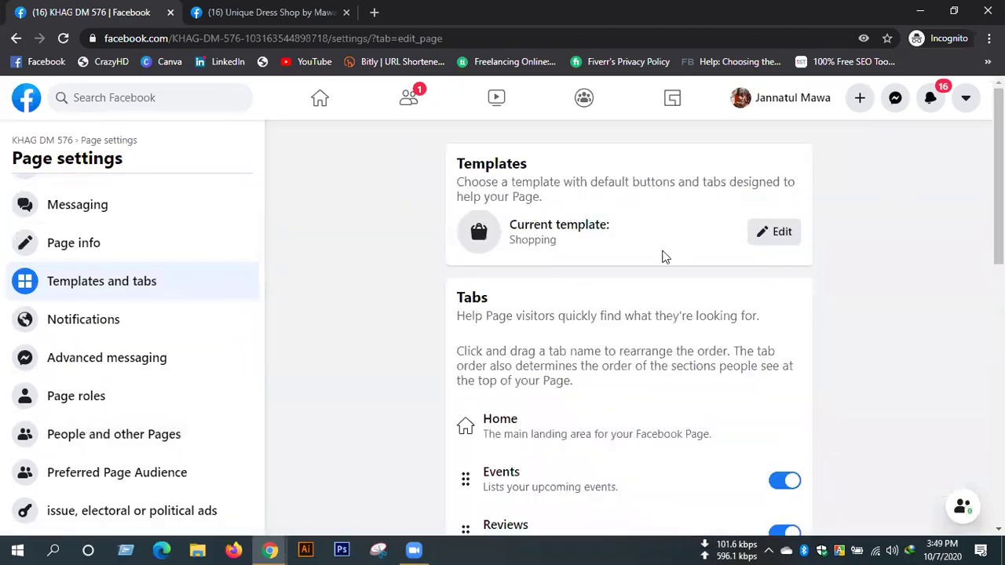
pyautogui.scroll(-7, 689, 256)
pyautogui.scroll(-1, 684, 254)
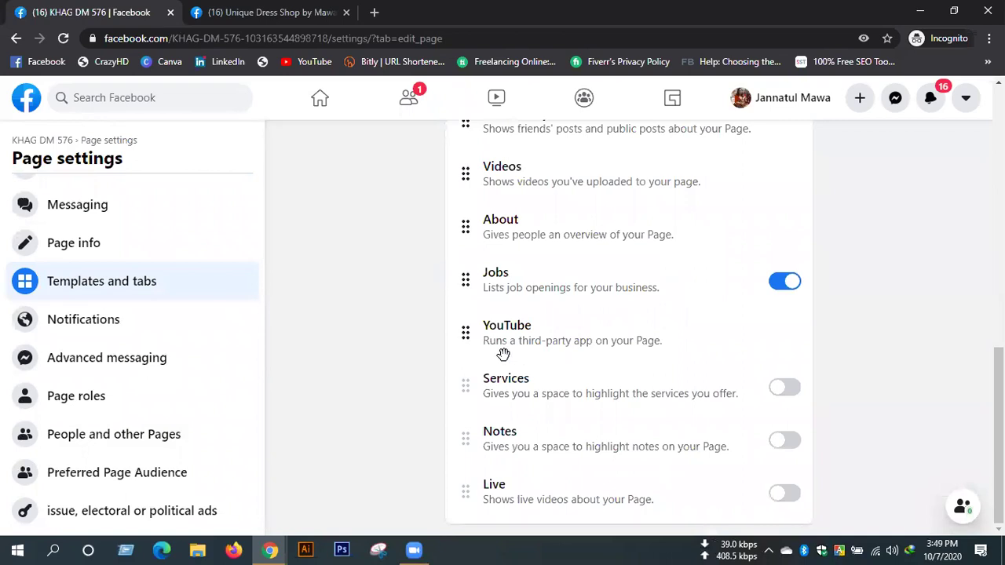
pyautogui.moveTo(503, 332); pyautogui.dragTo(503, 276)
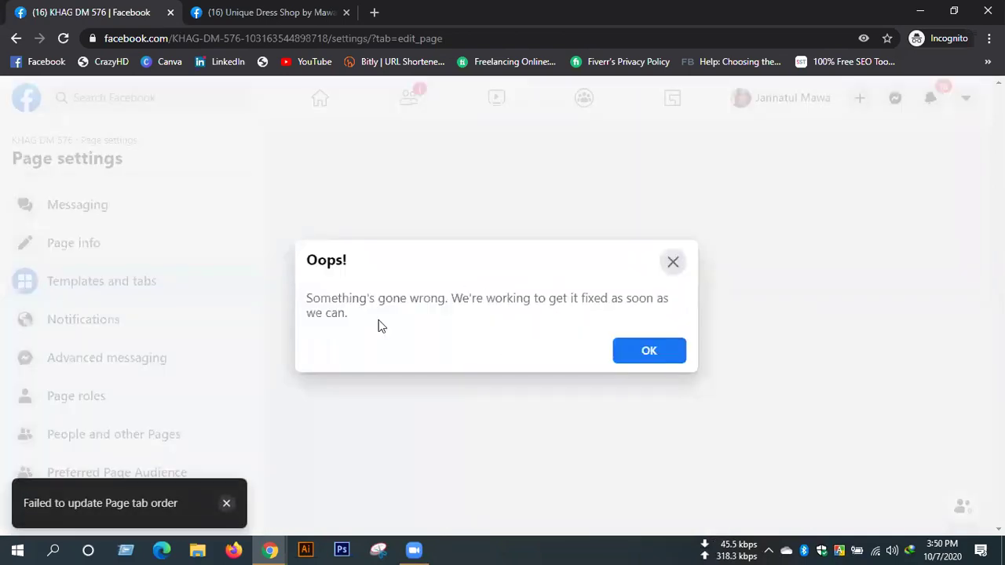
pyautogui.click(649, 353)
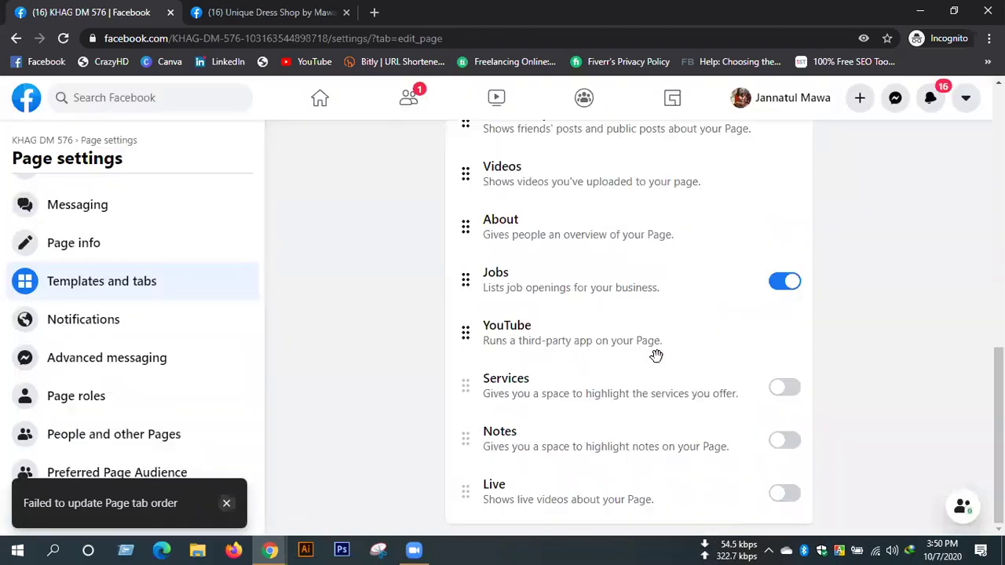
pyautogui.moveTo(498, 332); pyautogui.dragTo(511, 136)
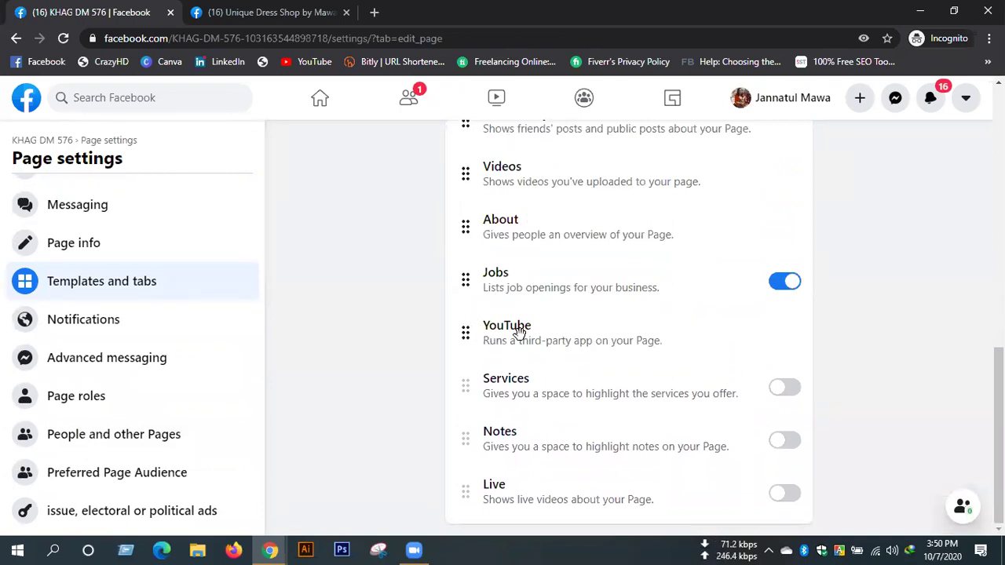
# - Return to the KHAG DM 576 Page home via its breadcrumb
pyautogui.scroll(10, 520, 318)
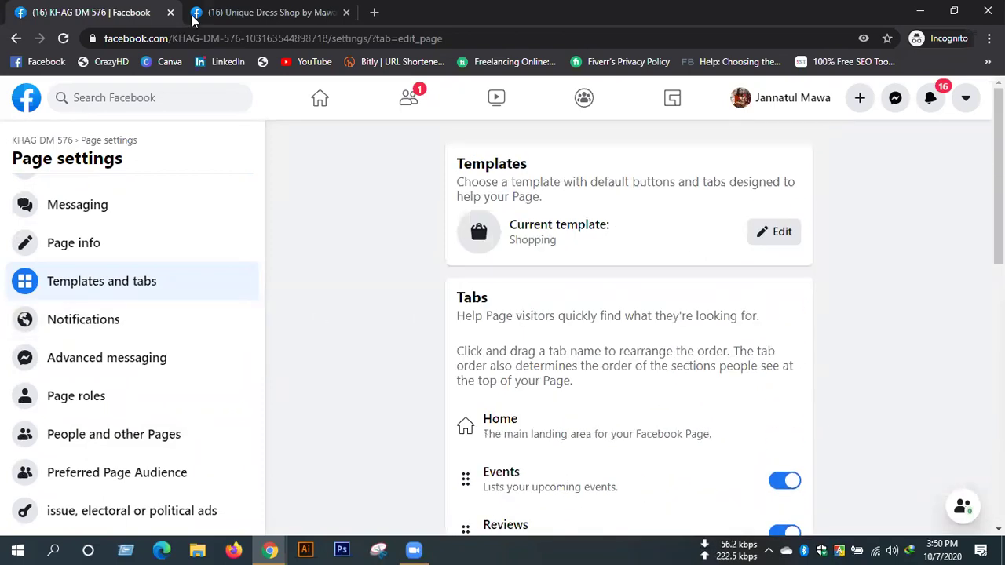
pyautogui.scroll(2, 52, 274)
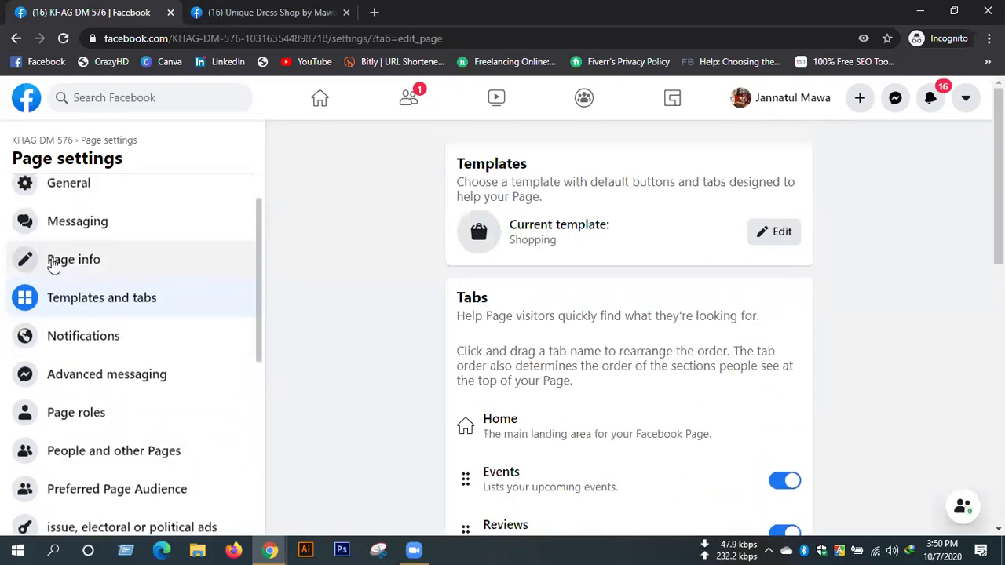
pyautogui.click(44, 142)
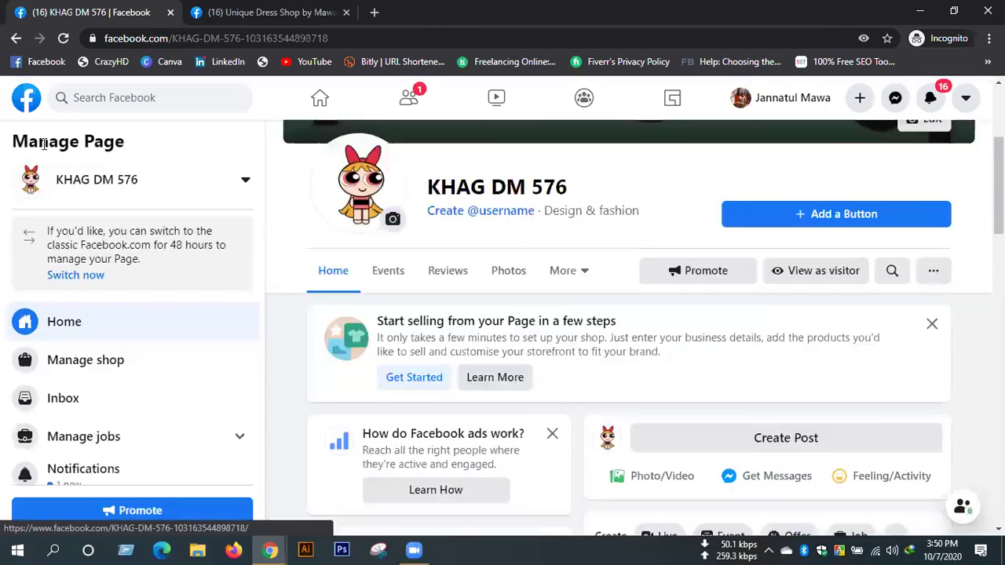
pyautogui.scroll(-3, 448, 252)
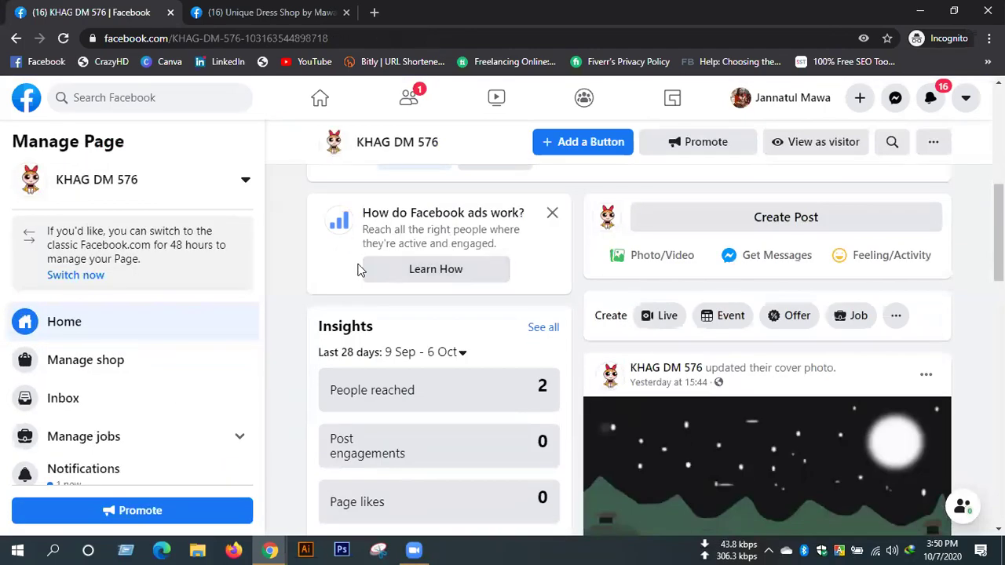
# - Close the 'How do Facebook ads work?' card and open the More tab's dropdown to show YouTube
pyautogui.click(552, 215)
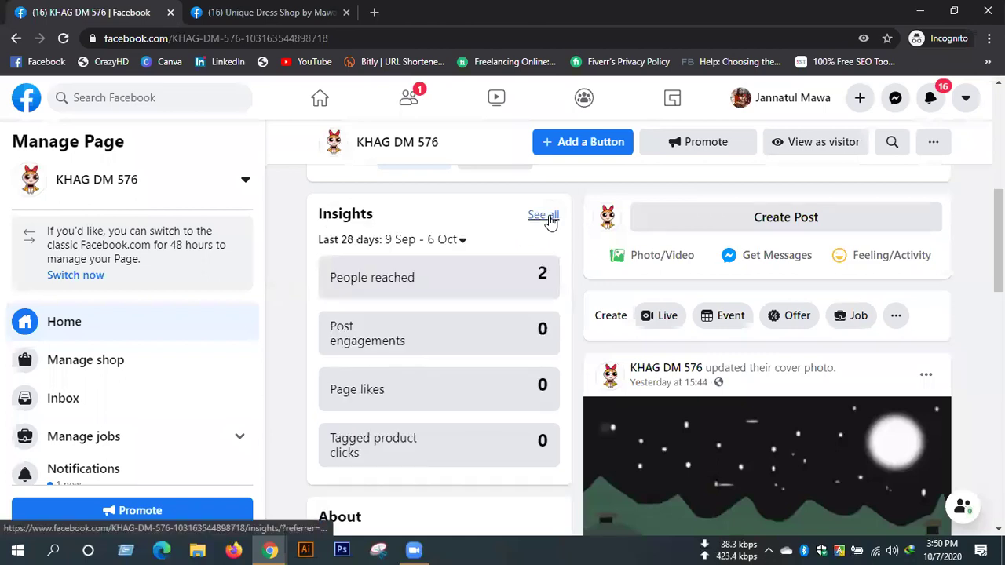
pyautogui.scroll(3, 542, 222)
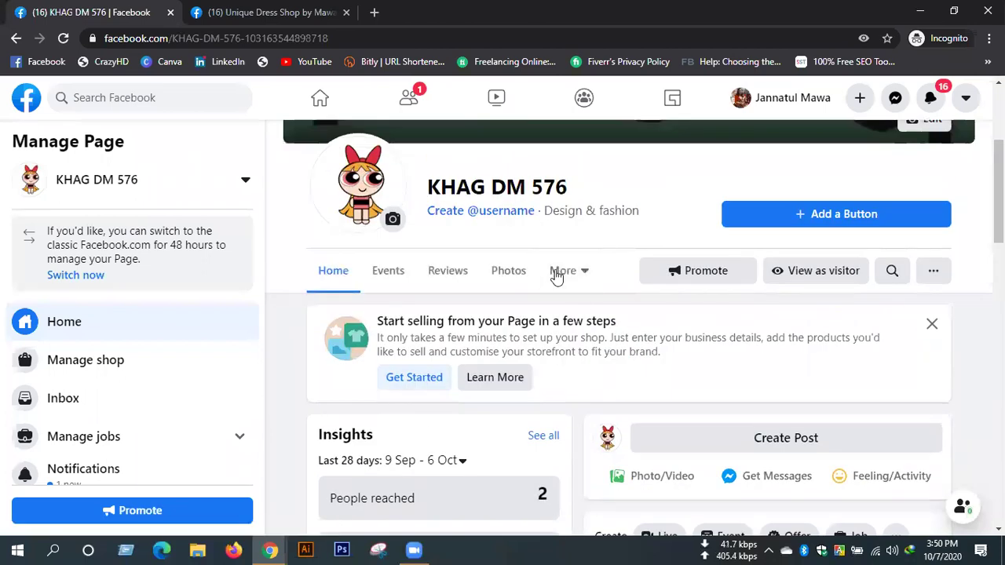
pyautogui.click(555, 275)
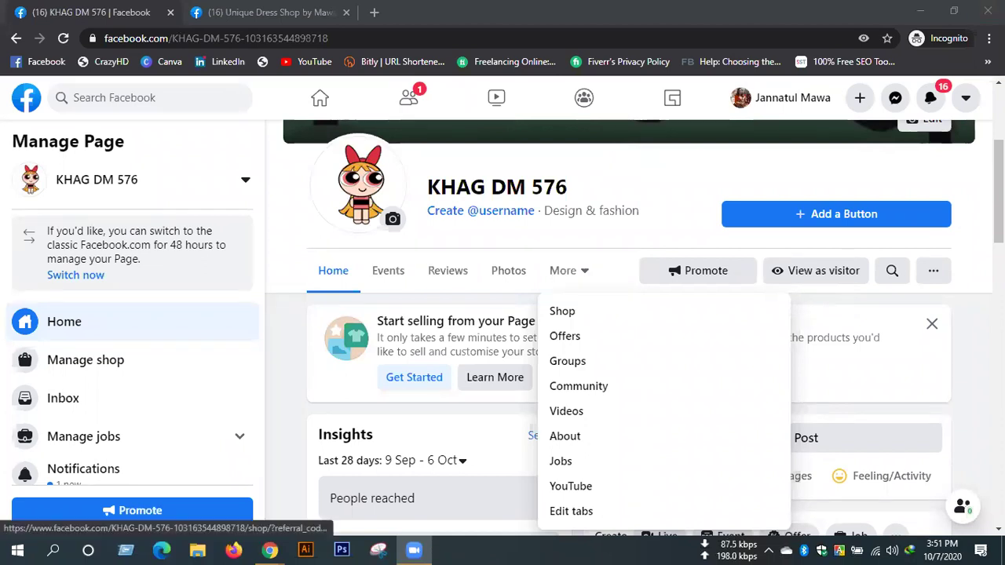
pyautogui.click(589, 486)
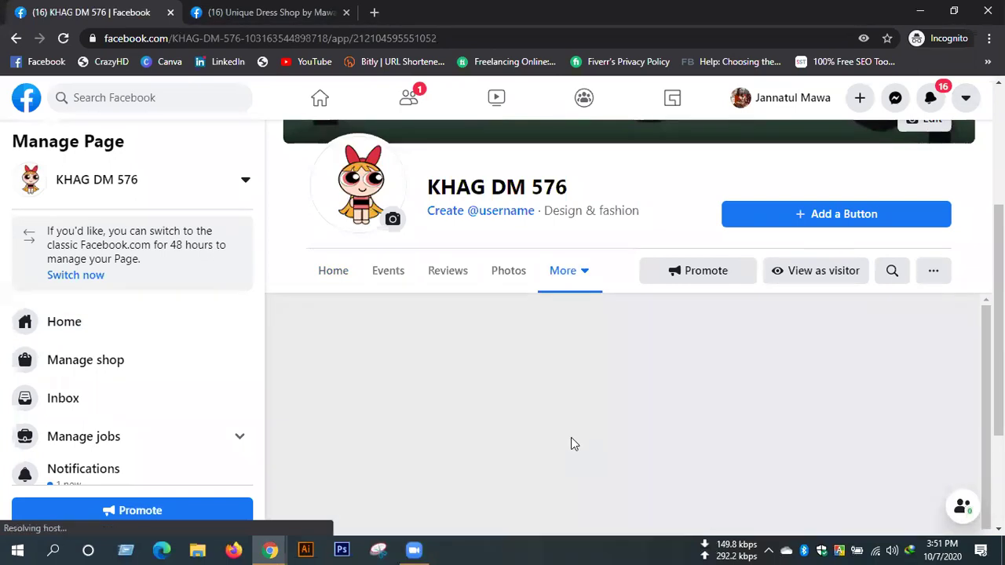
pyautogui.scroll(-5, 548, 409)
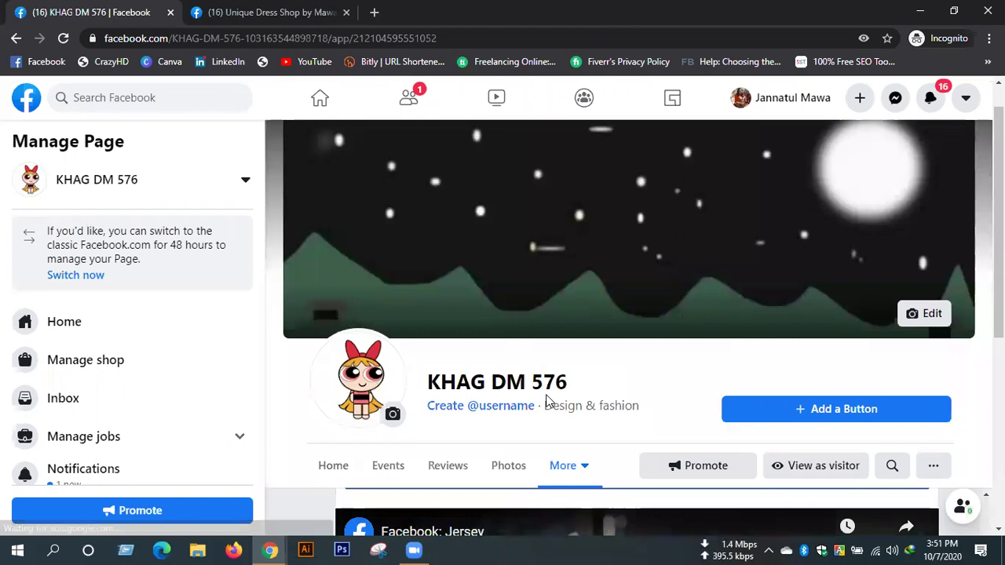
pyautogui.scroll(-8, 547, 402)
pyautogui.scroll(3, 547, 402)
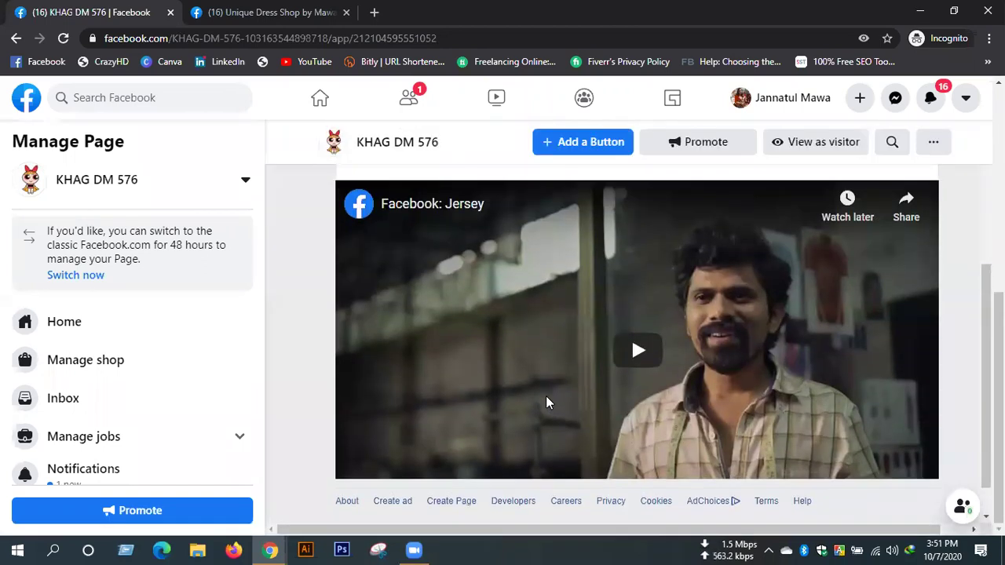
pyautogui.scroll(2, 330, 337)
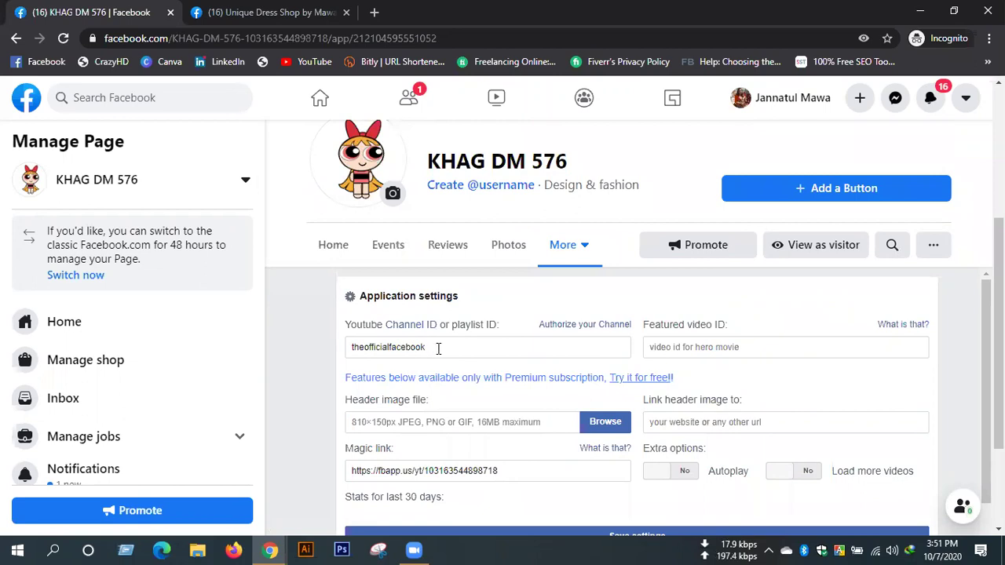
pyautogui.scroll(-3, 505, 357)
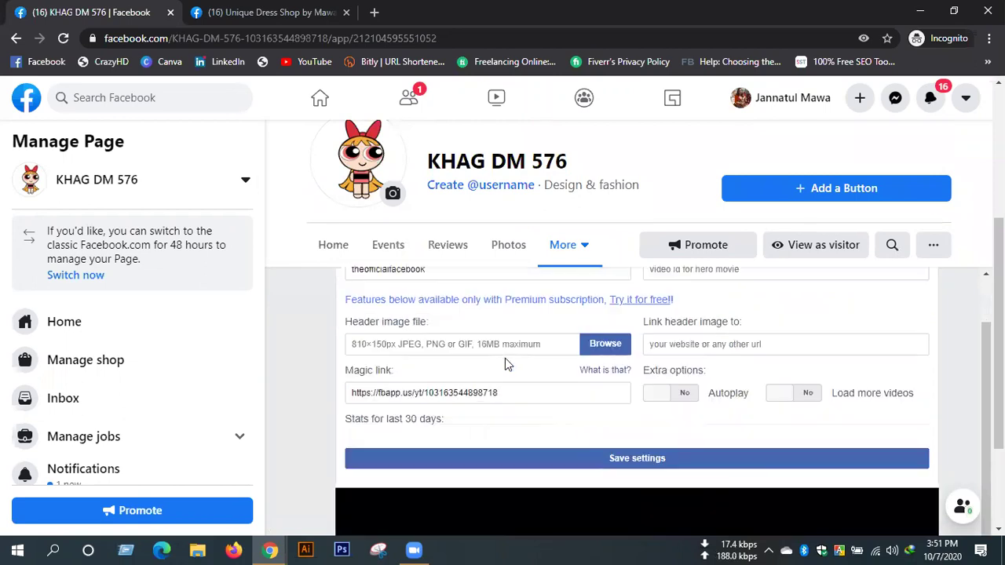
pyautogui.scroll(-1, 518, 416)
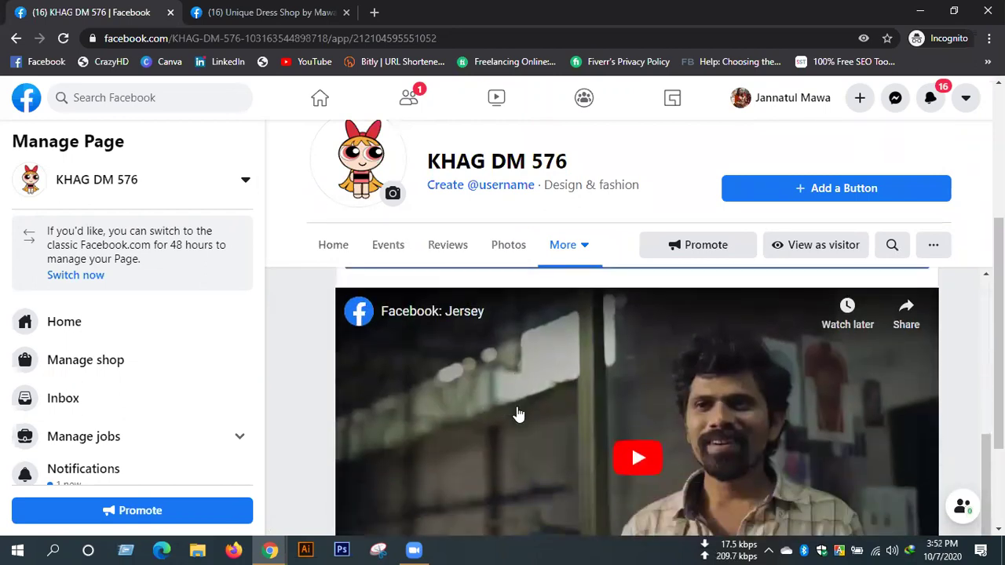
pyautogui.scroll(3, 518, 414)
pyautogui.scroll(1, 538, 402)
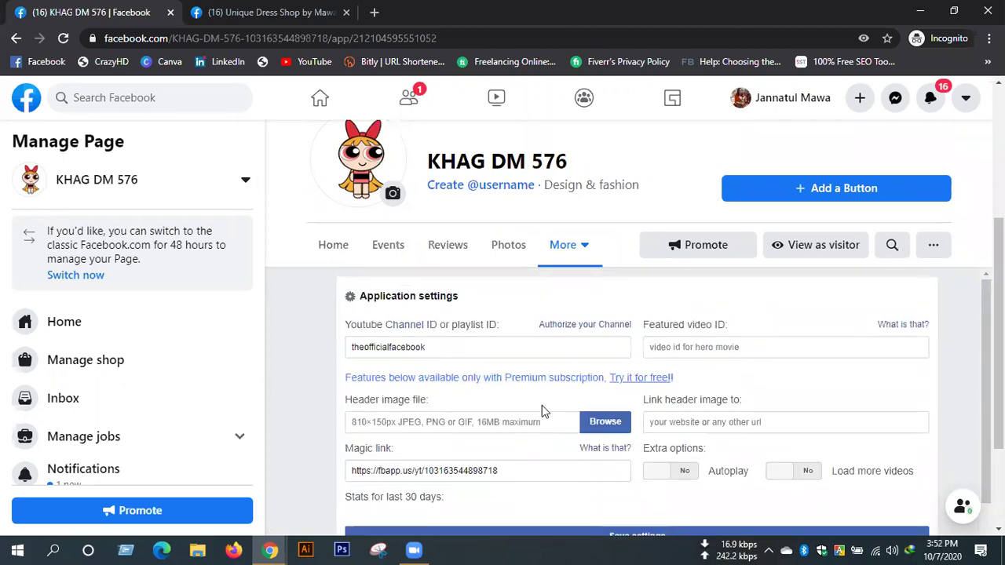
pyautogui.scroll(3, 542, 405)
pyautogui.scroll(-3, 534, 411)
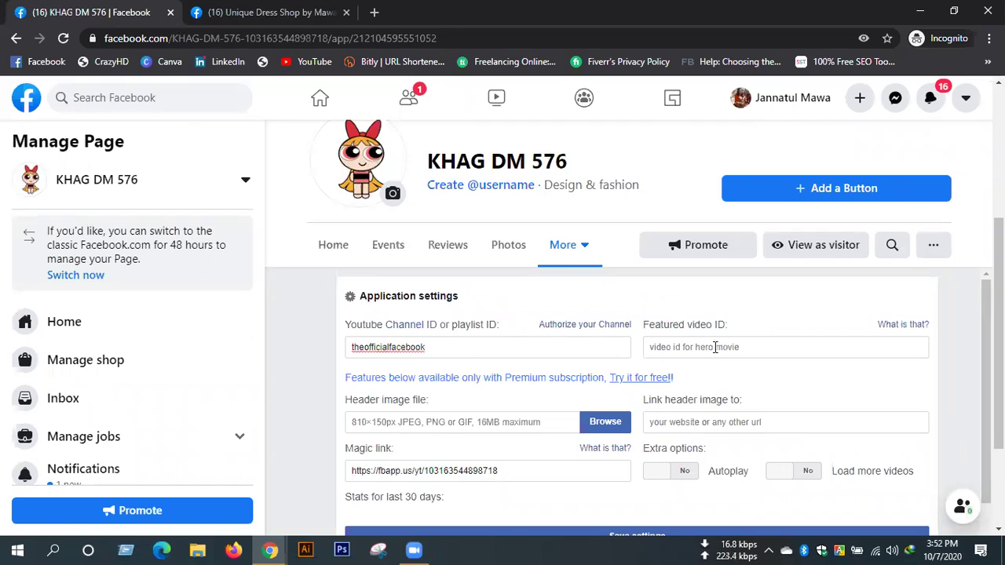
pyautogui.click(714, 347)
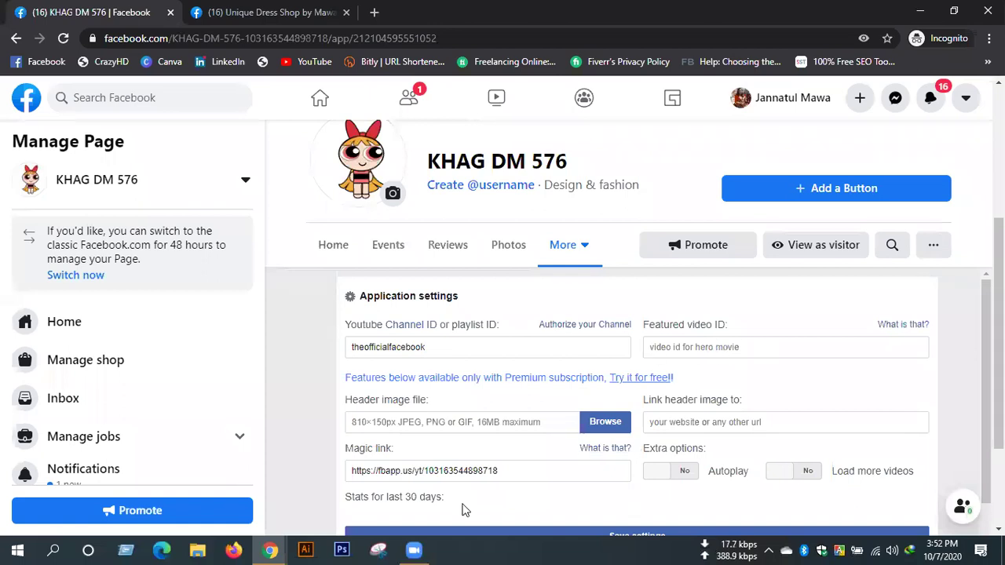
pyautogui.moveTo(269, 549)
pyautogui.click(223, 510)
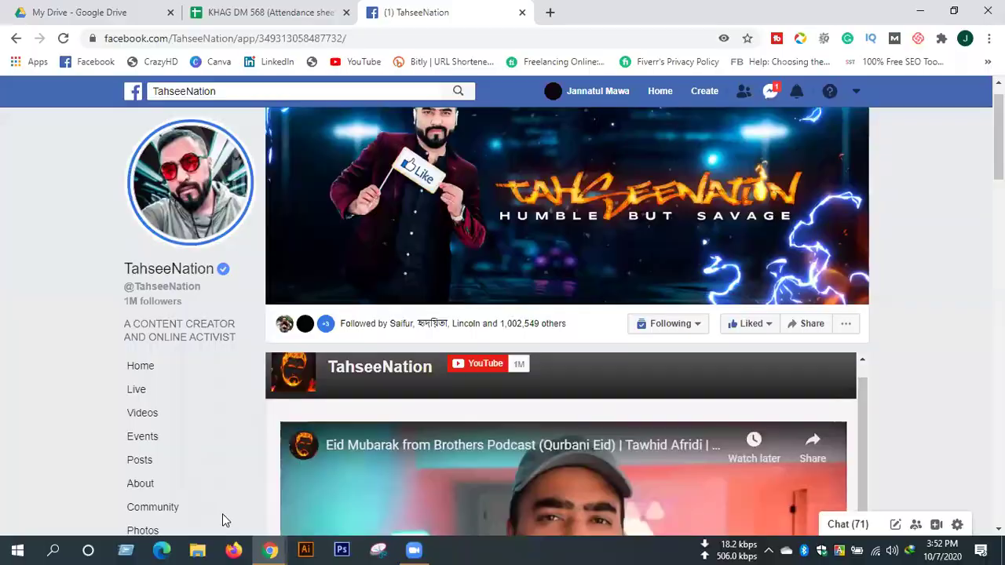
pyautogui.moveTo(476, 369)
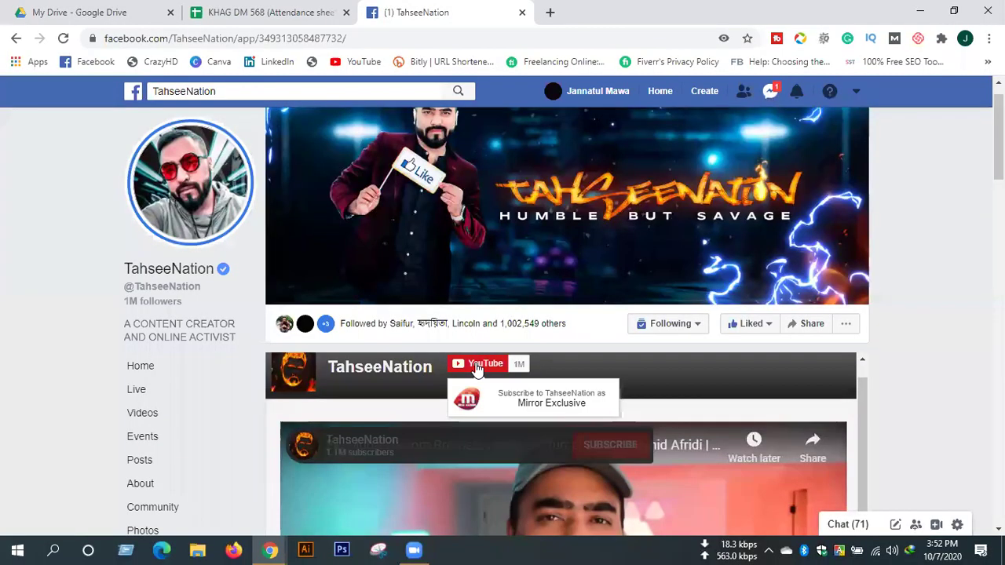
pyautogui.scroll(-2, 477, 368)
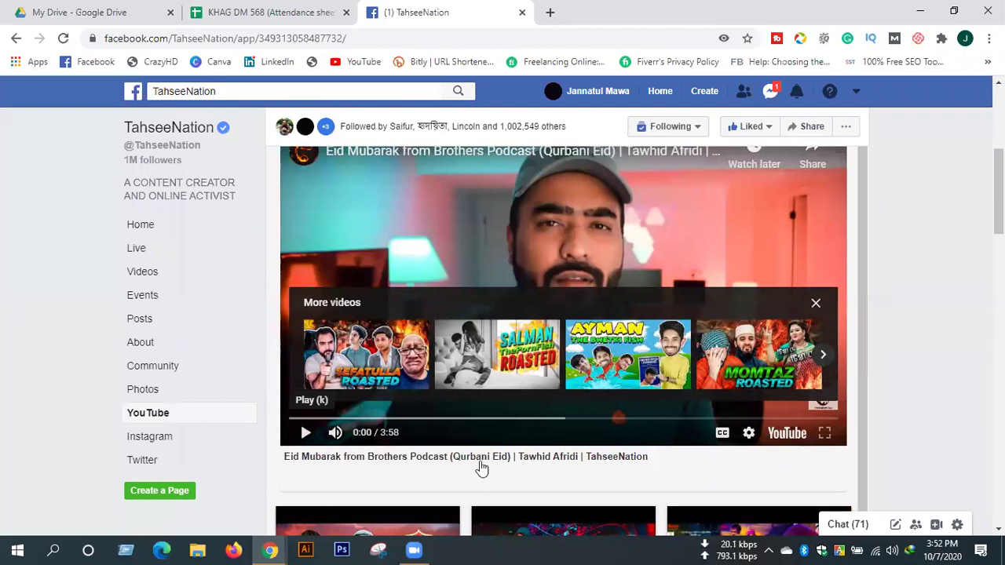
pyautogui.click(270, 550)
pyautogui.click(328, 514)
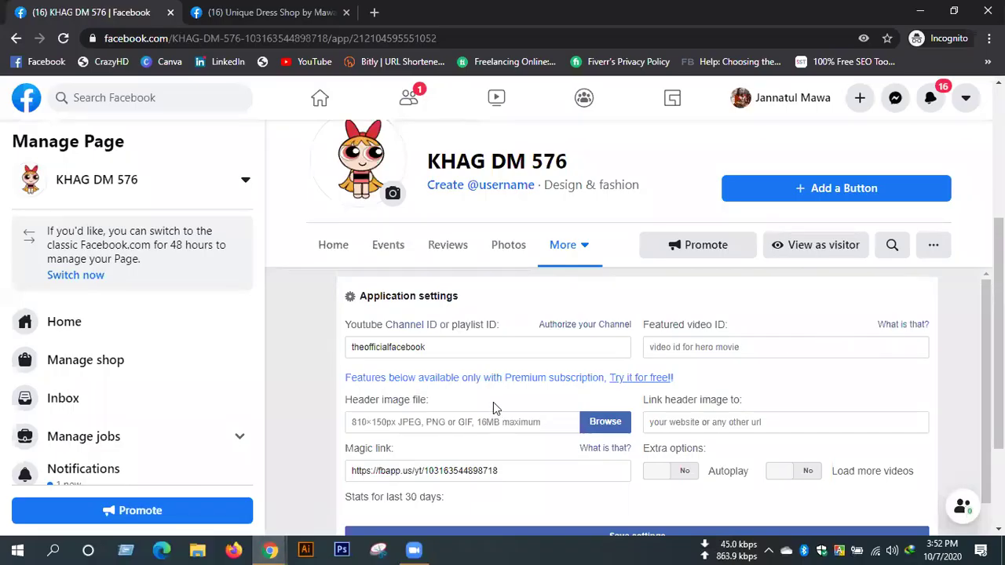
# - Save the YouTube tab settings linked to channel theofficialfacebook
pyautogui.scroll(-2, 493, 402)
pyautogui.scroll(1, 492, 398)
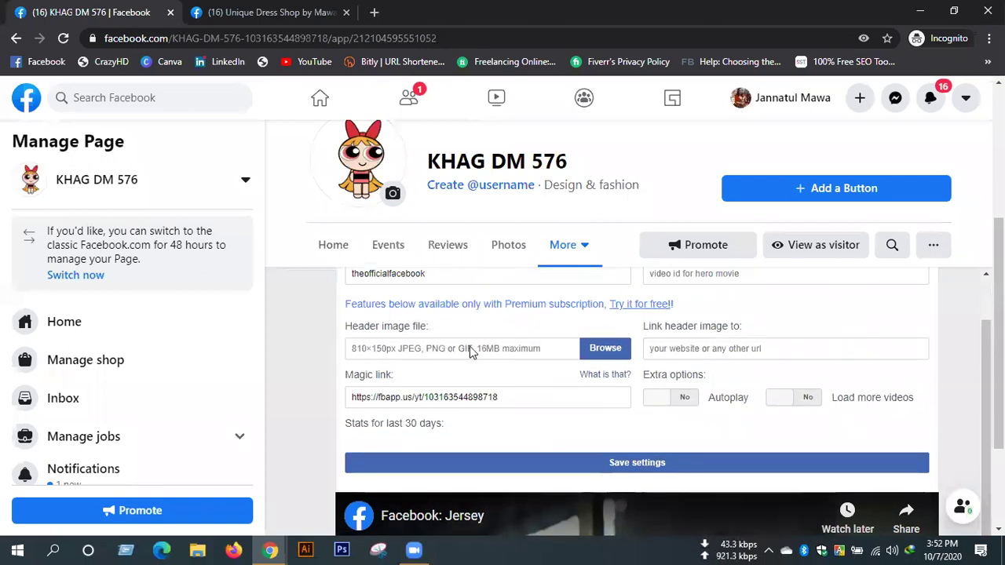
pyautogui.scroll(-1, 597, 351)
pyautogui.scroll(1, 594, 353)
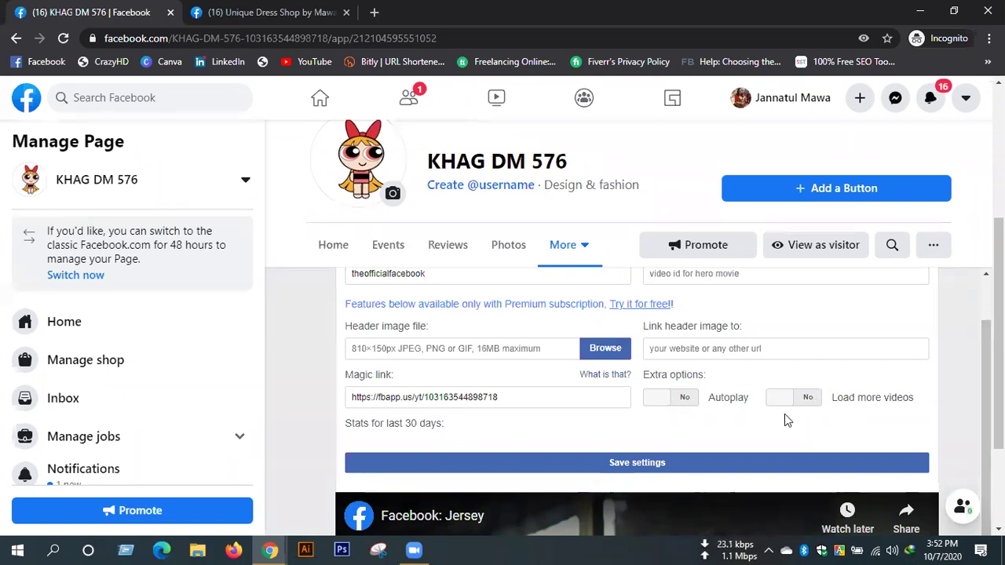
pyautogui.scroll(-3, 784, 413)
pyautogui.scroll(2, 784, 414)
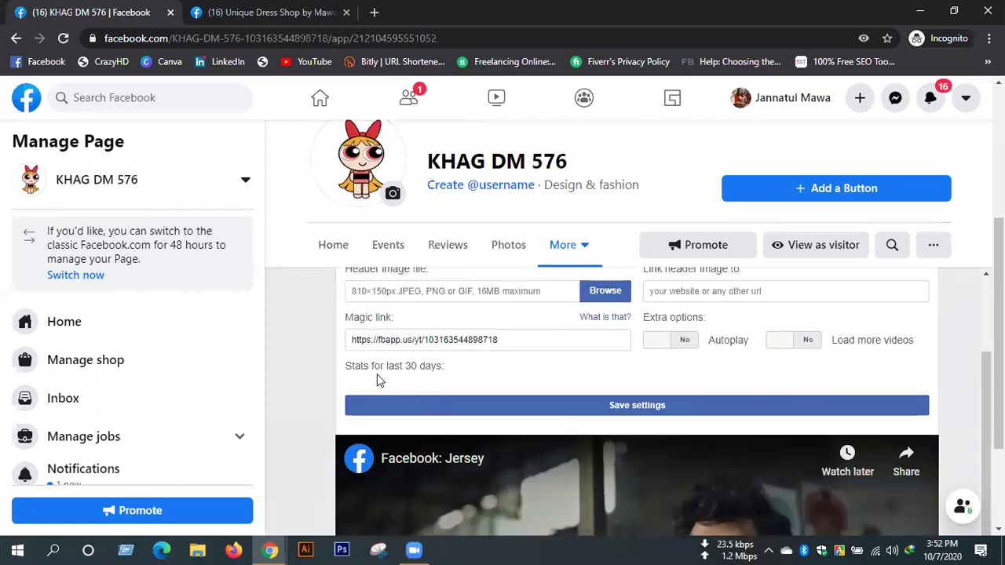
pyautogui.click(612, 411)
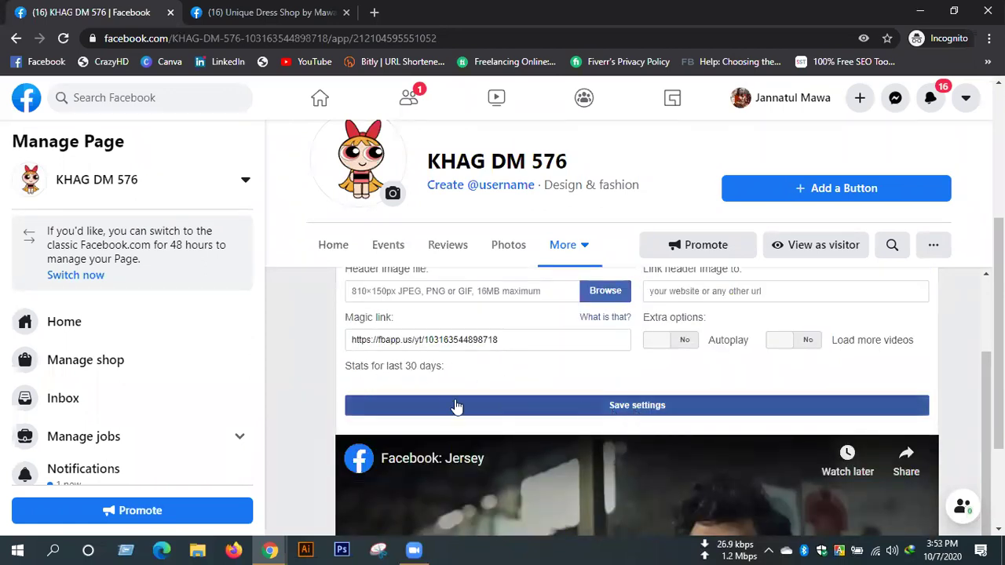
# - Review the Featured video ID and YouTube Channel ID fields above the embedded Facebook: Jersey video
pyautogui.scroll(-2, 582, 393)
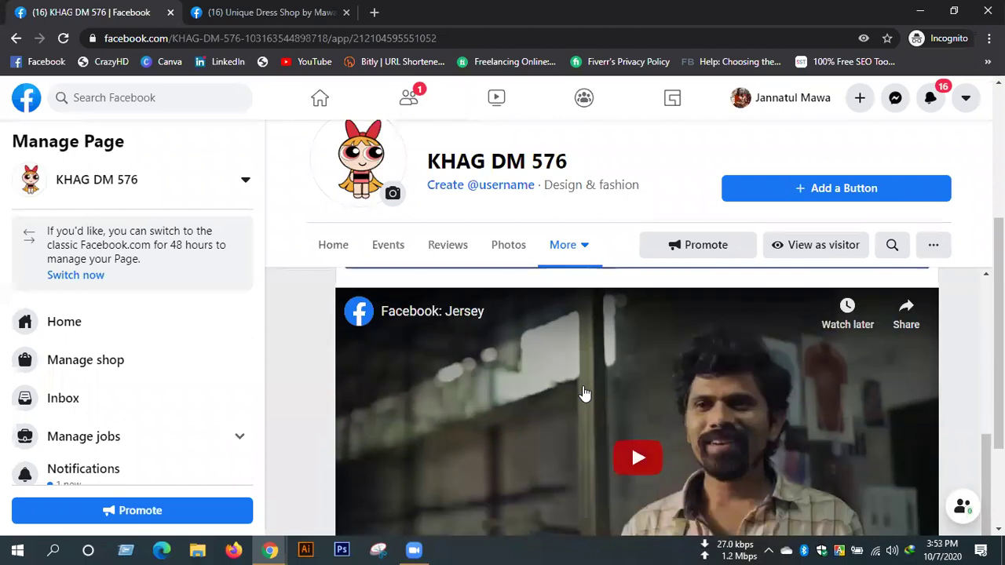
pyautogui.scroll(3, 583, 392)
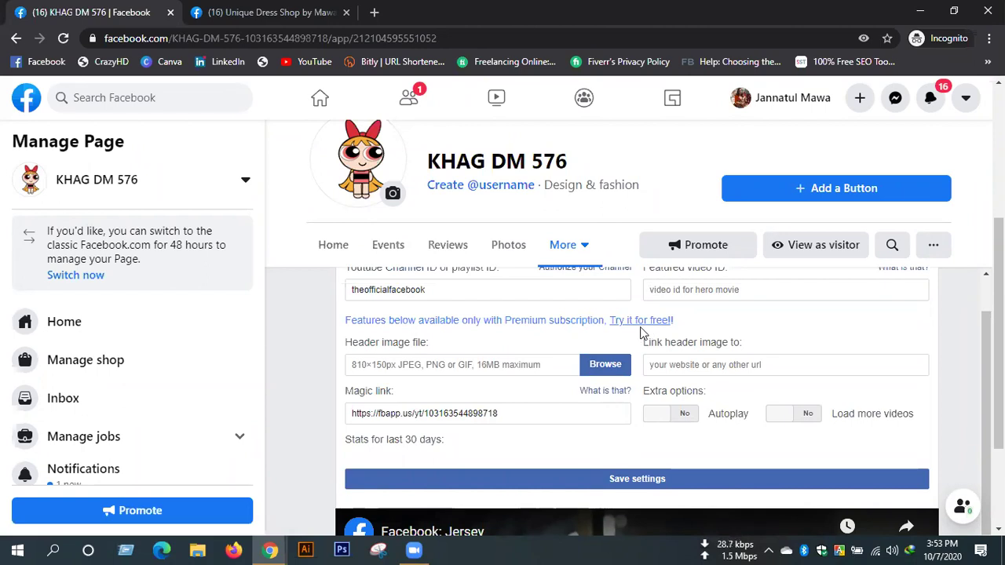
pyautogui.scroll(1, 506, 416)
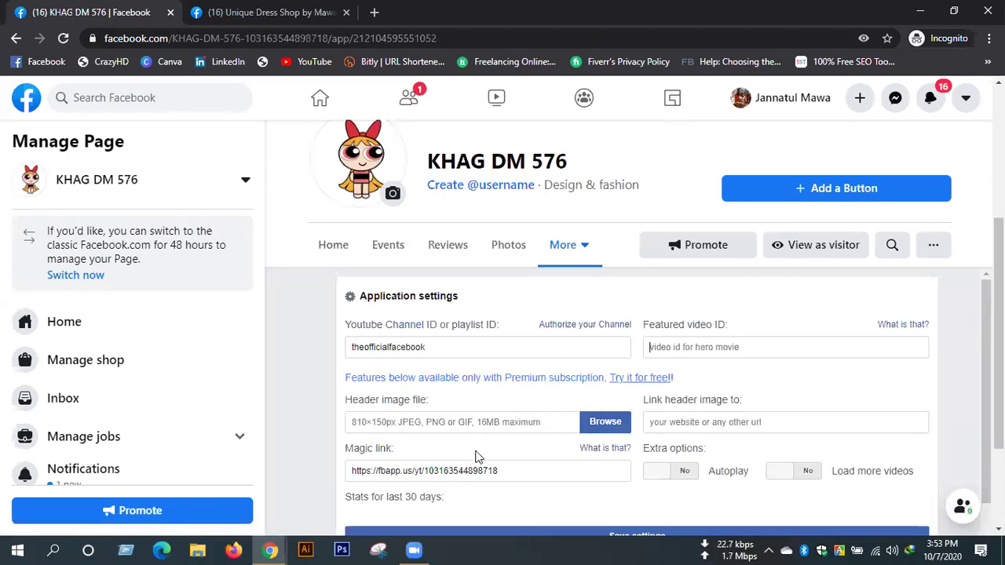
pyautogui.click(655, 344)
pyautogui.click(538, 346)
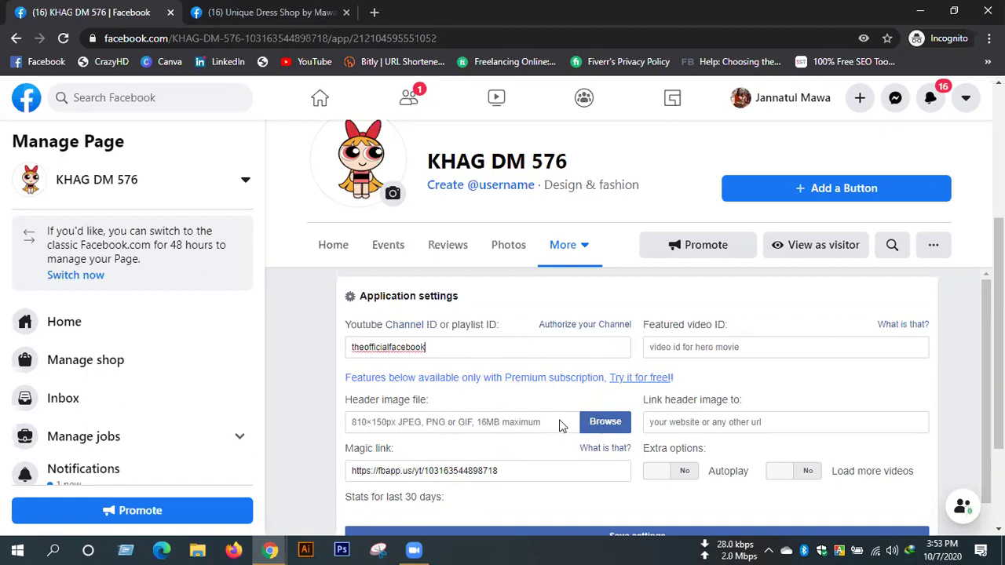
pyautogui.scroll(-2, 565, 422)
pyautogui.scroll(1, 578, 422)
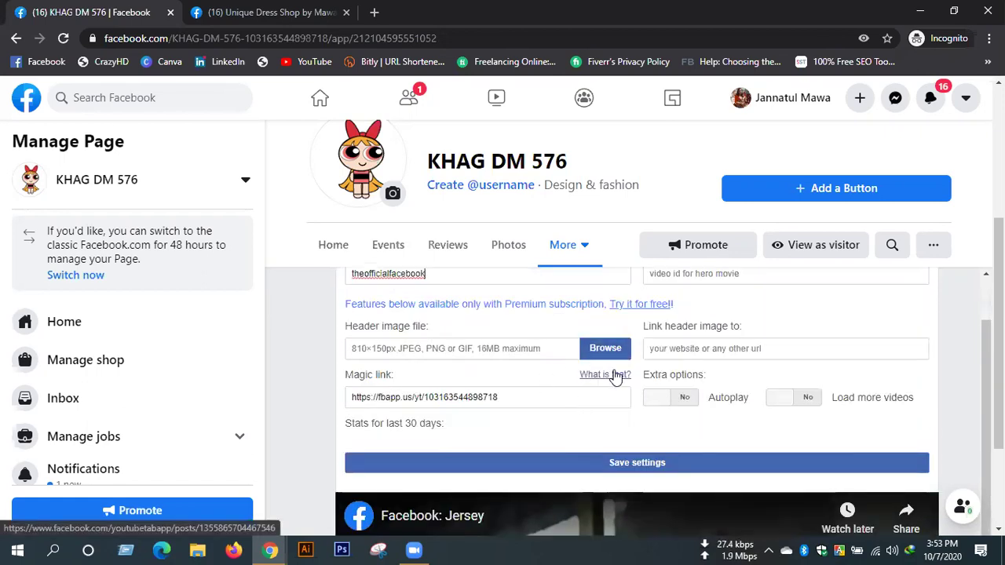
pyautogui.scroll(1, 616, 376)
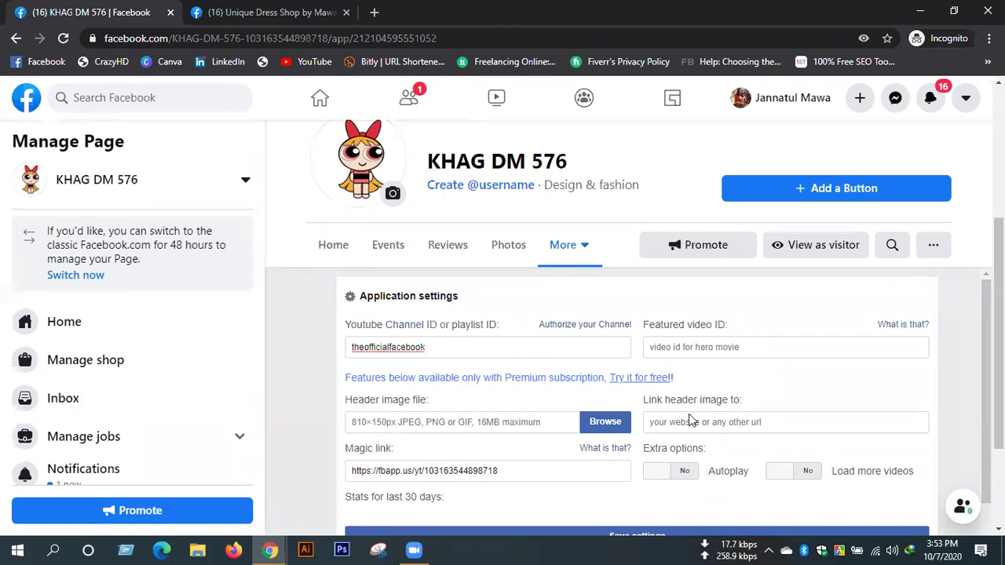
pyautogui.scroll(-3, 662, 468)
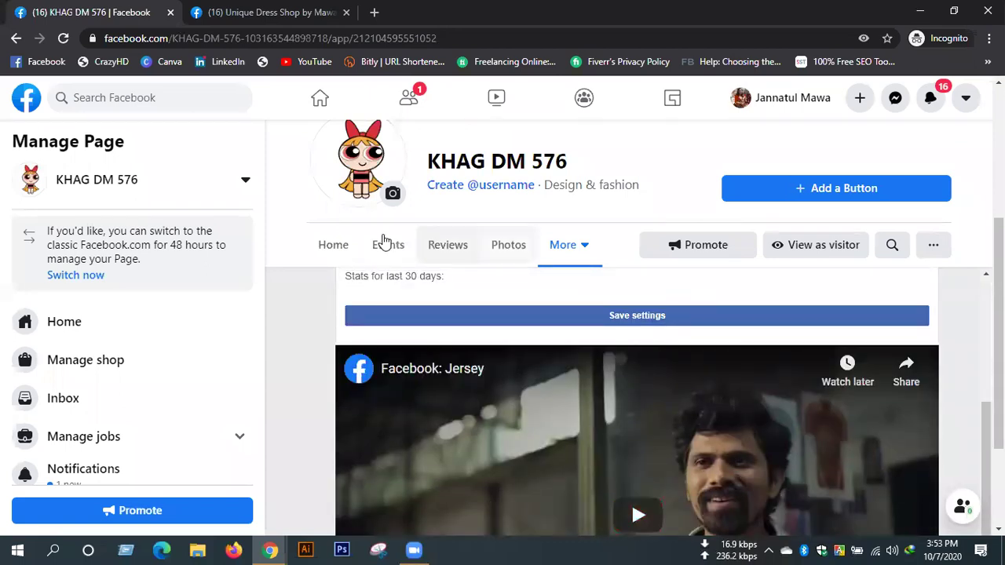
# - Switch to the KHAG DM 576 Home tab and scroll the Manage Page sidebar toward Settings
pyautogui.click(318, 251)
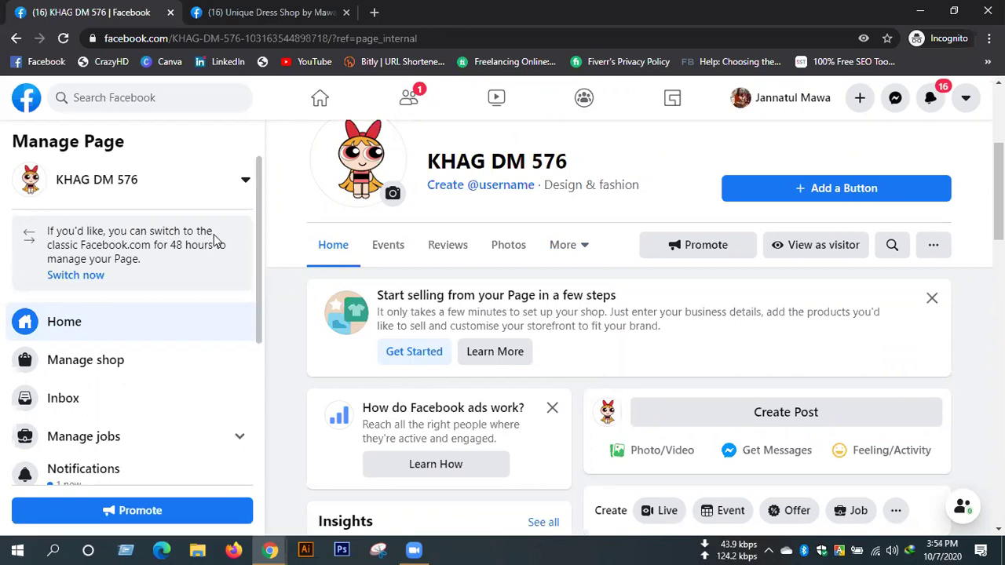
pyautogui.scroll(-3, 217, 277)
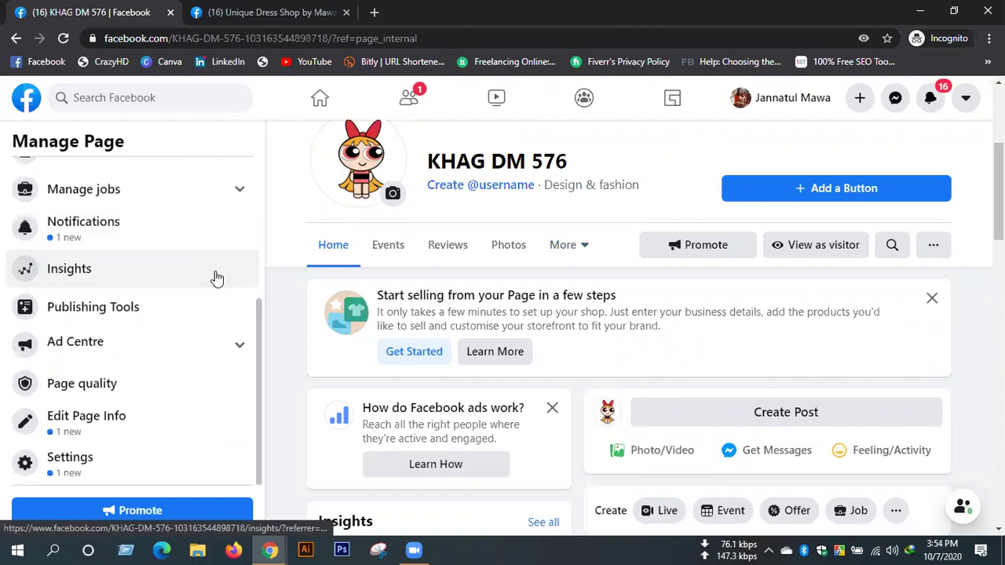
# - Open Page Settings and browse the General list of visibility, posting, messaging and tagging options
pyautogui.click(73, 474)
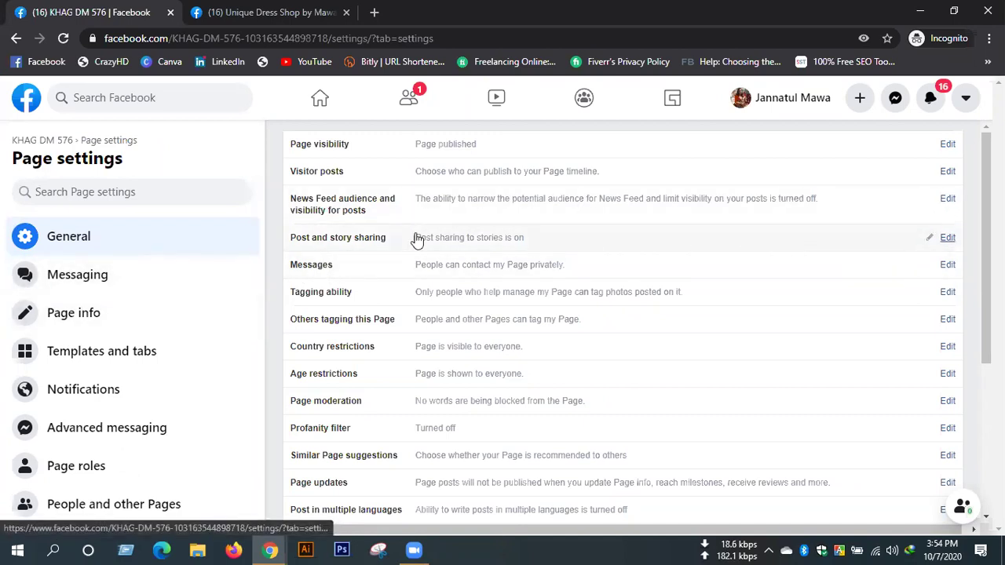
pyautogui.scroll(-3, 426, 201)
pyautogui.scroll(3, 471, 196)
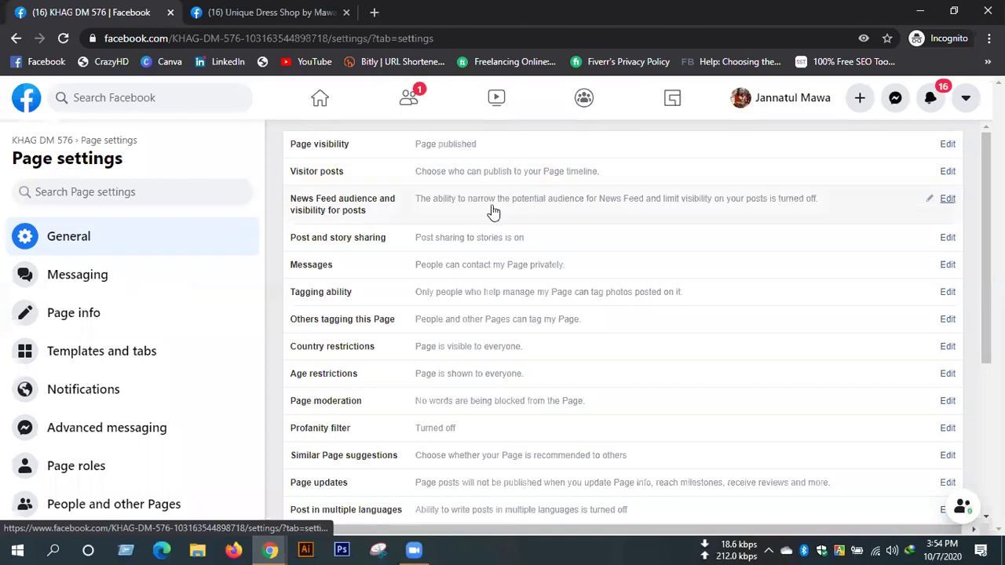
pyautogui.scroll(-3, 681, 249)
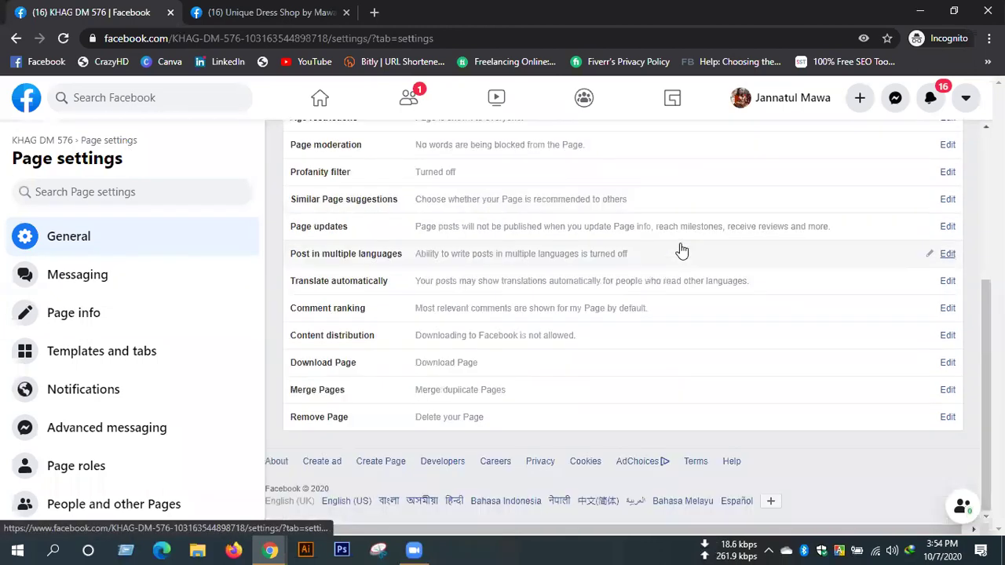
pyautogui.scroll(3, 680, 249)
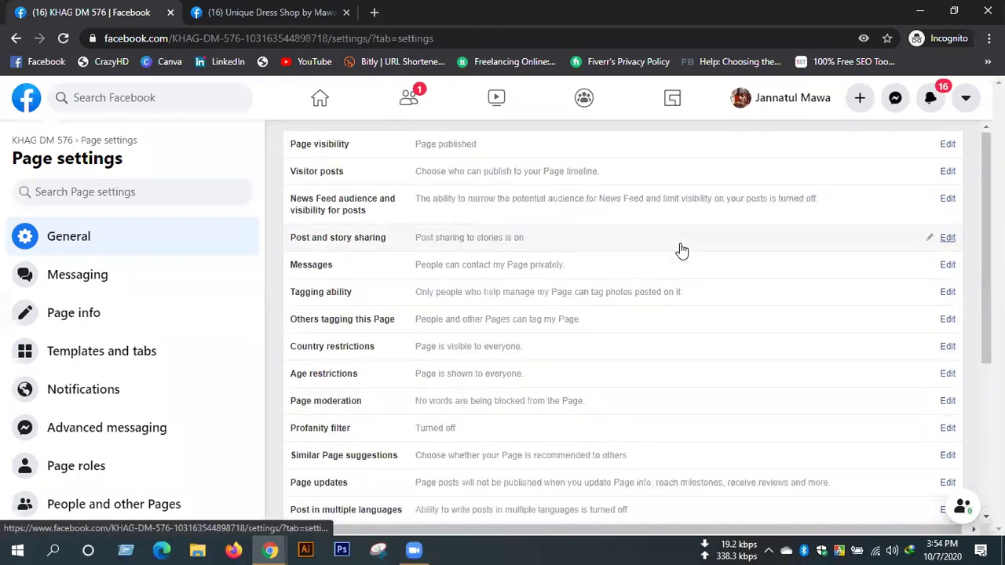
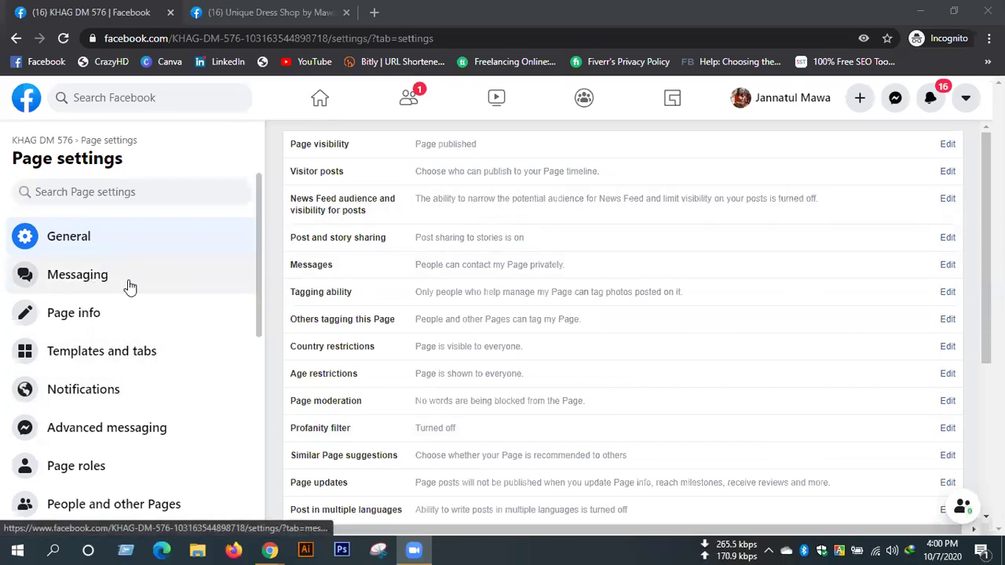
# - Open the Page's Messaging settings from the Page settings sidebar
pyautogui.scroll(-2, 128, 290)
pyautogui.scroll(-1, 128, 292)
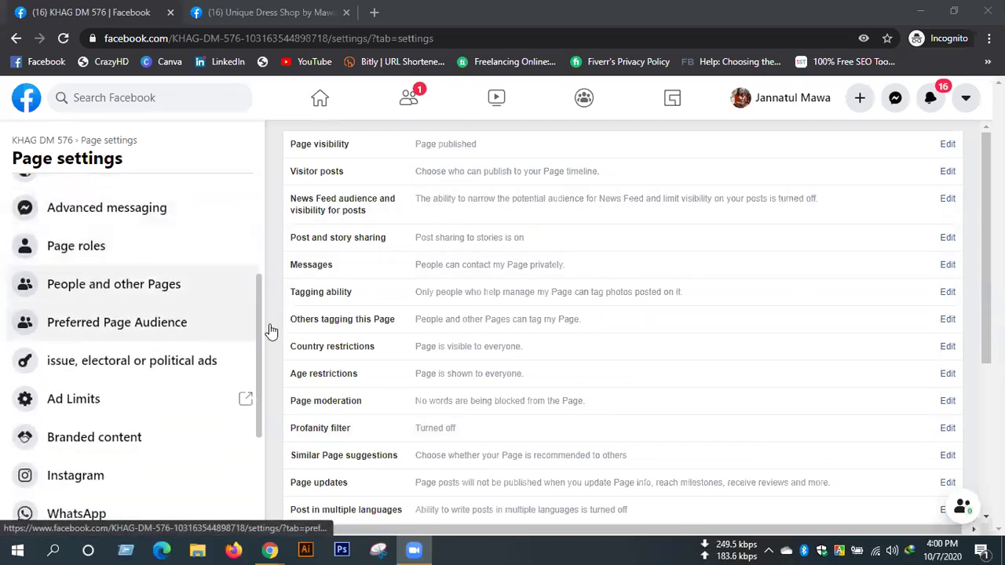
pyautogui.scroll(-3, 168, 429)
pyautogui.scroll(6, 168, 429)
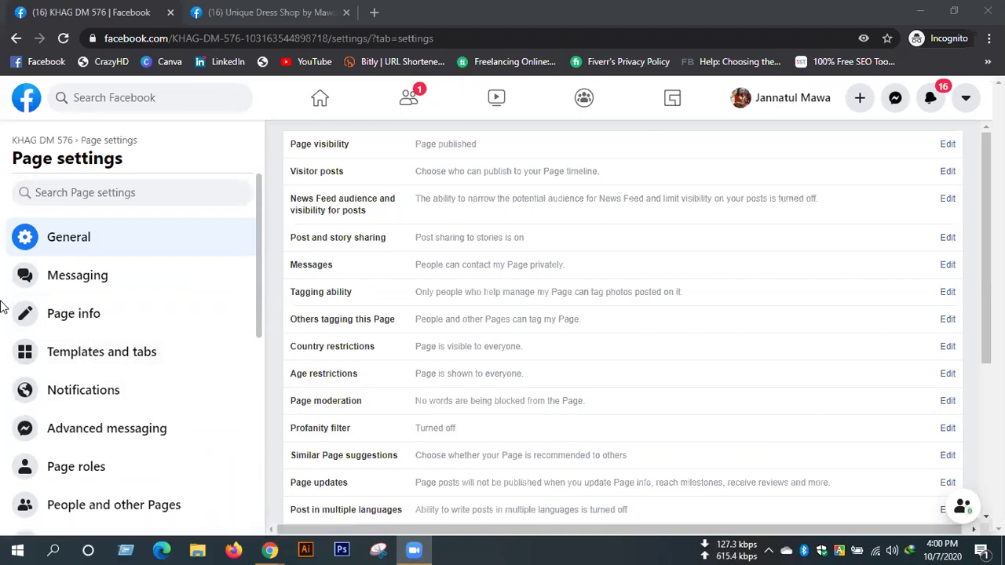
pyautogui.click(84, 274)
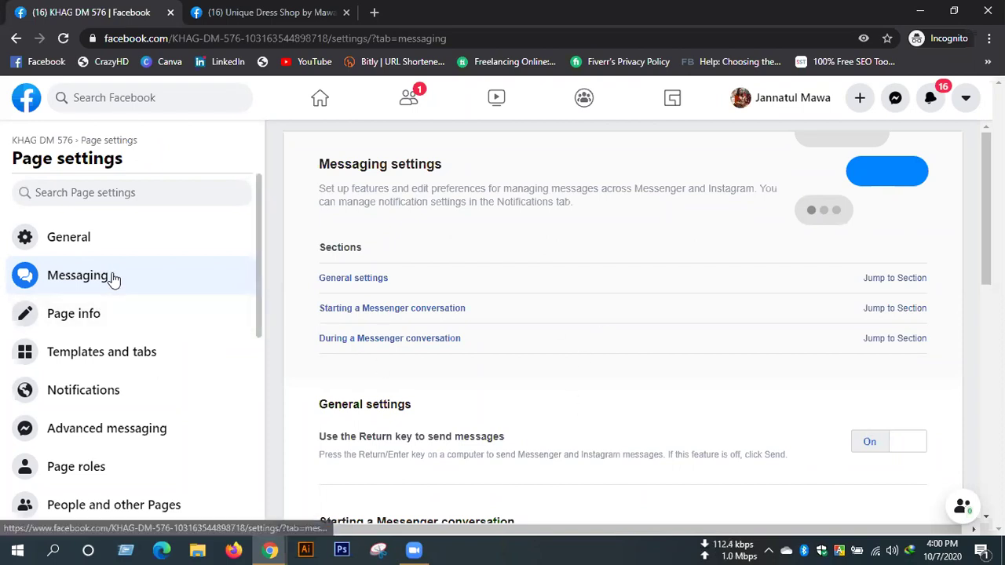
pyautogui.scroll(-2, 498, 282)
pyautogui.scroll(-5, 494, 287)
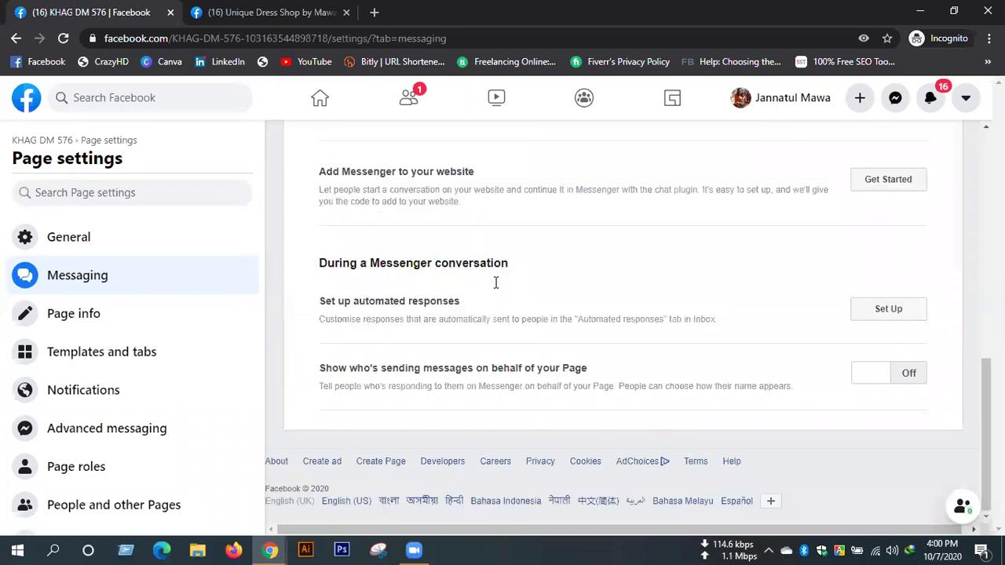
pyautogui.scroll(5, 492, 284)
pyautogui.scroll(2, 490, 288)
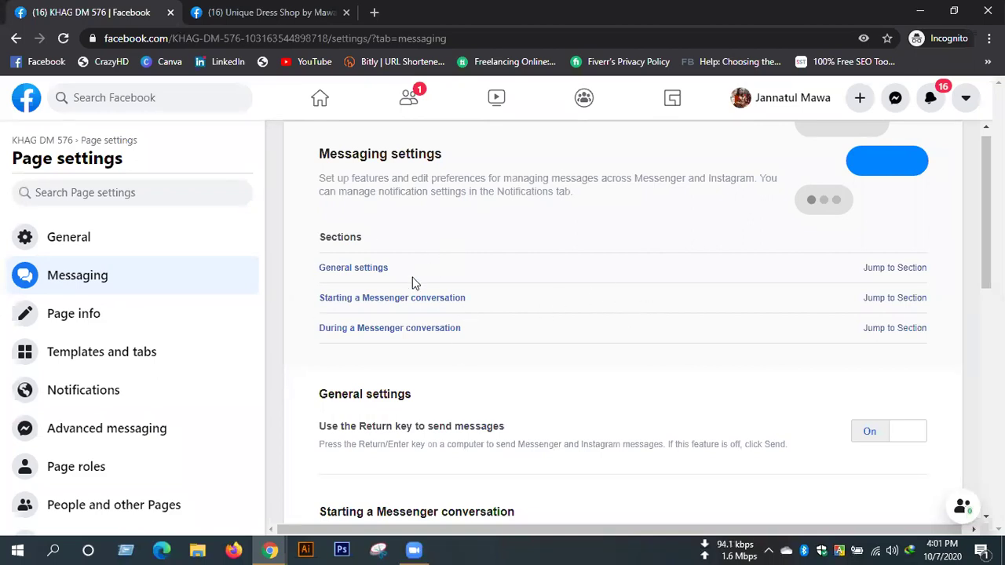
pyautogui.scroll(-2, 412, 284)
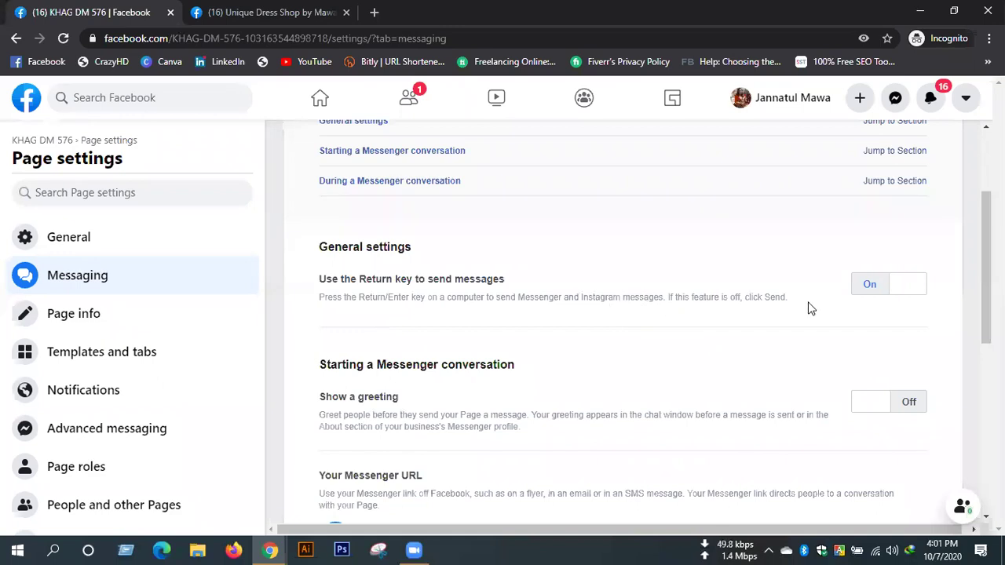
pyautogui.click(896, 292)
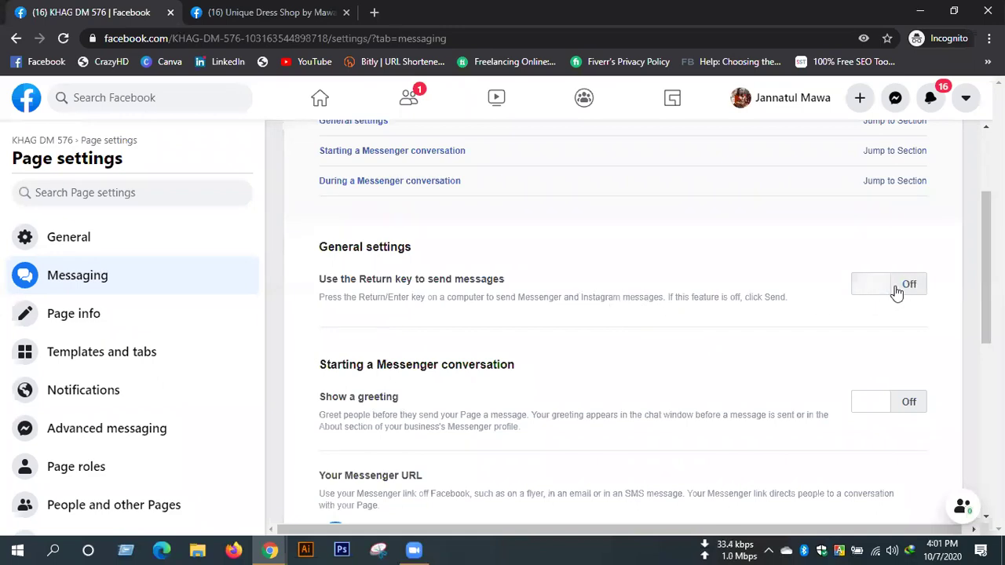
pyautogui.click(873, 291)
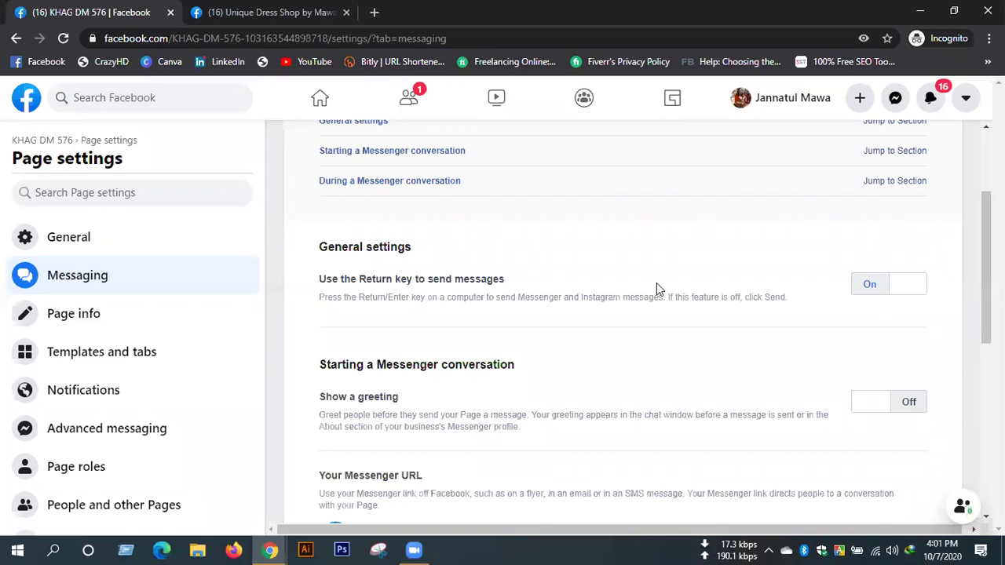
pyautogui.scroll(-3, 733, 283)
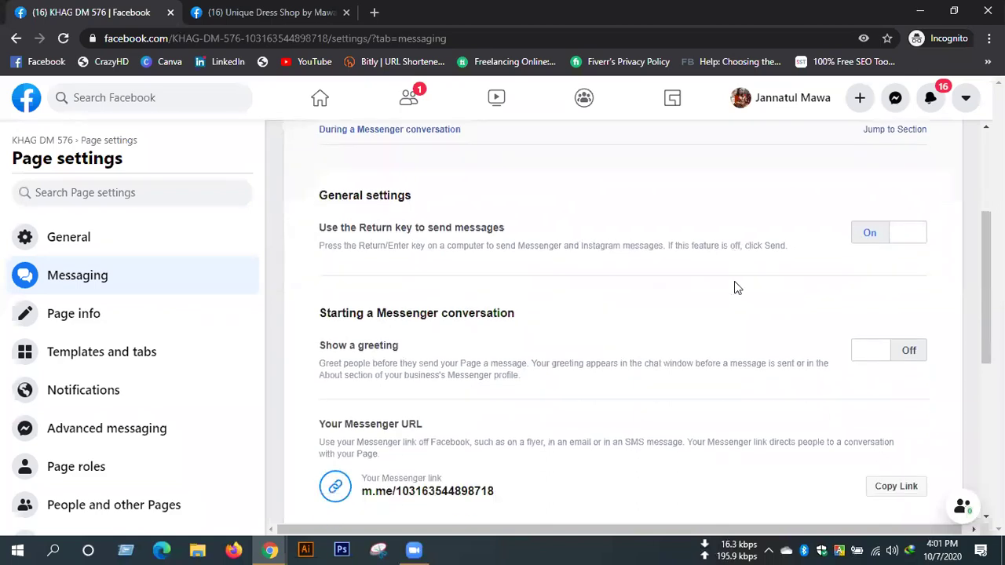
pyautogui.scroll(1, 734, 281)
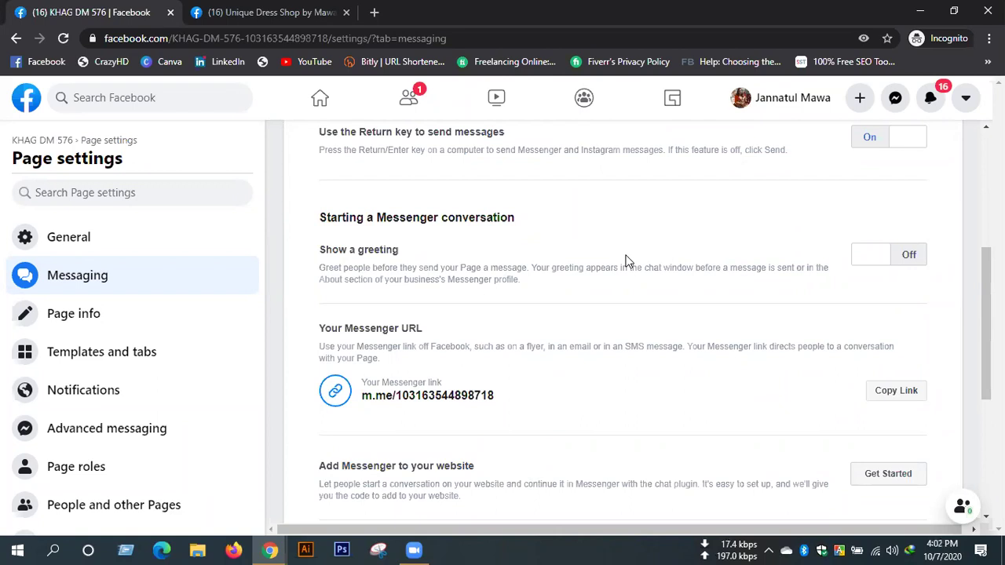
# - Switch Show a greeting on and open the default greeting text for editing
pyautogui.click(900, 266)
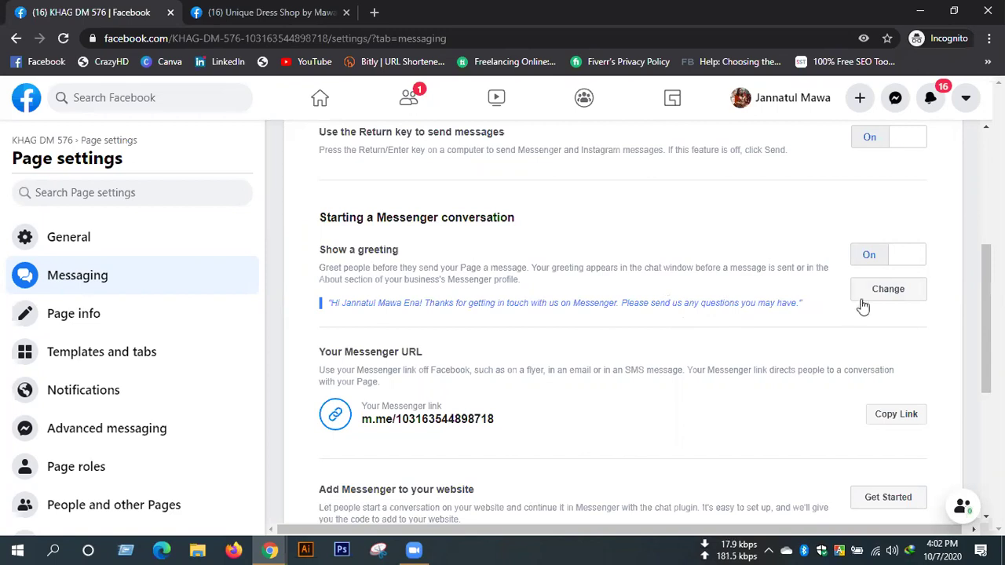
pyautogui.click(885, 290)
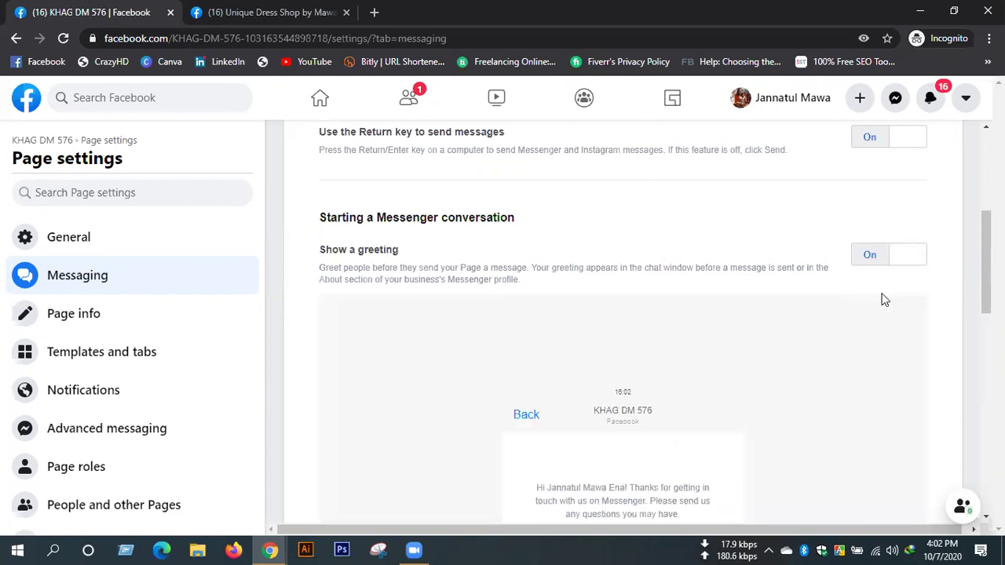
pyautogui.scroll(-3, 713, 314)
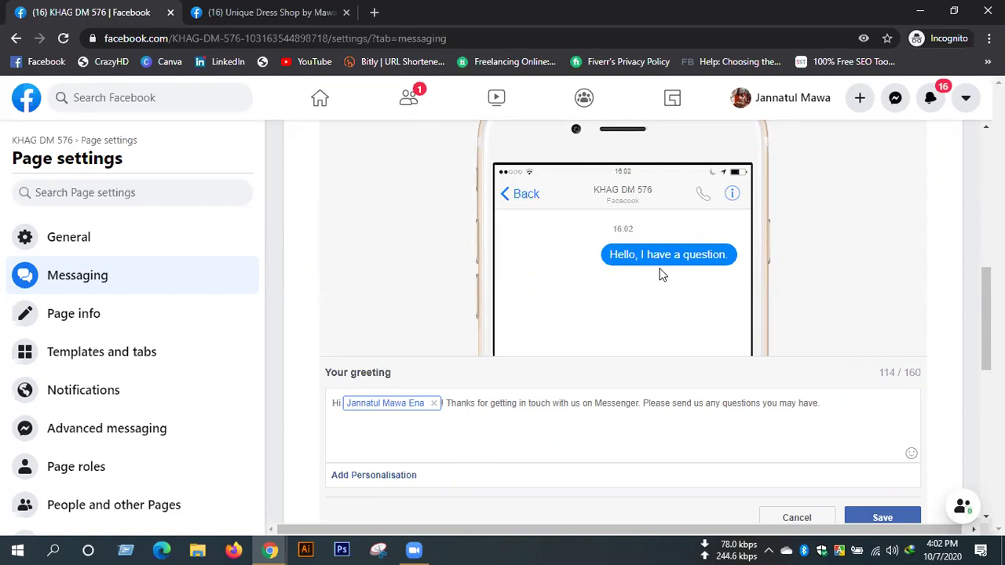
# - Replace the greeting's existing name tag with a recipient first-name tag after 'Hi'
pyautogui.scroll(-1, 673, 255)
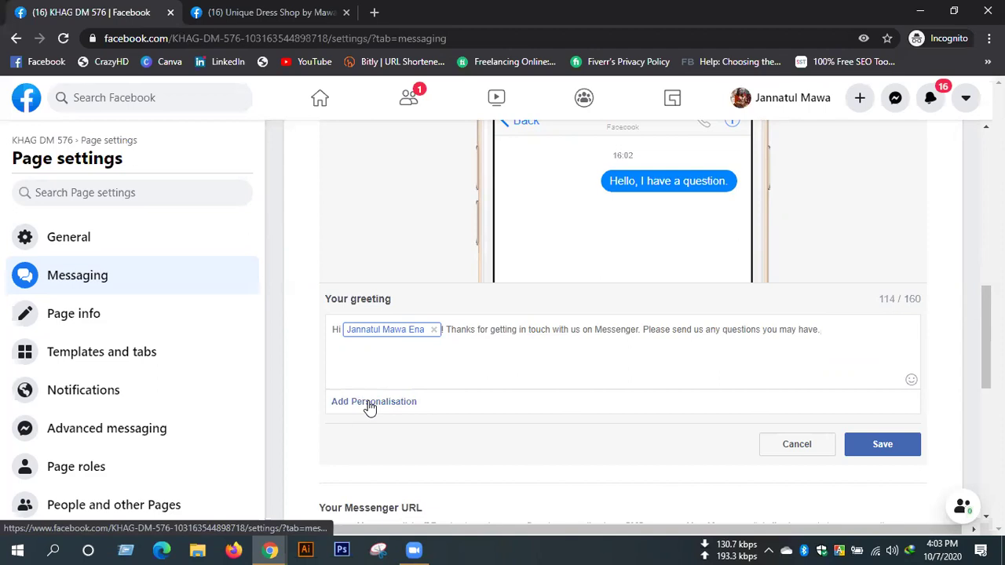
pyautogui.click(432, 330)
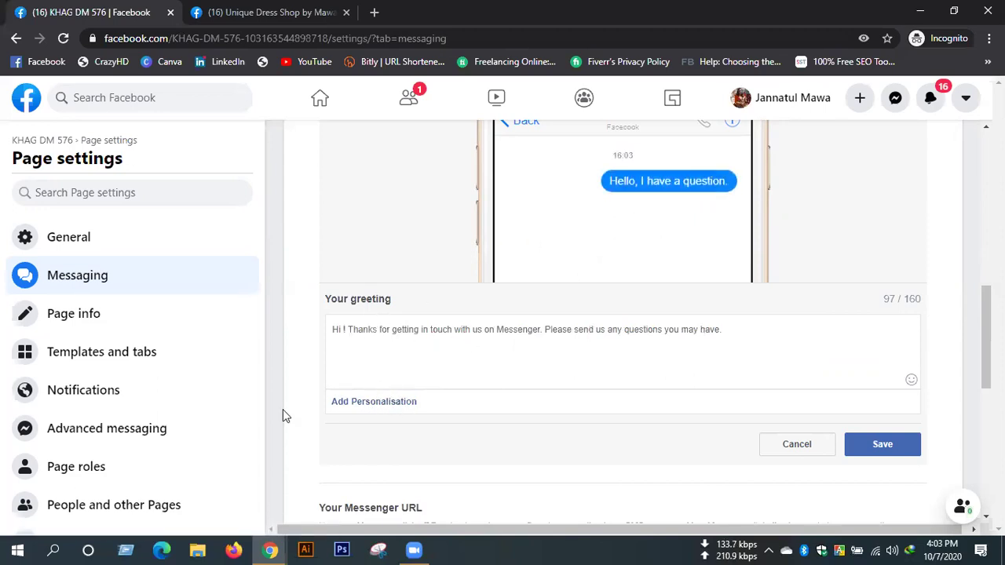
pyautogui.click(370, 408)
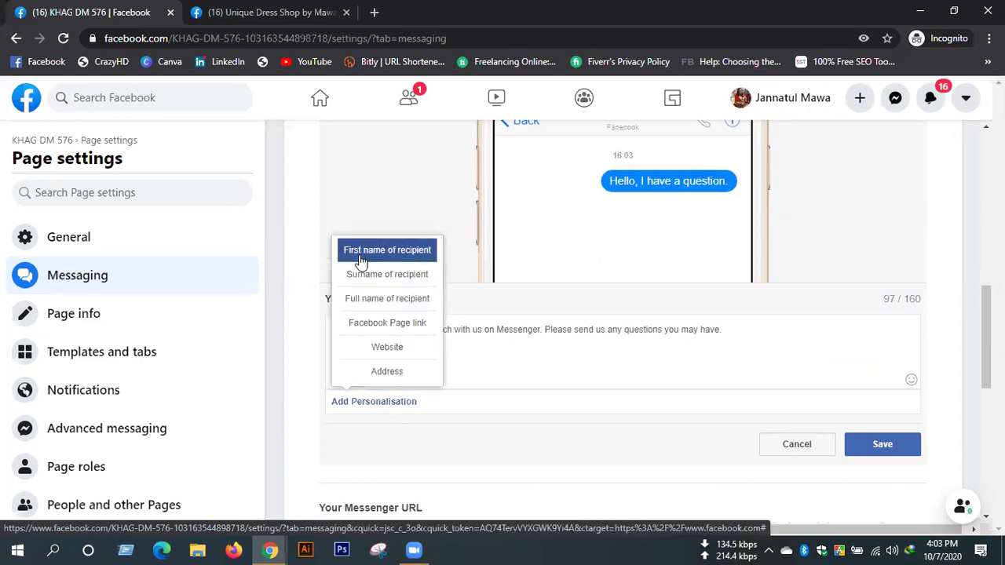
pyautogui.click(408, 251)
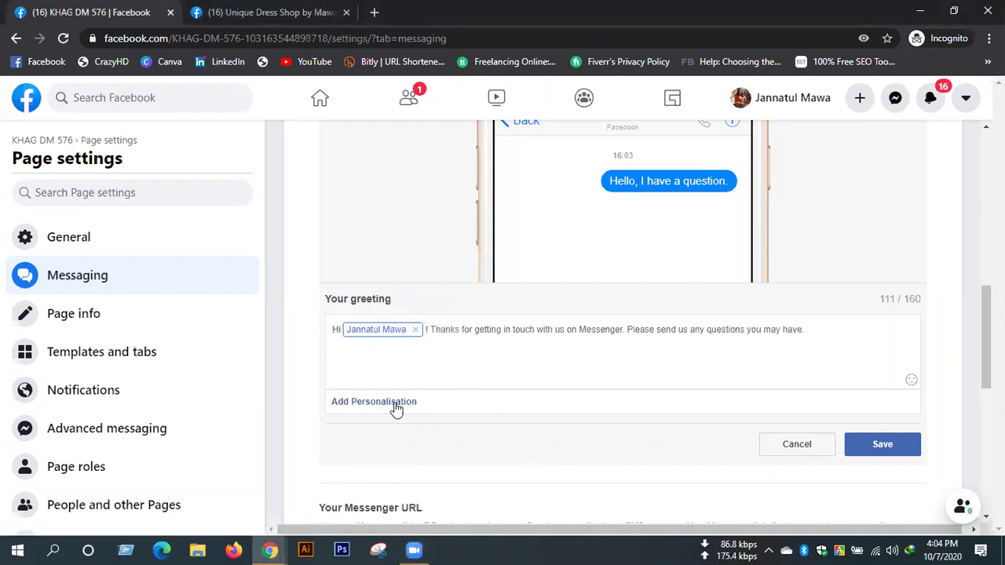
# - Swap the first-name tag for a surname tag, then settle on the full-name tag
pyautogui.click(414, 331)
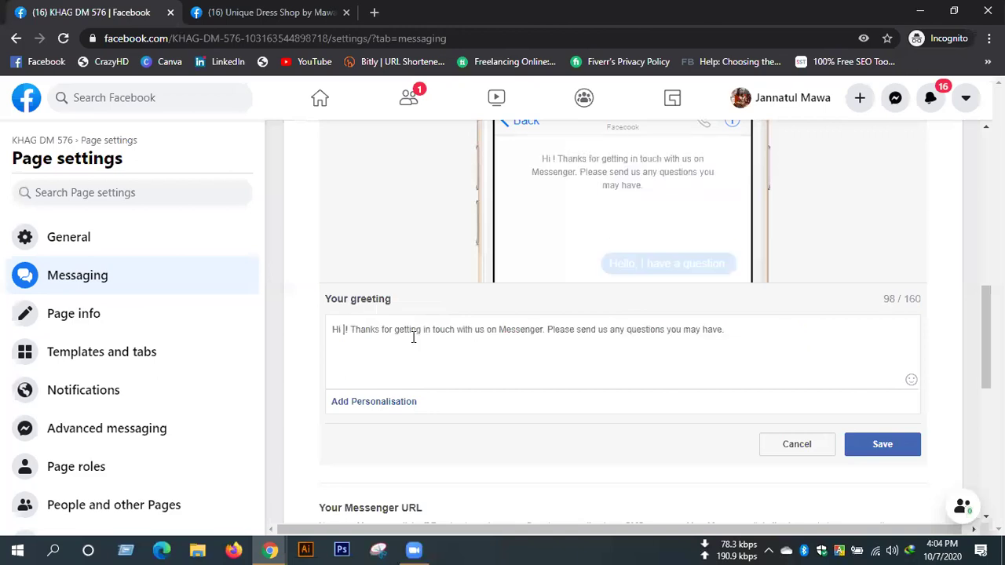
pyautogui.click(401, 405)
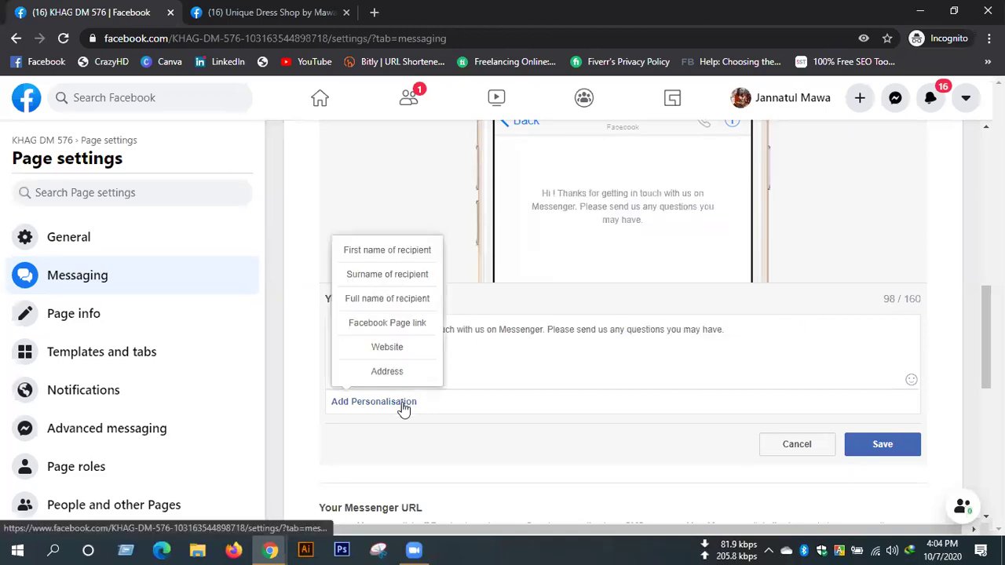
pyautogui.click(396, 285)
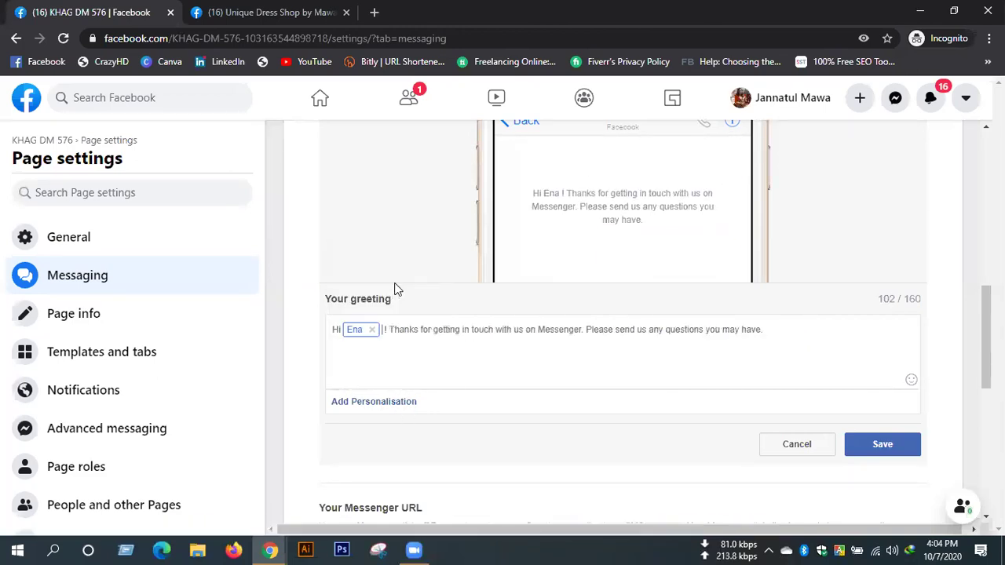
pyautogui.click(371, 330)
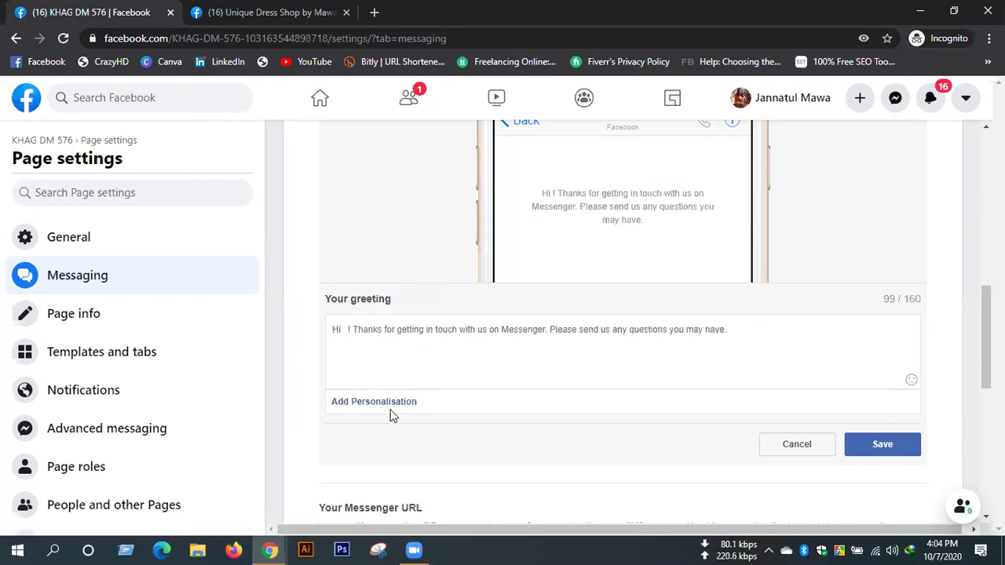
pyautogui.click(388, 404)
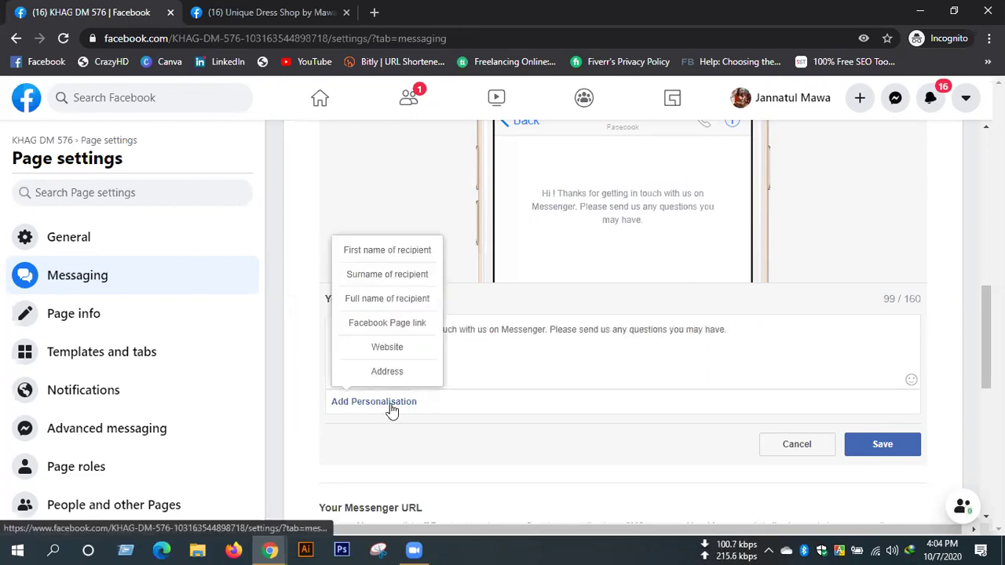
pyautogui.click(357, 300)
# - Try adding the Facebook Page link tag at the greeting's end, dismissing the character-limit warning
pyautogui.click(854, 336)
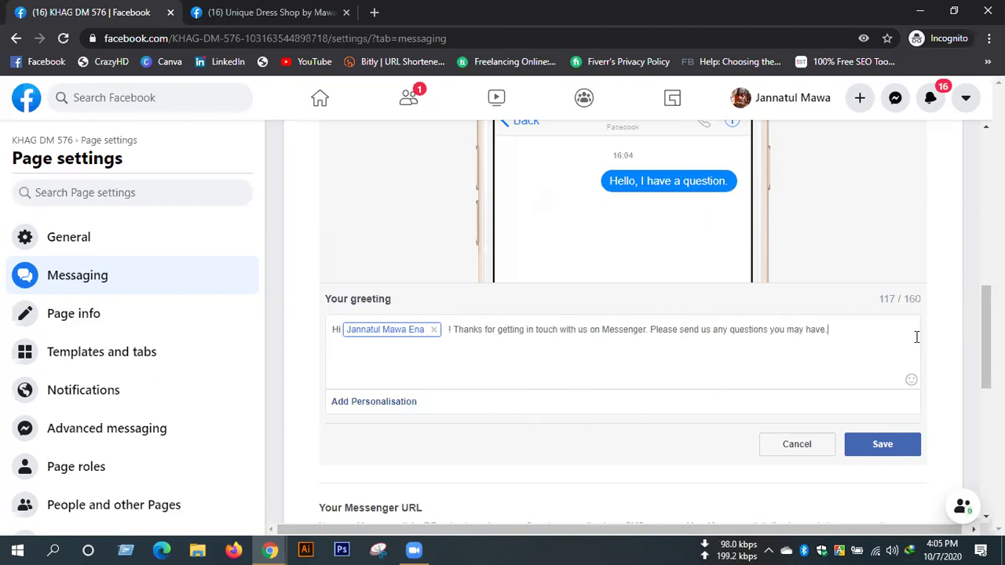
pyautogui.click(398, 403)
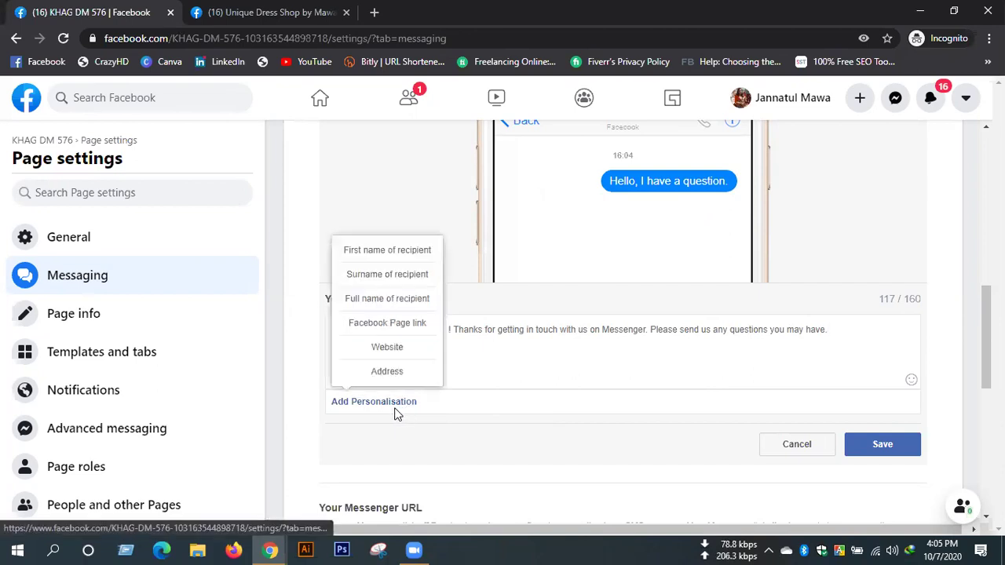
pyautogui.click(393, 336)
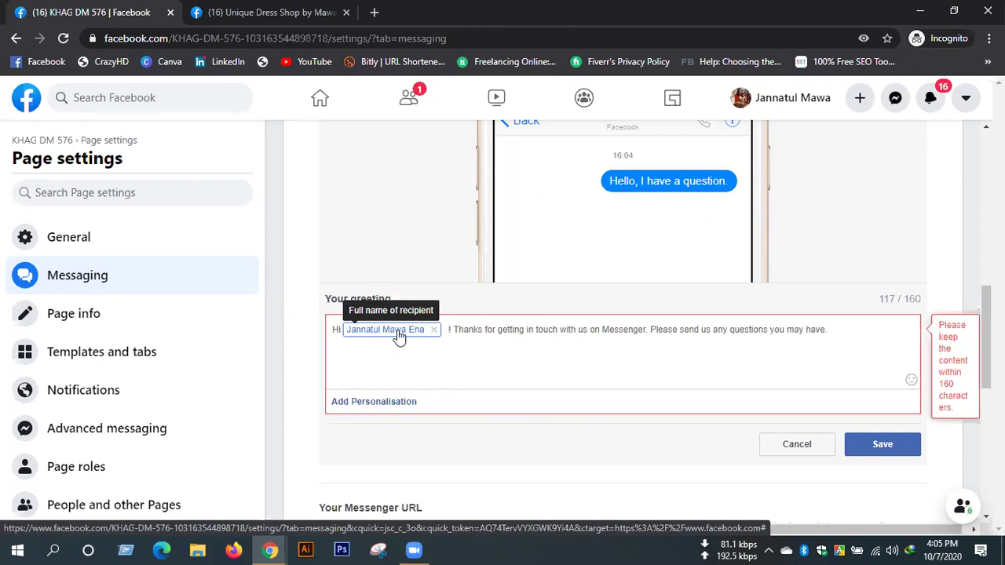
pyautogui.click(552, 370)
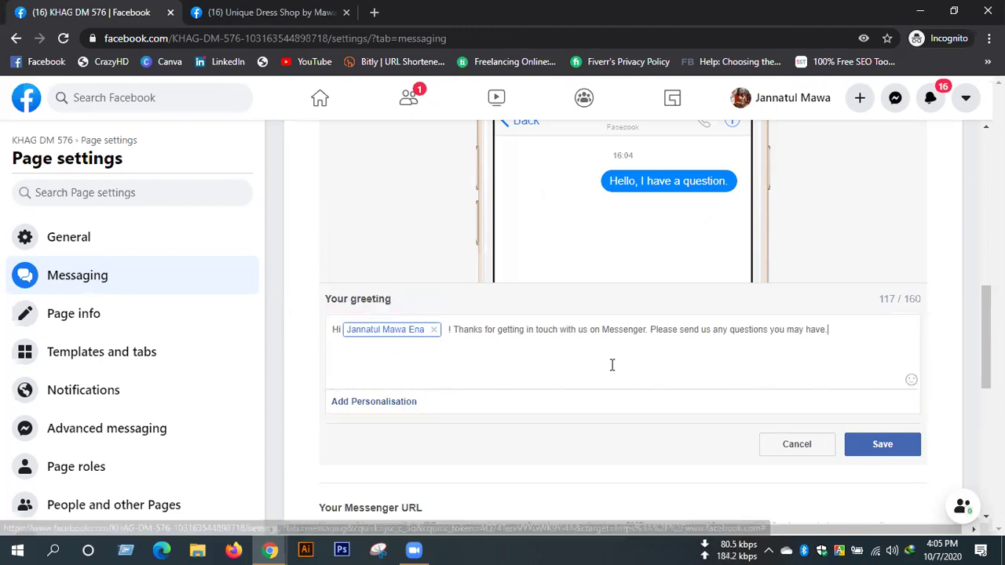
pyautogui.click(389, 403)
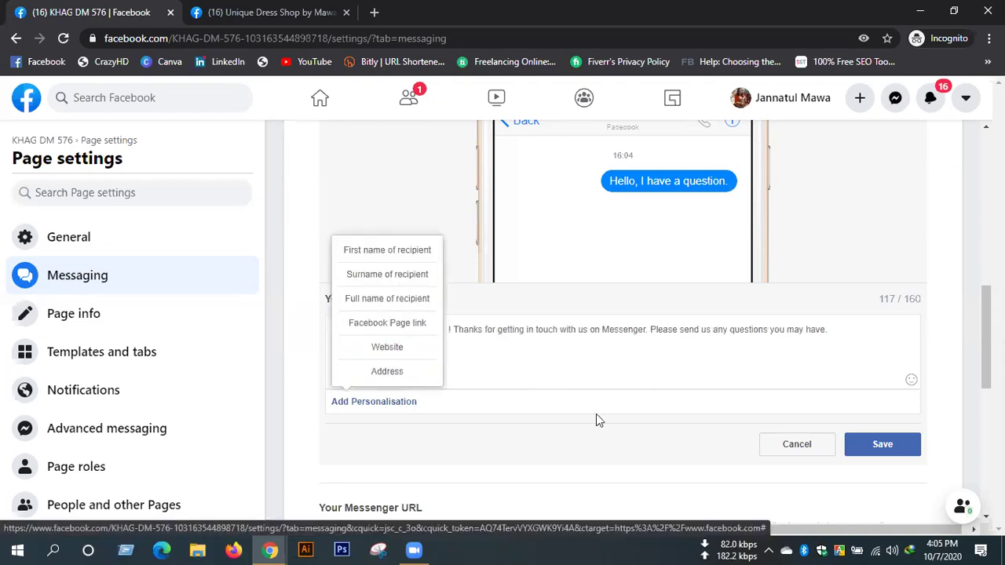
pyautogui.click(867, 337)
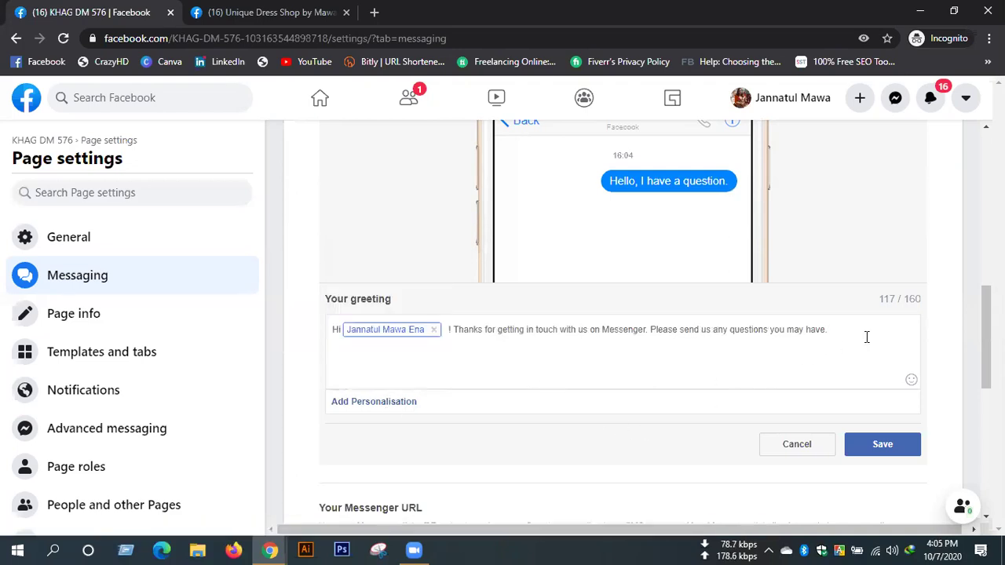
pyautogui.click(370, 404)
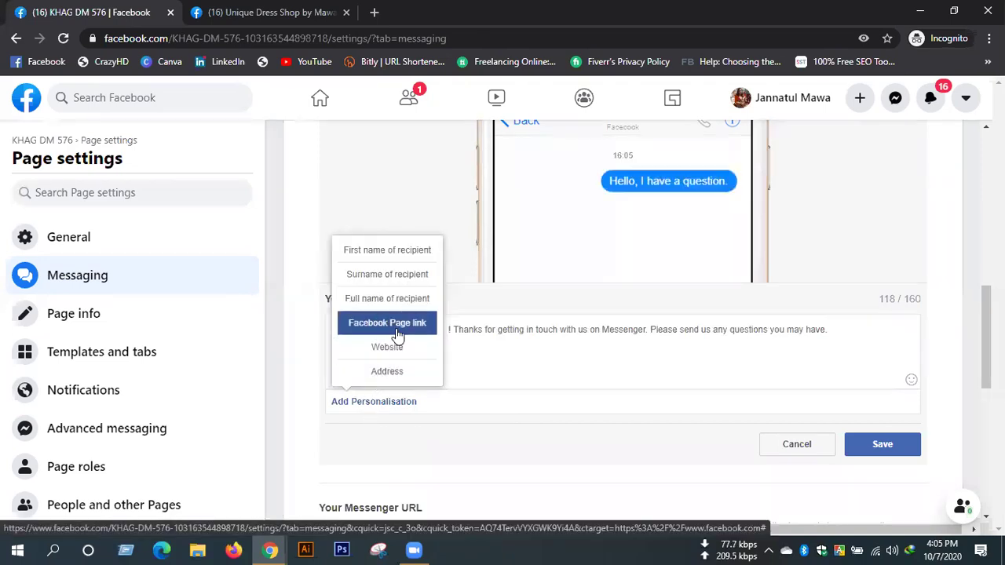
pyautogui.click(398, 330)
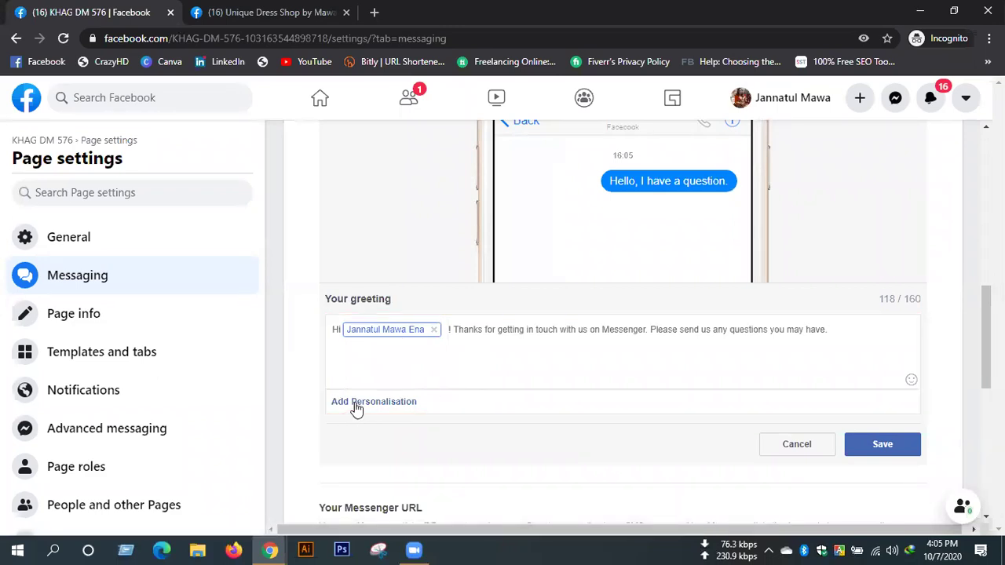
# - Insert the Page's website and address tags, then remove both again
pyautogui.click(353, 405)
pyautogui.click(373, 348)
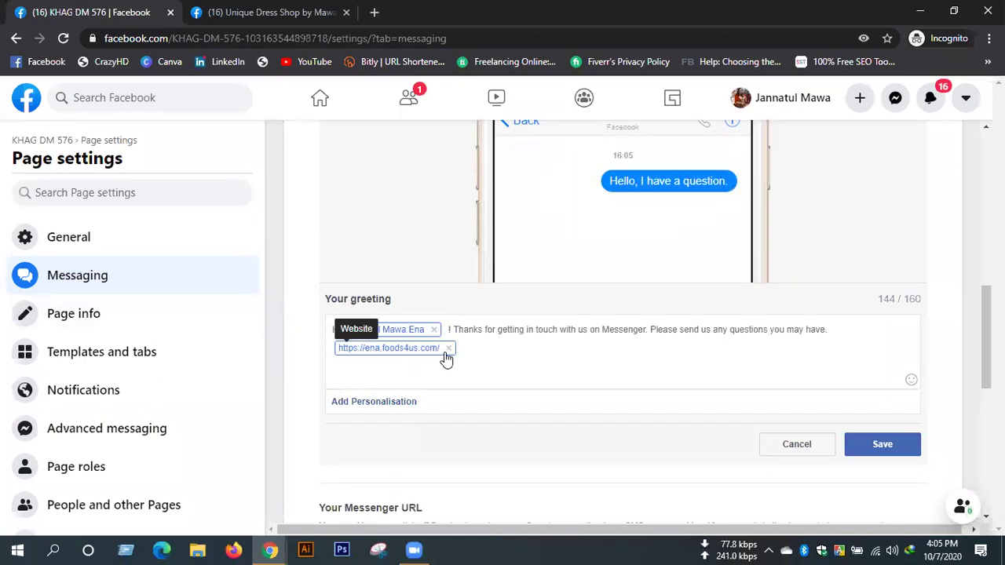
pyautogui.click(449, 348)
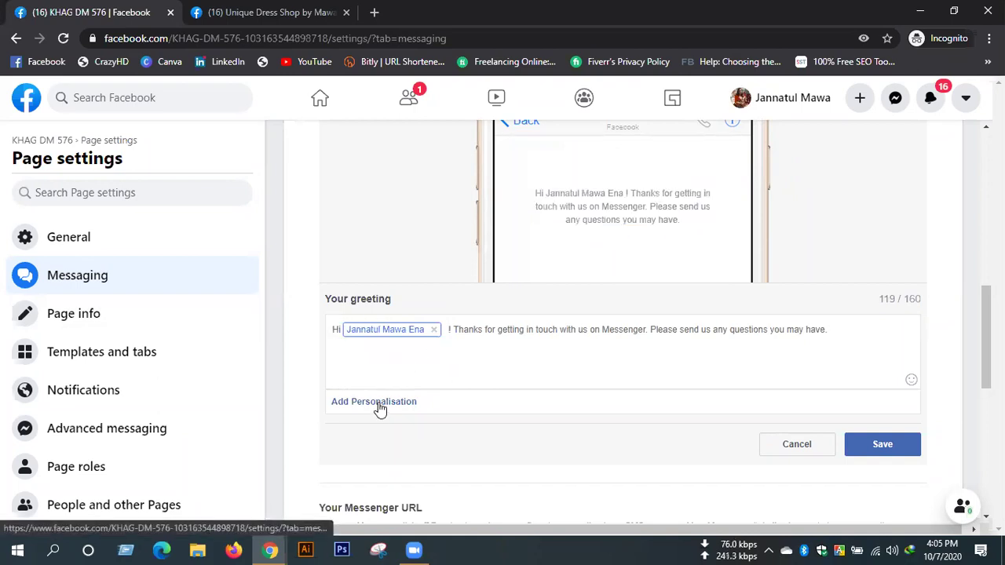
pyautogui.click(379, 404)
pyautogui.click(386, 371)
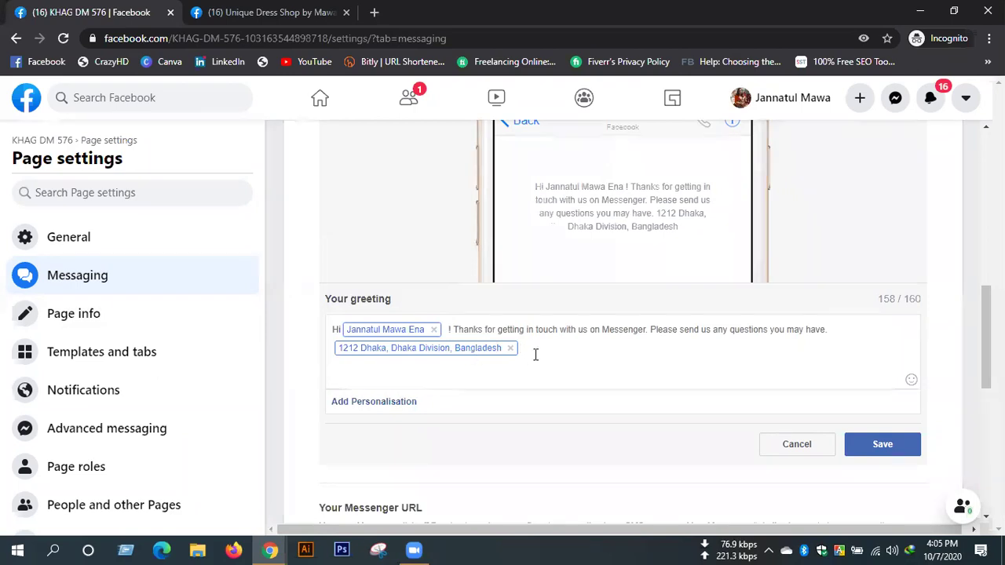
pyautogui.click(509, 350)
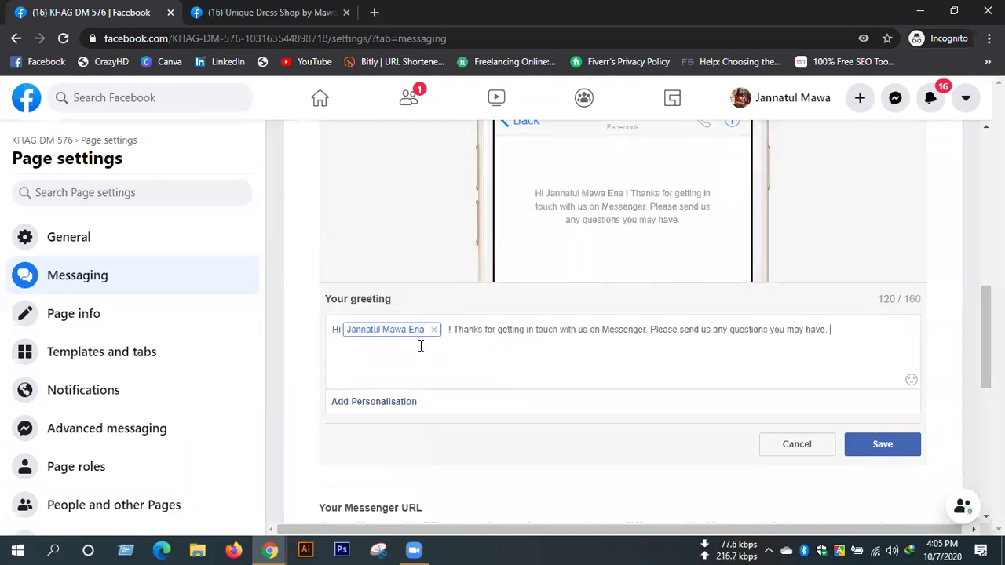
pyautogui.scroll(-4, 630, 369)
pyautogui.scroll(3, 632, 370)
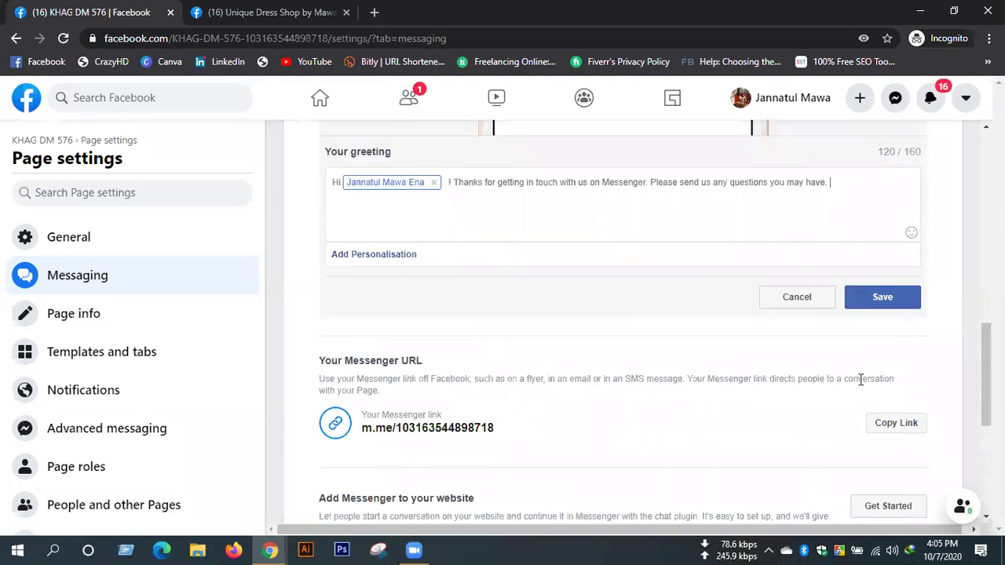
# - Save the full-name greeting and return to the Starting a Messenger conversation section
pyautogui.click(871, 306)
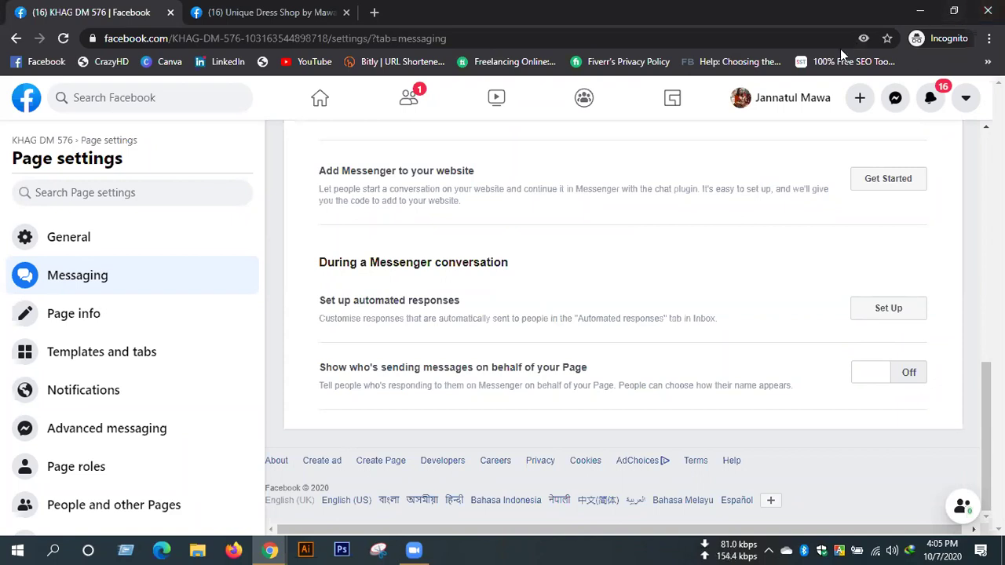
pyautogui.scroll(2, 791, 281)
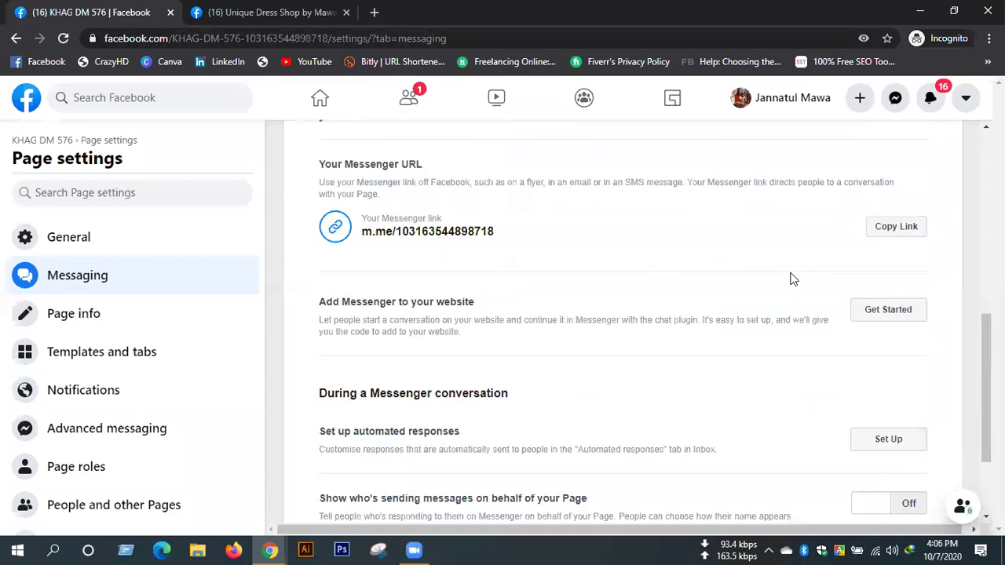
pyautogui.scroll(2, 792, 280)
pyautogui.scroll(-2, 790, 278)
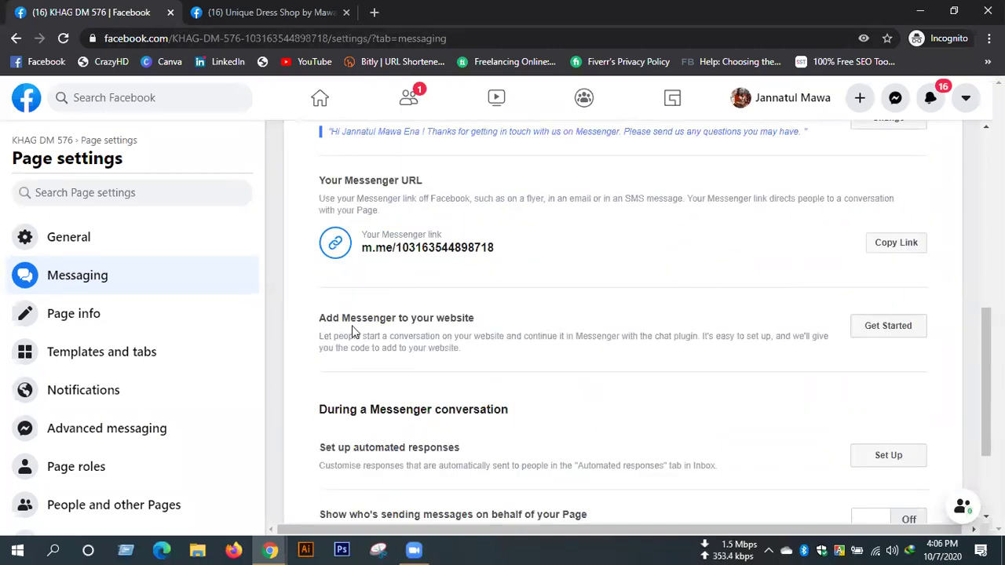
pyautogui.scroll(2, 488, 302)
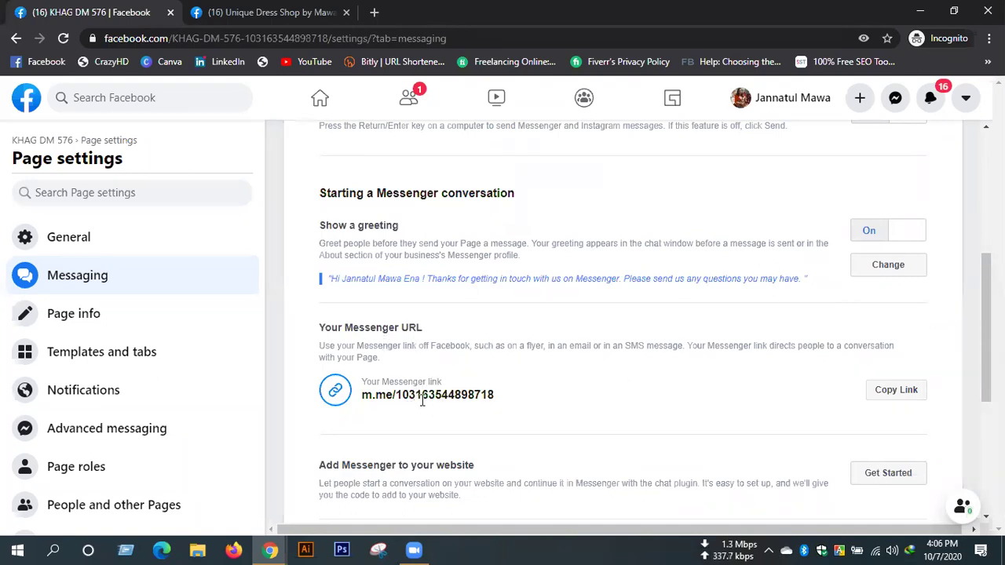
pyautogui.click(893, 393)
pyautogui.scroll(-1, 889, 398)
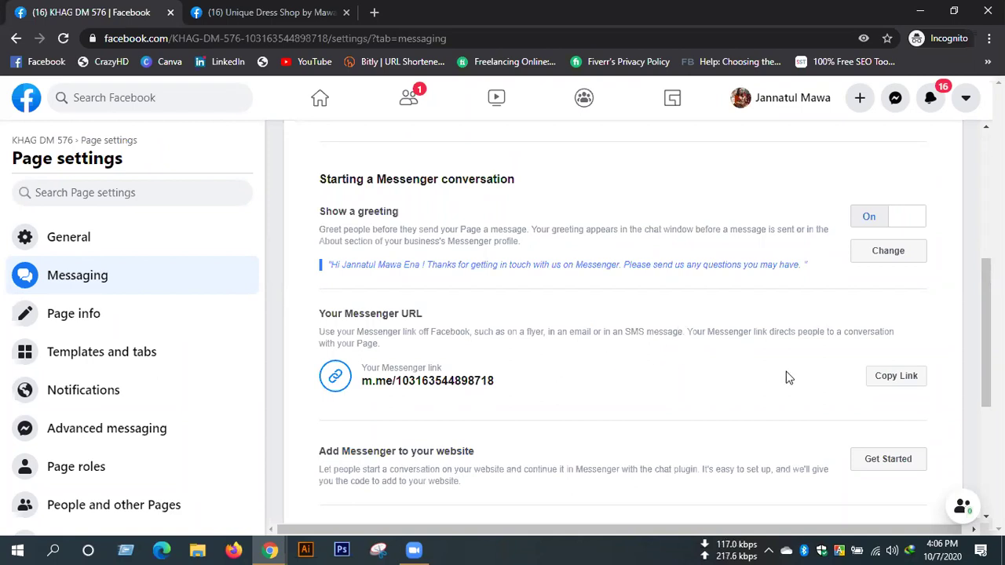
pyautogui.scroll(-2, 882, 379)
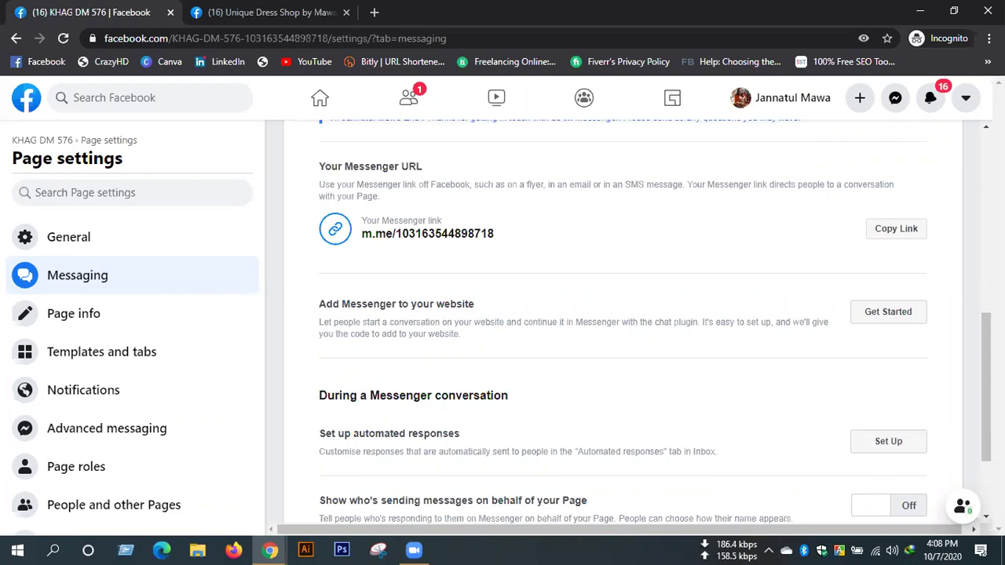
pyautogui.scroll(-2, 592, 447)
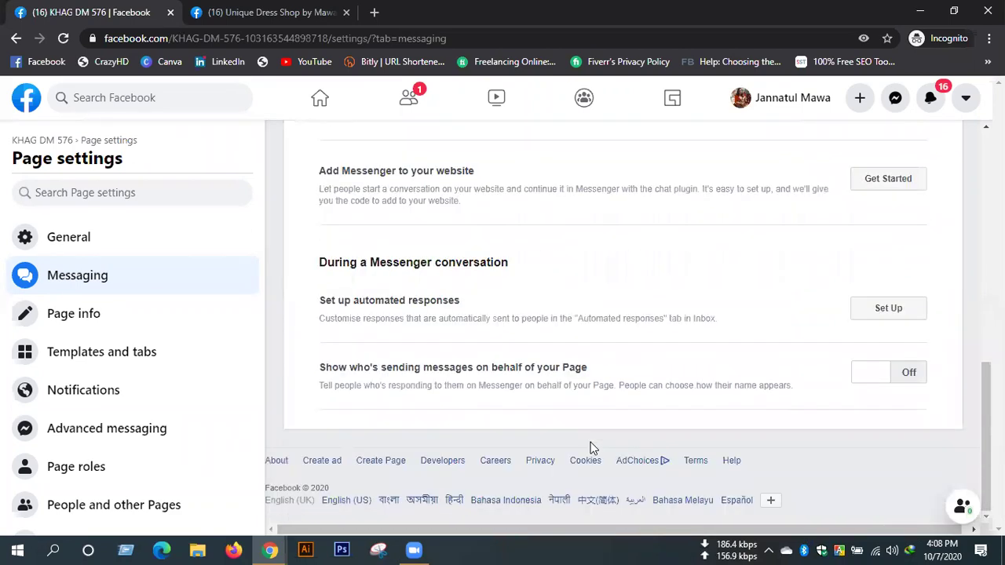
pyautogui.scroll(3, 592, 447)
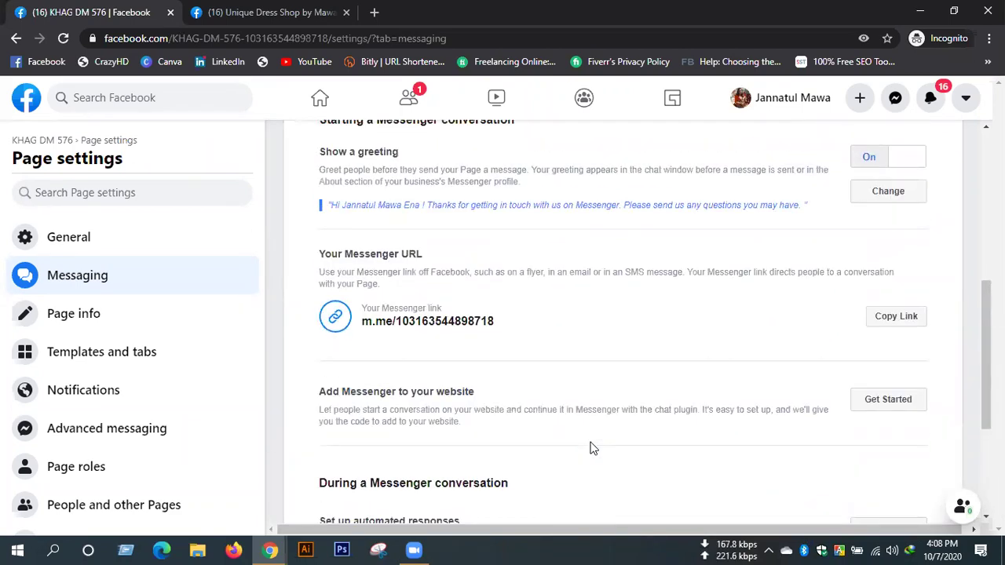
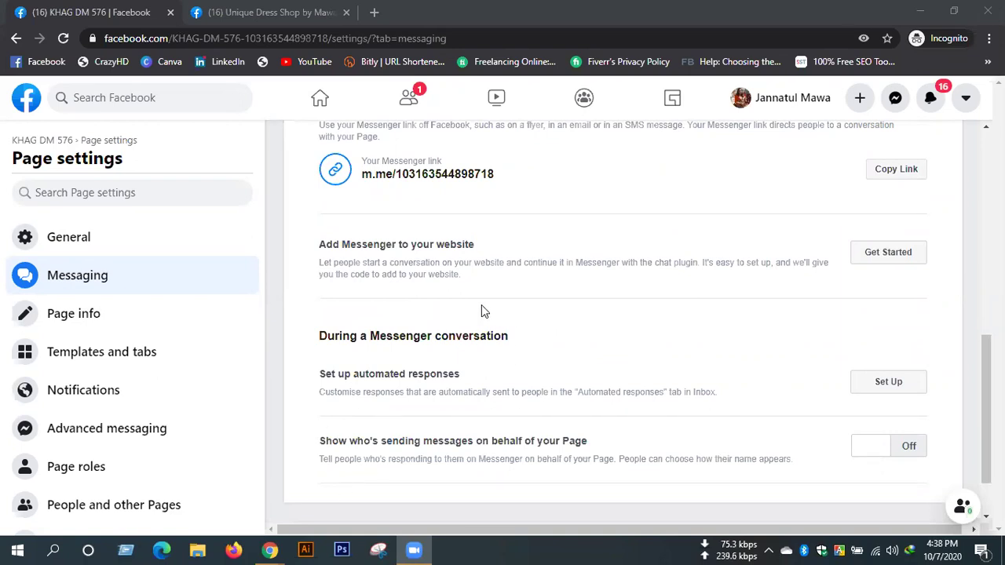
# - Start setting up automated responses from the Page's messaging settings
pyautogui.scroll(-1, 481, 311)
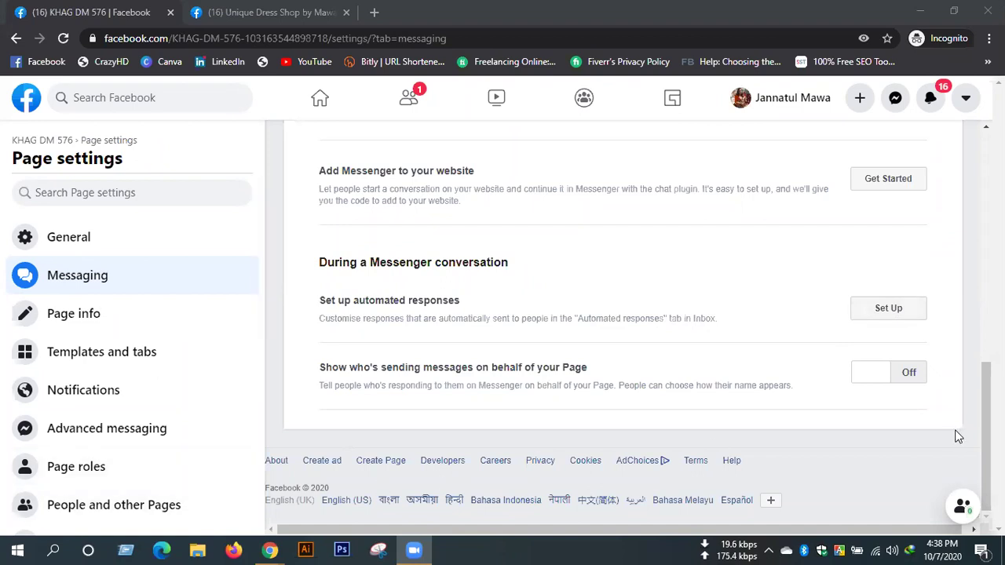
pyautogui.click(892, 309)
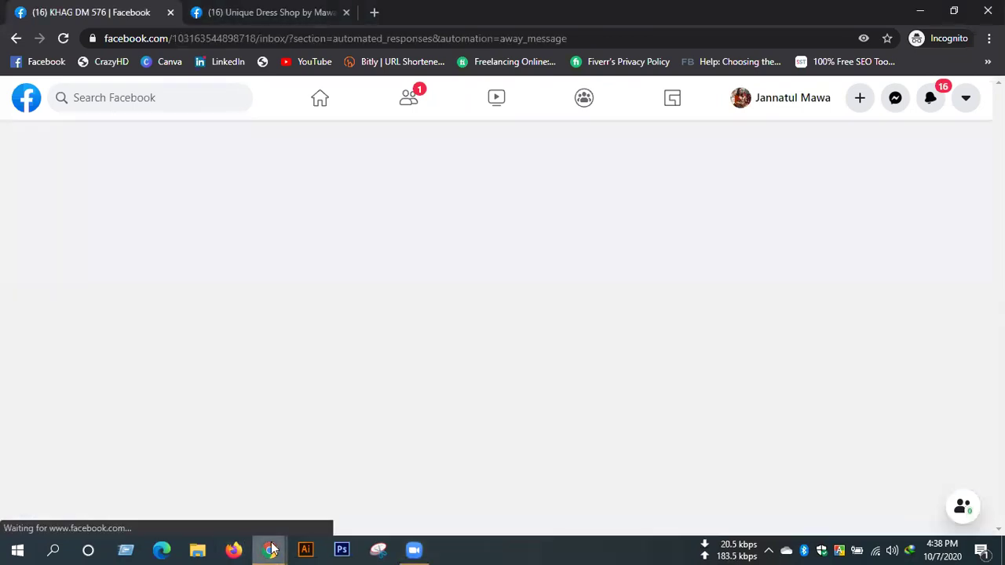
# - Bring the other Chrome window forward and close the Messenger chat conversation
pyautogui.moveTo(271, 549)
pyautogui.click(229, 509)
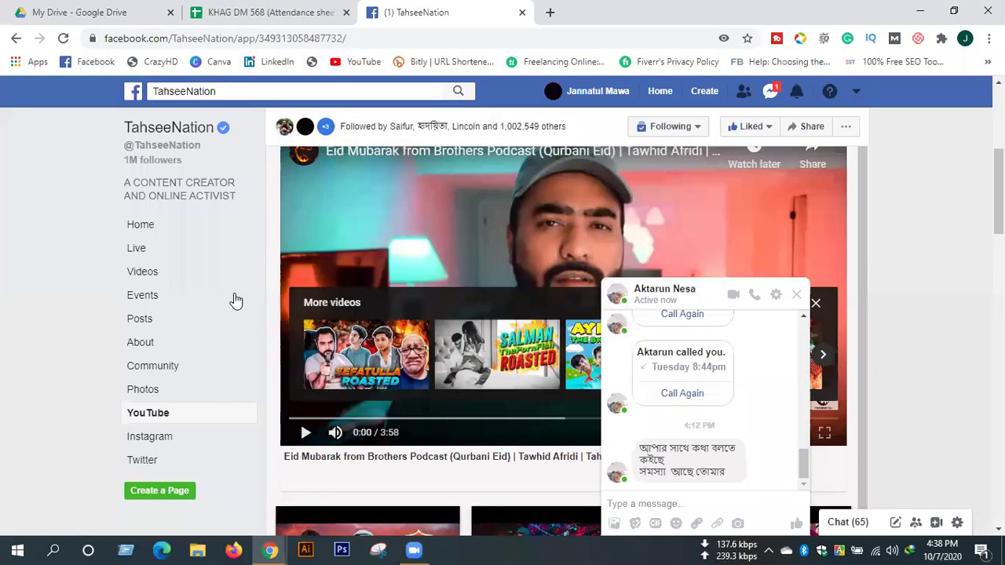
pyautogui.click(793, 298)
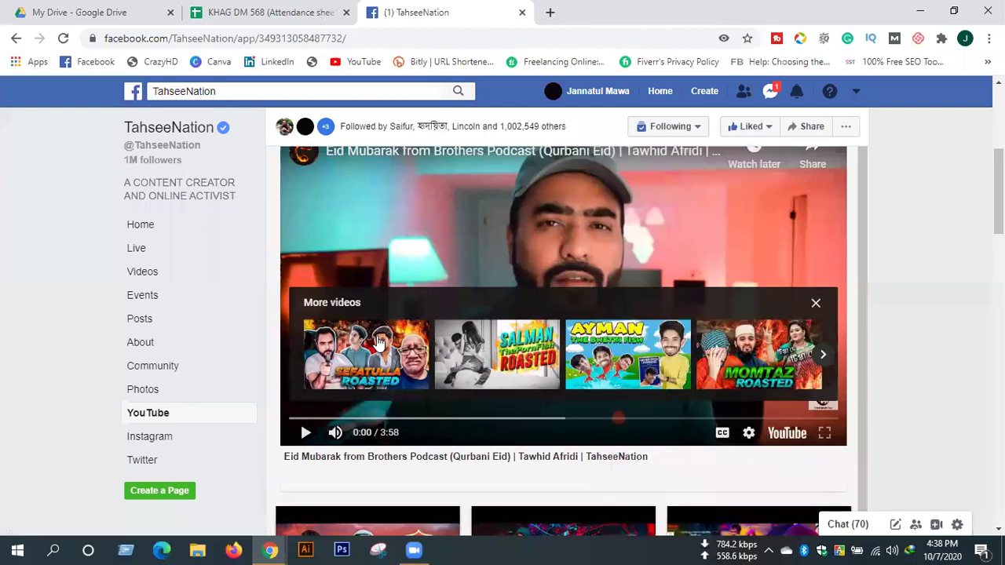
# - Go to the home feed and open the Explore Book Shop Page from the sidebar shortcut
pyautogui.click(664, 92)
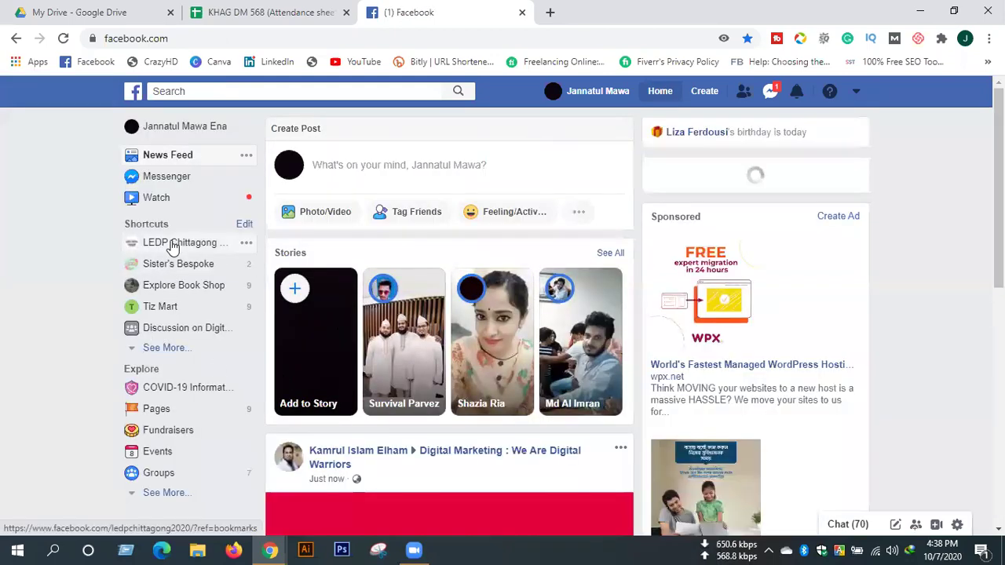
pyautogui.click(165, 290)
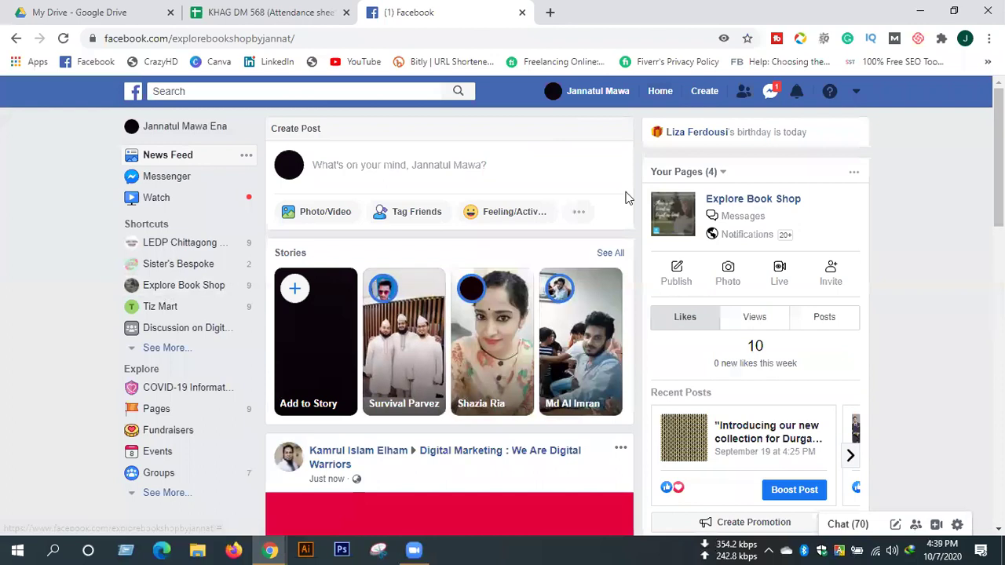
pyautogui.click(188, 290)
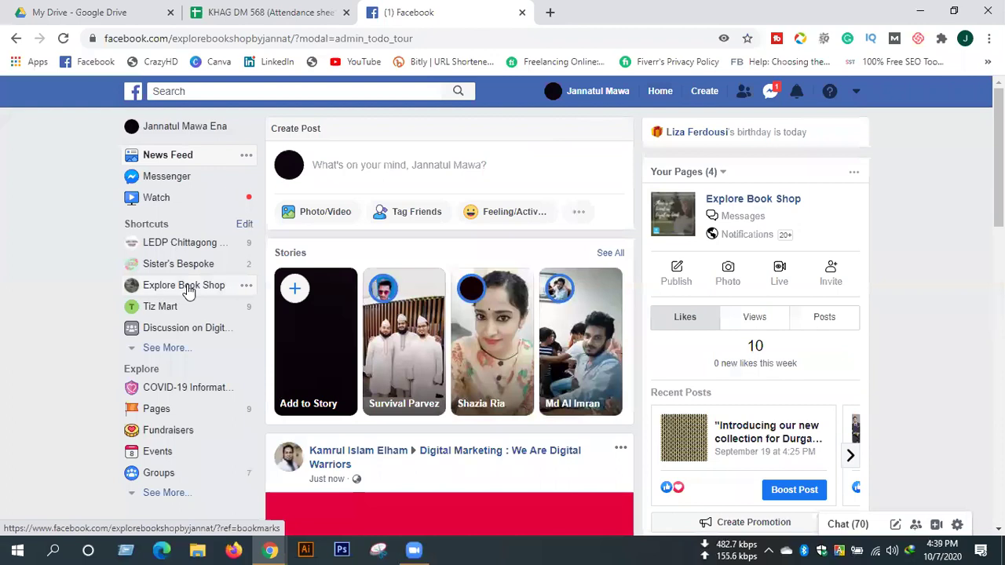
pyautogui.click(188, 287)
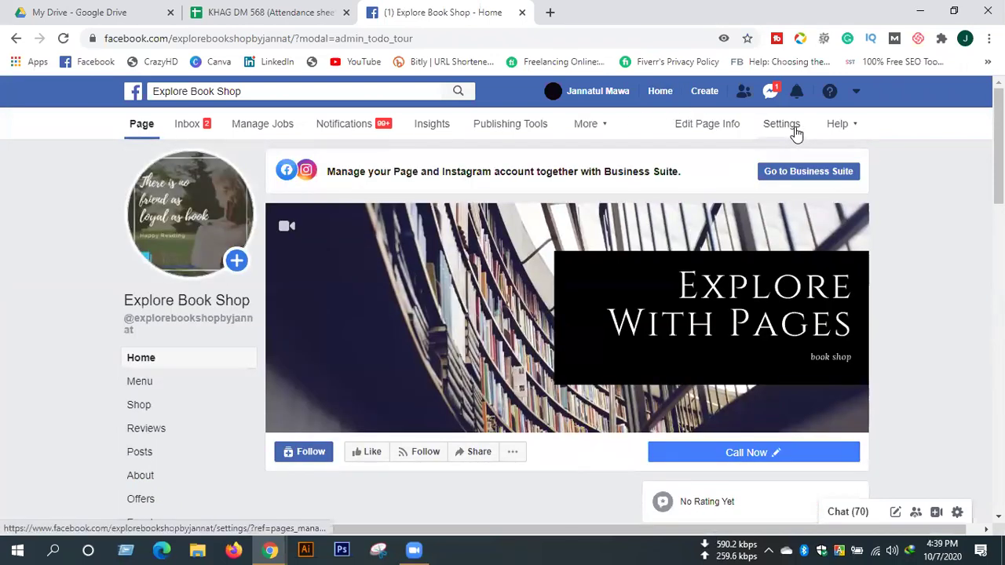
# - Open Explore Book Shop's Messaging settings and scroll to During a Messenger Conversation
pyautogui.click(794, 130)
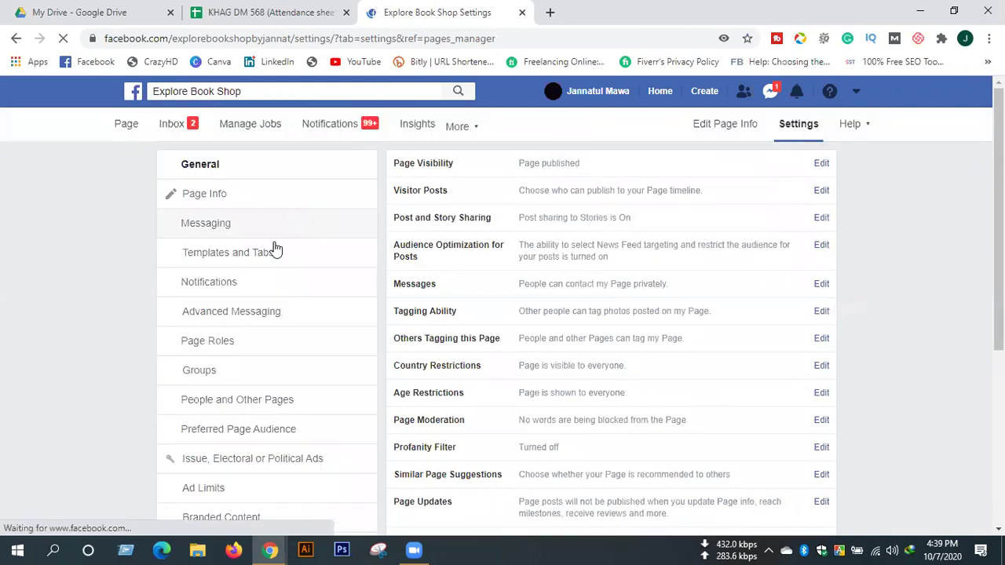
pyautogui.click(226, 225)
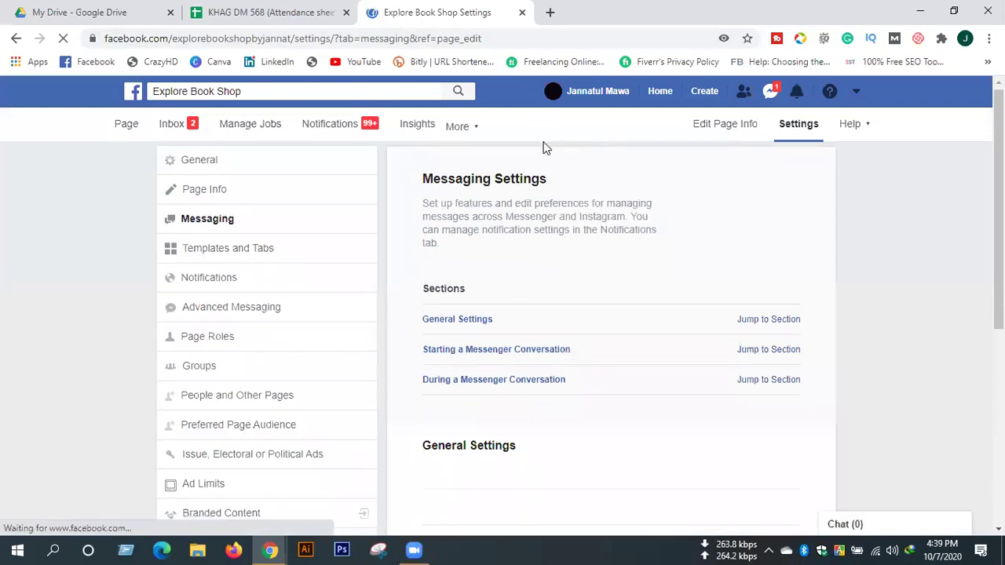
pyautogui.scroll(-5, 542, 251)
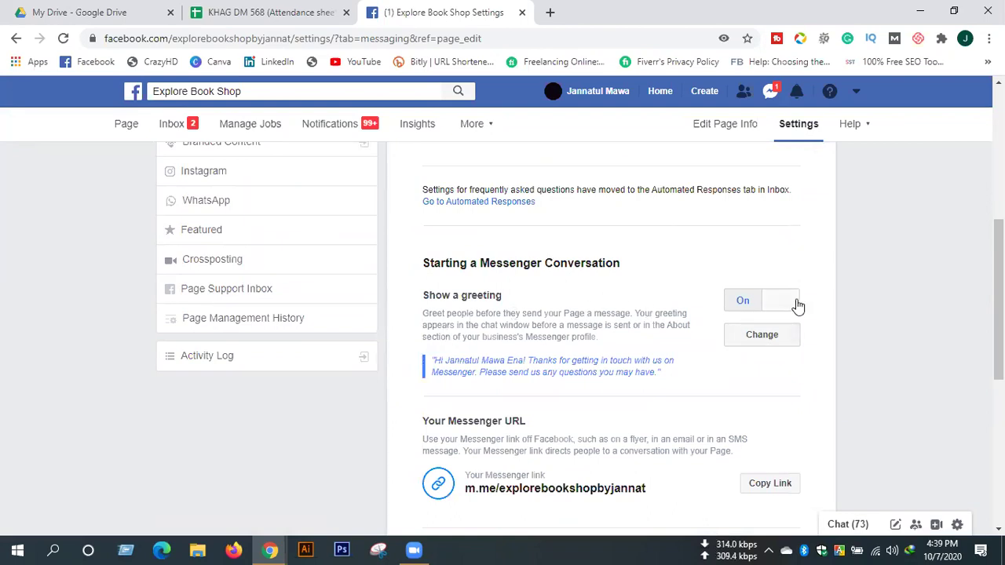
pyautogui.scroll(-5, 796, 306)
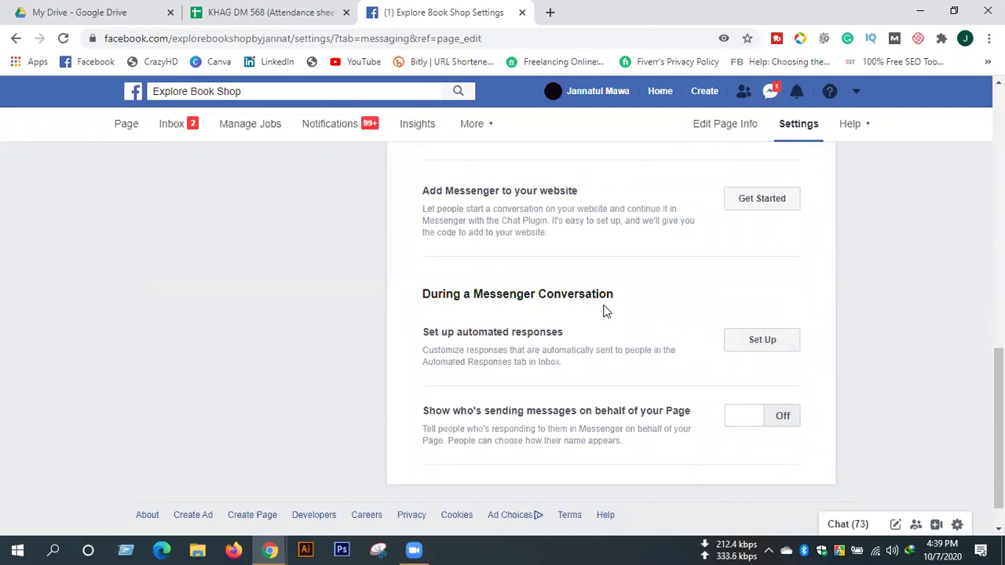
pyautogui.scroll(2, 587, 306)
pyautogui.scroll(-1, 587, 306)
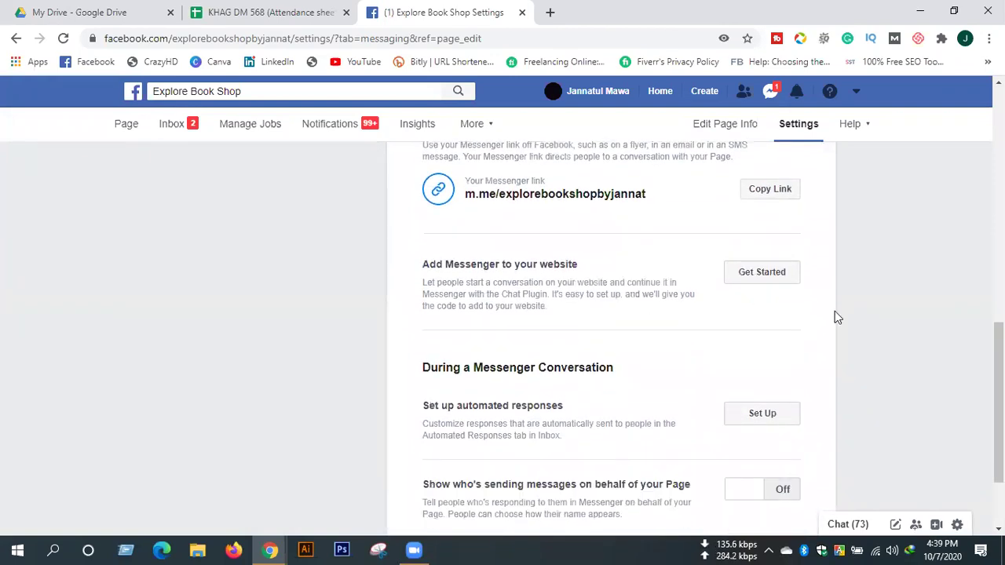
pyautogui.scroll(-2, 533, 369)
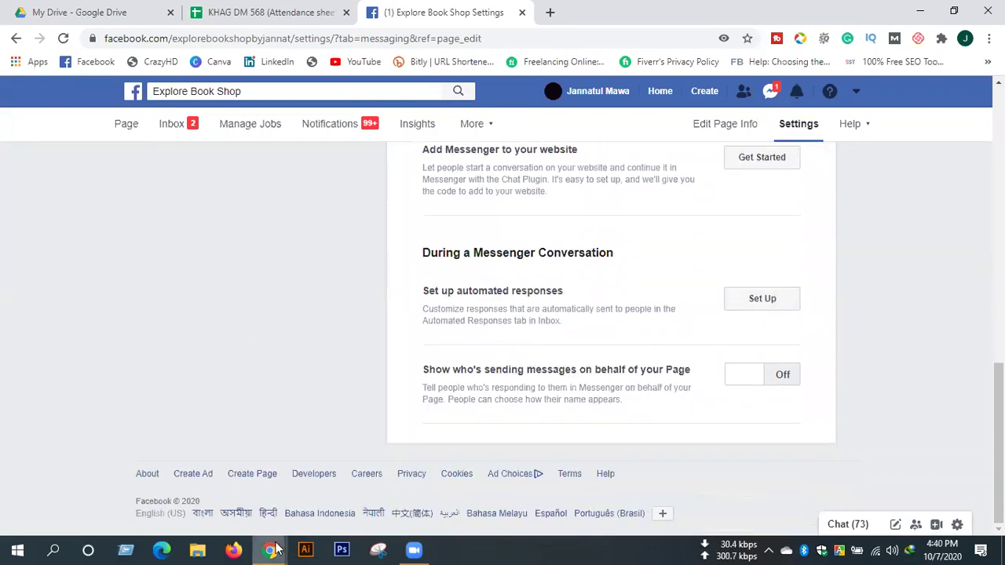
# - Switch to the KHAG DM 576 Inbox window, then collapse and re-expand Greet people
pyautogui.moveTo(275, 550)
pyautogui.click(332, 479)
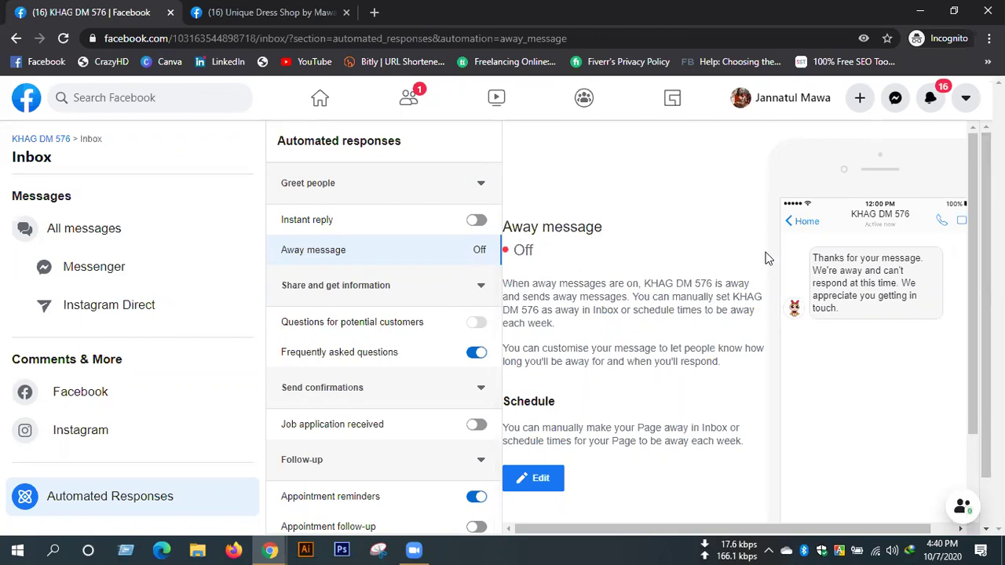
pyautogui.scroll(-2, 767, 258)
pyautogui.scroll(1, 767, 259)
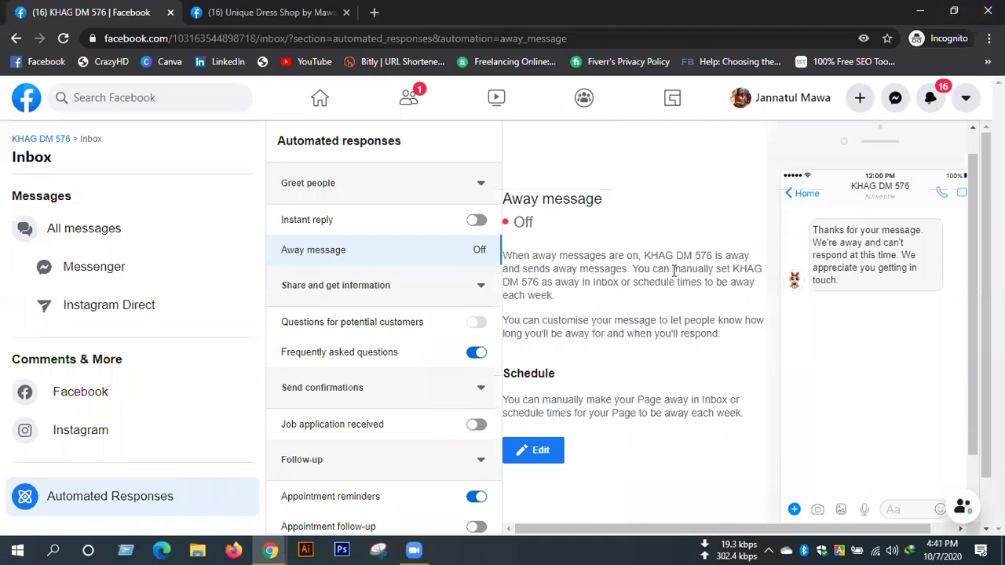
pyautogui.click(313, 189)
pyautogui.click(313, 188)
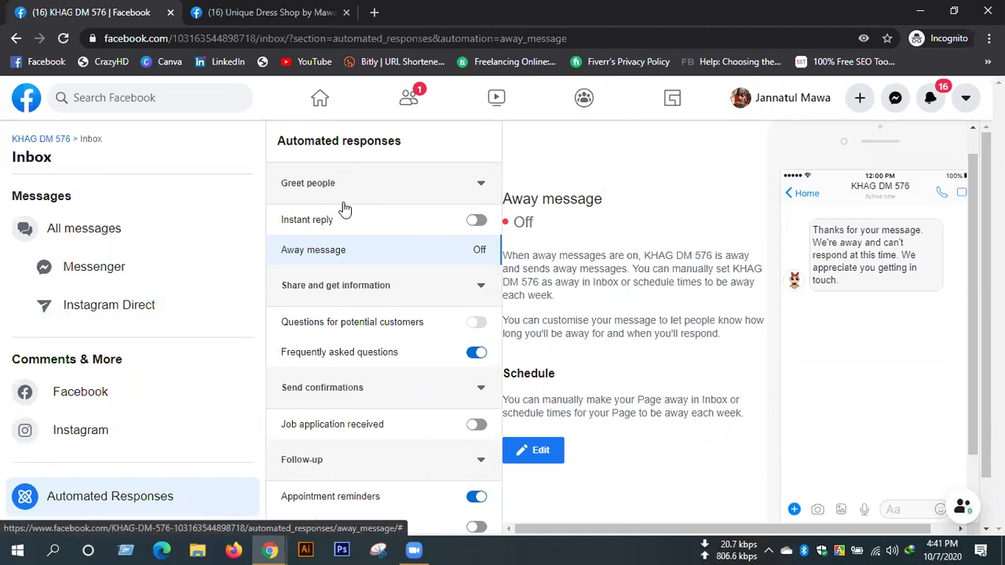
# - Turn on Instant reply and open its message editor with the default thank-you text
pyautogui.click(475, 225)
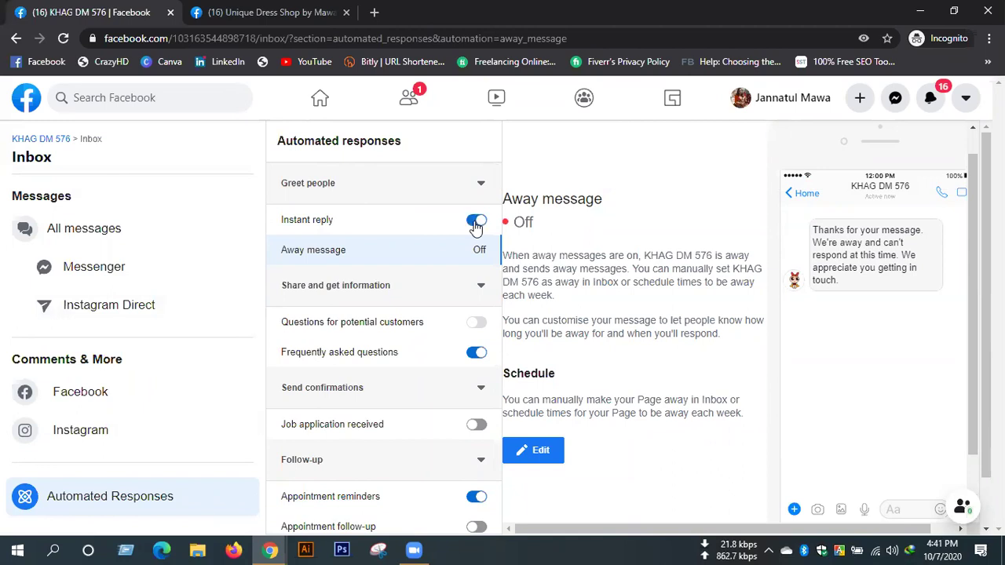
pyautogui.click(320, 221)
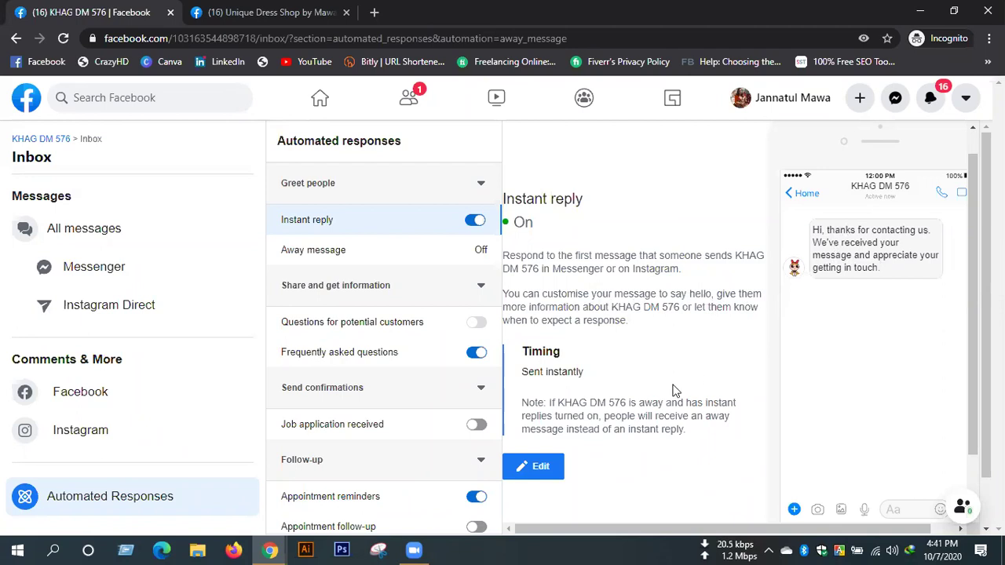
pyautogui.click(540, 469)
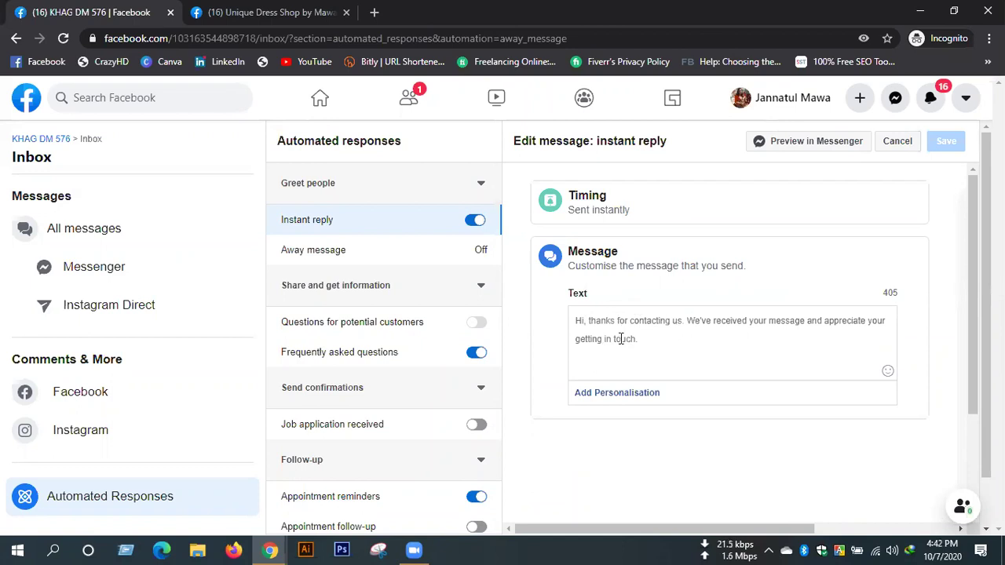
# - Replace the comma after 'Hi' with the recipient's full-name personalisation
pyautogui.click(648, 340)
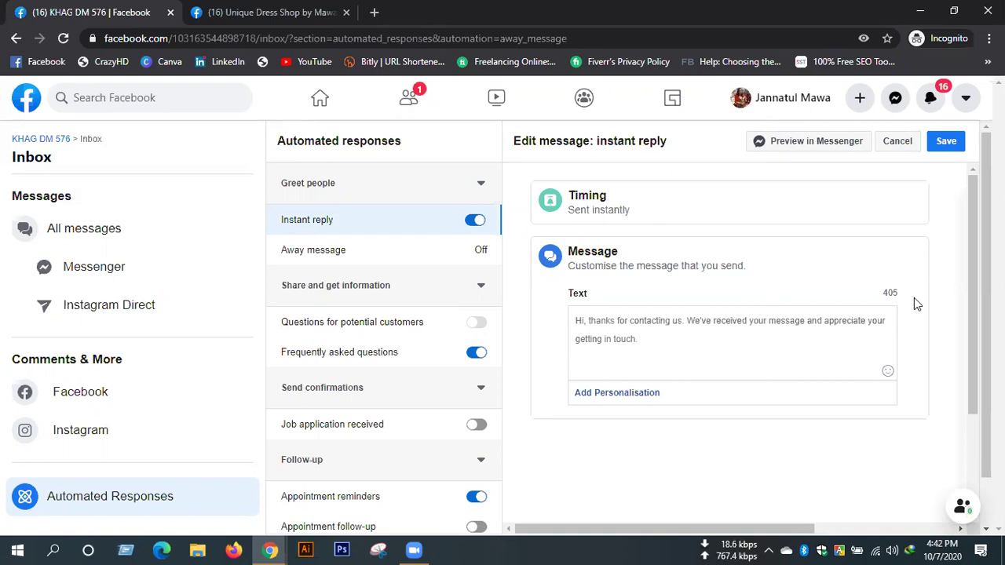
pyautogui.click(620, 396)
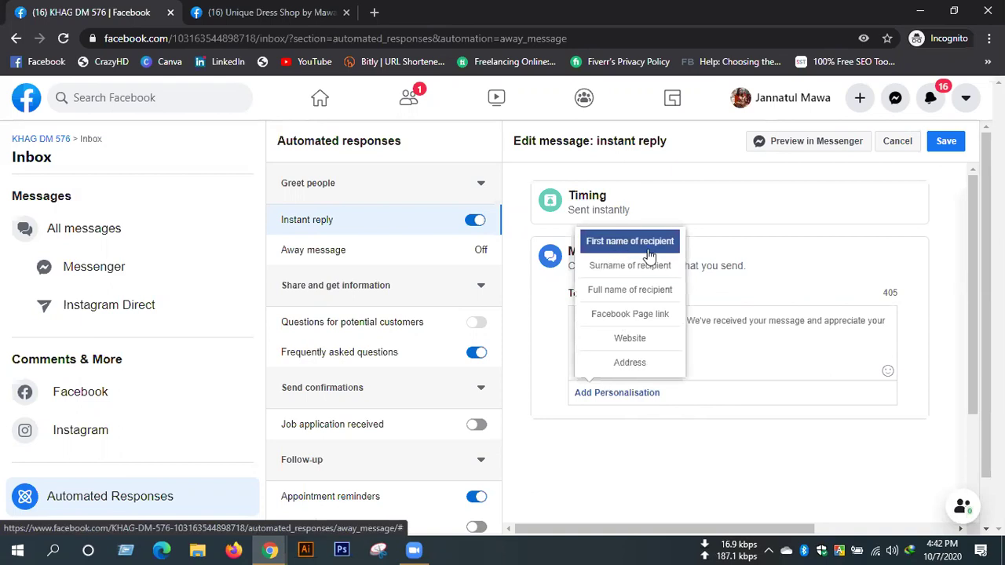
pyautogui.click(759, 350)
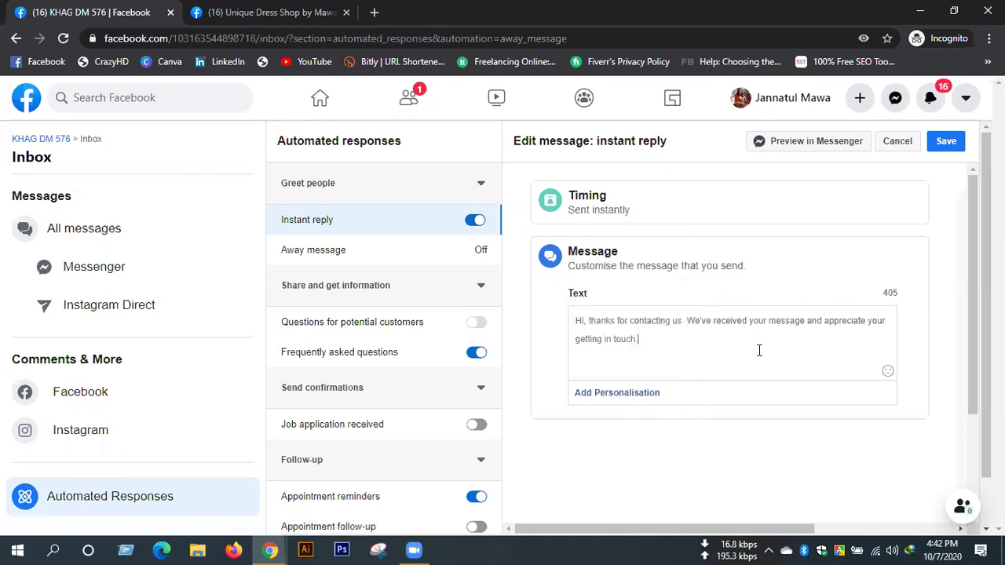
pyautogui.click(587, 322)
pyautogui.press('BackSpace')
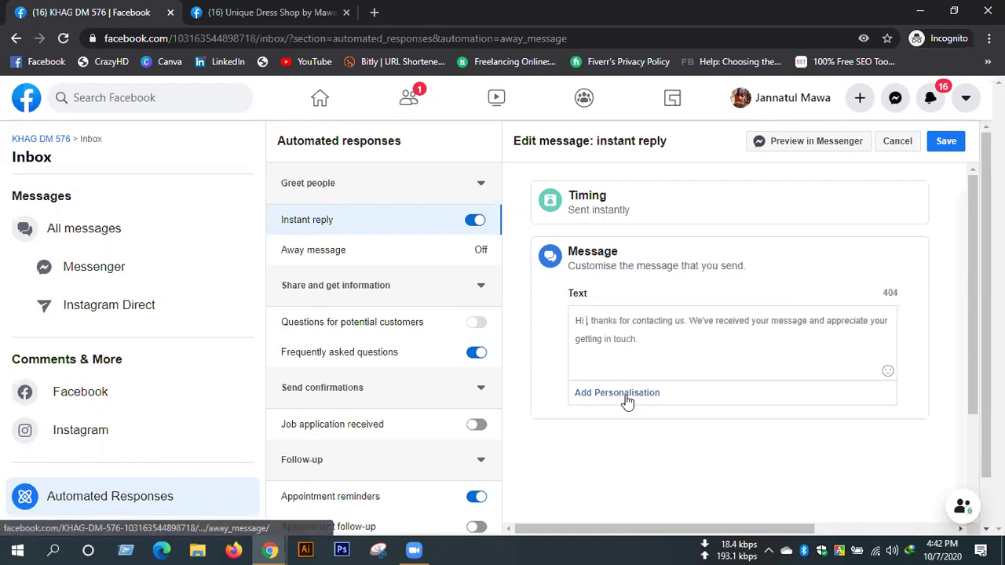
pyautogui.click(625, 395)
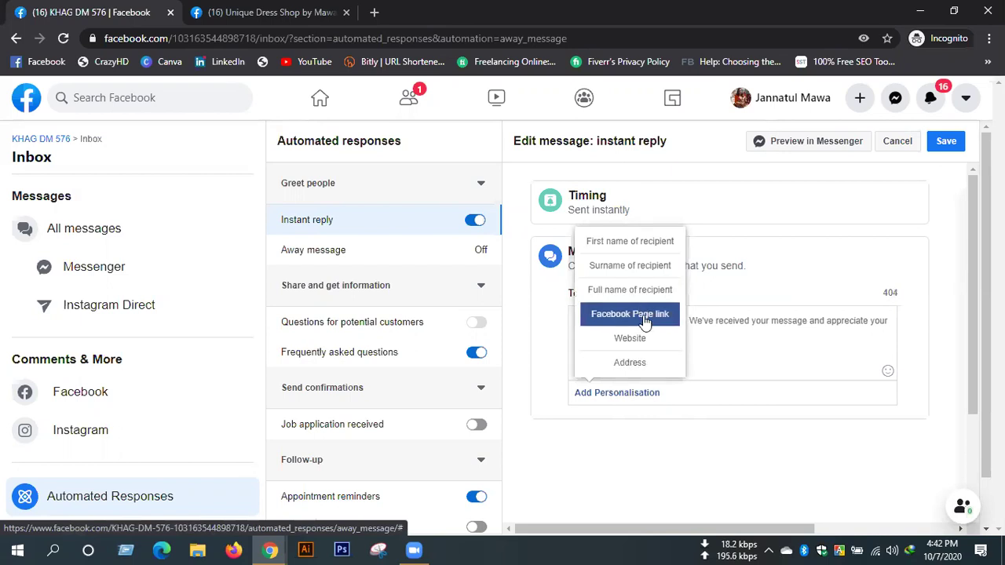
pyautogui.click(634, 292)
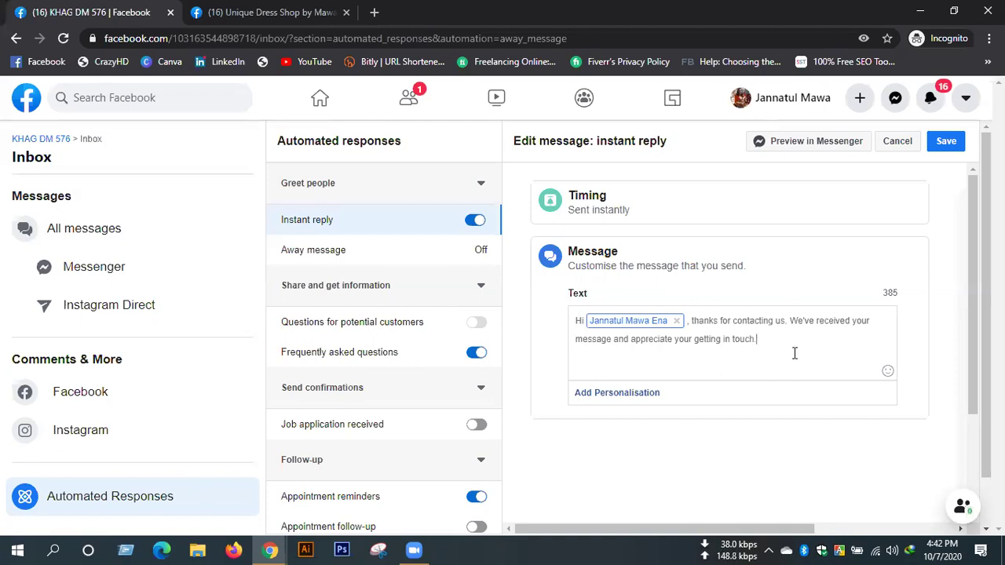
# - Close the personalisation list, keeping 'Hi [full name]' at the start of the instant reply
pyautogui.click(624, 398)
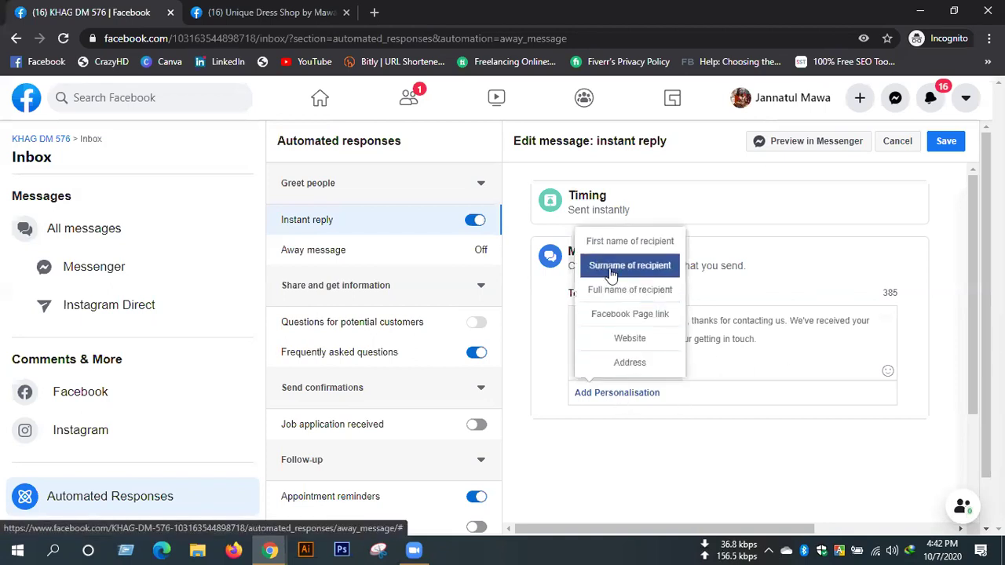
pyautogui.click(818, 256)
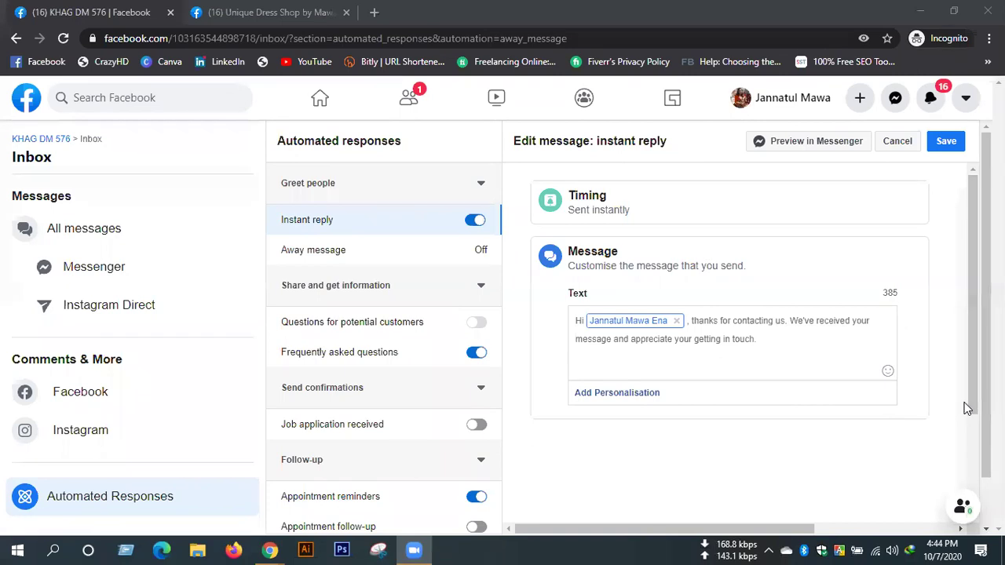
pyautogui.moveTo(962, 403); pyautogui.dragTo(978, 456)
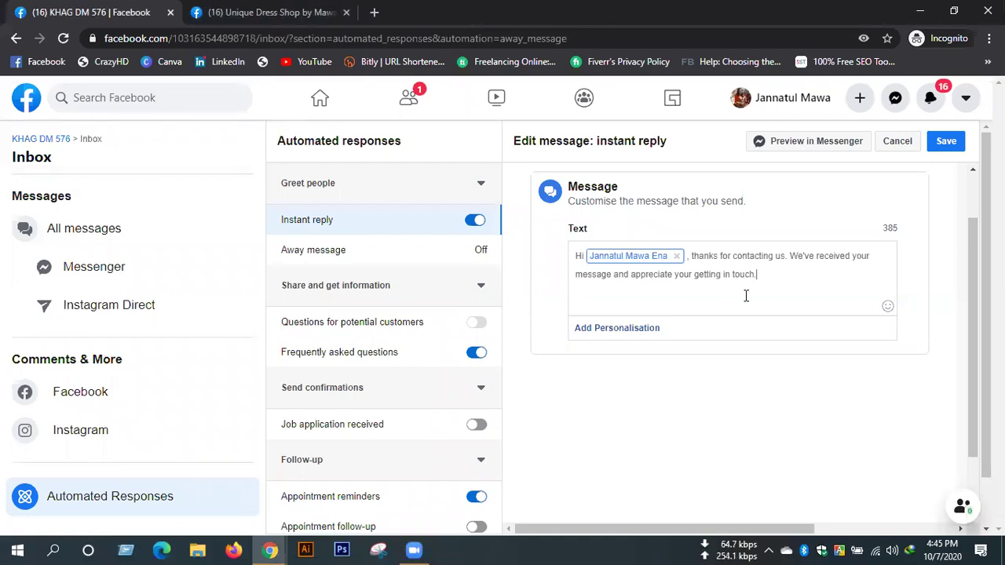
# - Save the instant reply that greets the recipient by full name
pyautogui.scroll(1, 805, 348)
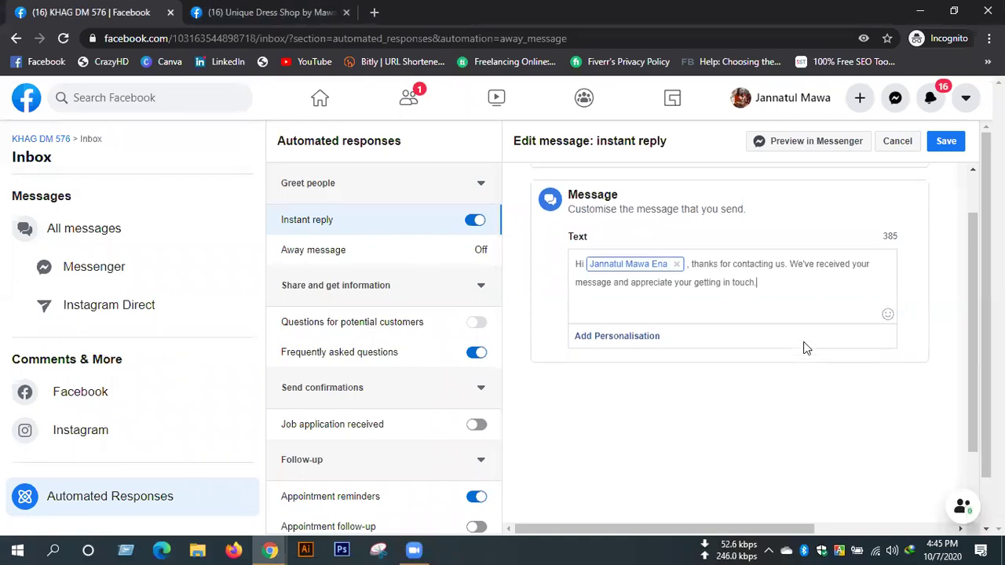
pyautogui.scroll(1, 804, 348)
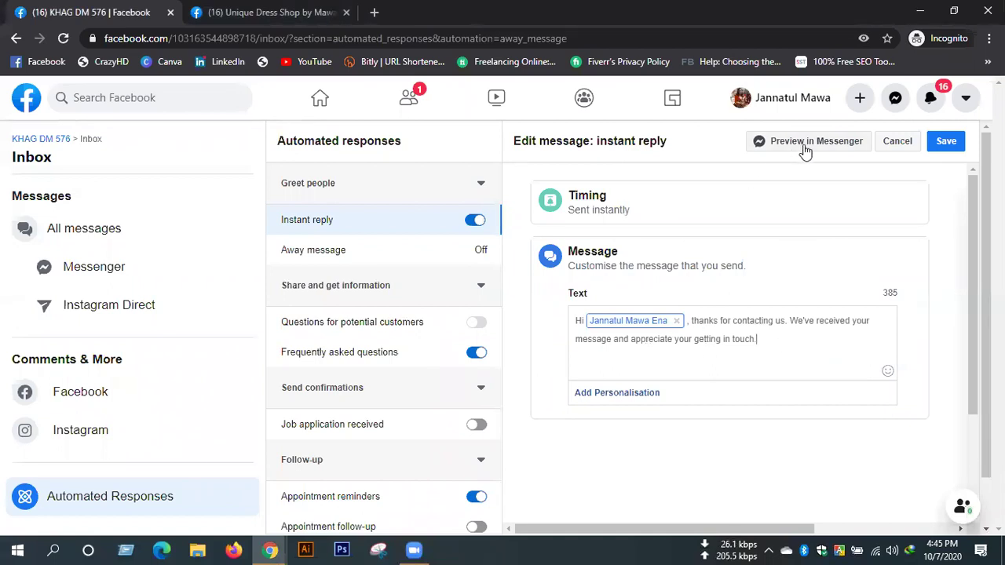
pyautogui.scroll(-1, 785, 157)
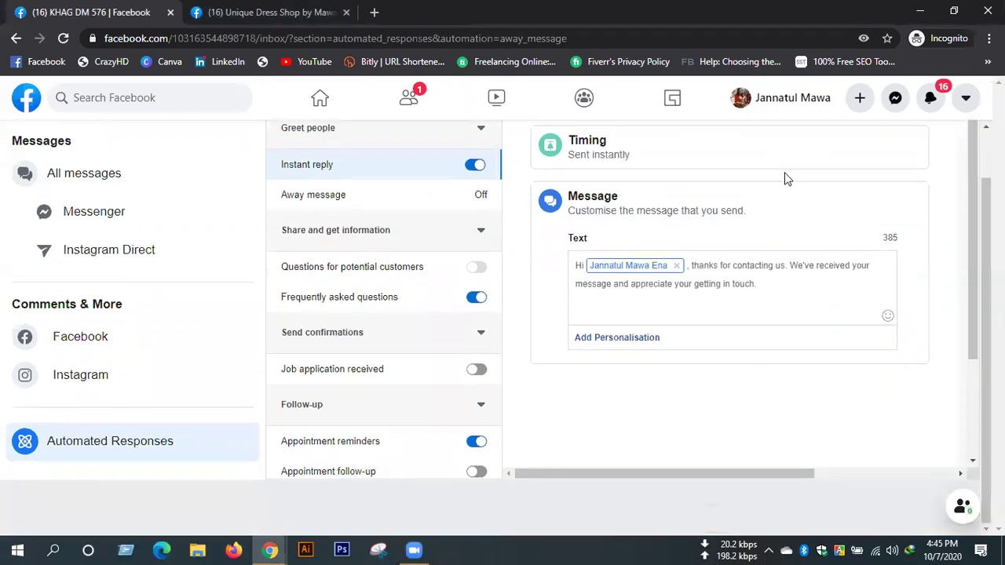
pyautogui.scroll(1, 675, 412)
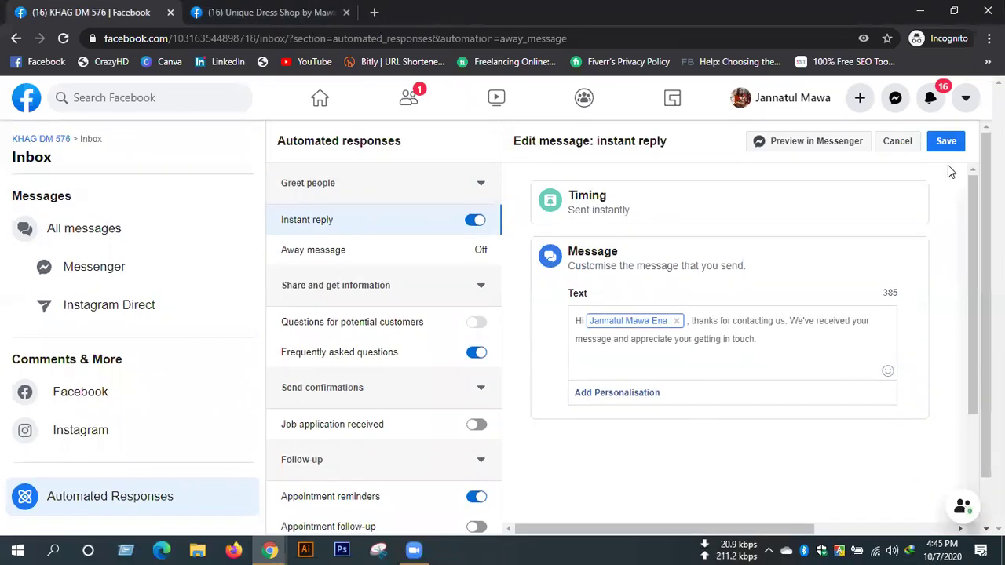
pyautogui.click(946, 141)
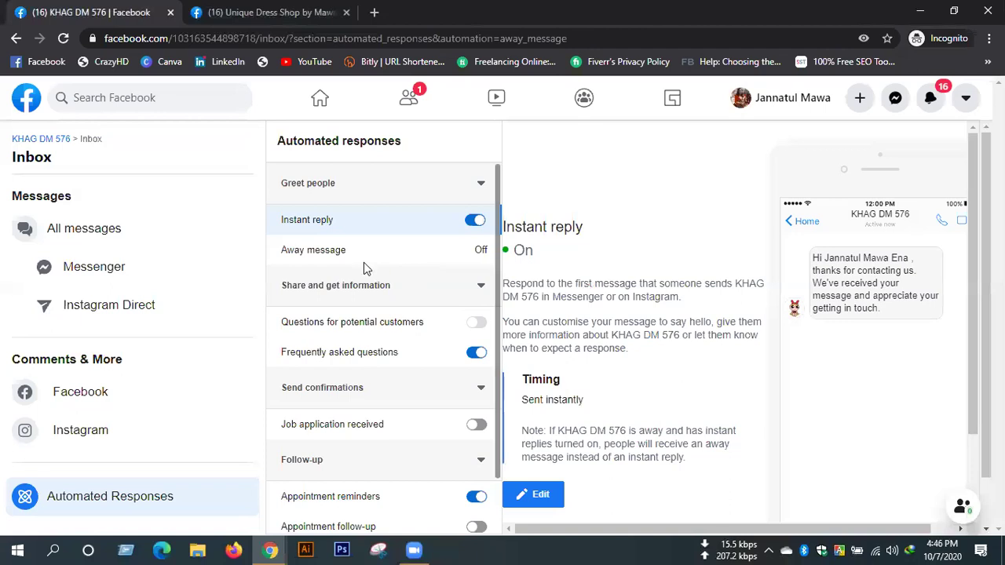
# - Open the Away message details, currently Off with the default away text
pyautogui.click(323, 249)
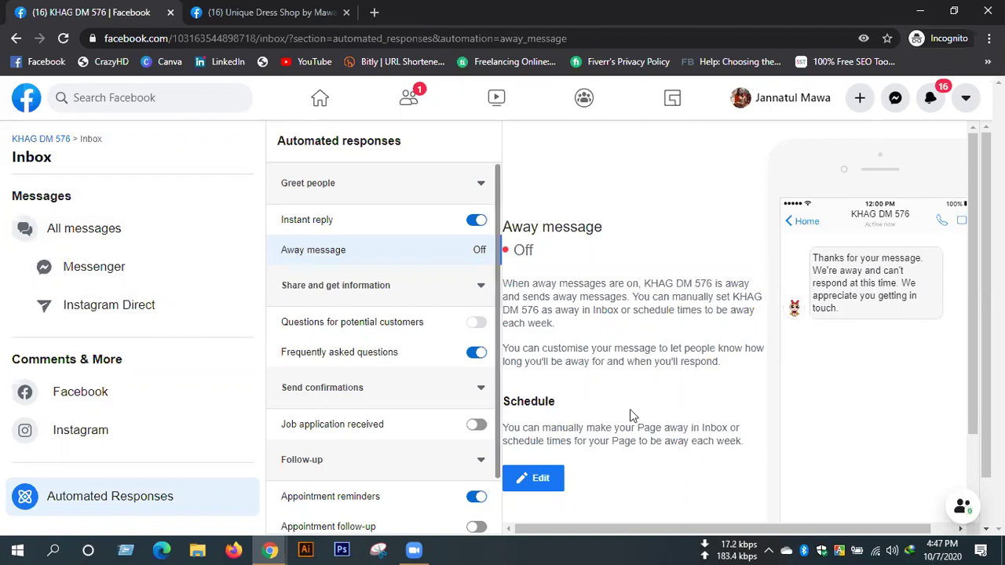
# - Open the away message editor and place the cursor at the start of the text
pyautogui.click(540, 478)
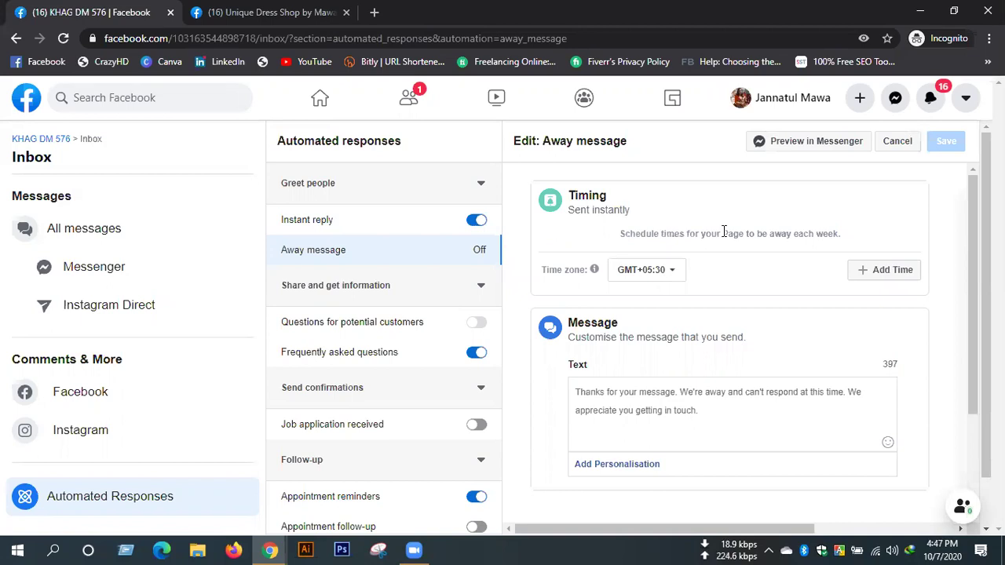
pyautogui.scroll(-1, 749, 302)
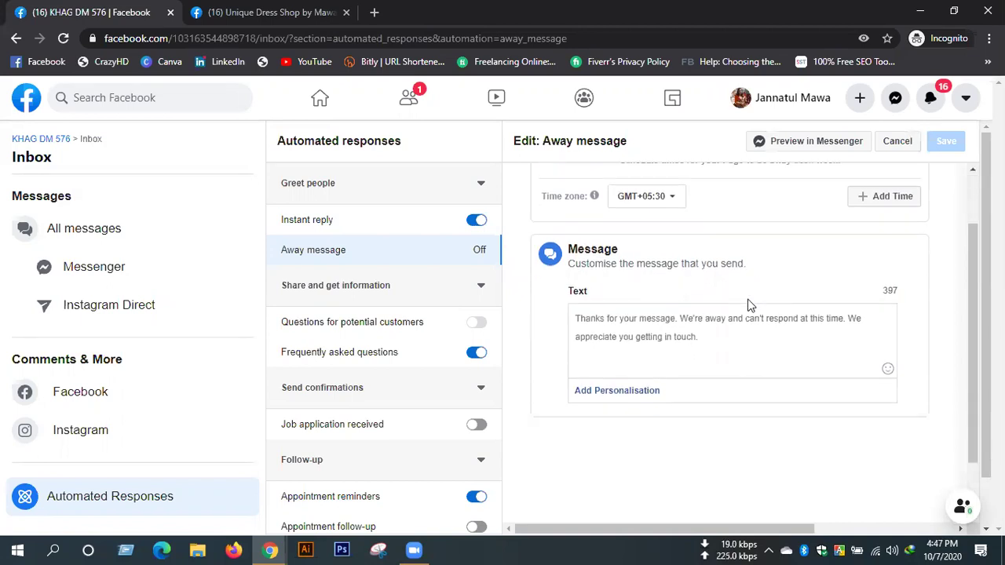
pyautogui.click(480, 261)
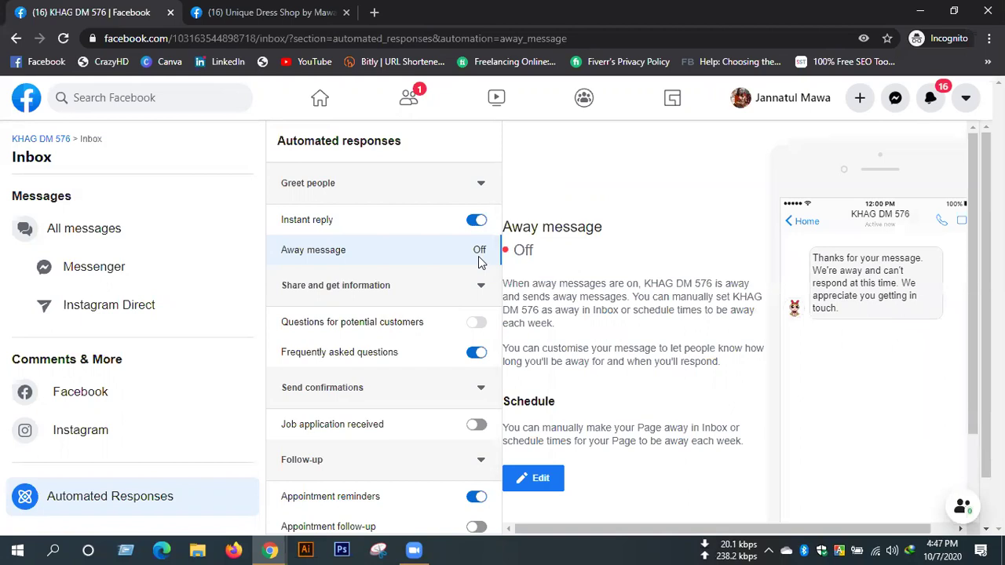
pyautogui.click(527, 478)
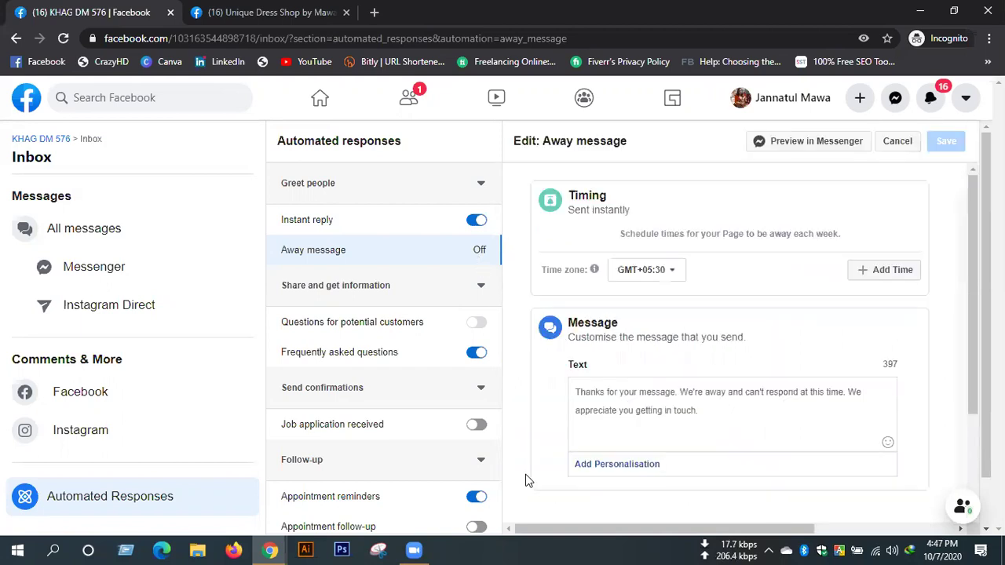
pyautogui.click(690, 410)
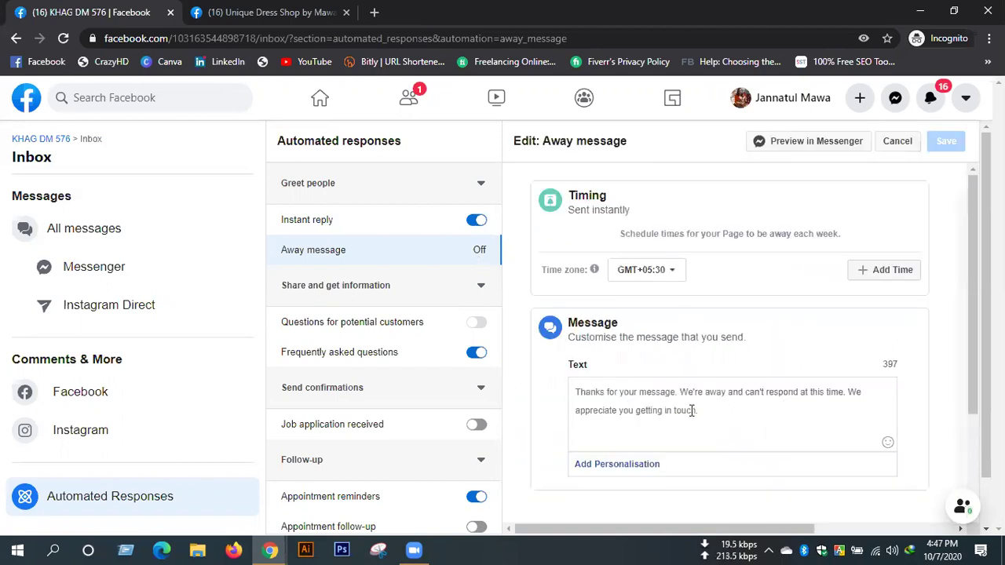
pyautogui.click(596, 392)
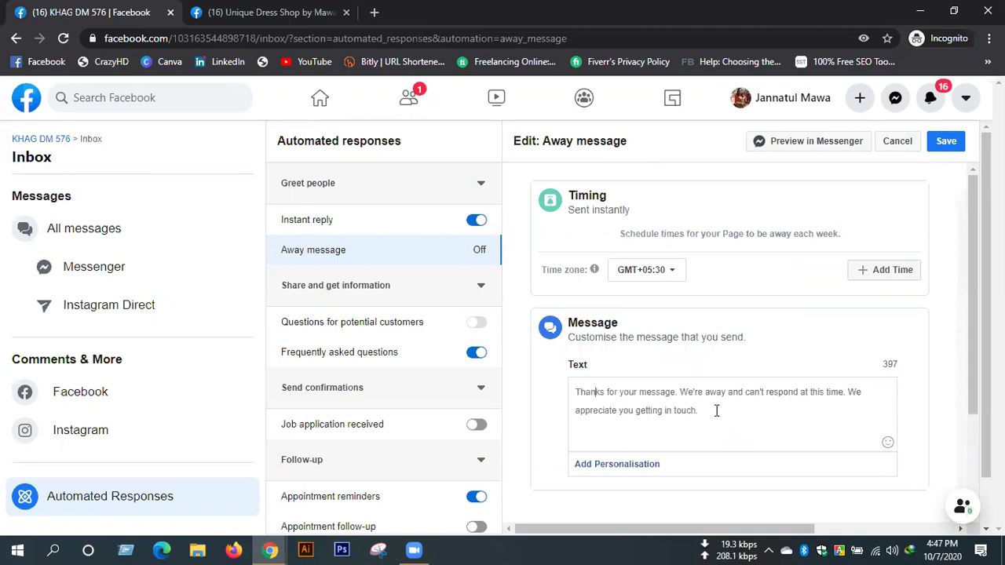
pyautogui.scroll(-1, 691, 396)
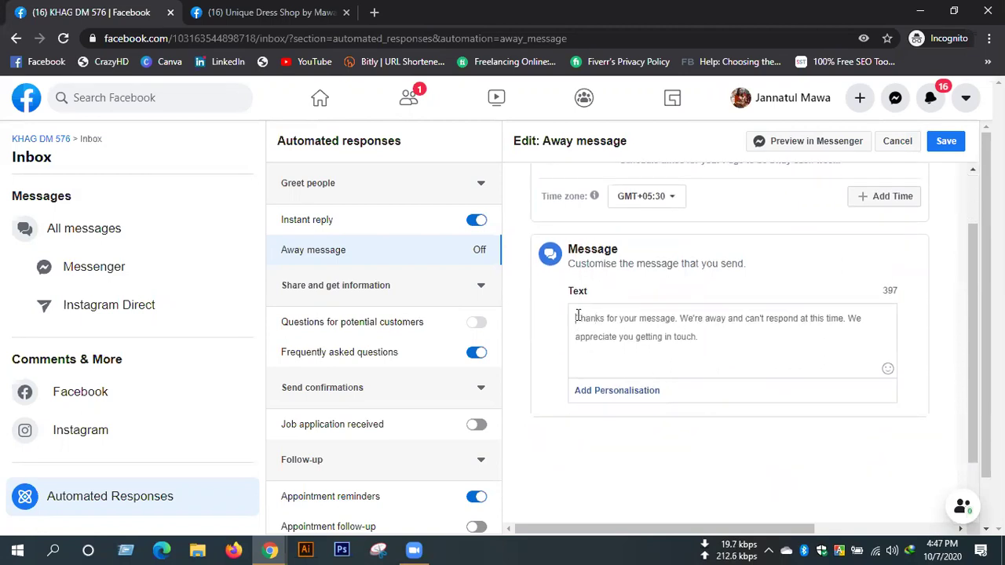
# - Prepend 'Hello', the recipient's first name and a comma, then save the away message
pyautogui.write('Hello')
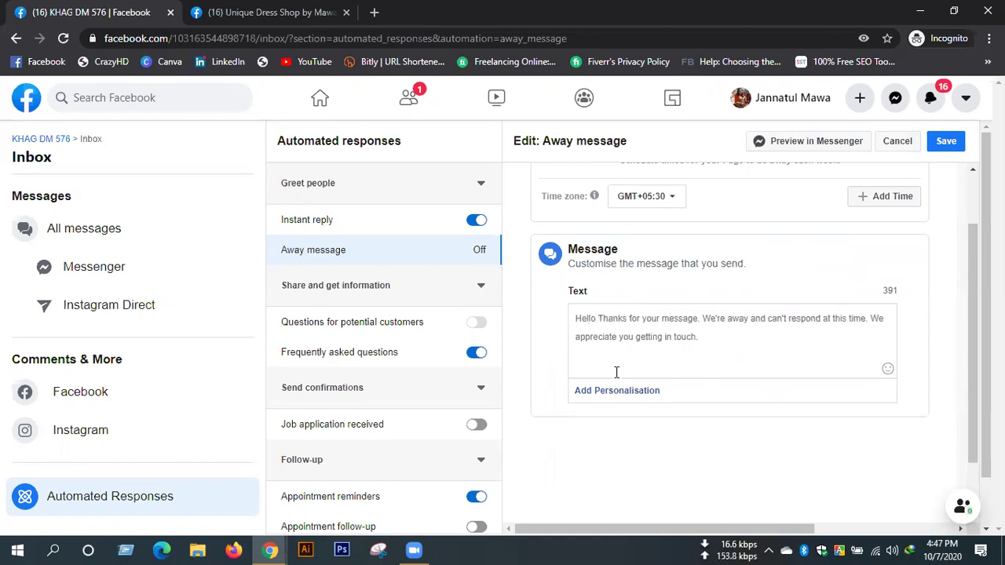
pyautogui.click(622, 396)
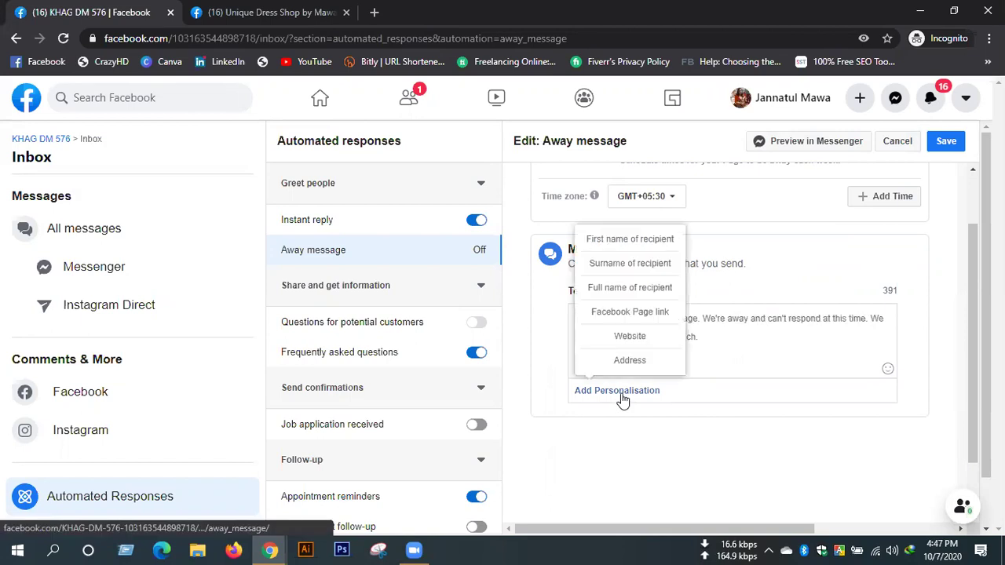
pyautogui.click(630, 238)
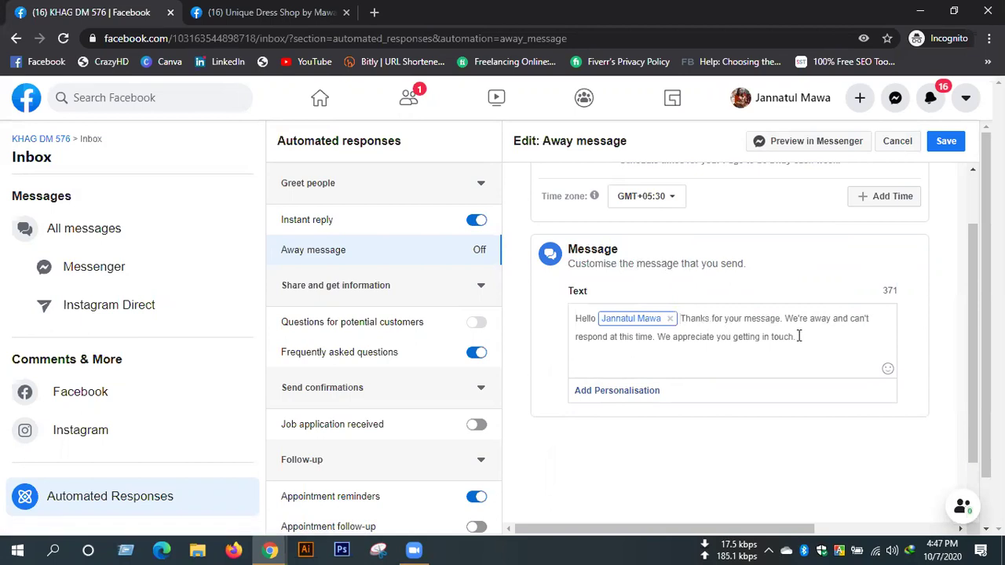
pyautogui.write(',\\')
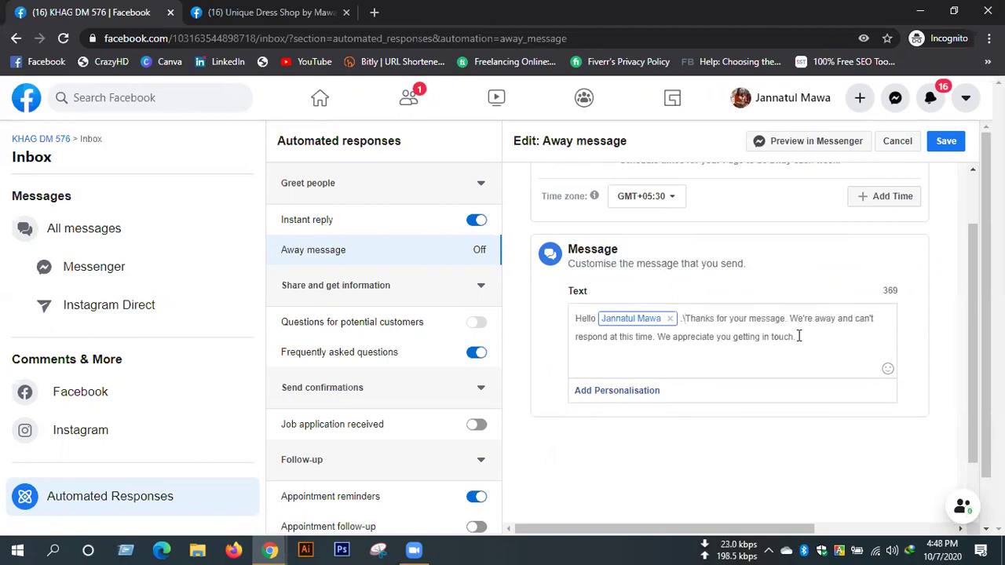
pyautogui.press('BackSpace')
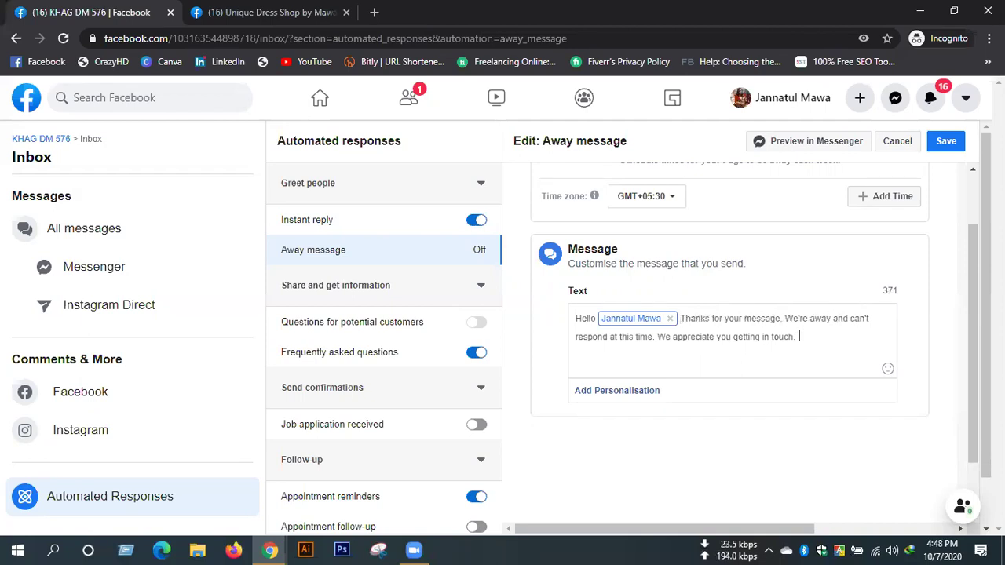
pyautogui.write(',')
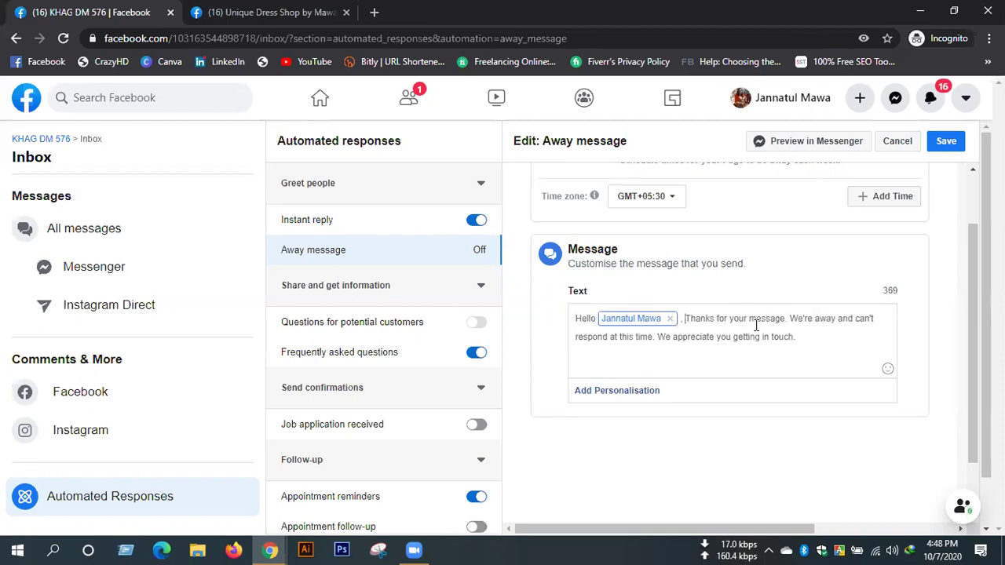
pyautogui.scroll(-1, 757, 330)
pyautogui.scroll(2, 727, 333)
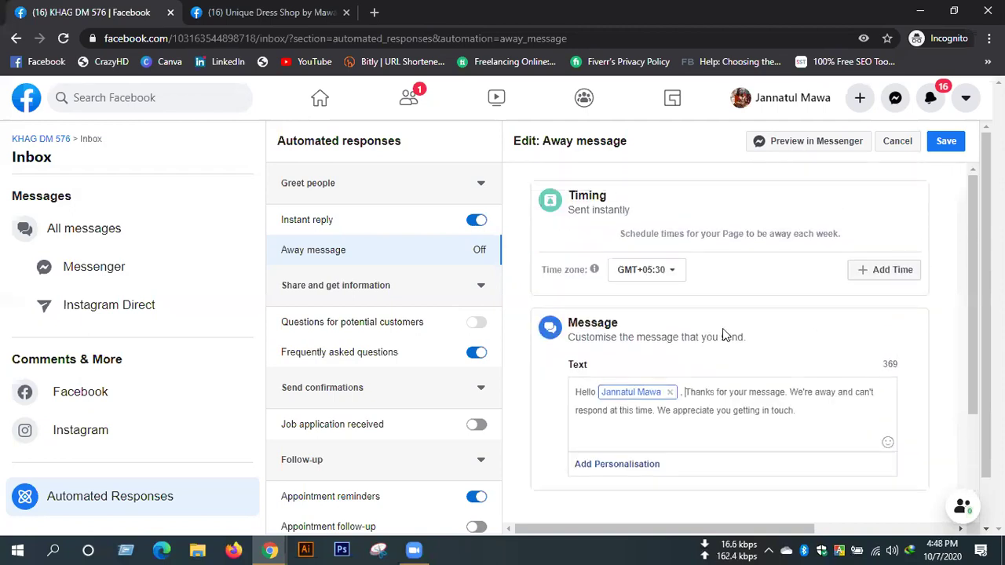
pyautogui.scroll(-2, 723, 335)
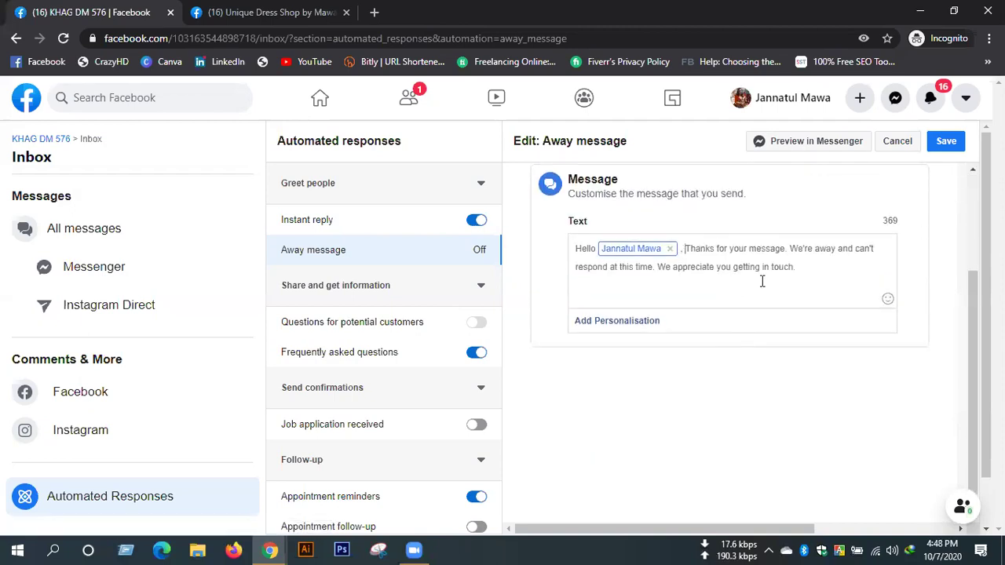
pyautogui.click(946, 143)
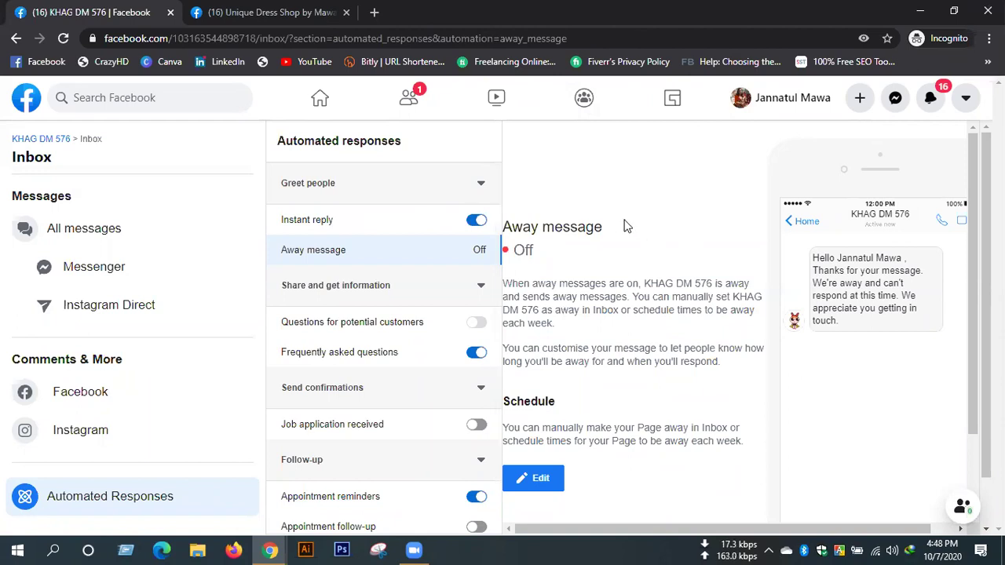
# - Expand the Share and get information group in the Automated responses list
pyautogui.scroll(-2, 651, 248)
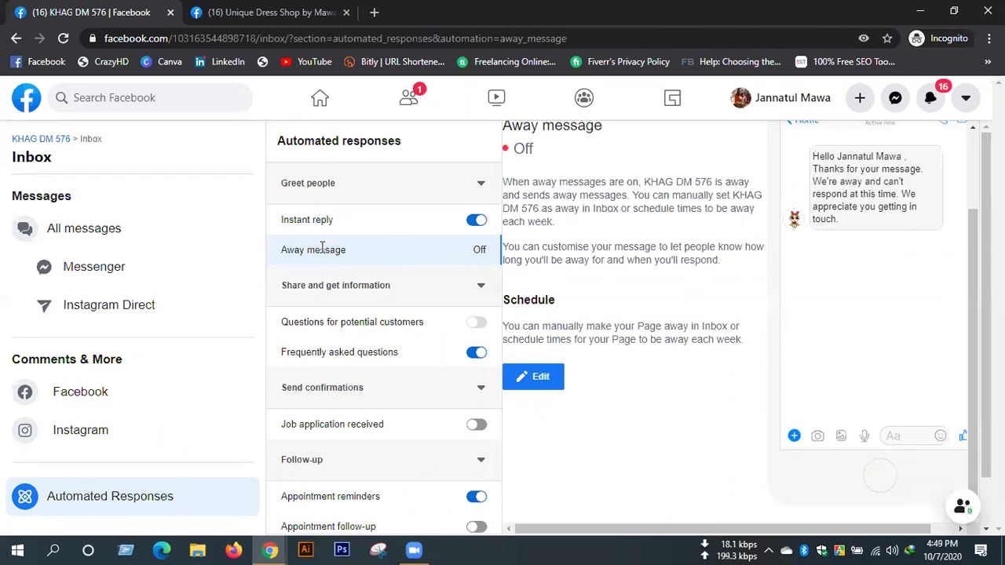
pyautogui.scroll(-1, 412, 249)
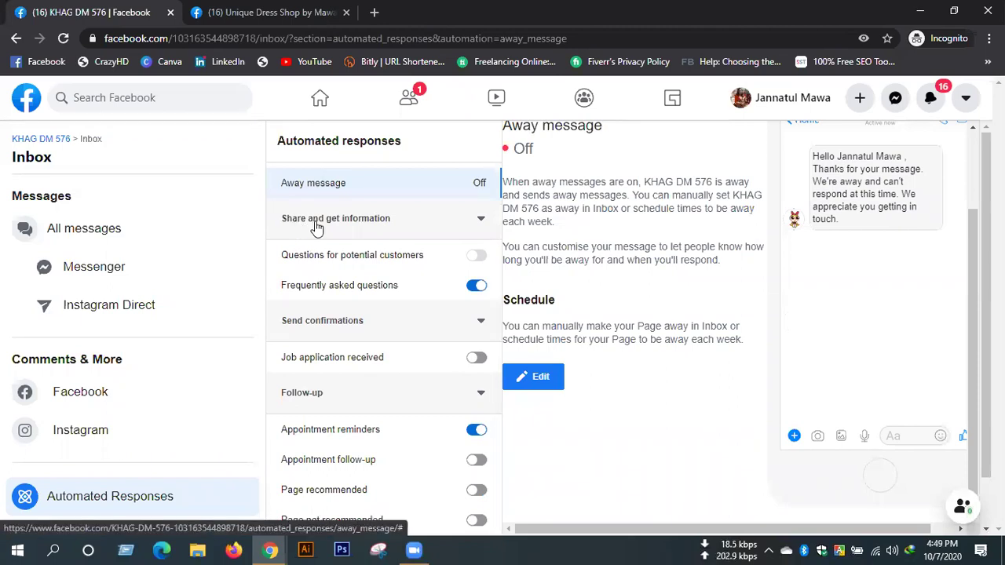
pyautogui.scroll(1, 317, 227)
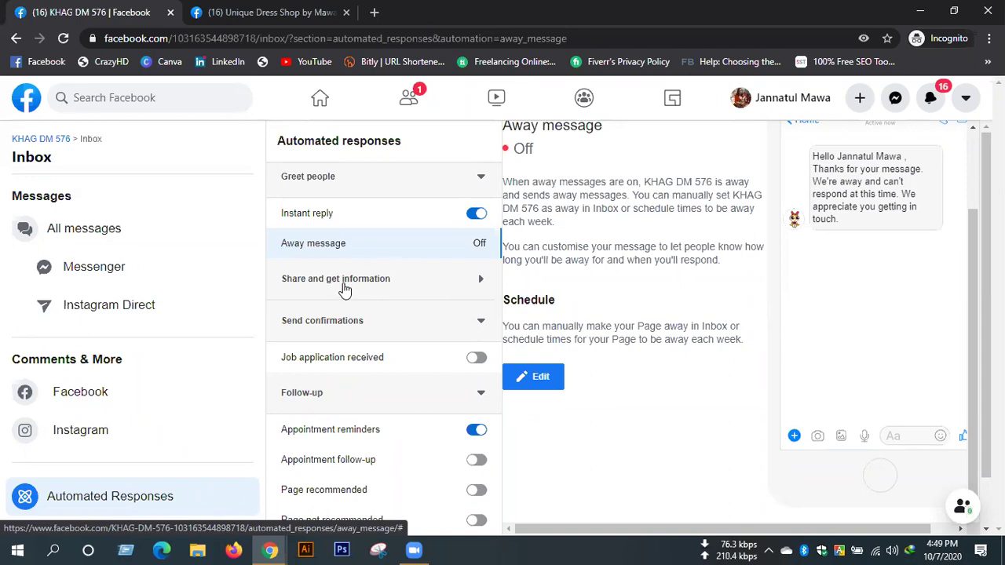
pyautogui.click(344, 290)
pyautogui.scroll(-1, 344, 290)
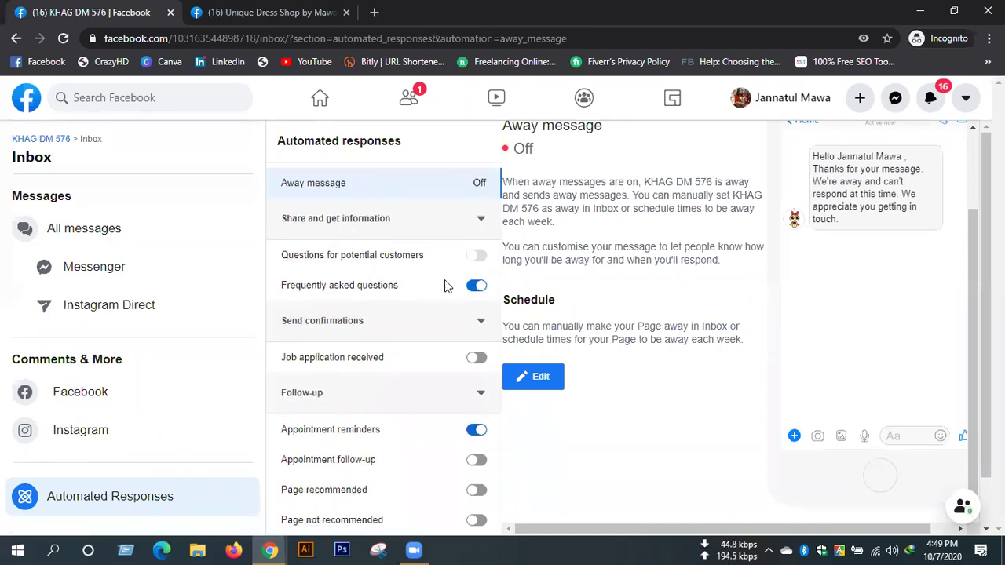
# - Open the Questions for potential customers response to see its Off status and preview
pyautogui.click(398, 254)
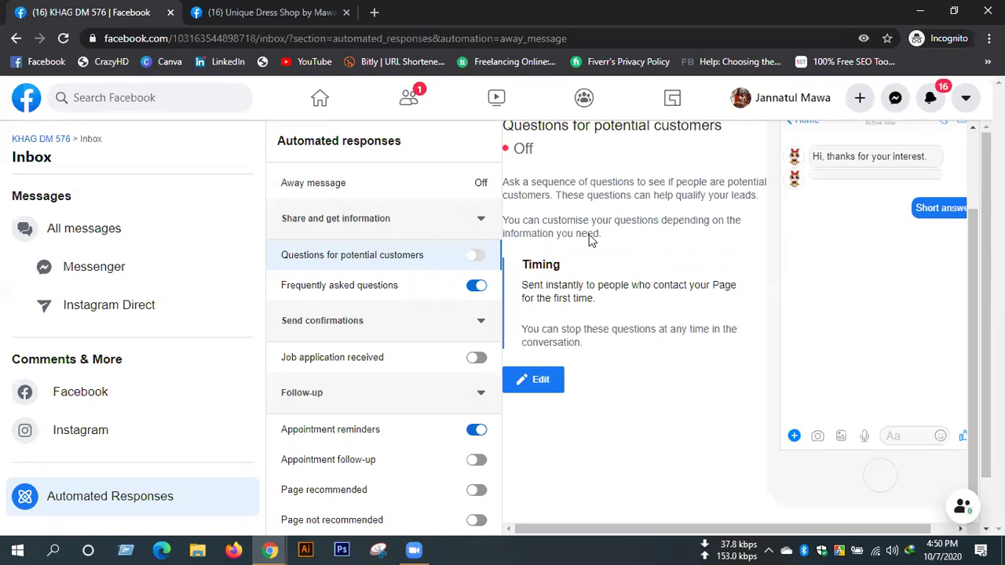
# - Open the Questions for potential customers response in the editor
pyautogui.click(544, 386)
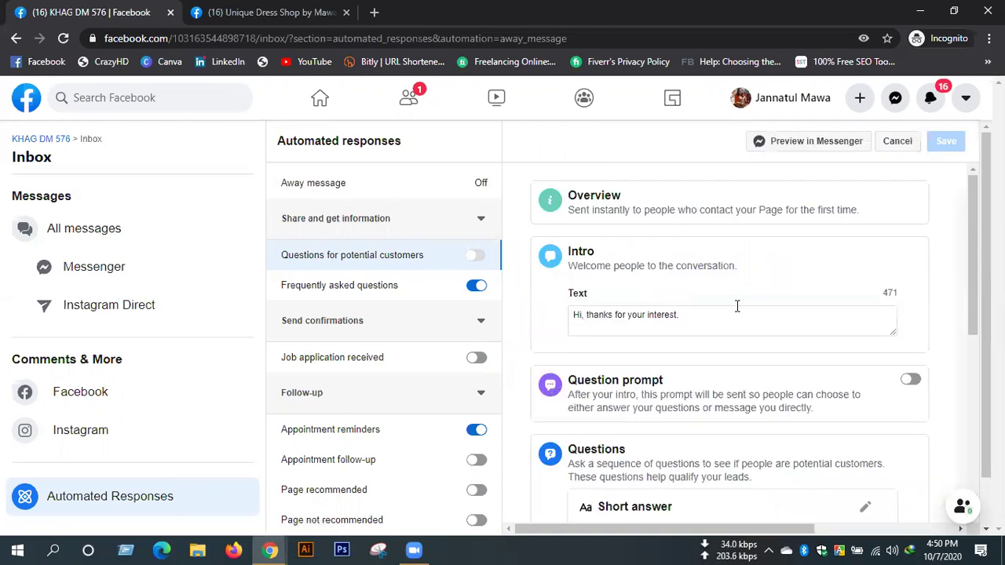
pyautogui.scroll(-1, 735, 307)
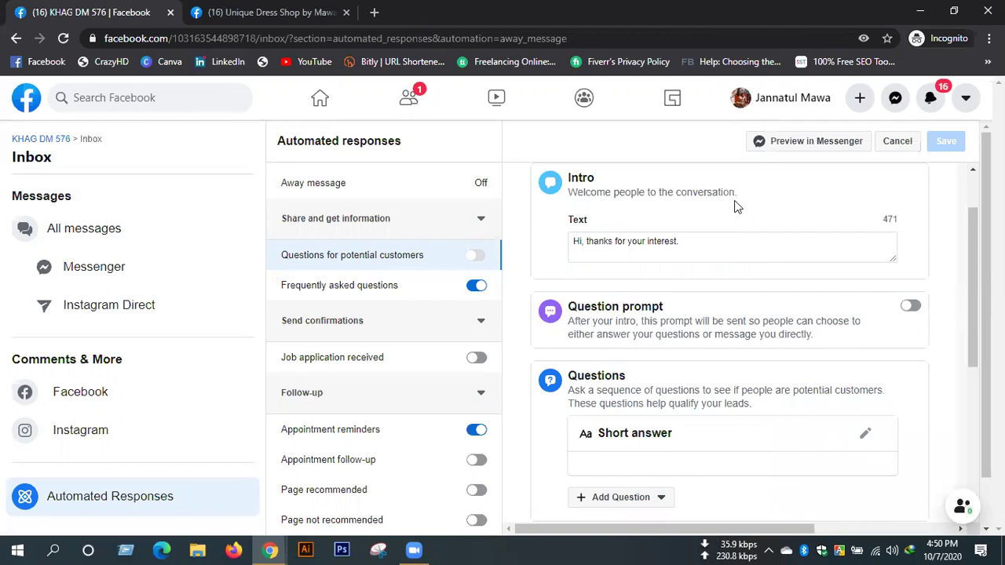
pyautogui.scroll(1, 727, 228)
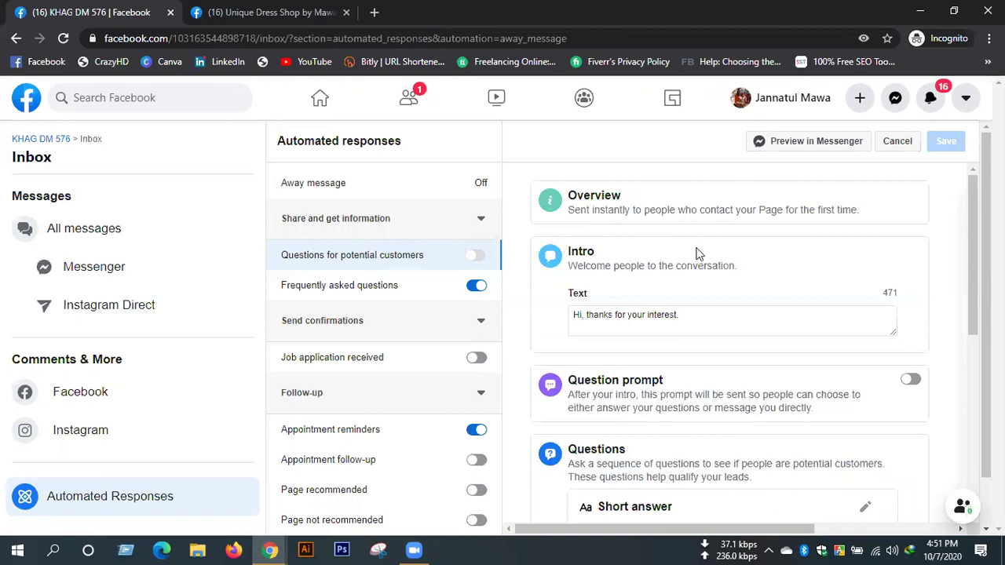
pyautogui.scroll(-1, 793, 289)
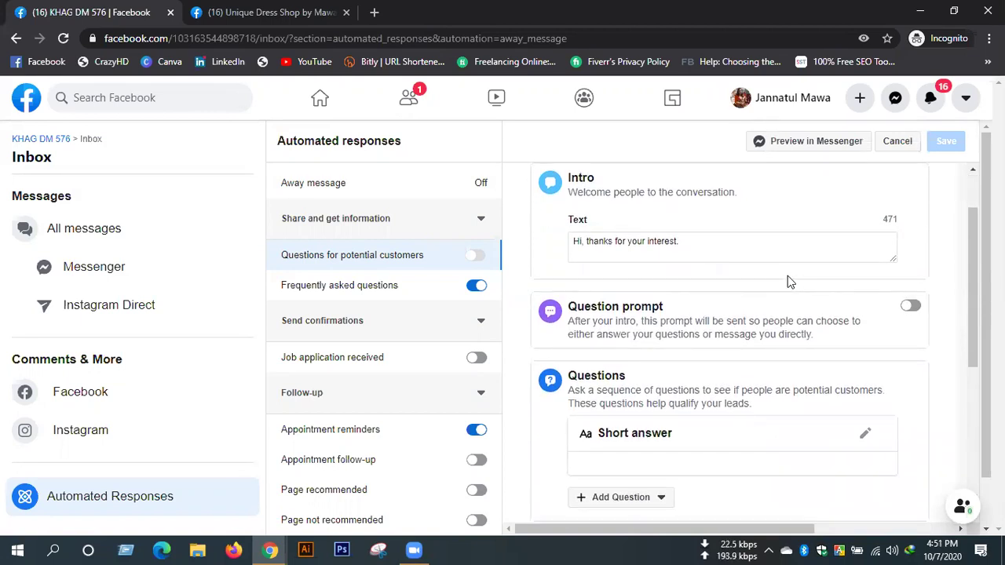
# - Turn on the question prompt after the intro greeting, offering Answer questions or Send a message
pyautogui.click(585, 241)
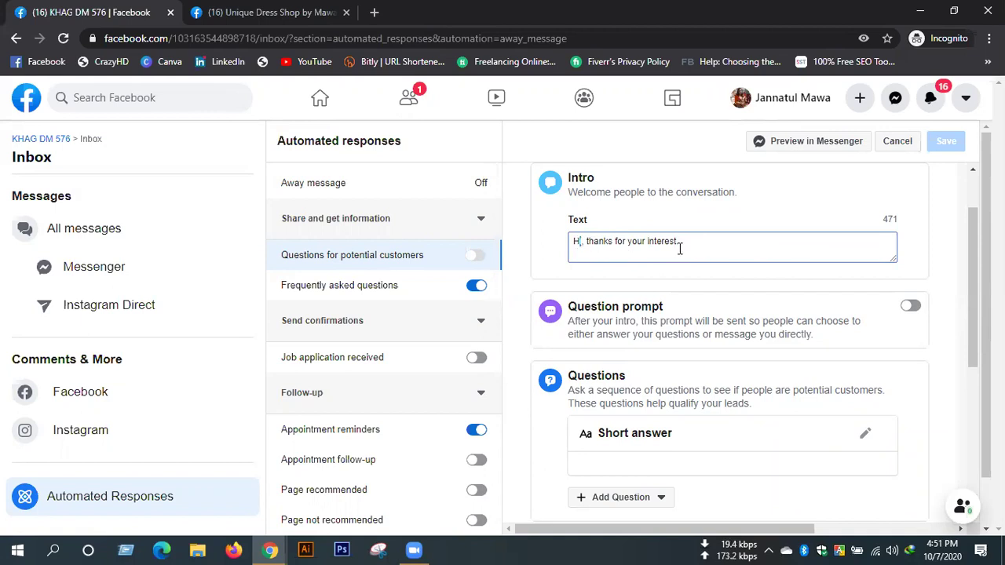
pyautogui.scroll(-2, 856, 275)
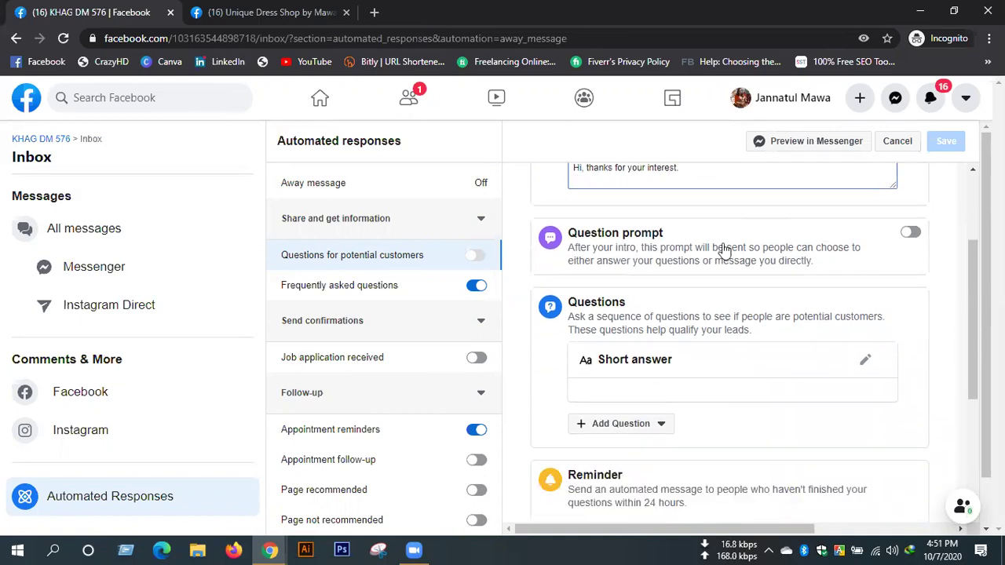
pyautogui.scroll(2, 713, 184)
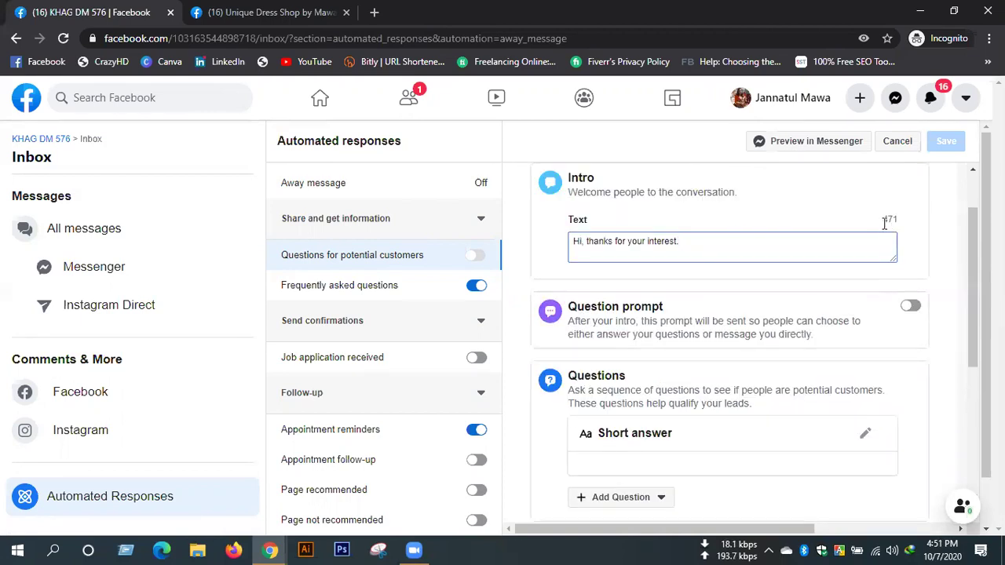
pyautogui.scroll(-2, 883, 229)
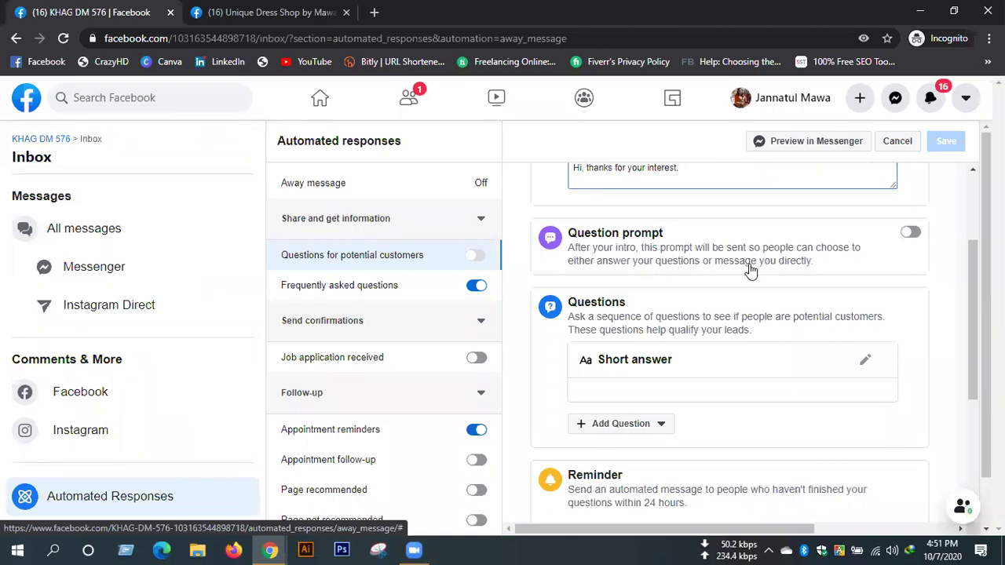
pyautogui.click(910, 233)
pyautogui.scroll(-1, 706, 240)
pyautogui.scroll(-1, 705, 238)
pyautogui.scroll(2, 704, 235)
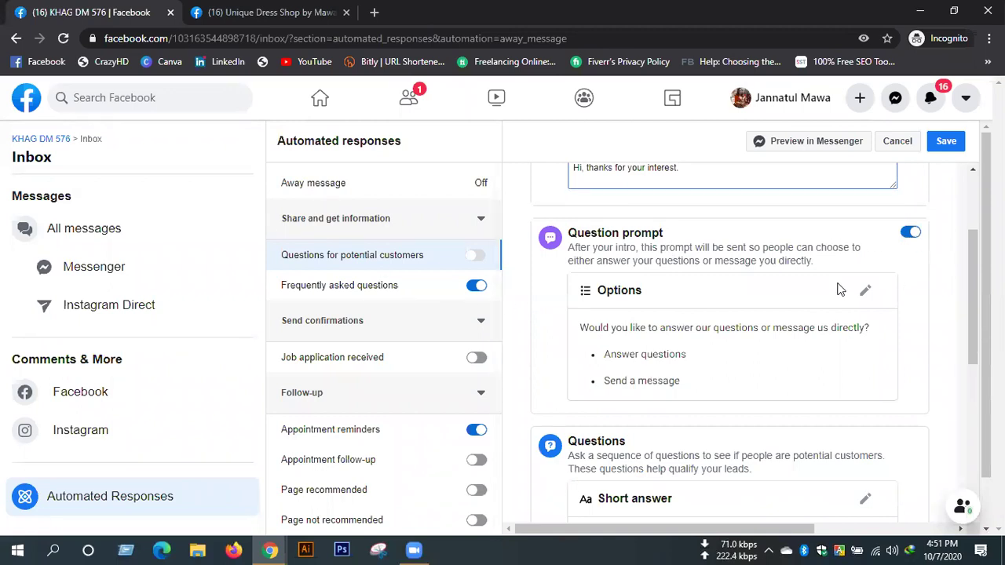
pyautogui.click(864, 291)
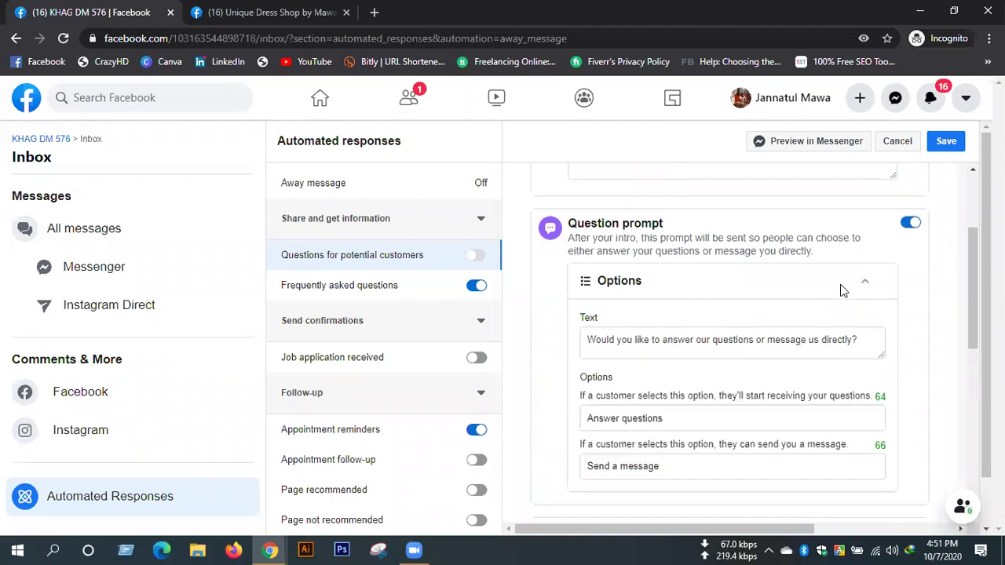
pyautogui.scroll(-1, 841, 290)
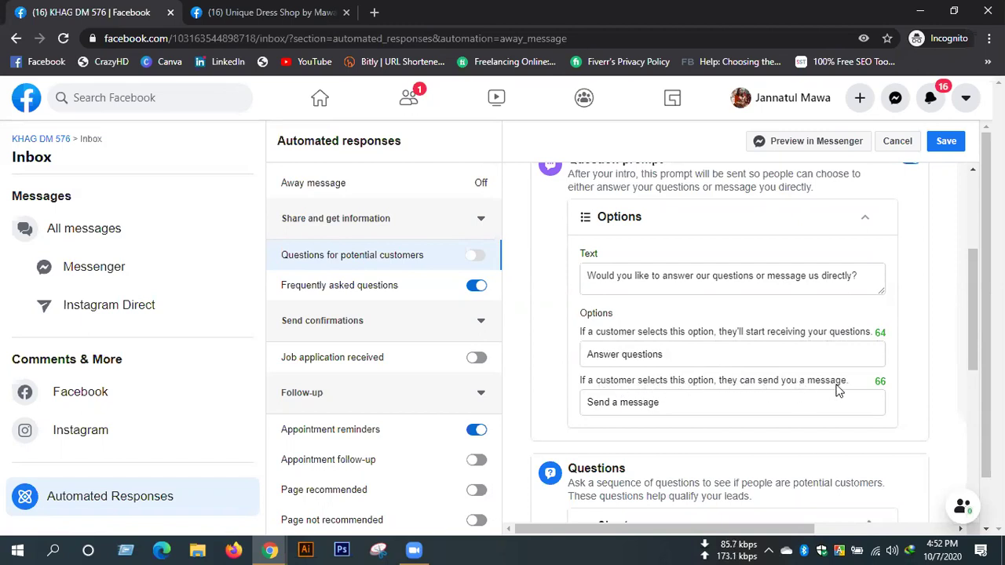
pyautogui.click(704, 401)
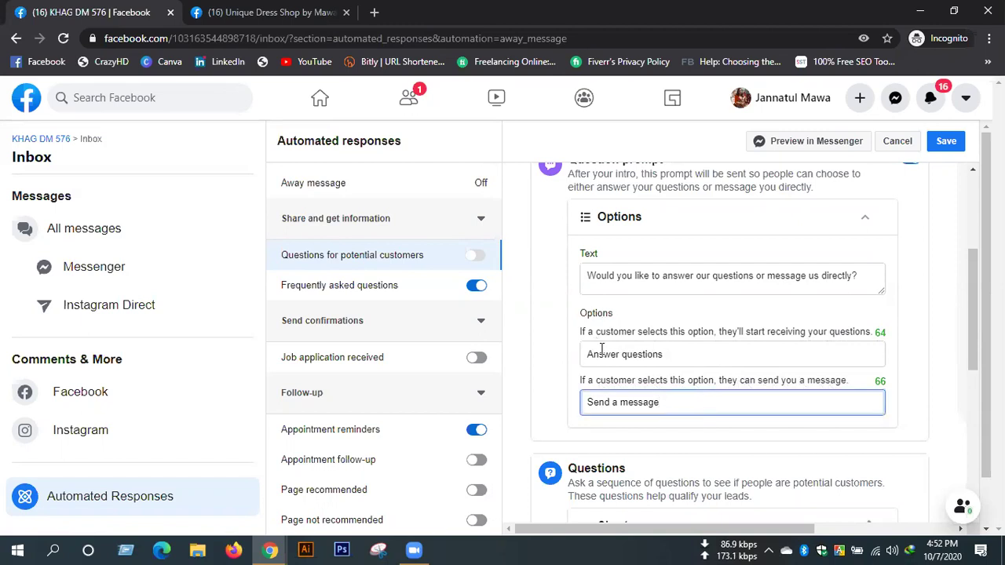
pyautogui.scroll(-3, 730, 290)
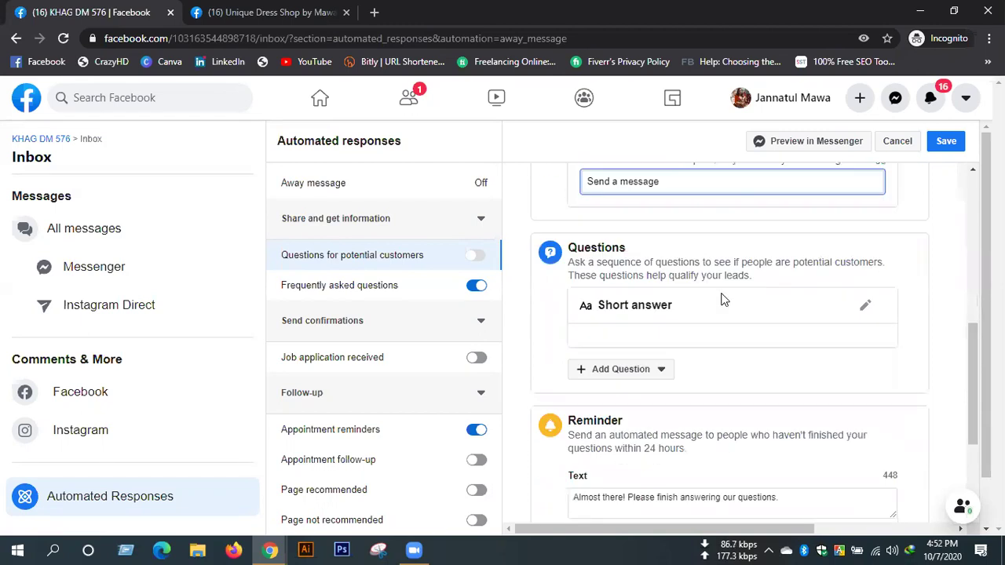
pyautogui.scroll(2, 722, 297)
pyautogui.scroll(1, 785, 253)
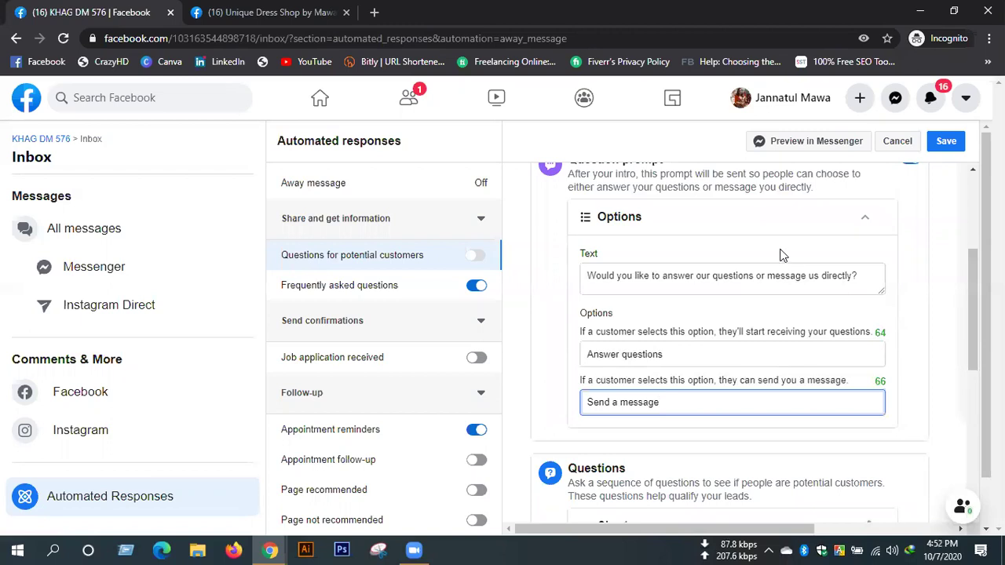
pyautogui.click(864, 218)
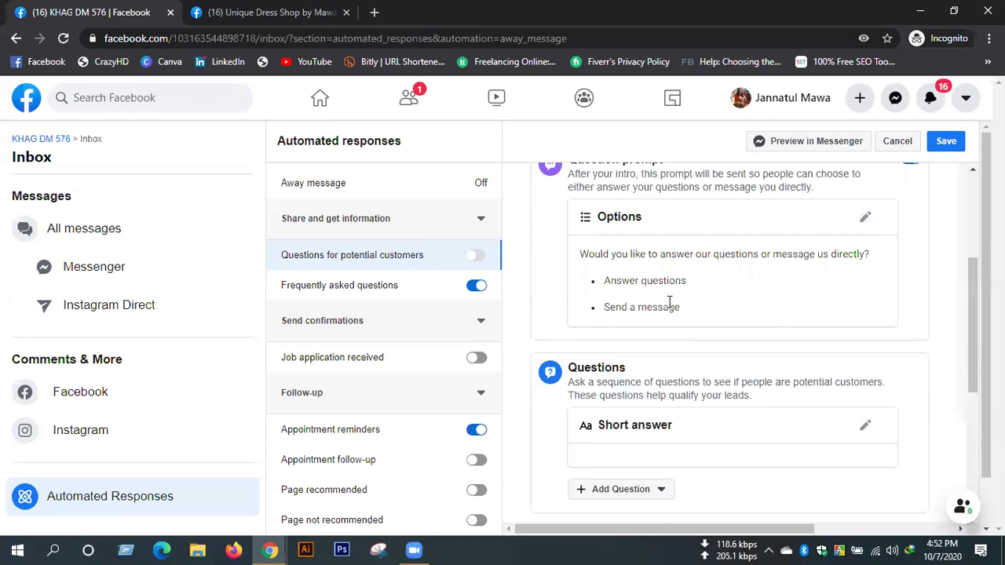
pyautogui.click(864, 219)
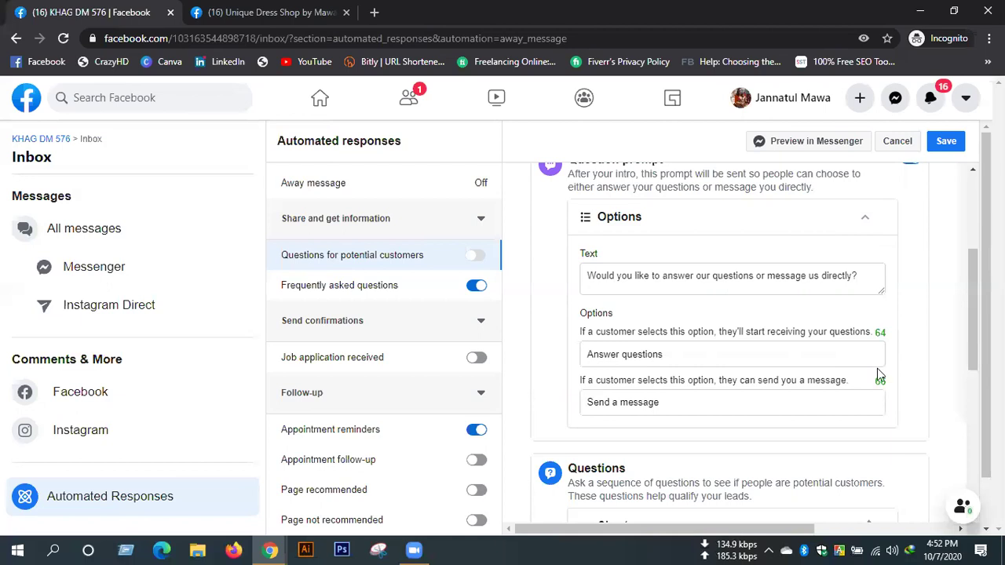
pyautogui.click(732, 409)
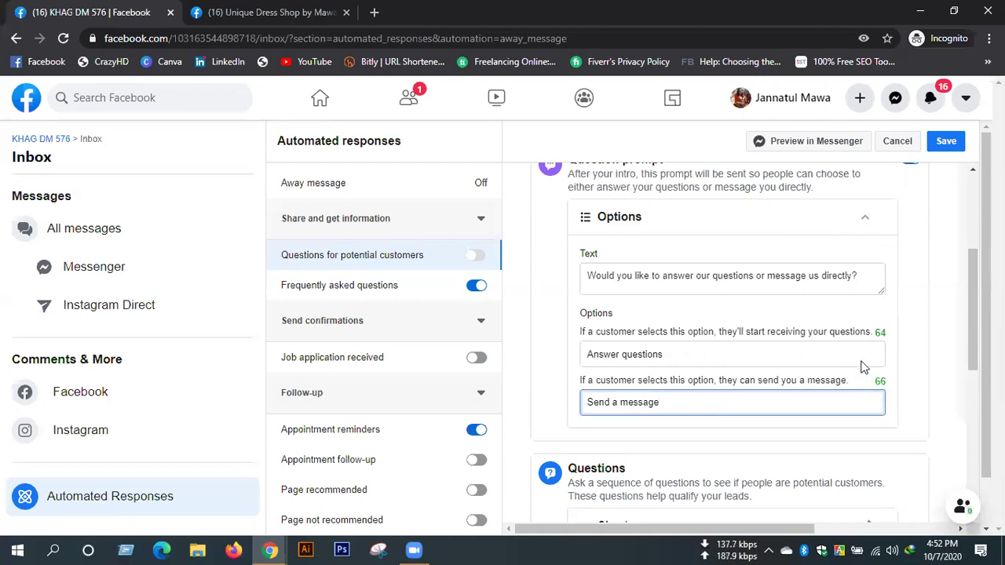
pyautogui.click(864, 220)
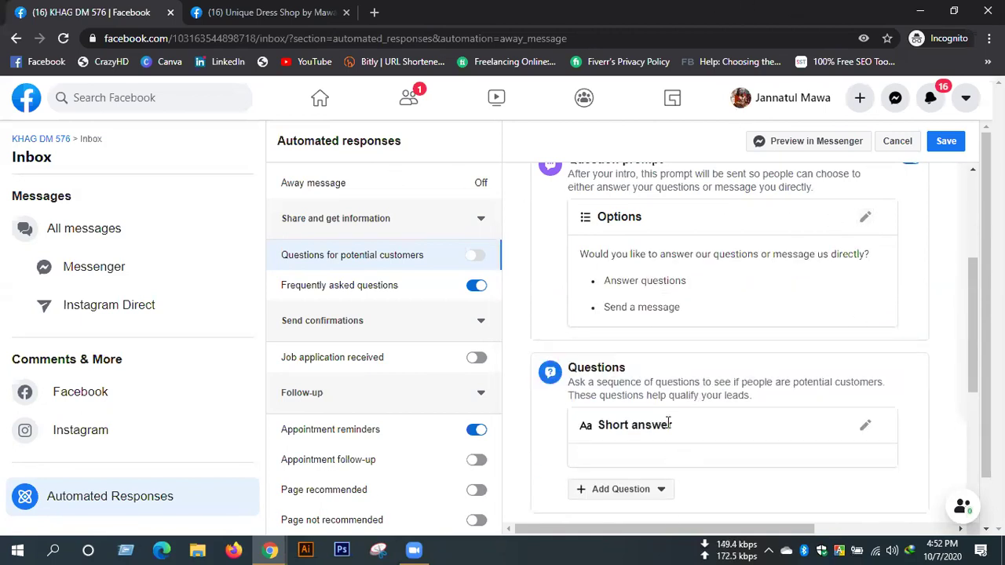
pyautogui.scroll(-2, 665, 424)
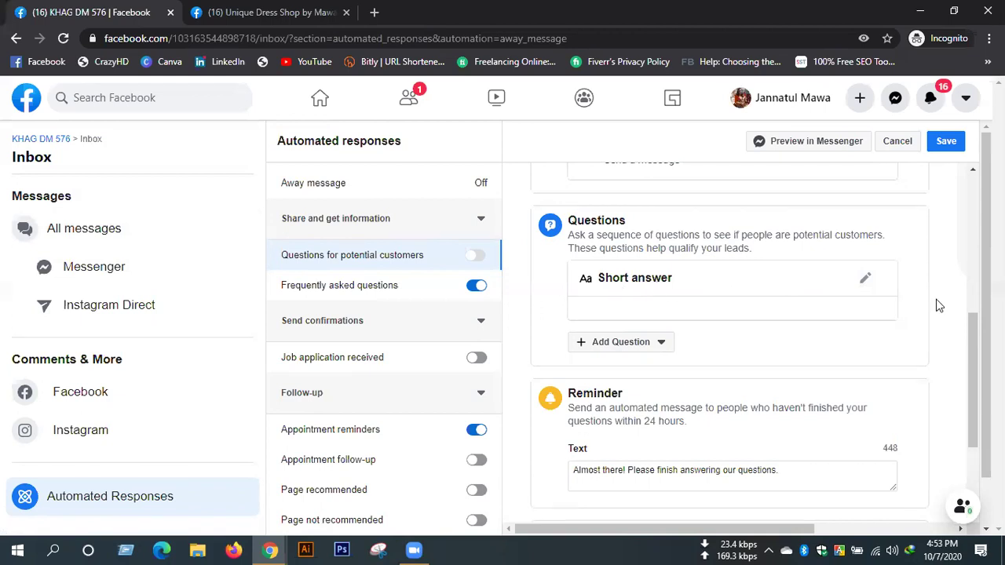
# - Review the question type list and keep Short answer as the first question's type
pyautogui.click(865, 279)
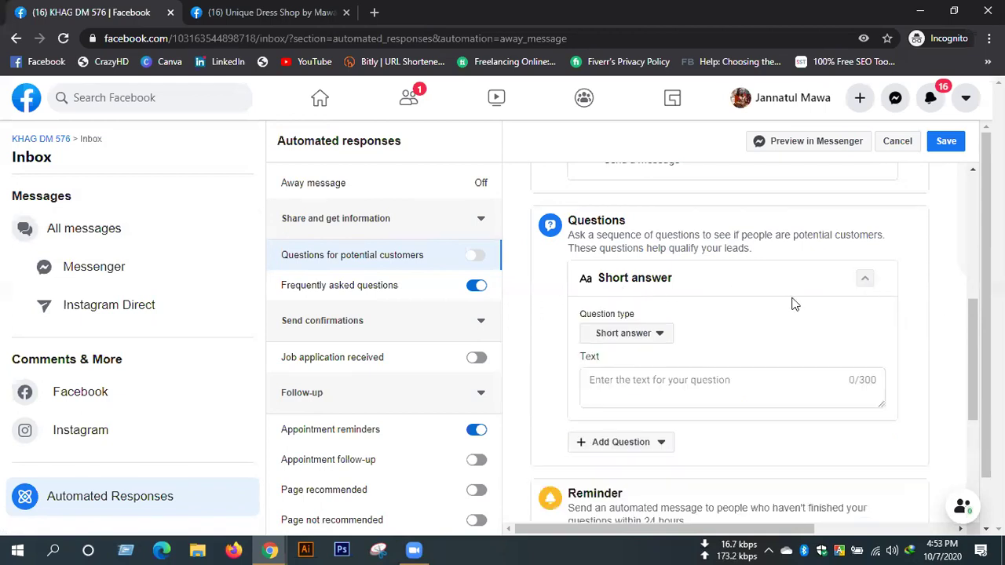
pyautogui.click(640, 336)
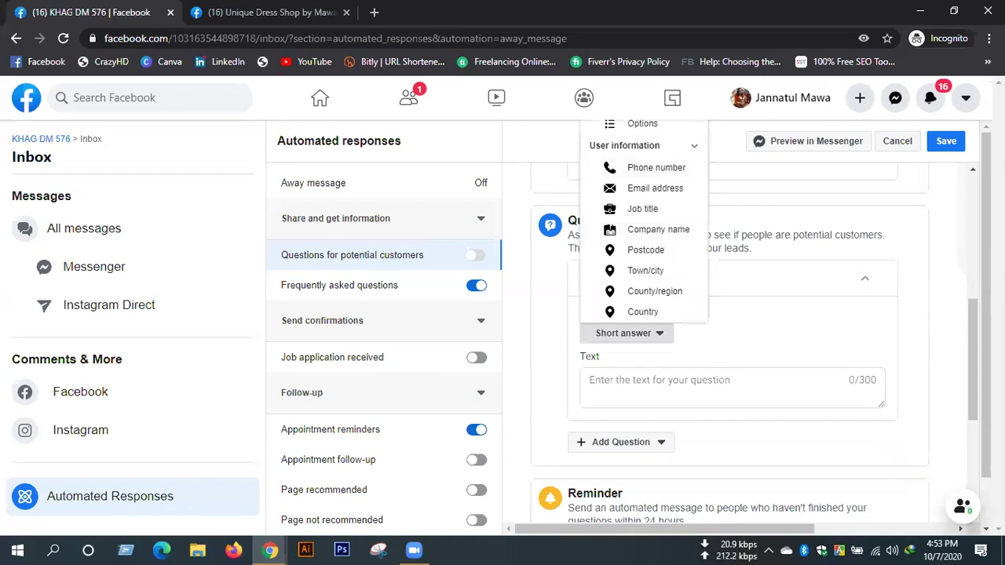
pyautogui.scroll(2, 974, 307)
pyautogui.scroll(-1, 974, 306)
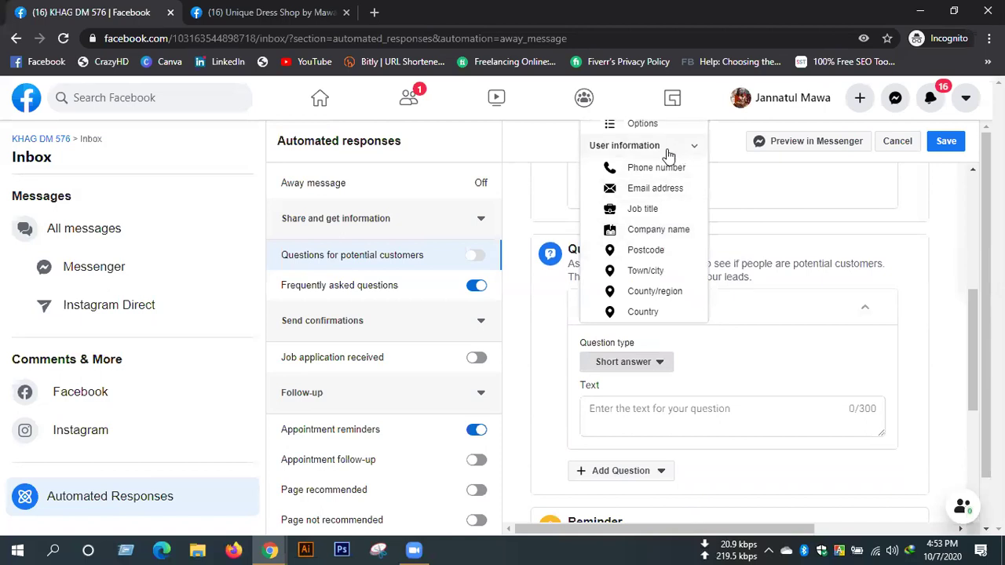
pyautogui.scroll(-1, 668, 157)
pyautogui.scroll(1, 667, 160)
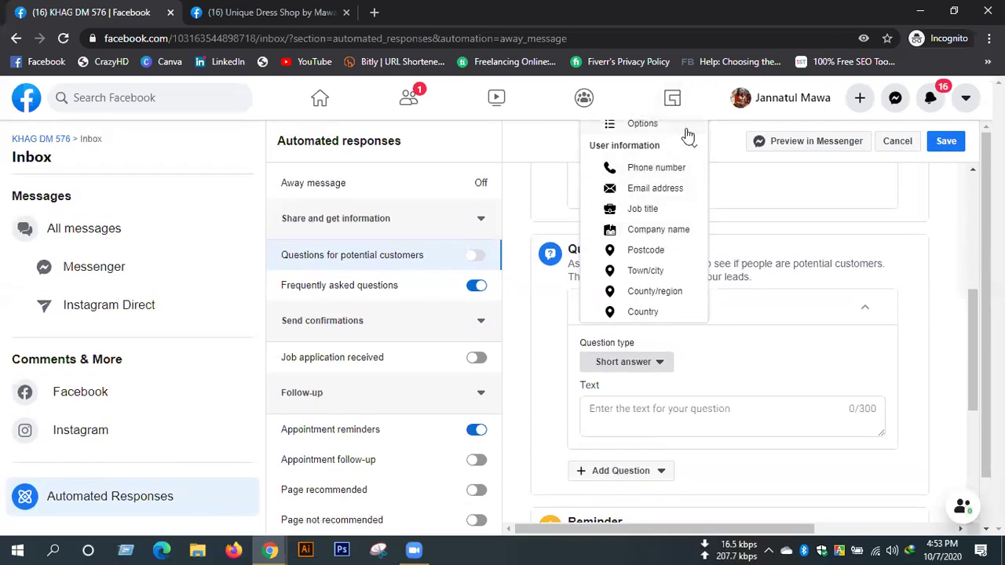
pyautogui.moveTo(689, 139); pyautogui.dragTo(683, 228)
pyautogui.click(769, 200)
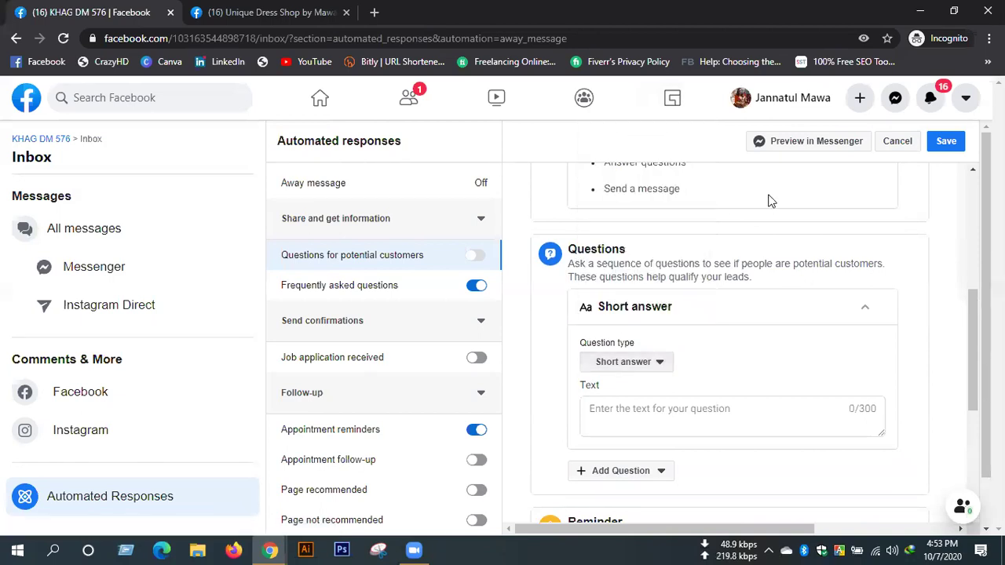
pyautogui.click(630, 368)
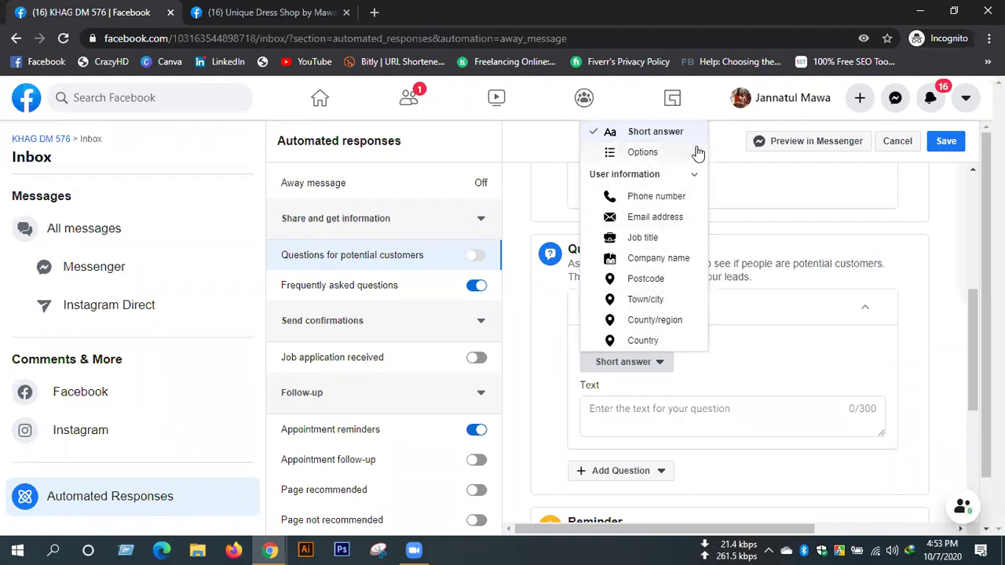
pyautogui.click(671, 133)
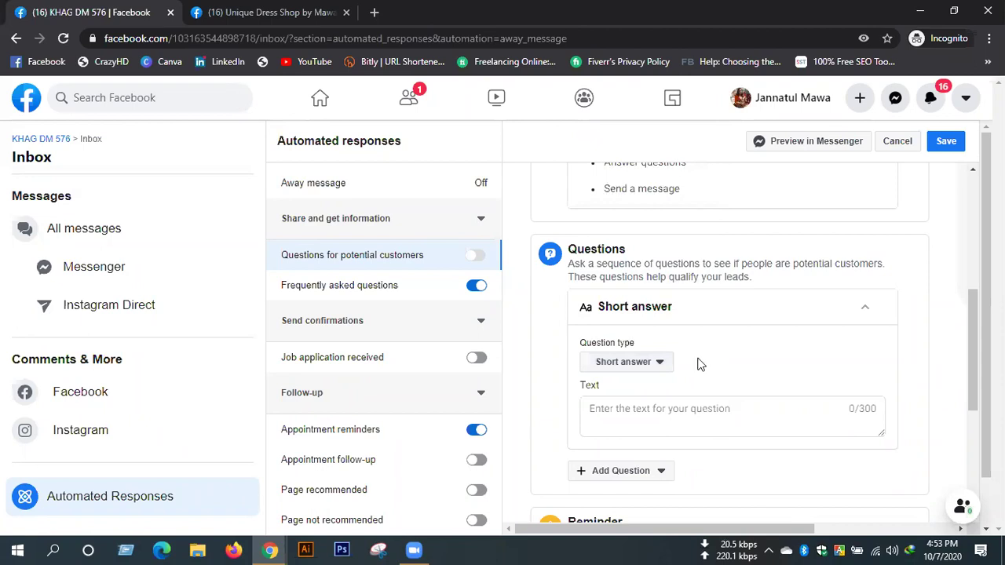
# - Enter "What's your name?" as the first Short answer question's text
pyautogui.click(636, 415)
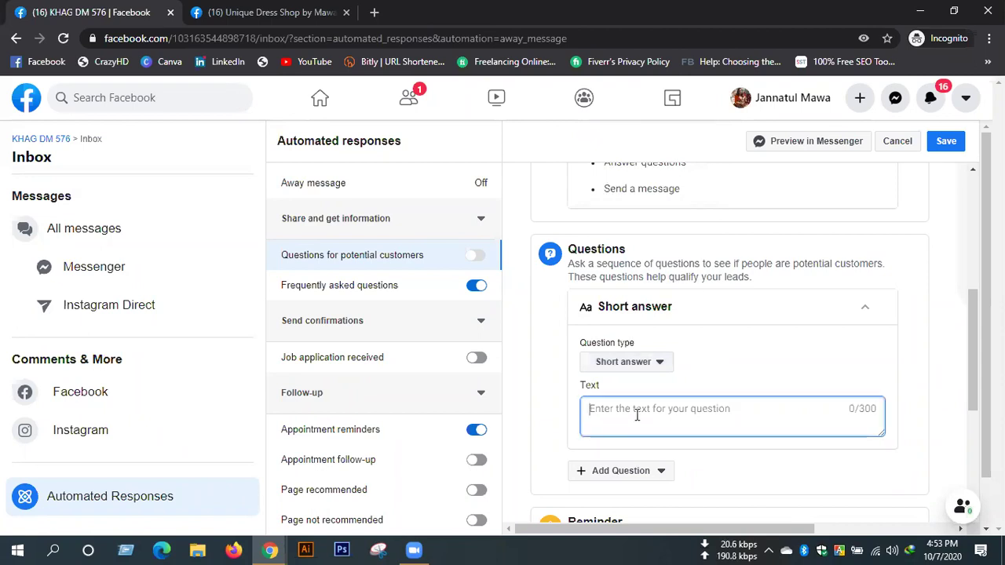
pyautogui.write('W')
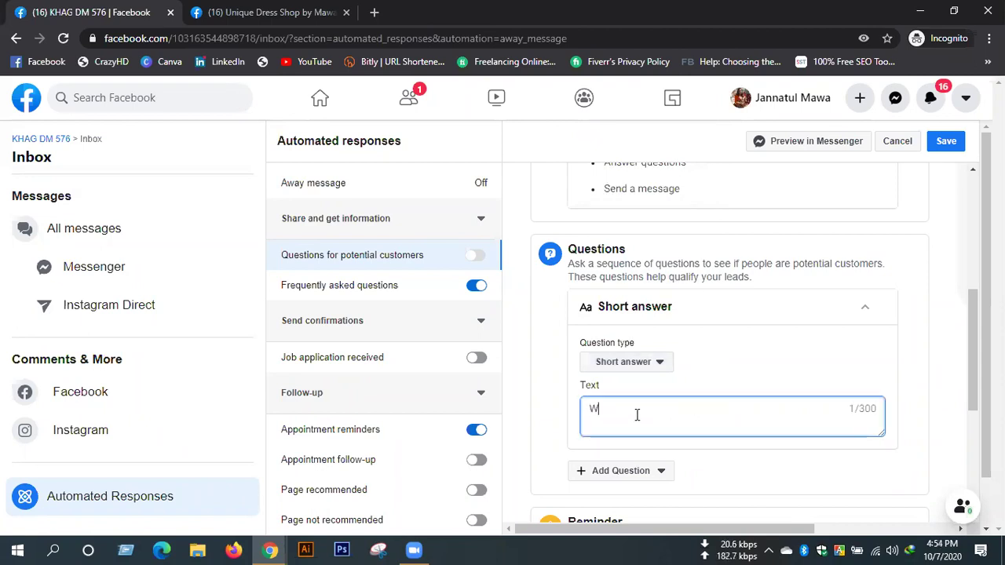
pyautogui.write('hat')
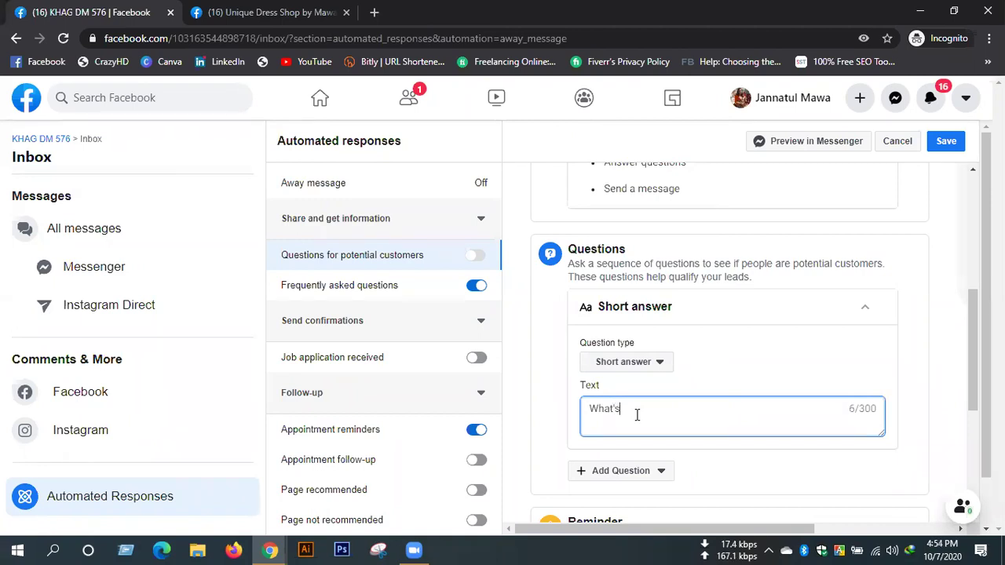
pyautogui.write(' s y')
pyautogui.press('BackSpace')
pyautogui.write('our name?')
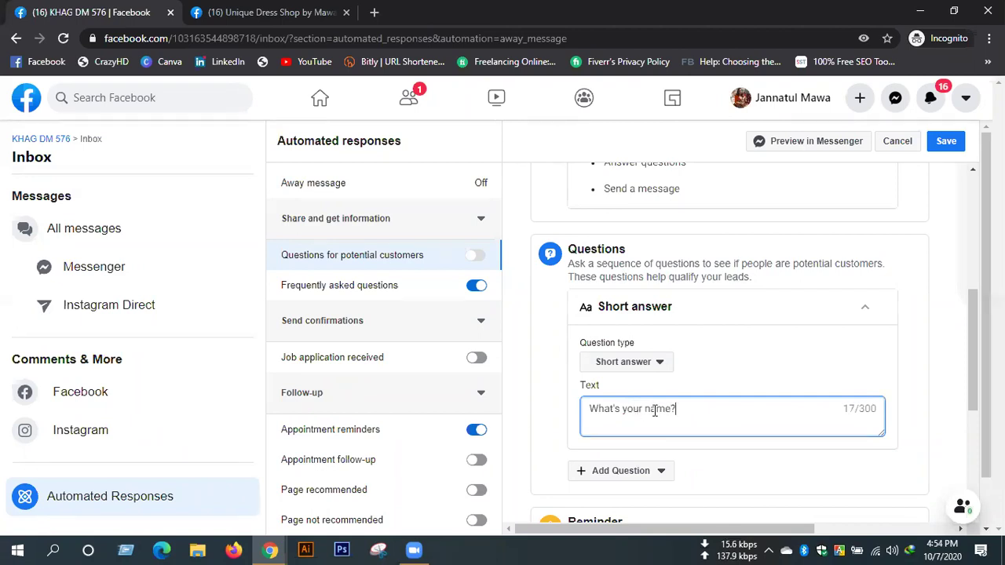
pyautogui.scroll(-2, 650, 406)
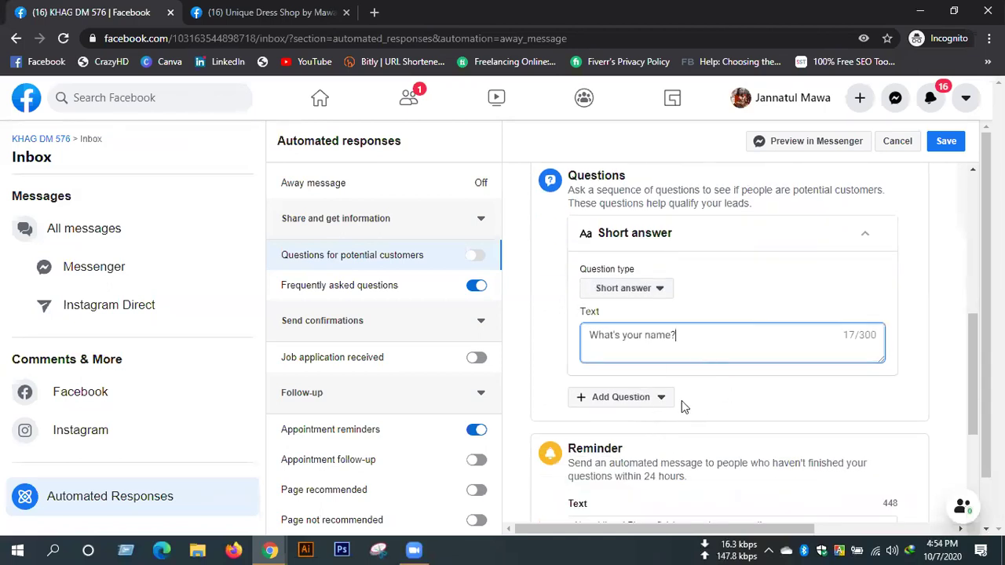
# - Add a second Short answer question from the Custom questions list
pyautogui.click(636, 399)
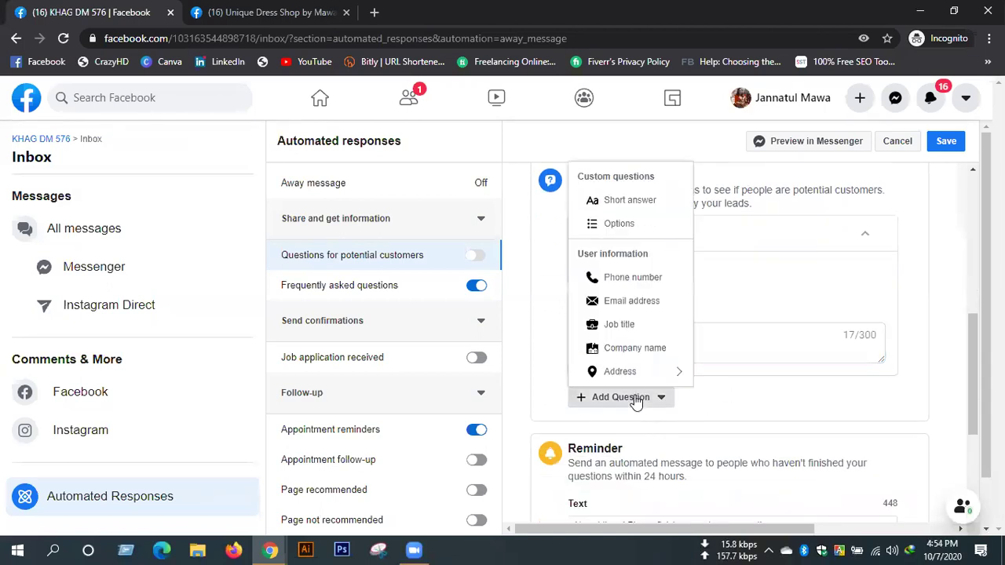
pyautogui.click(620, 201)
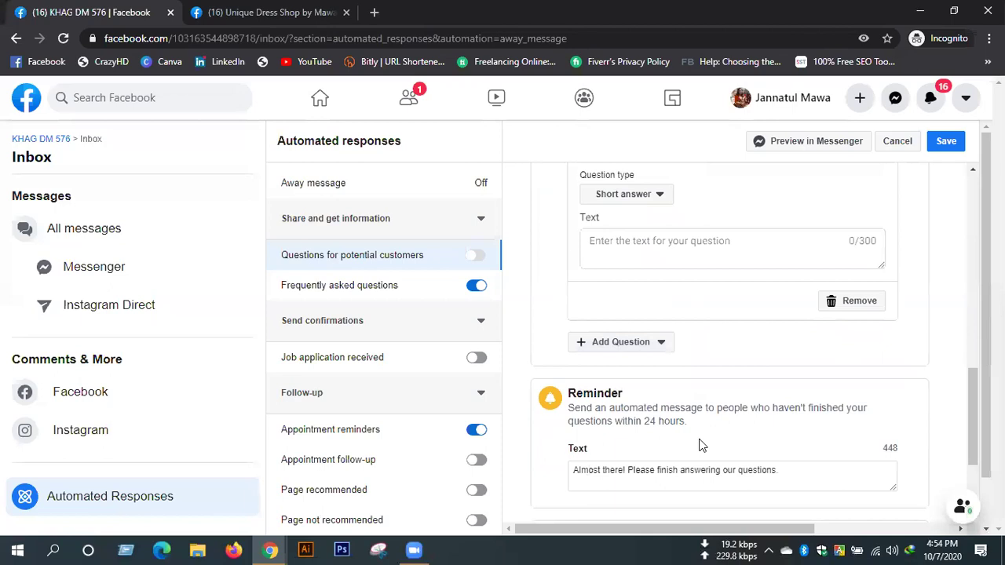
pyautogui.scroll(2, 700, 446)
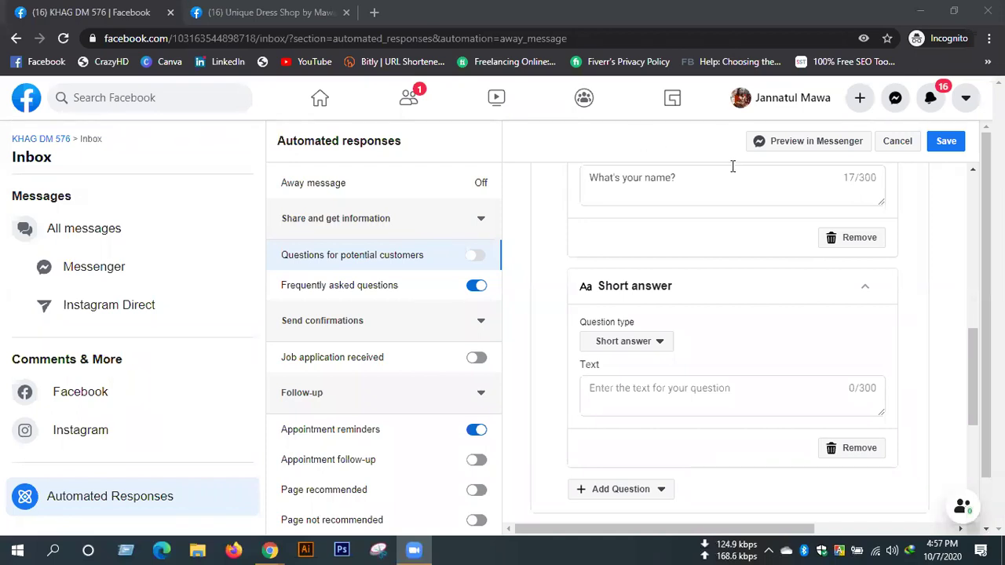
# - Type "Provide your E-mail address" as the second question's text
pyautogui.click(628, 394)
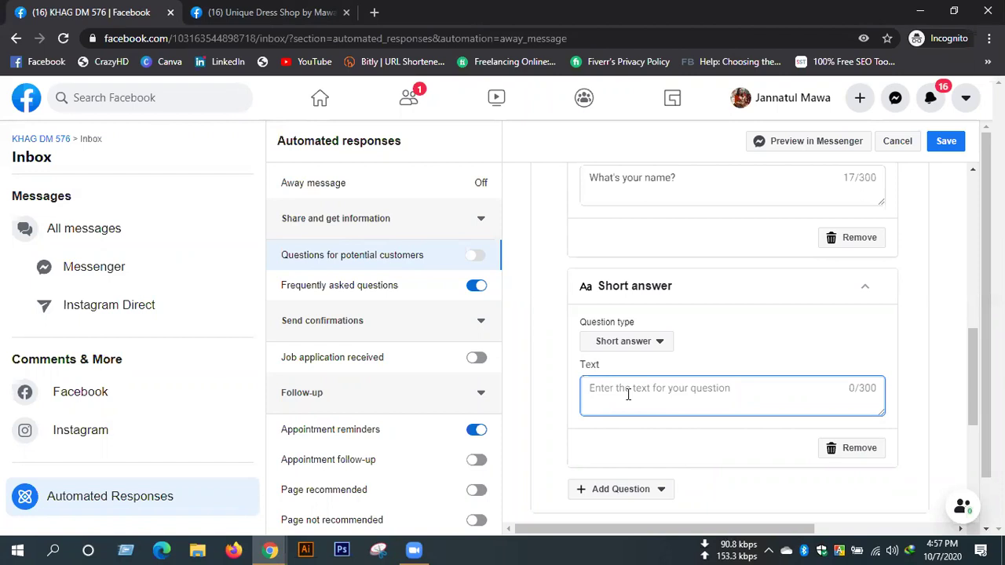
pyautogui.write('E')
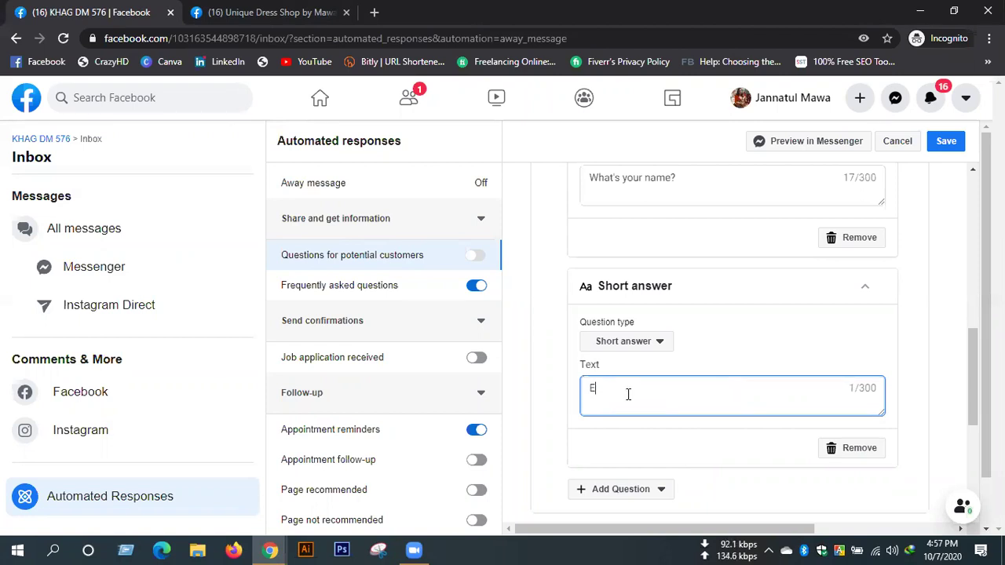
pyautogui.press('BackSpace')
pyautogui.write('Provide you')
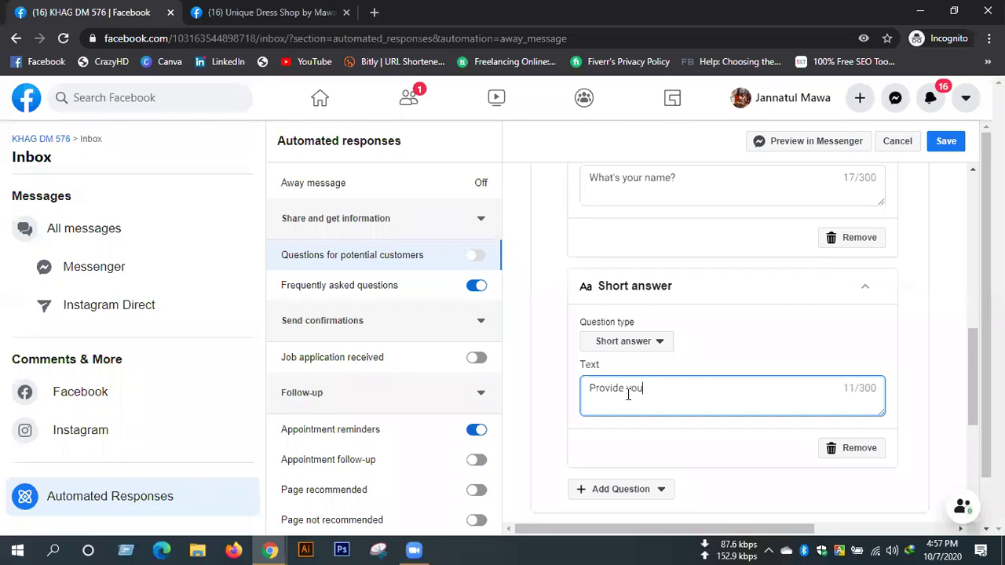
pyautogui.write('r E-mail ade')
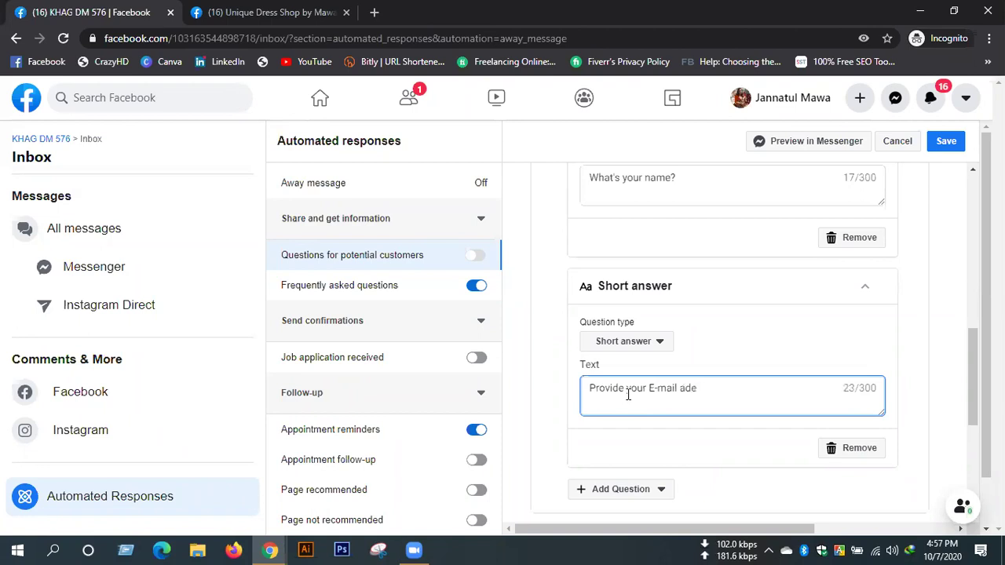
pyautogui.press('BackSpace')
pyautogui.write('res')
pyautogui.press('BackSpace')
pyautogui.write('ss')
# - Fix the spelling of "address" via spellcheck and keep the Short answer type
pyautogui.rightClick(695, 387)
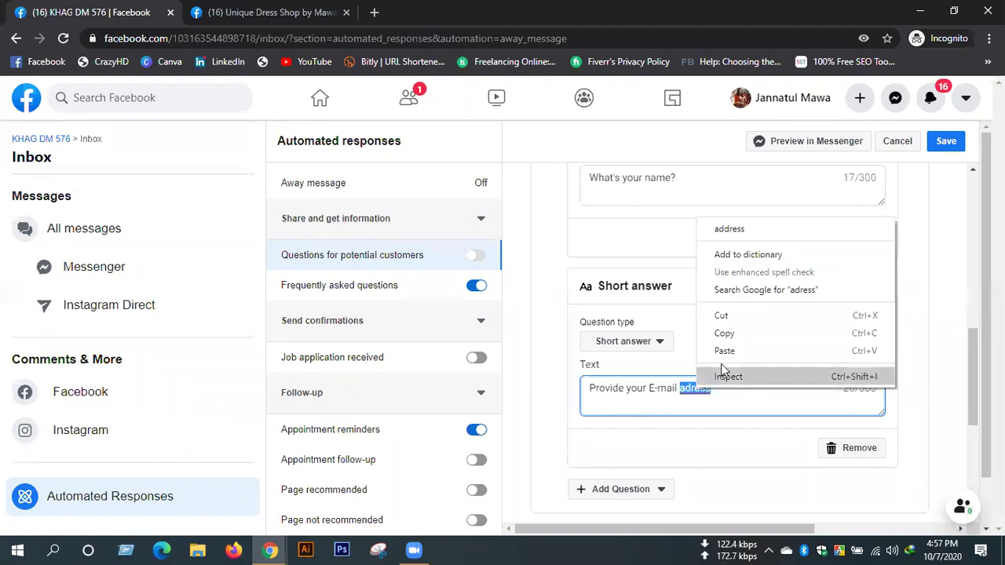
pyautogui.click(742, 236)
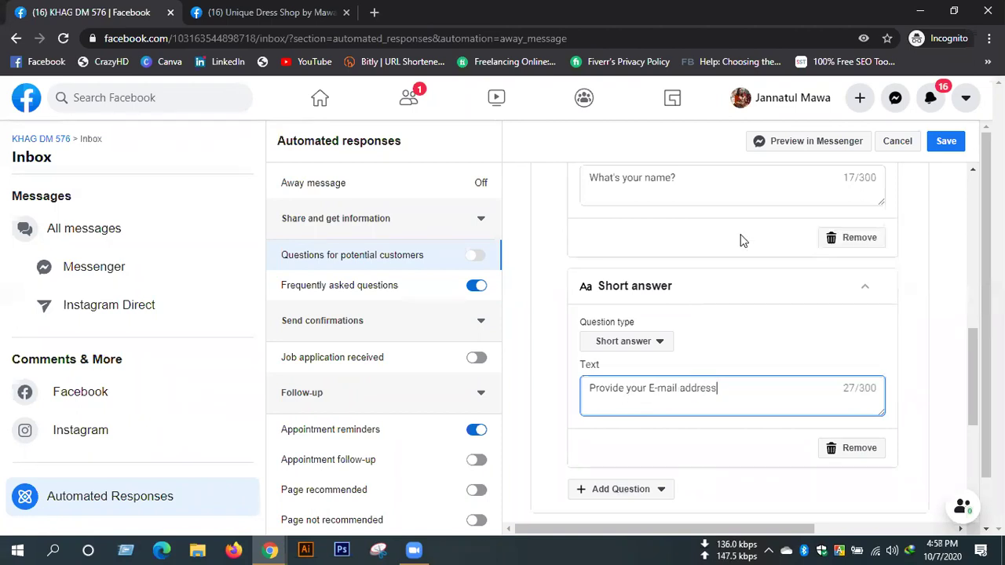
pyautogui.click(660, 343)
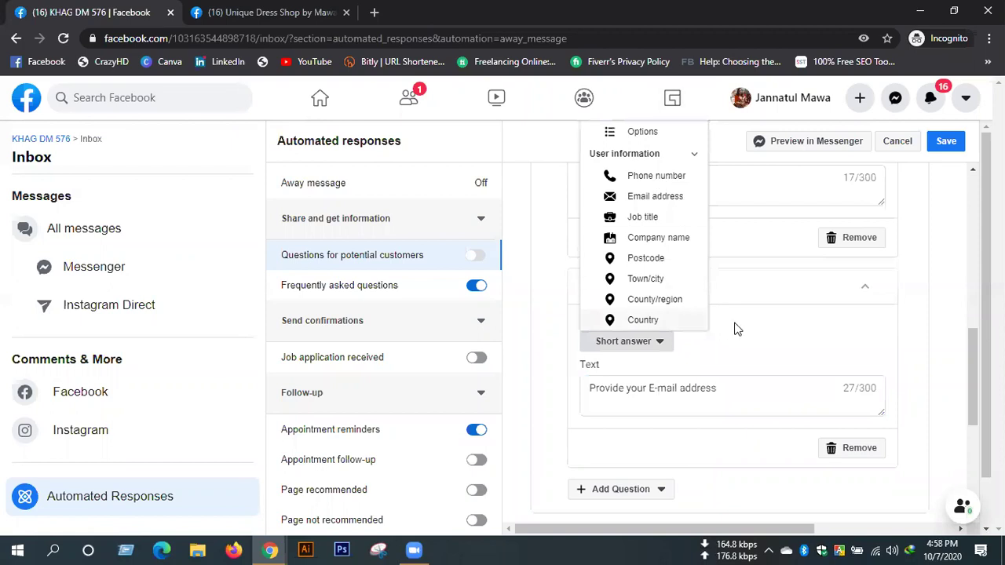
pyautogui.click(760, 345)
pyautogui.scroll(-2, 754, 343)
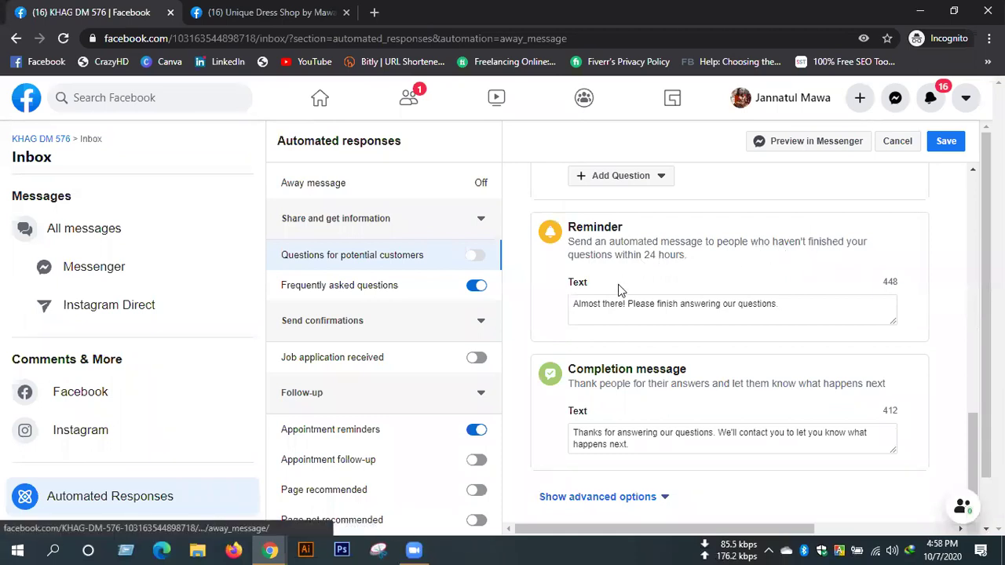
pyautogui.click(624, 309)
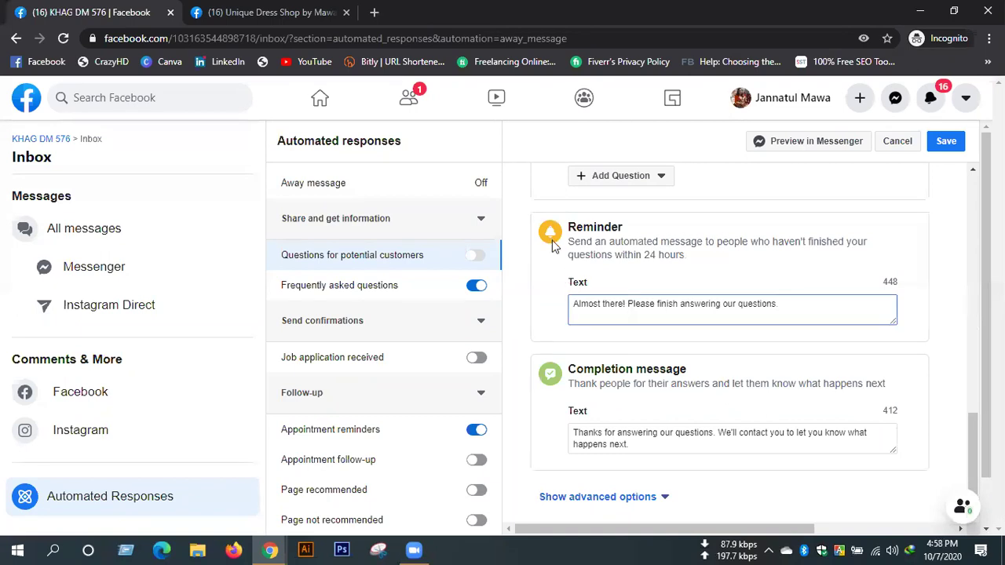
pyautogui.scroll(2, 690, 271)
pyautogui.scroll(4, 690, 271)
pyautogui.scroll(-5, 690, 271)
pyautogui.scroll(-1, 689, 271)
pyautogui.scroll(1, 688, 271)
pyautogui.scroll(-1, 688, 271)
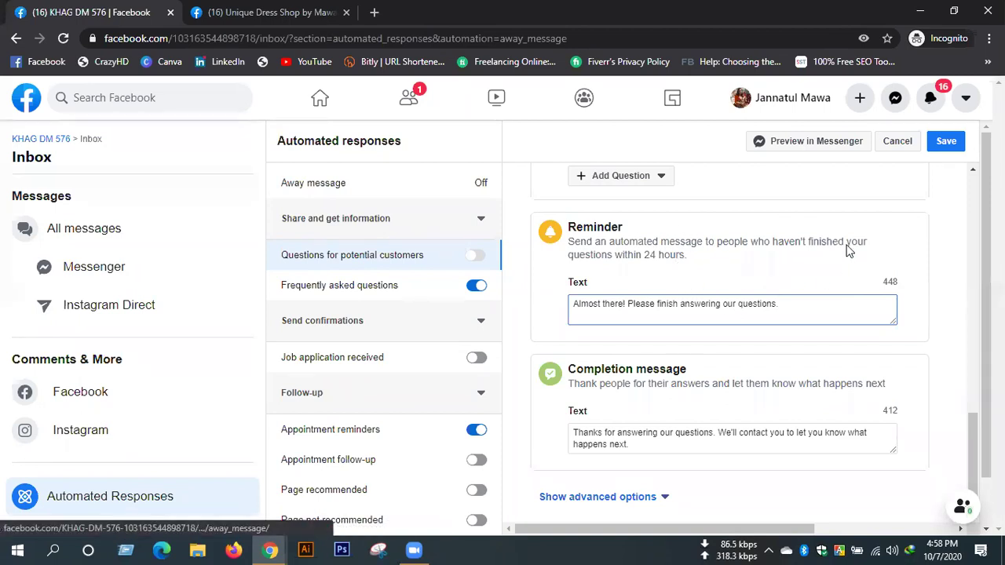
pyautogui.scroll(-1, 700, 322)
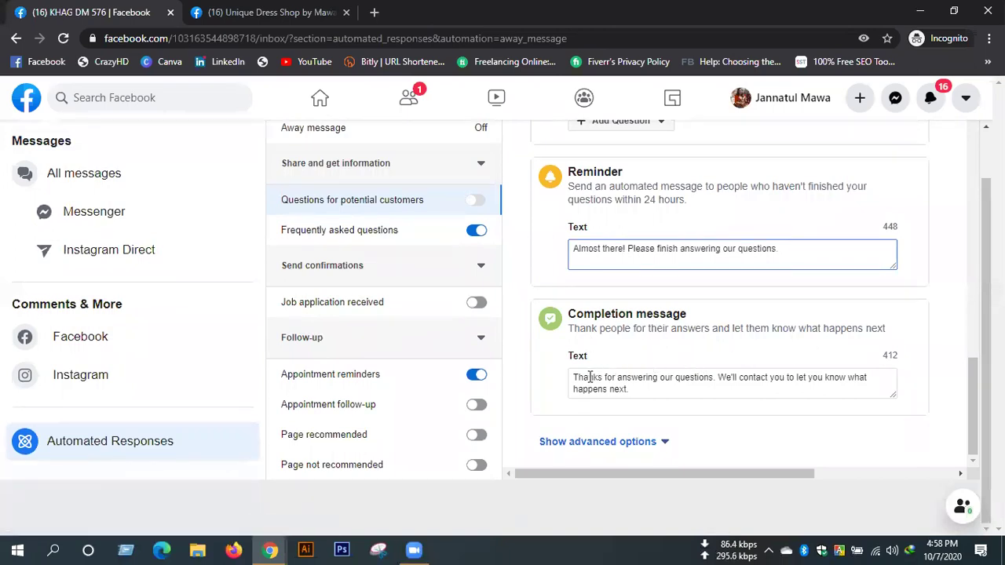
pyautogui.click(633, 392)
pyautogui.scroll(5, 637, 376)
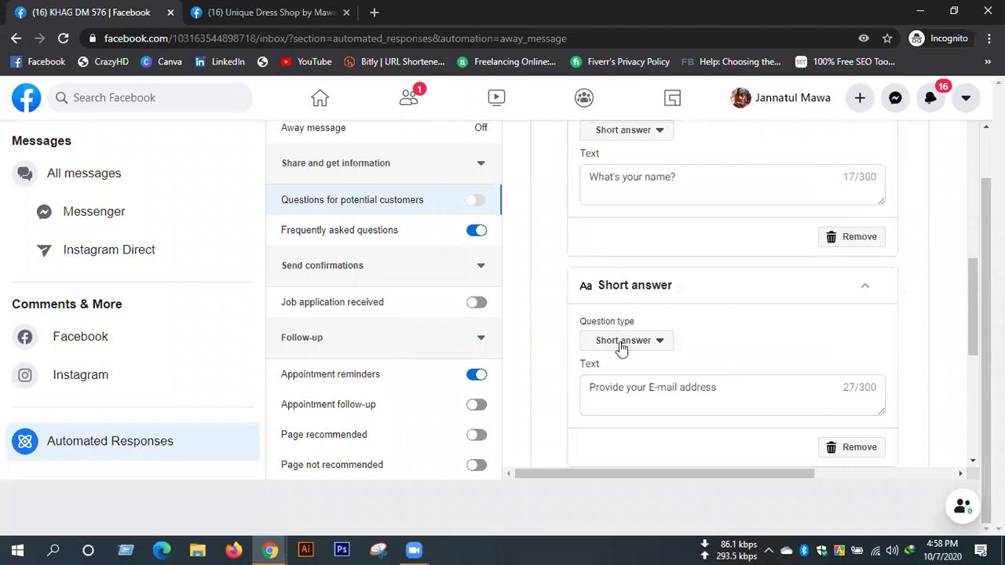
pyautogui.scroll(-2, 621, 349)
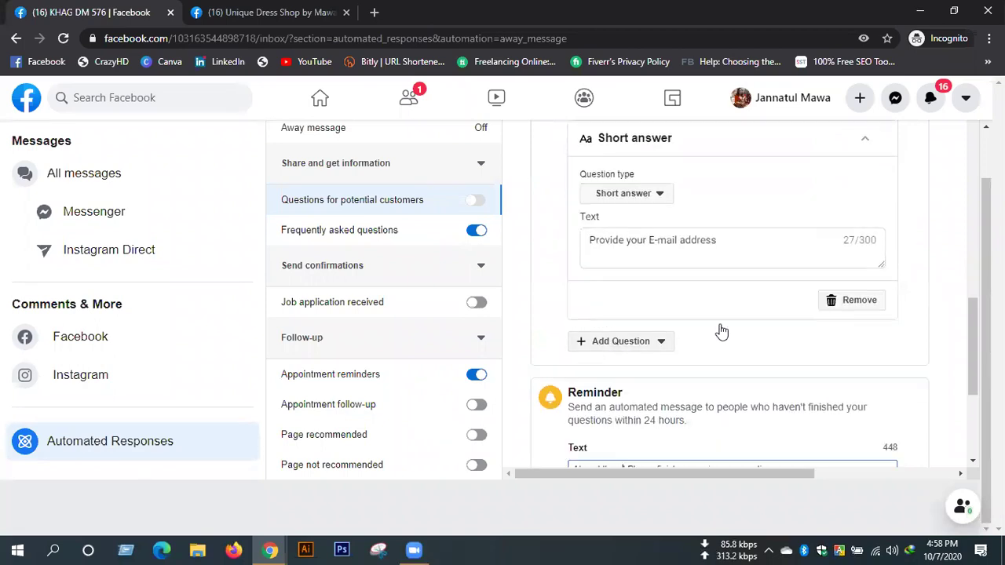
pyautogui.scroll(10, 723, 328)
pyautogui.scroll(2, 723, 313)
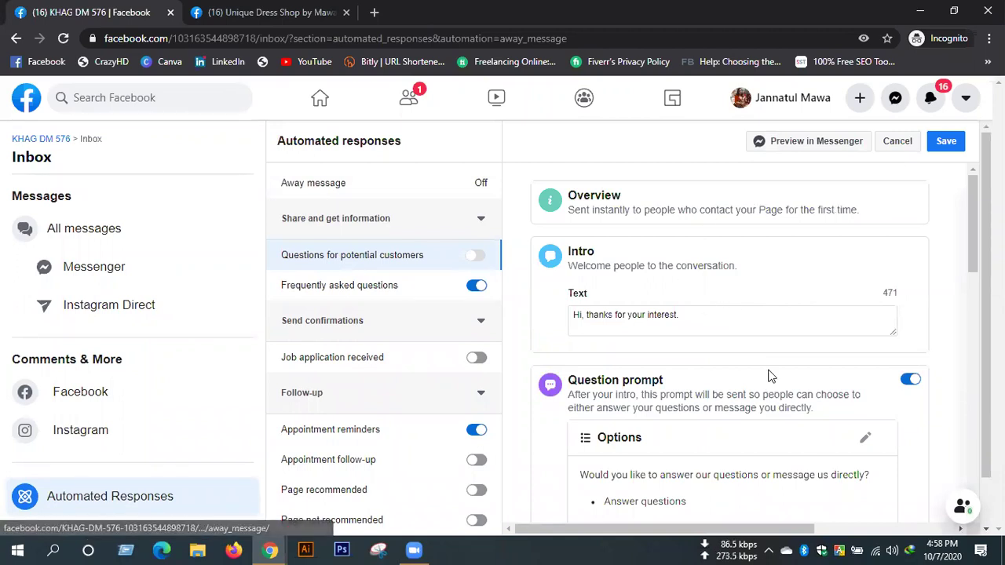
pyautogui.scroll(-5, 769, 377)
pyautogui.scroll(5, 769, 377)
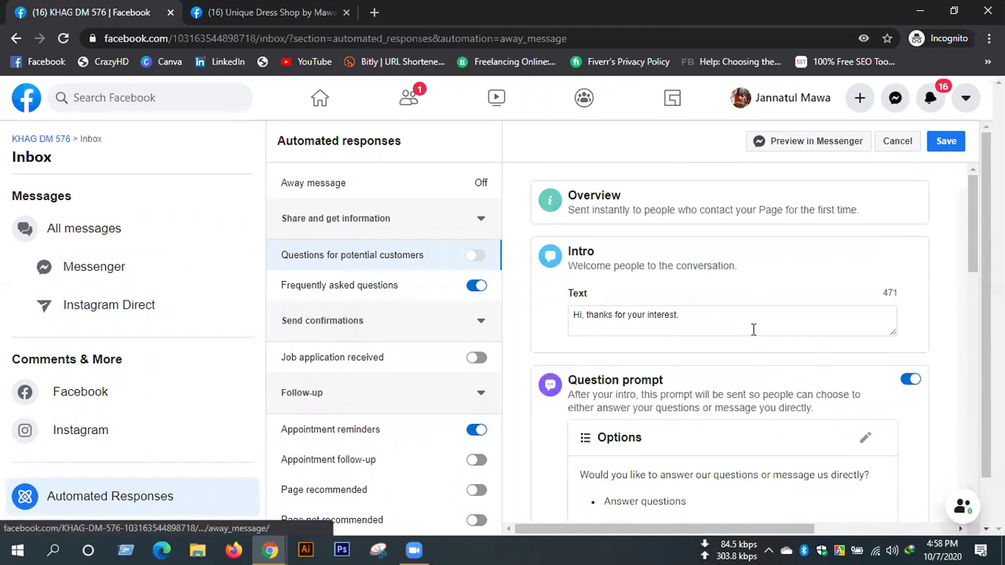
pyautogui.click(948, 146)
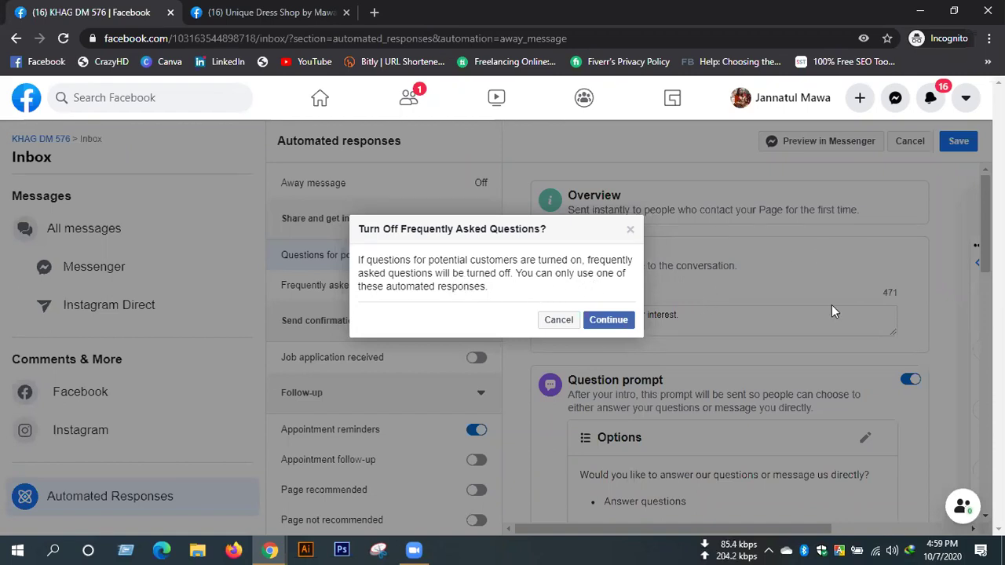
pyautogui.click(547, 326)
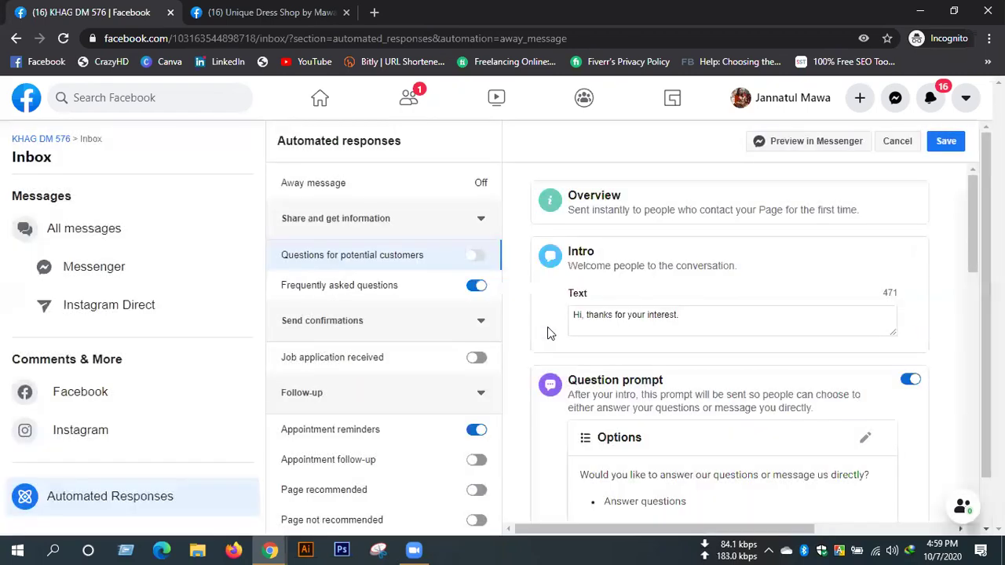
# - Select the Frequently asked questions automation and open its editor
pyautogui.click(343, 286)
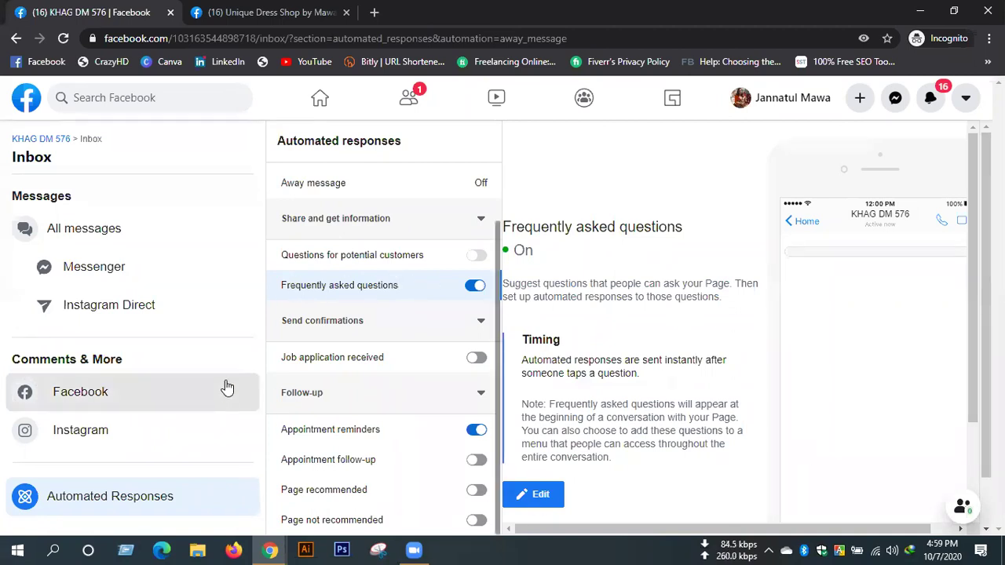
pyautogui.click(342, 256)
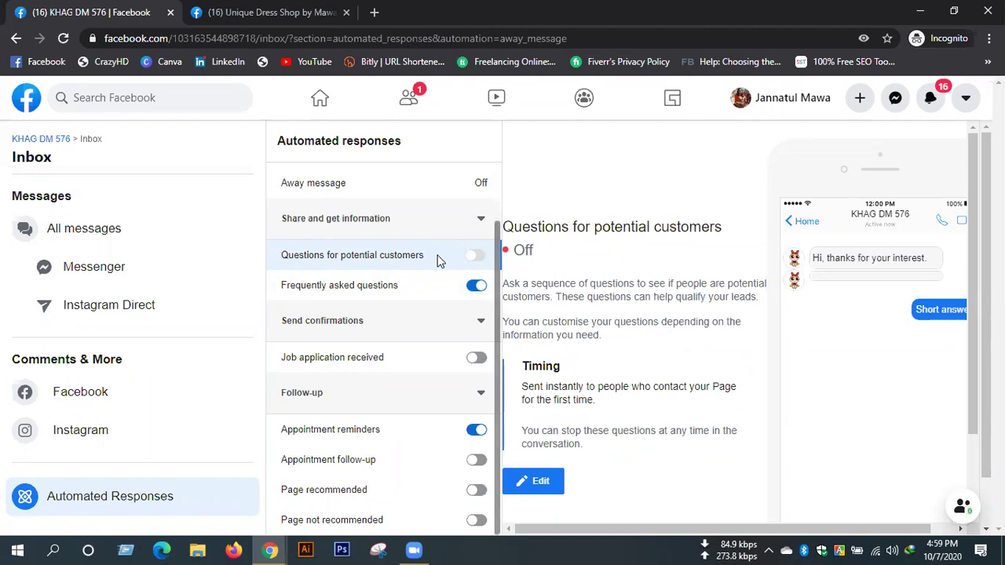
pyautogui.scroll(-3, 599, 415)
pyautogui.scroll(3, 599, 415)
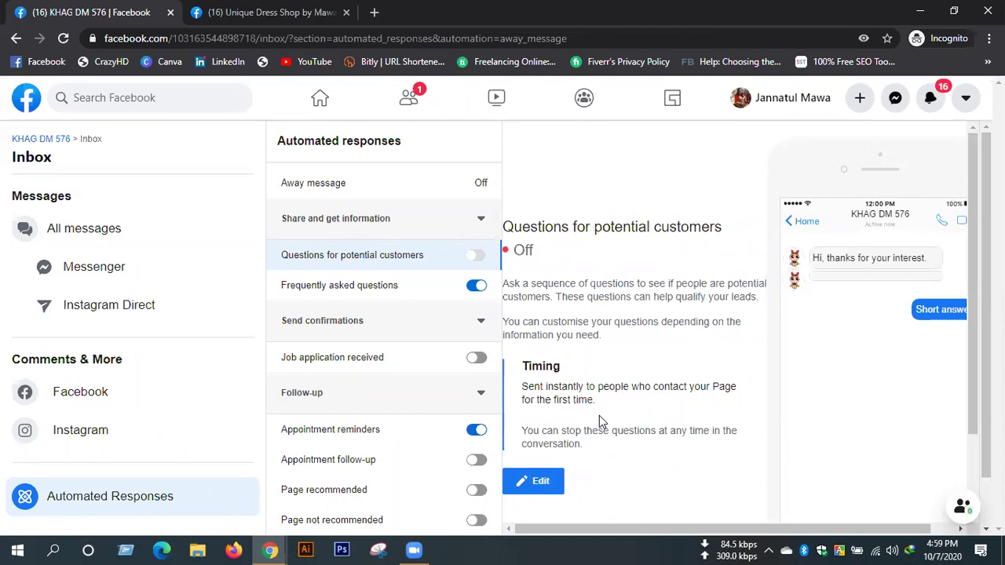
pyautogui.click(354, 288)
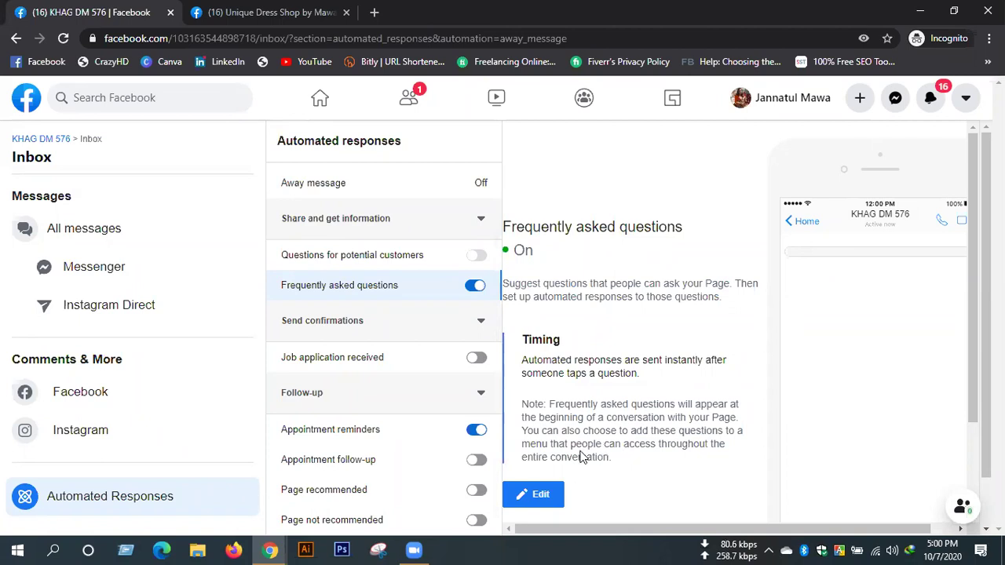
pyautogui.click(540, 494)
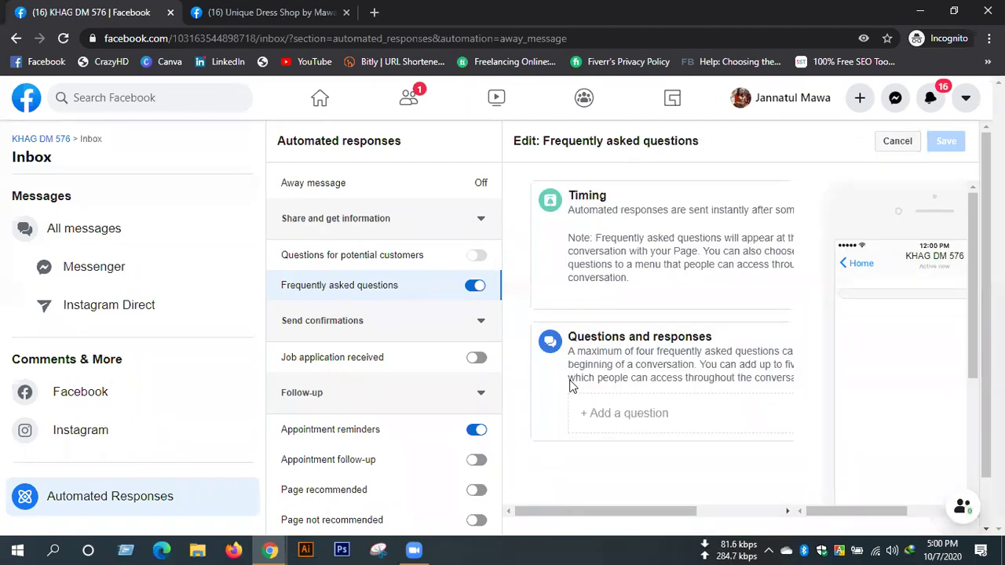
# - Add an empty Question 1 with its automated response field to the FAQ
pyautogui.click(594, 413)
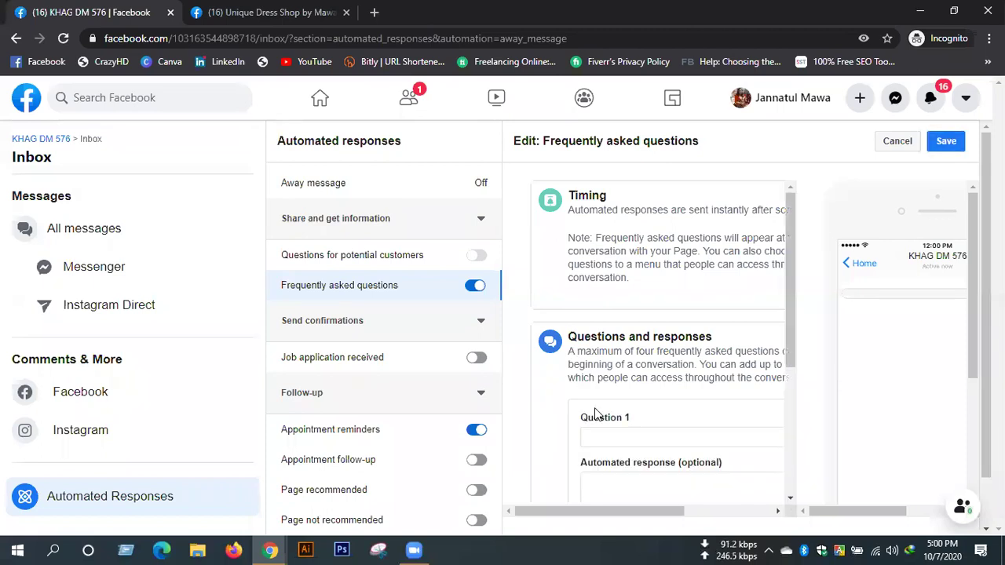
pyautogui.scroll(-3, 667, 408)
pyautogui.scroll(1, 606, 247)
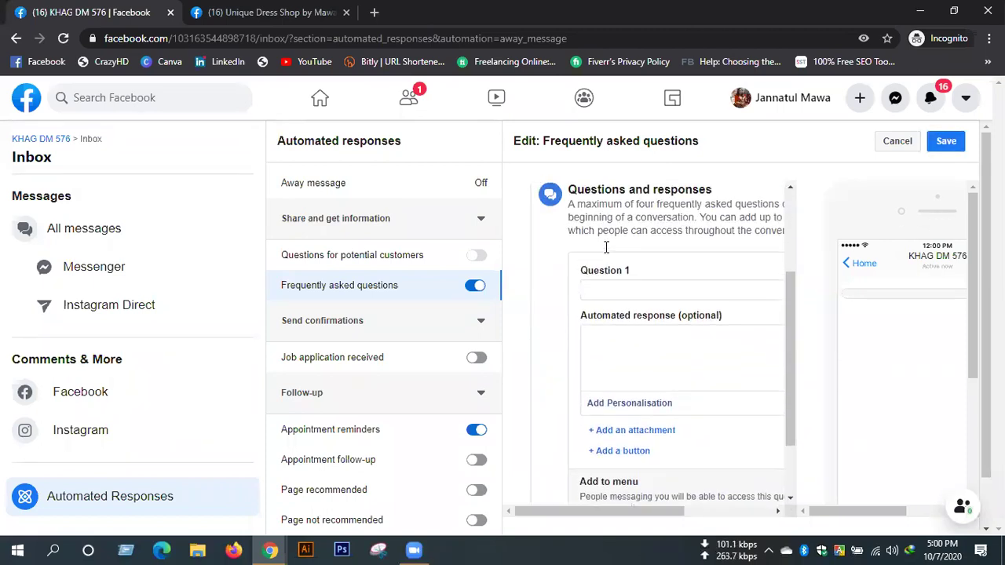
pyautogui.scroll(2, 585, 239)
pyautogui.scroll(-1, 622, 343)
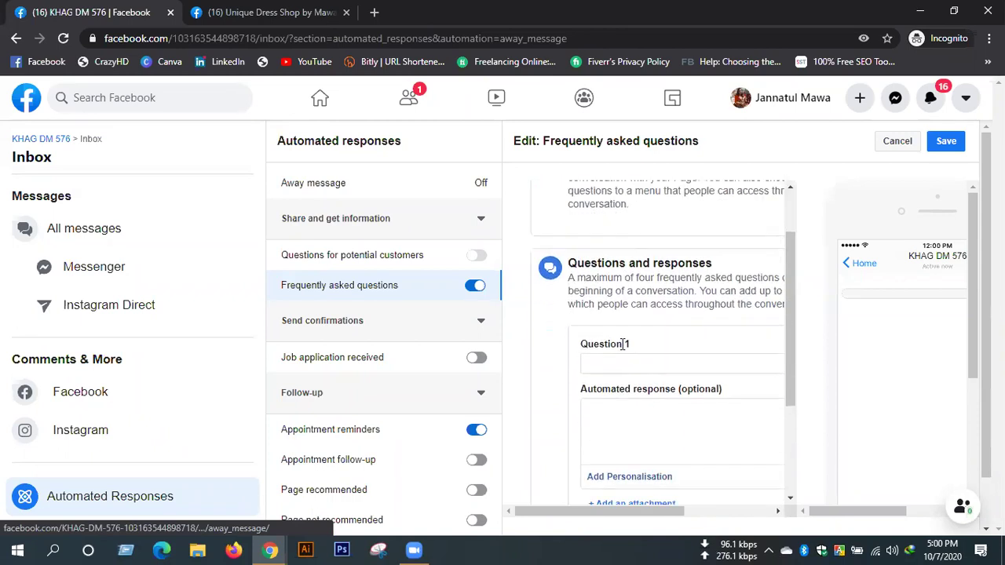
pyautogui.click(610, 363)
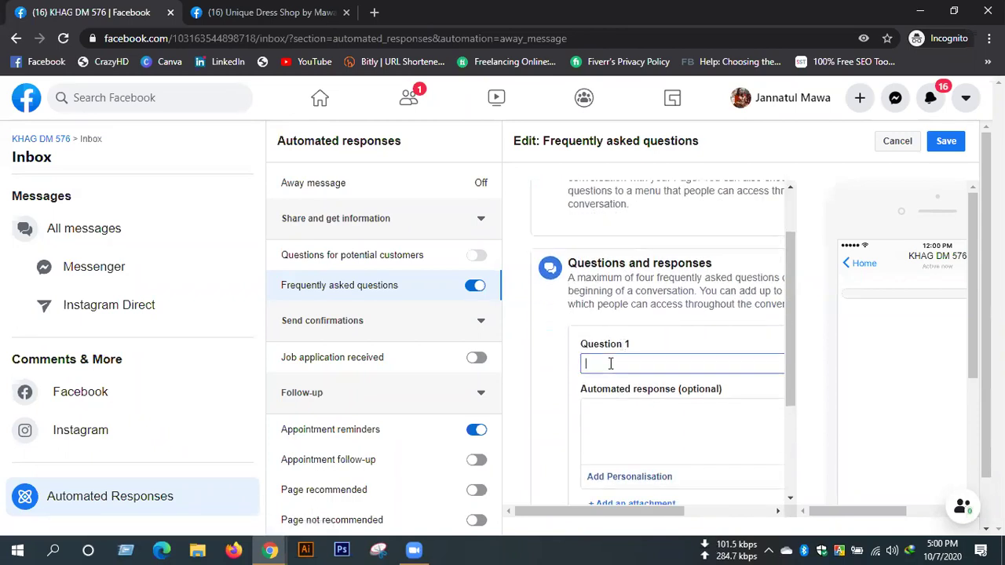
pyautogui.click(613, 424)
pyautogui.scroll(-2, 634, 442)
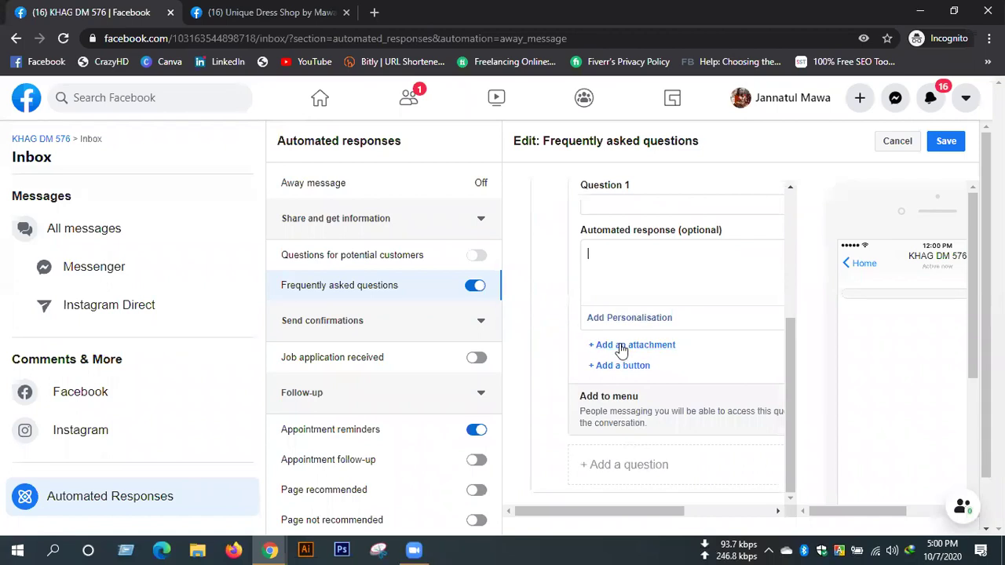
pyautogui.scroll(1, 601, 412)
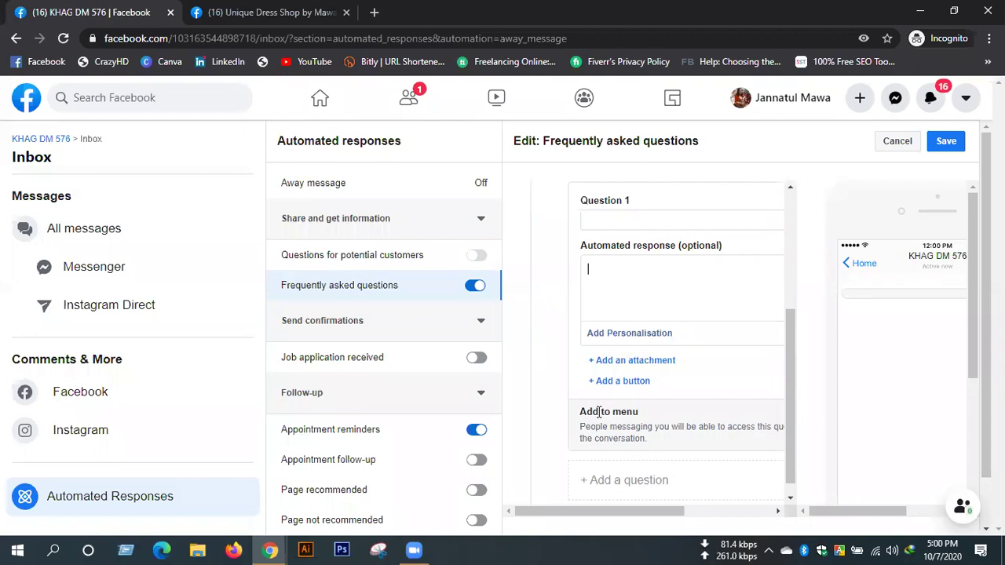
pyautogui.scroll(2, 599, 412)
# - Bring the Explore Book Shop settings window forward and scroll to its top
pyautogui.moveTo(270, 549)
pyautogui.click(231, 518)
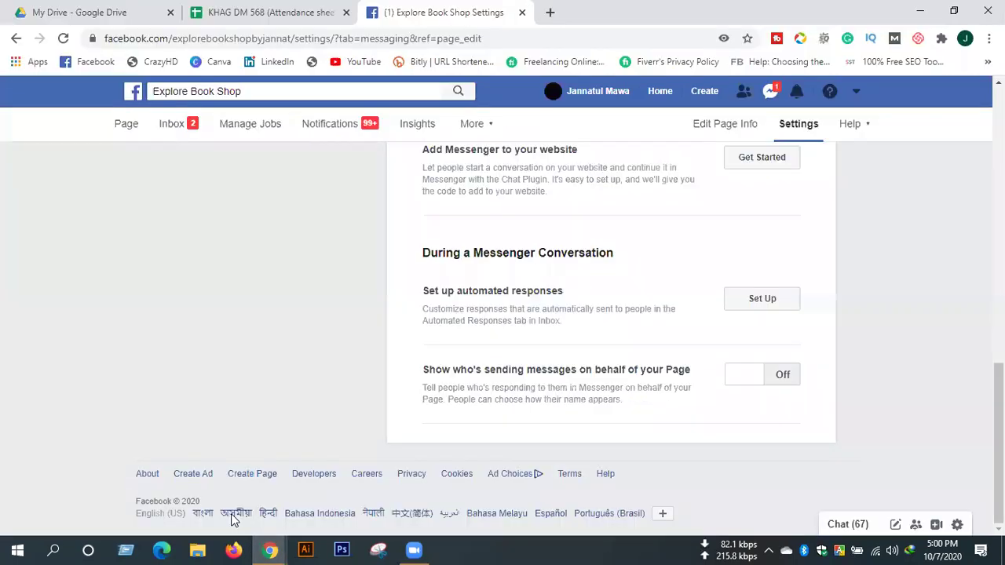
pyautogui.scroll(2, 437, 320)
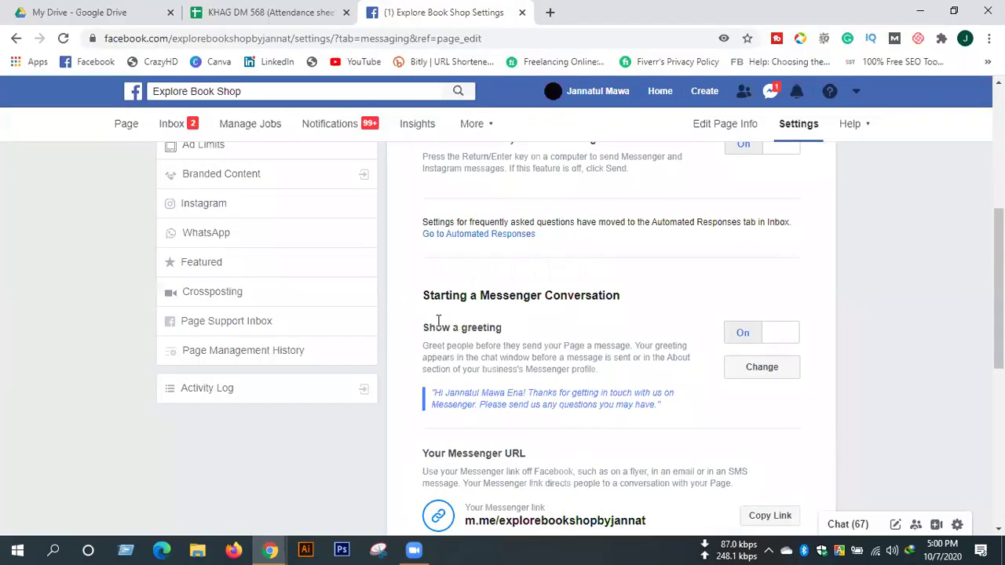
pyautogui.scroll(5, 437, 320)
# - Clear the Facebook search box to reveal recent searches
pyautogui.click(363, 93)
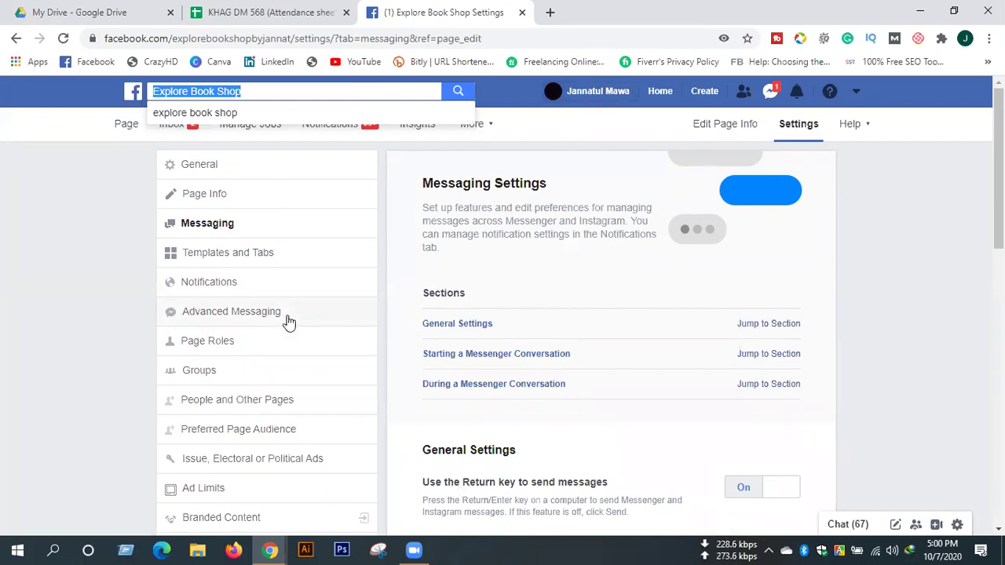
pyautogui.click(406, 92)
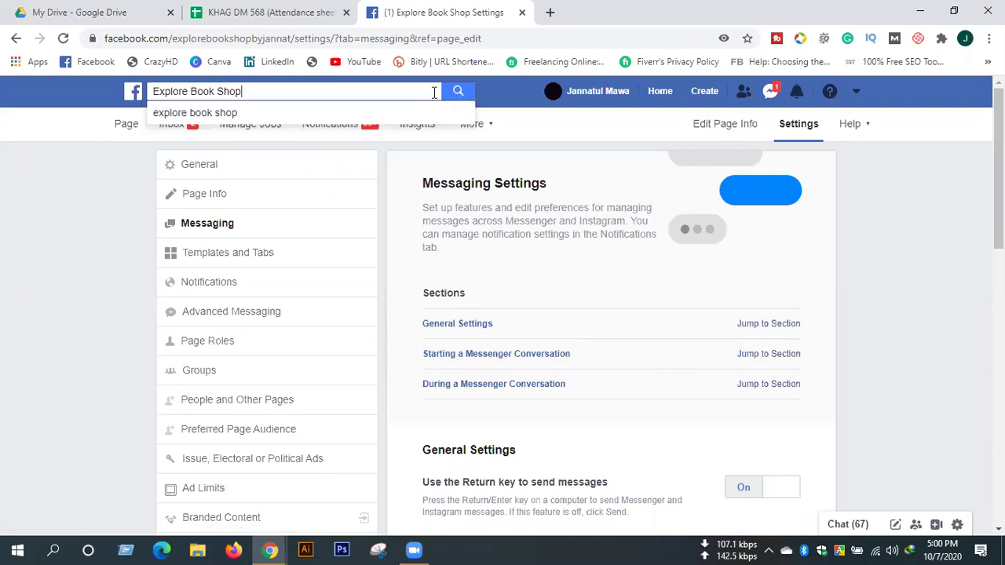
pyautogui.press('BackSpace')
pyautogui.press('BackSpace')
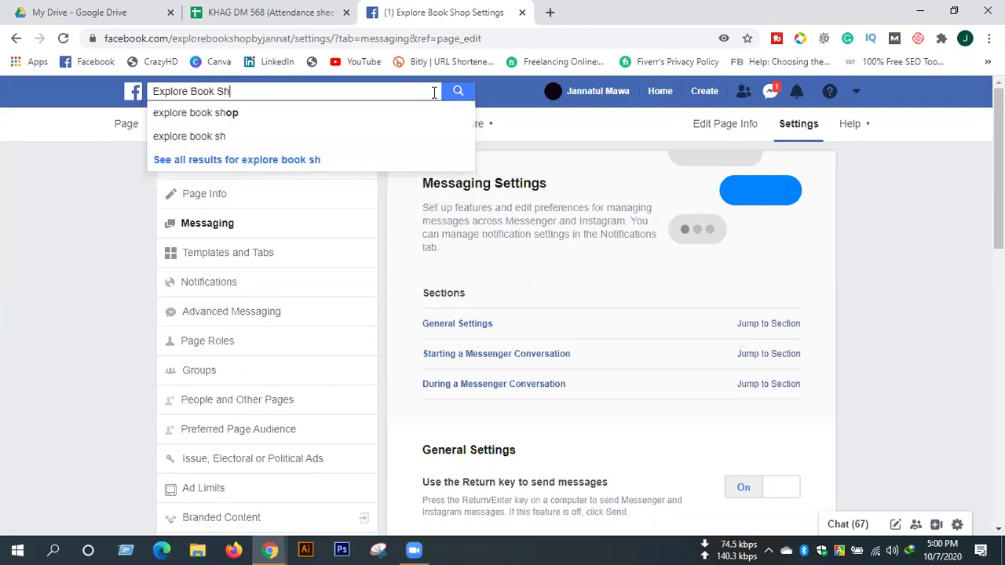
pyautogui.press('BackSpace')
pyautogui.press('BackSpace')
pyautogui.press('BackSpace')
pyautogui.press('BackSpace')
pyautogui.press('BackSpace')
pyautogui.press('BackSpace')
pyautogui.press('BackSpace')
pyautogui.press('BackSpace')
pyautogui.press('BackSpace')
pyautogui.press('BackSpace')
pyautogui.press('BackSpace')
pyautogui.press('BackSpace')
pyautogui.press('BackSpace')
pyautogui.press('BackSpace')
pyautogui.press('BackSpace')
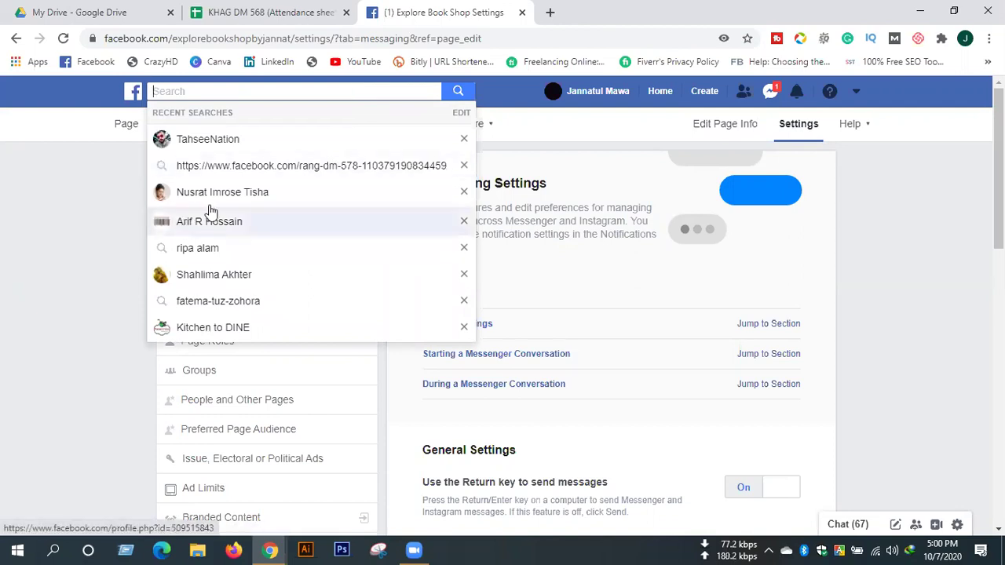
# - View the Kitchen to DINE page's FAQ chat example, then close its Messenger window
pyautogui.click(217, 336)
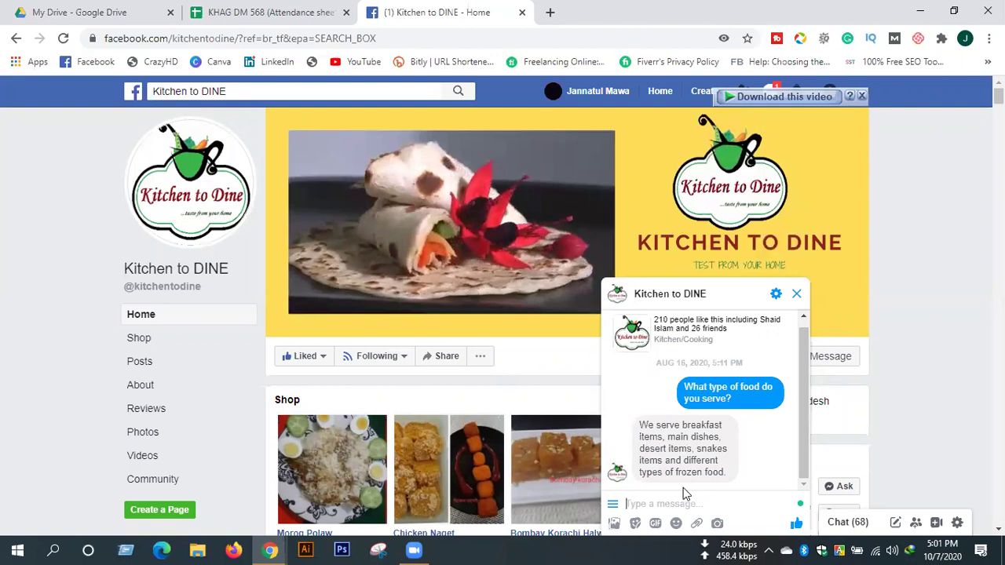
pyautogui.click(796, 296)
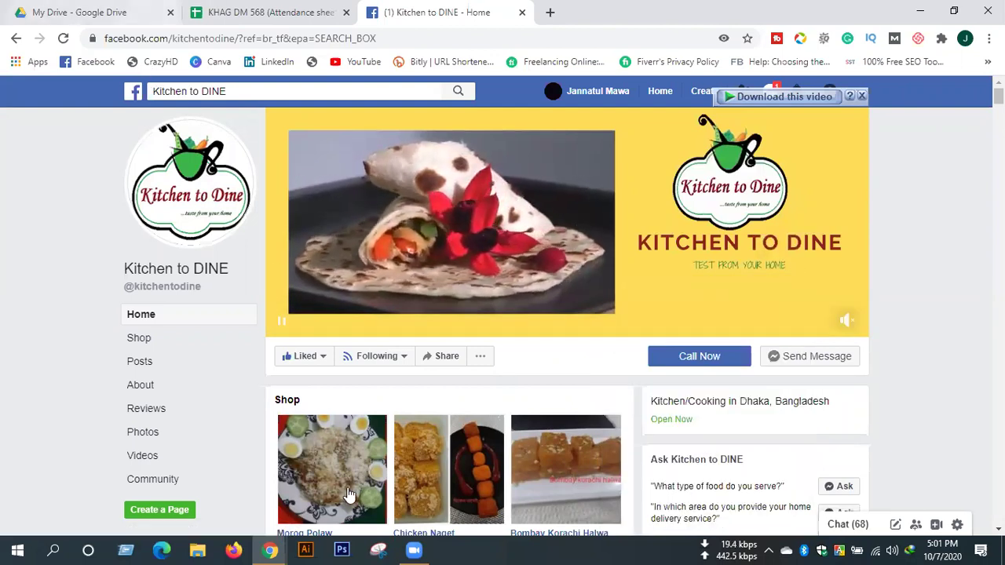
# - Back in the KHAG DM 576 FAQ editor, enter Question 1 'What types of service do you provide?'
pyautogui.moveTo(288, 549)
pyautogui.click(349, 482)
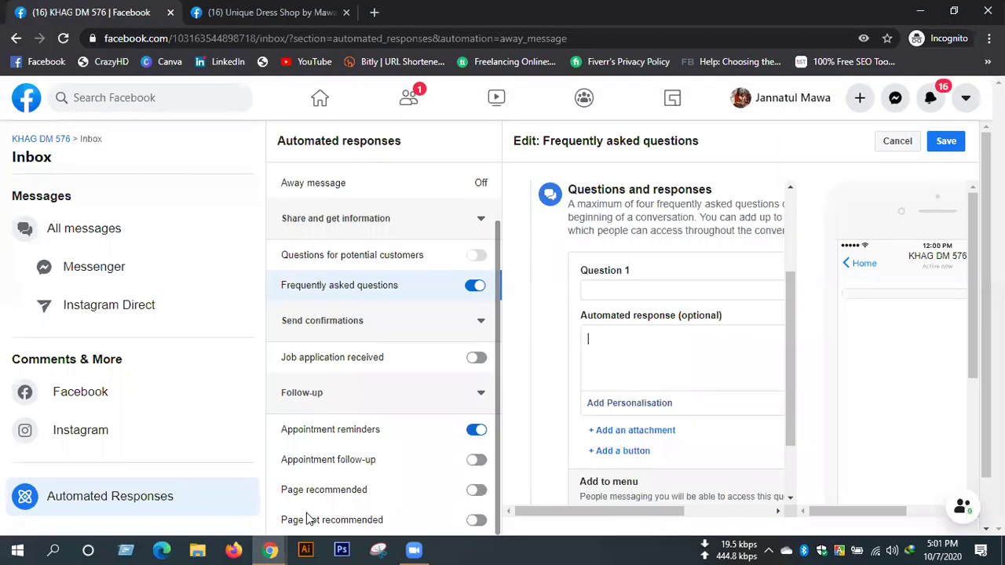
pyautogui.click(606, 290)
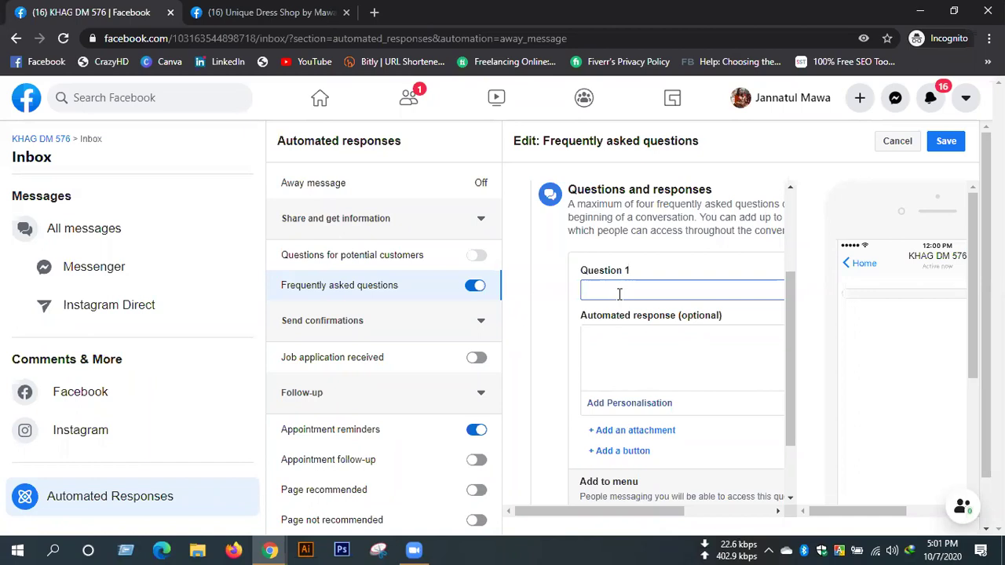
pyautogui.write('What ')
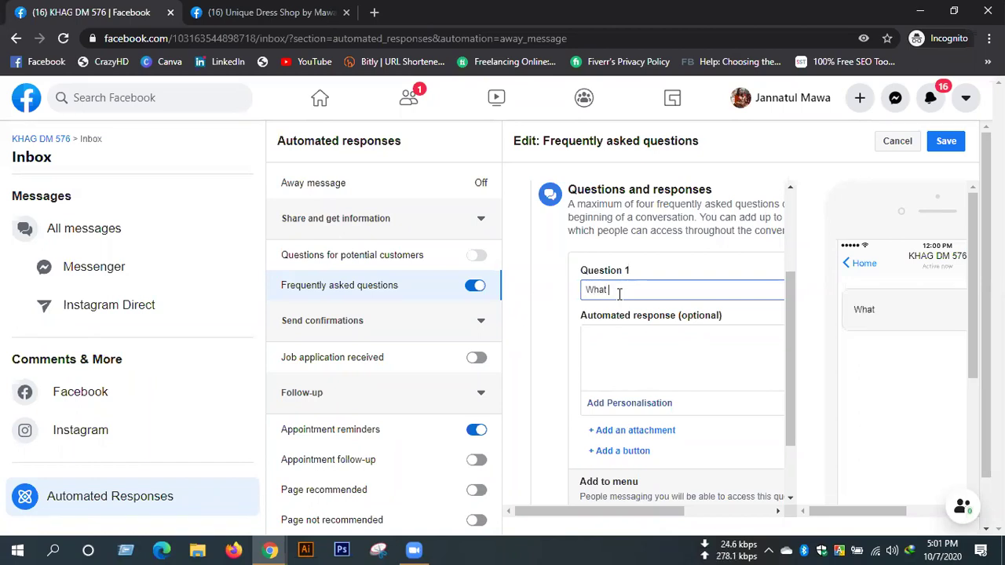
pyautogui.write('types')
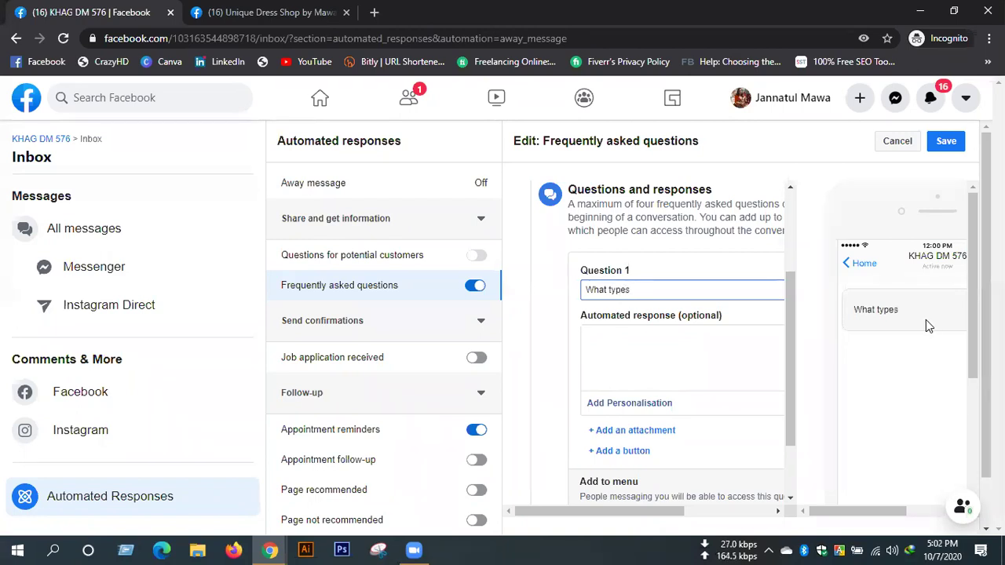
pyautogui.write(' of service do yo')
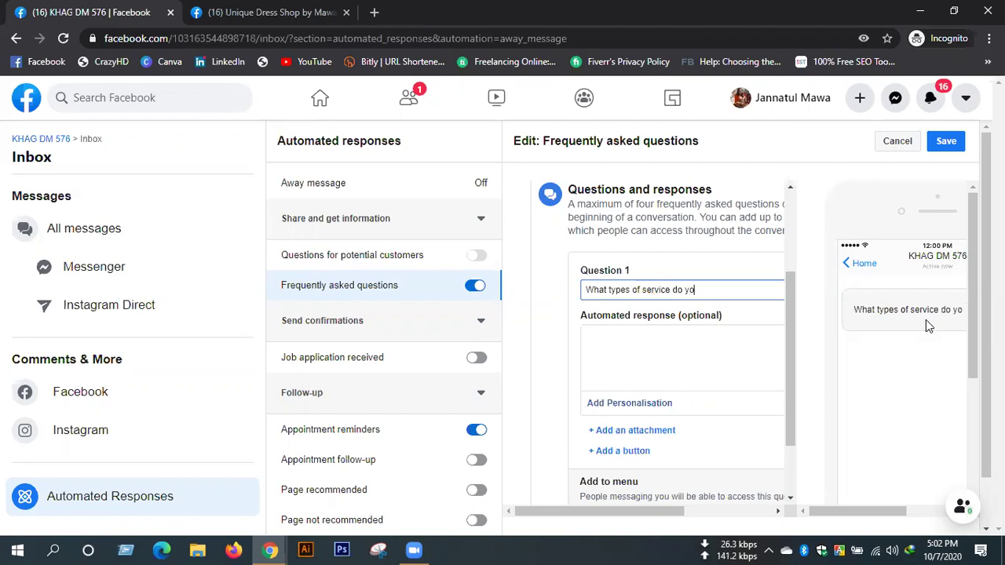
pyautogui.write('u provide')
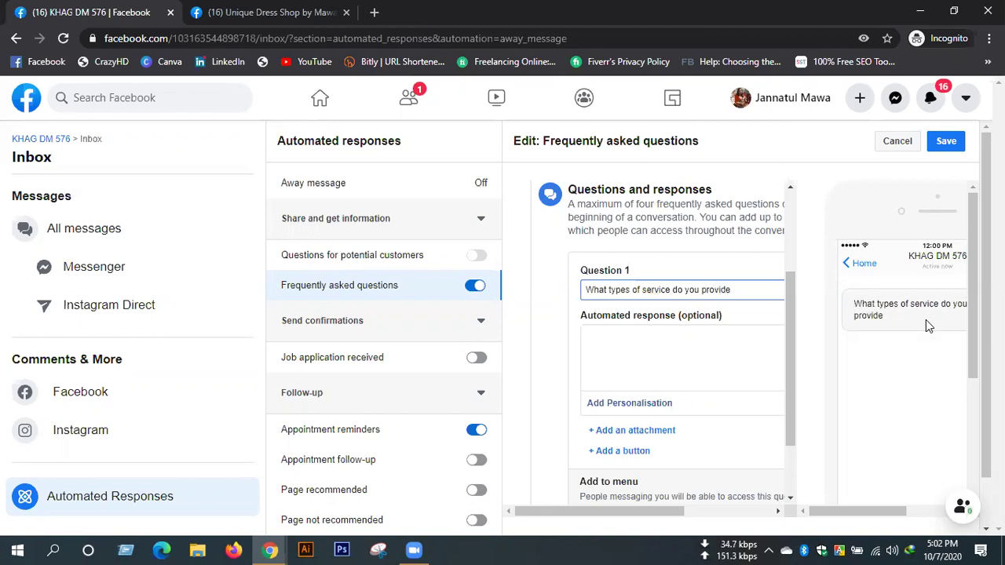
pyautogui.write('?')
# - Type 'We provide best Digital Marketing Solution' as Question 1's automated response
pyautogui.click(641, 365)
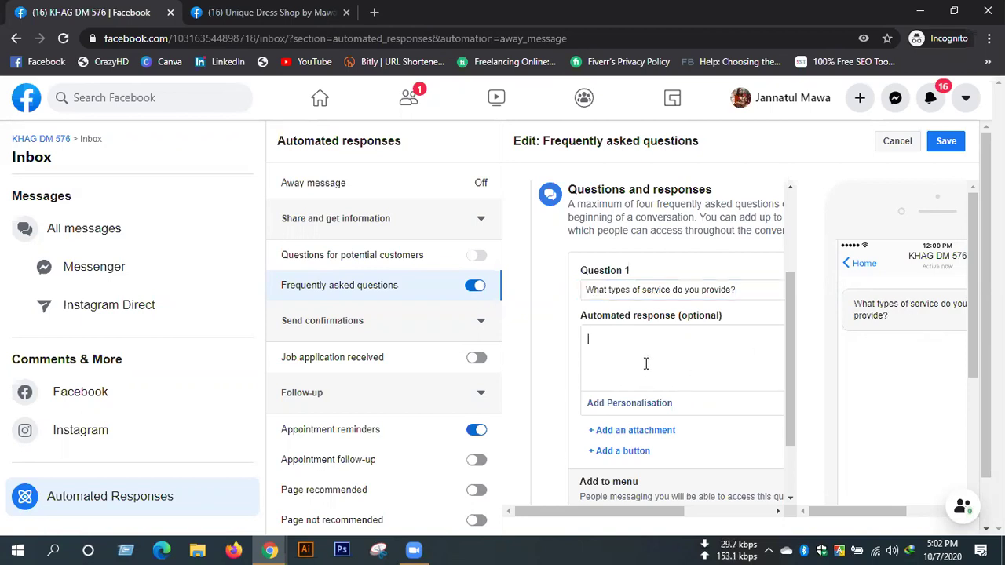
pyautogui.write('We pro')
pyautogui.write('vide best')
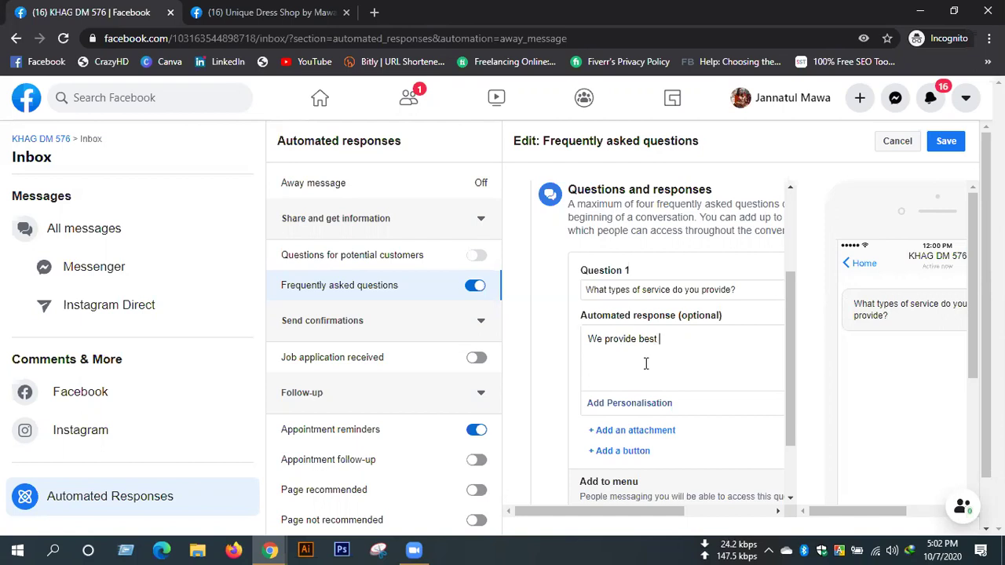
pyautogui.write(' Digital Marketin')
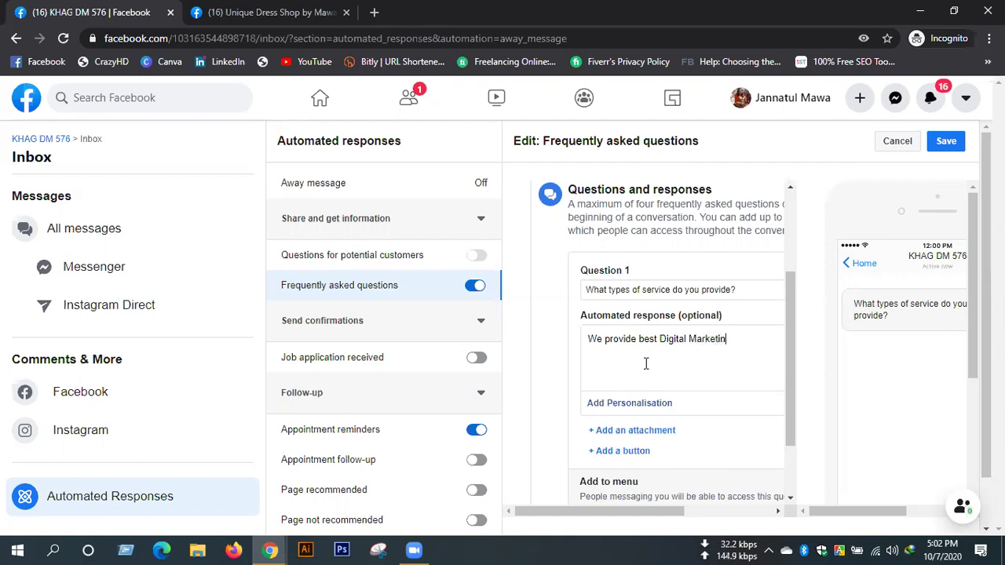
pyautogui.write('g Solution.')
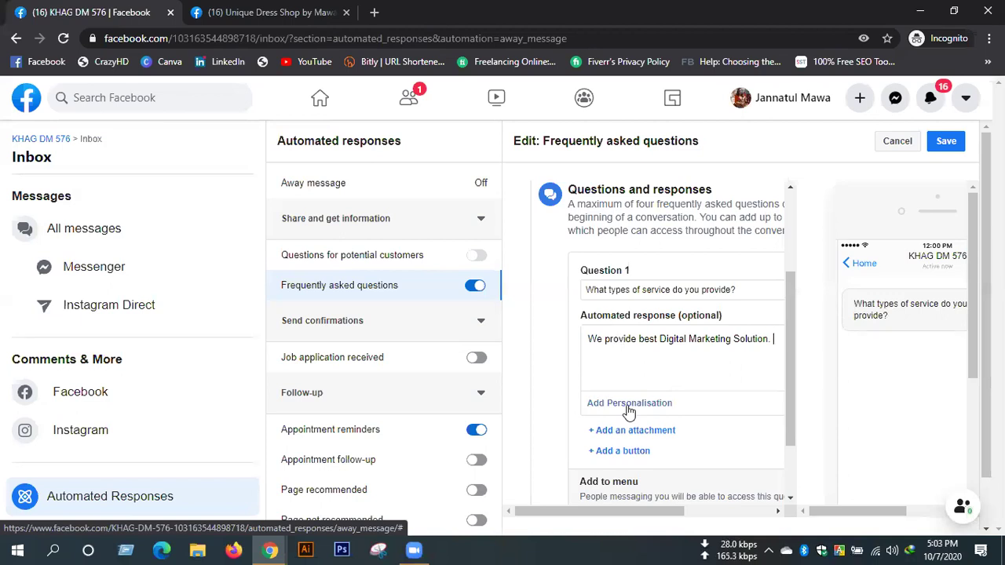
# - Add a new first line 'Hello' above the response text
pyautogui.click(628, 410)
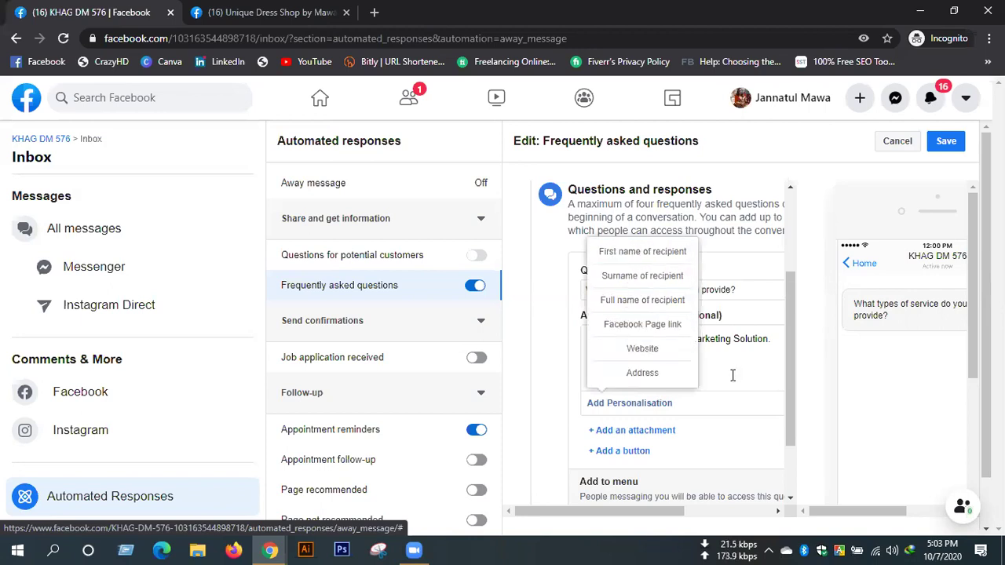
pyautogui.click(651, 348)
pyautogui.click(589, 341)
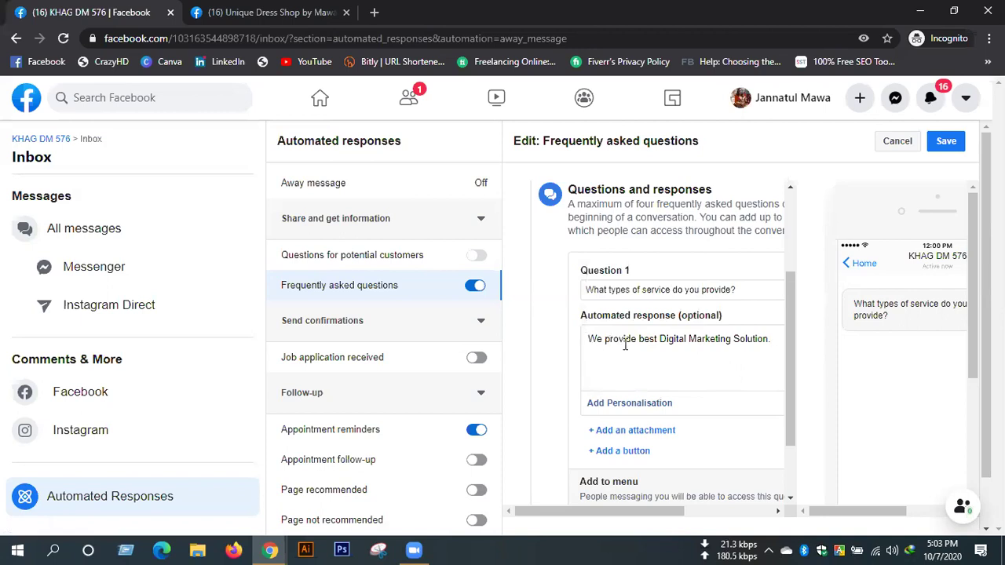
pyautogui.press('Return')
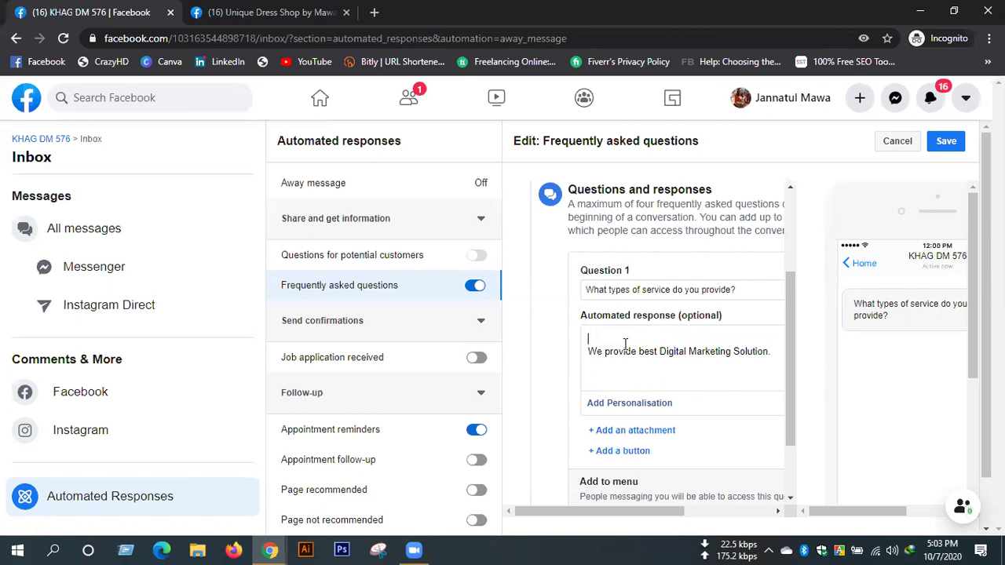
pyautogui.write('Hello')
# - Insert the recipient's full name after Hello, followed by '! Thanks for your interest.'
pyautogui.click(618, 404)
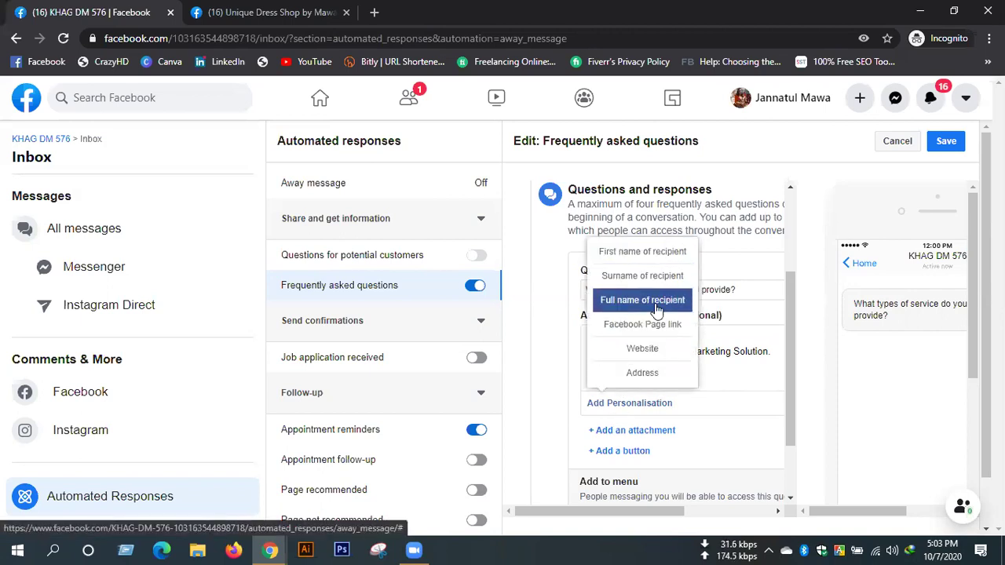
pyautogui.click(643, 256)
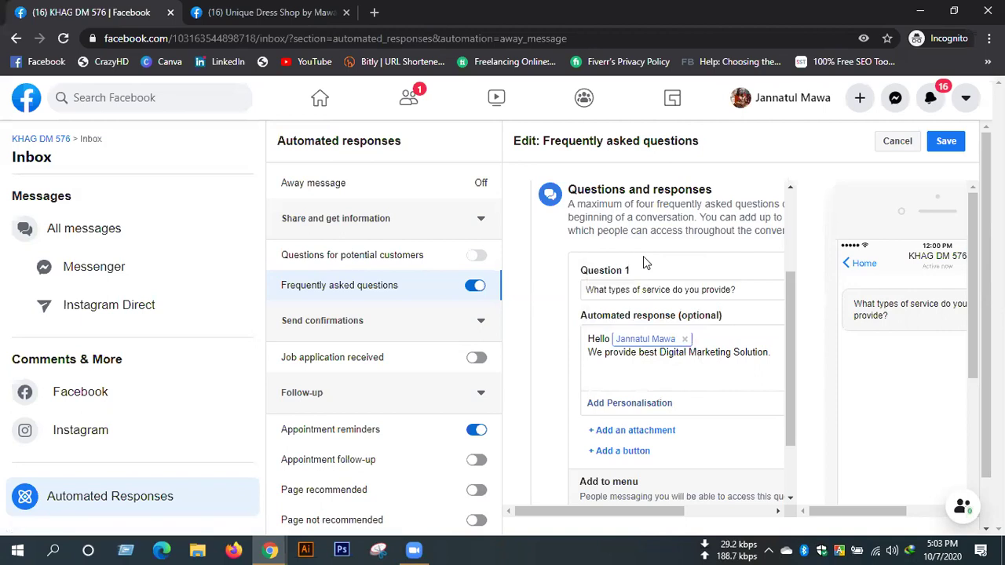
pyautogui.write('!')
pyautogui.write('Thanks for your inte')
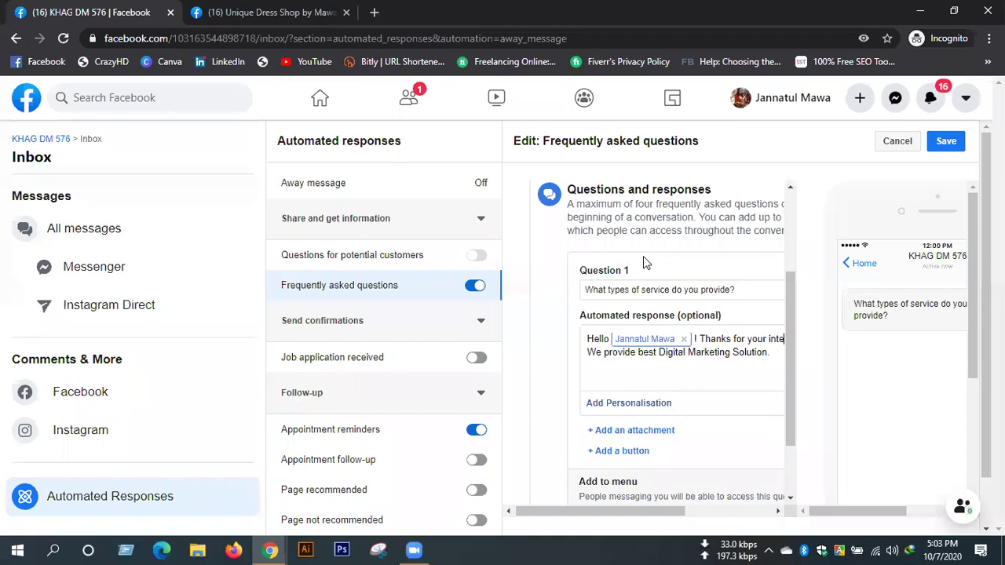
pyautogui.write('rested')
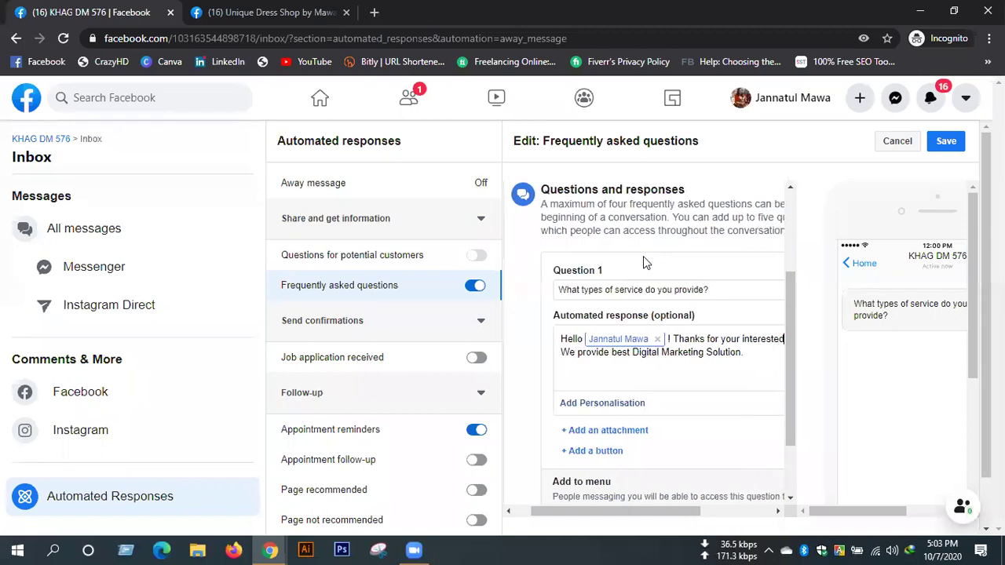
pyautogui.write('.')
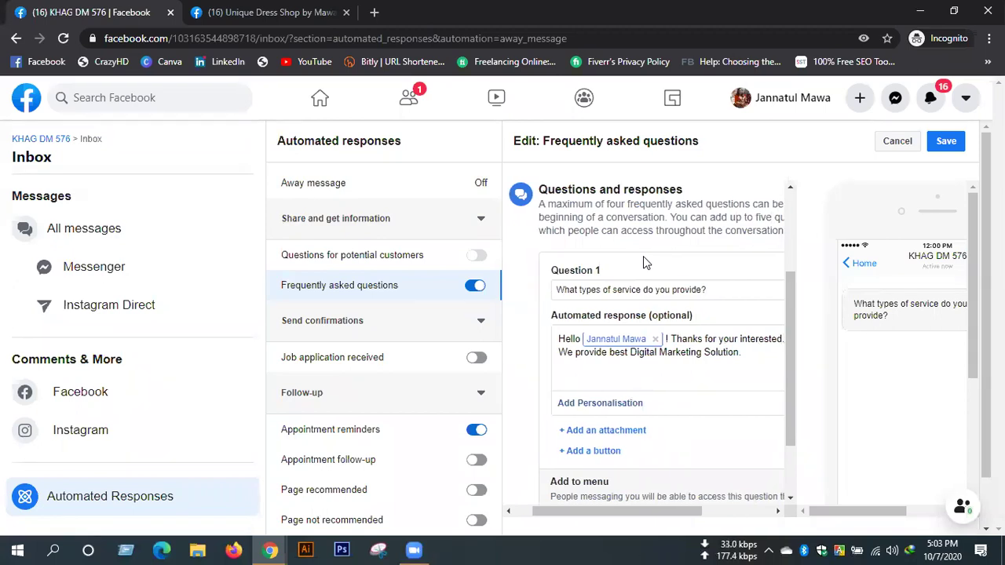
pyautogui.press('BackSpace')
pyautogui.press('BackSpace')
pyautogui.press('BackSpace')
pyautogui.scroll(-2, 759, 357)
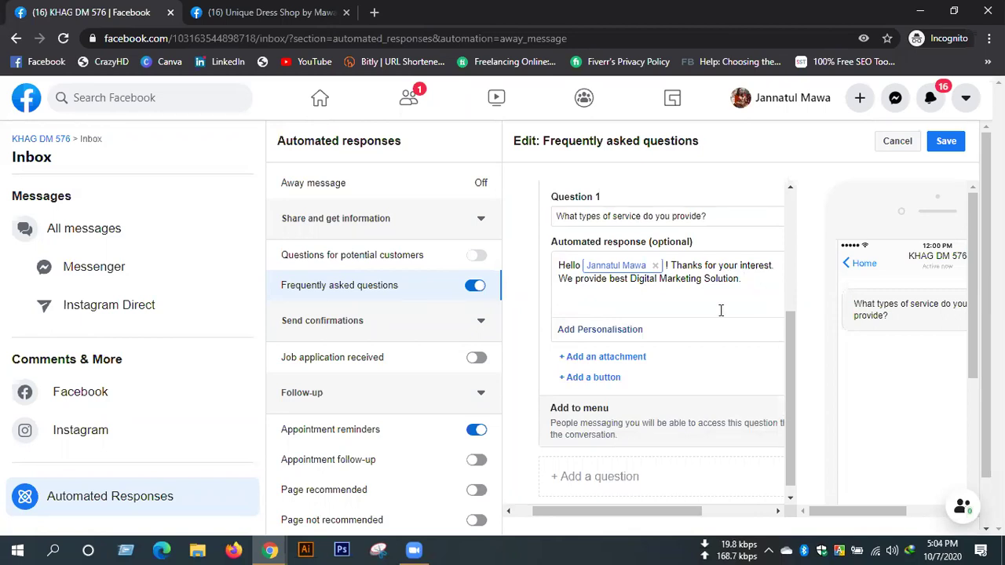
# - Attach the Cartoon 2 image from SSD (H:) > UY Lab to the response
pyautogui.click(615, 357)
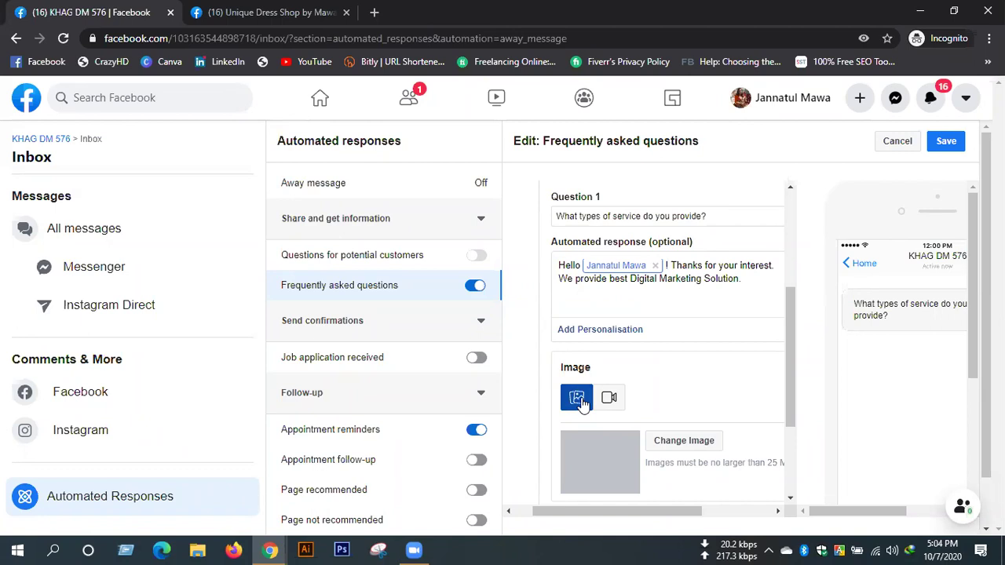
pyautogui.scroll(-2, 575, 422)
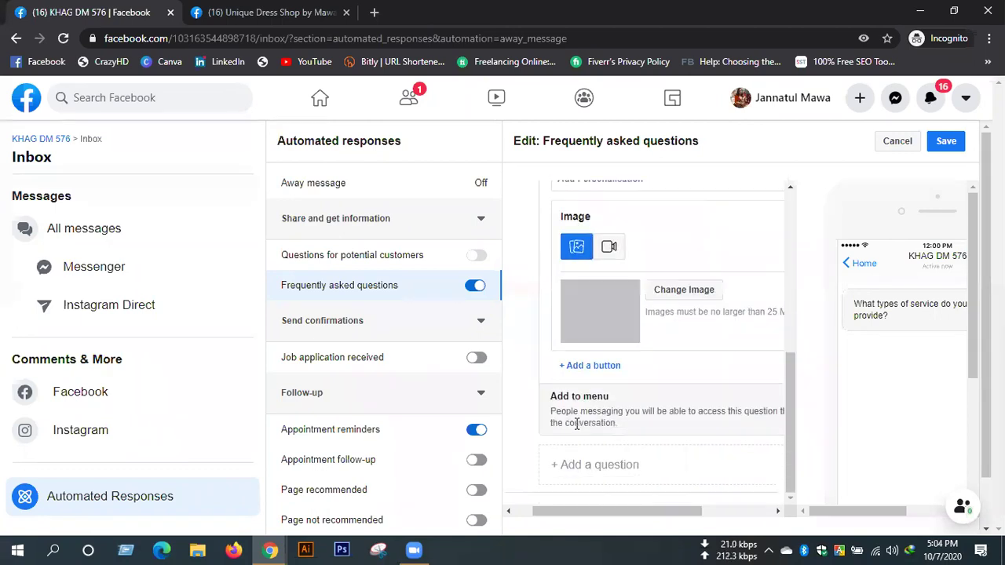
pyautogui.scroll(1, 596, 398)
pyautogui.click(677, 365)
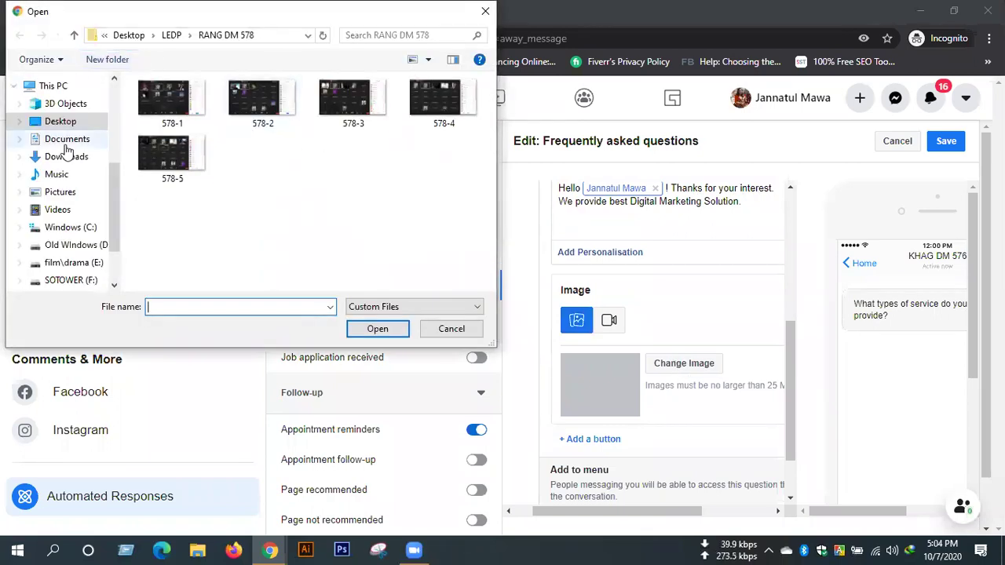
pyautogui.scroll(-2, 69, 244)
pyautogui.click(68, 242)
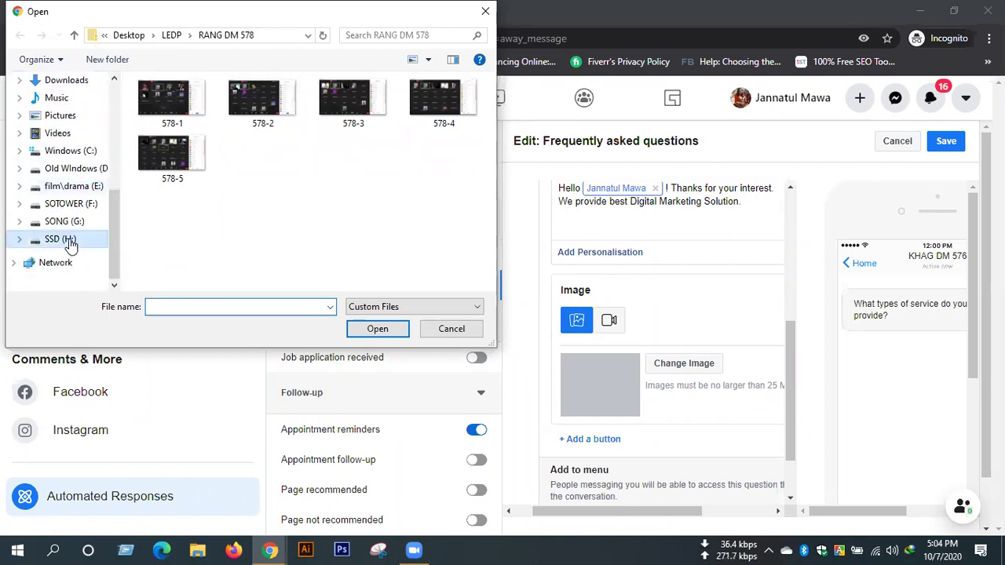
pyautogui.scroll(-2, 191, 239)
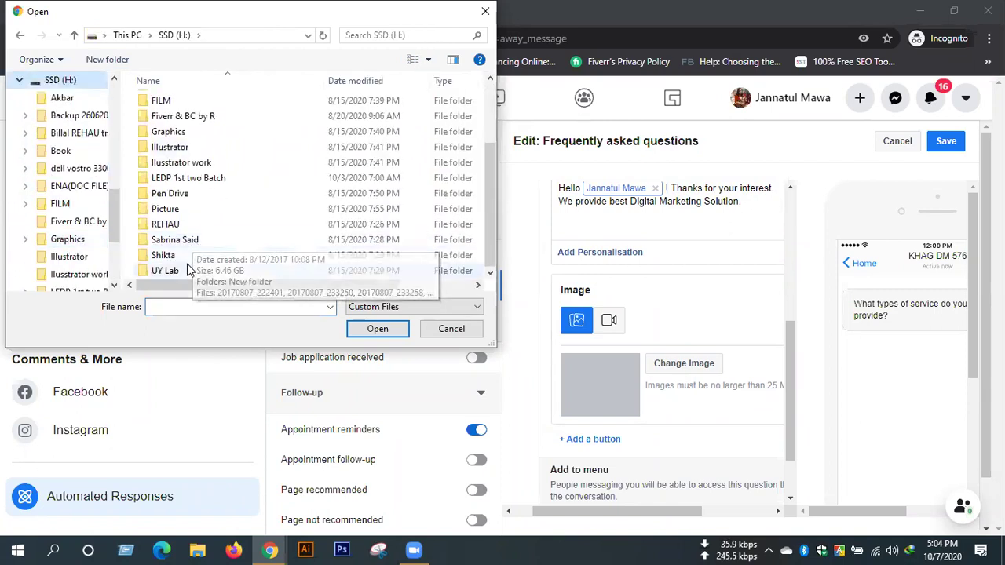
pyautogui.doubleClick(180, 272)
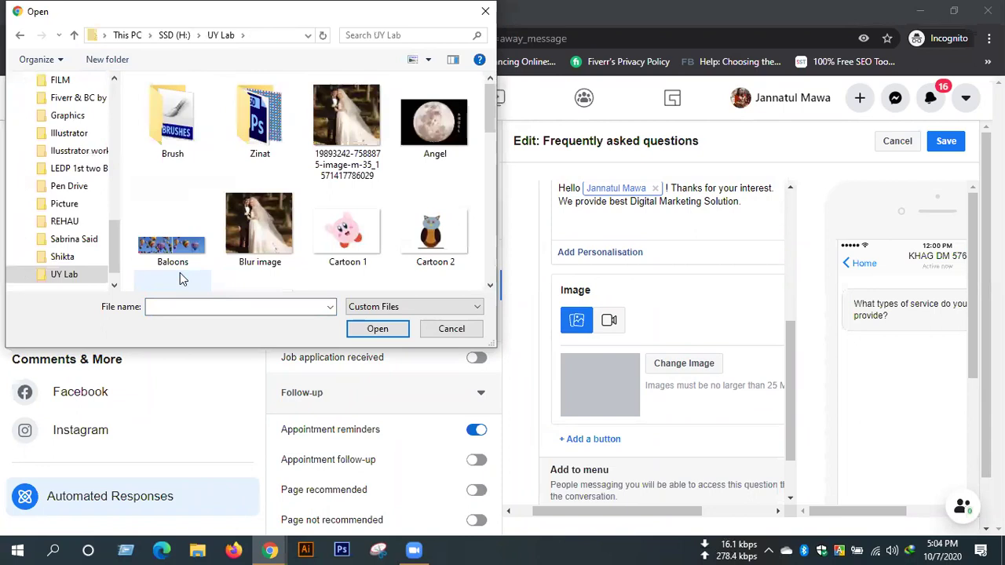
pyautogui.click(426, 246)
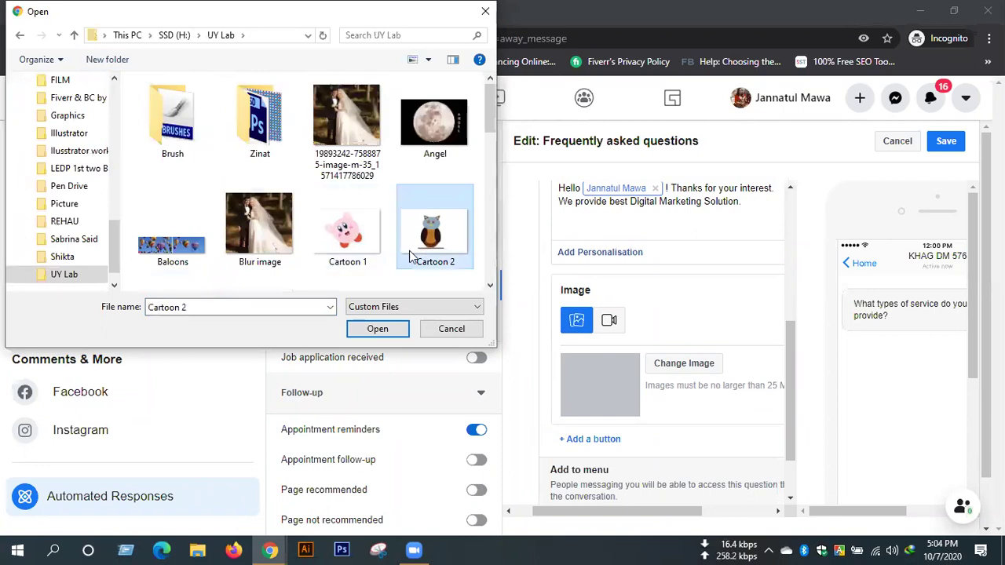
pyautogui.click(381, 329)
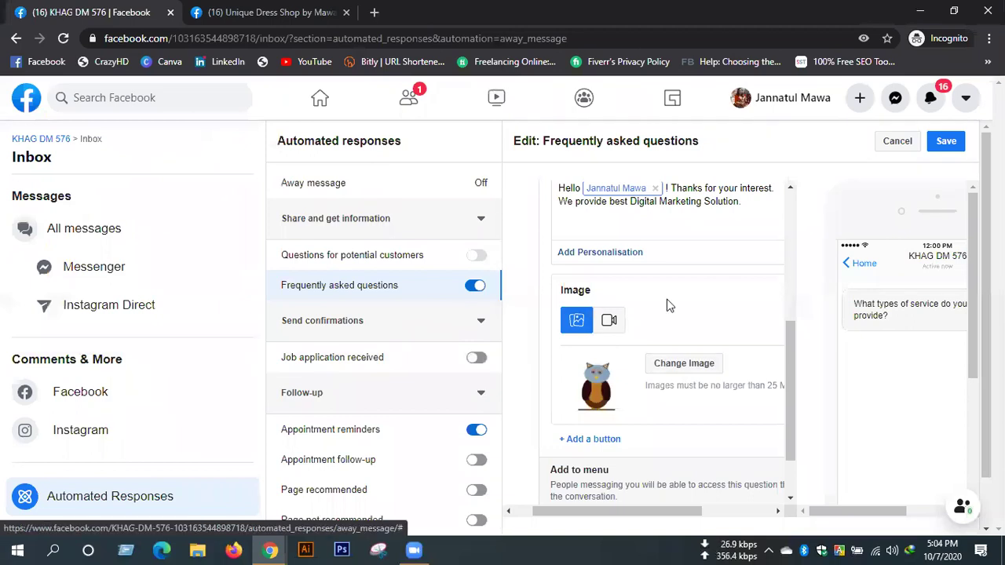
pyautogui.scroll(-2, 669, 303)
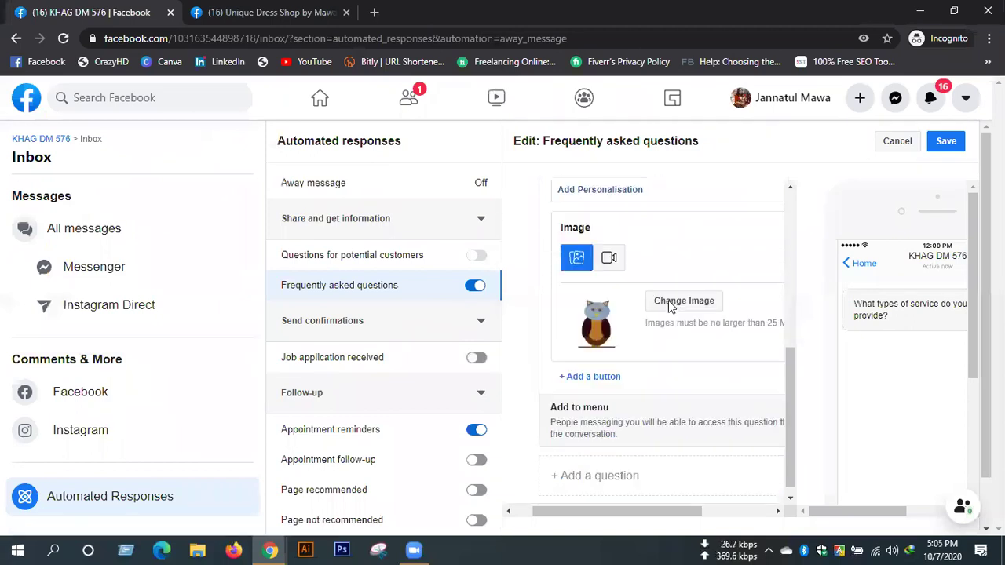
# - Add a button to the response and label it 'Learn more' instead of 'Visit Website'
pyautogui.click(592, 367)
pyautogui.scroll(-4, 594, 369)
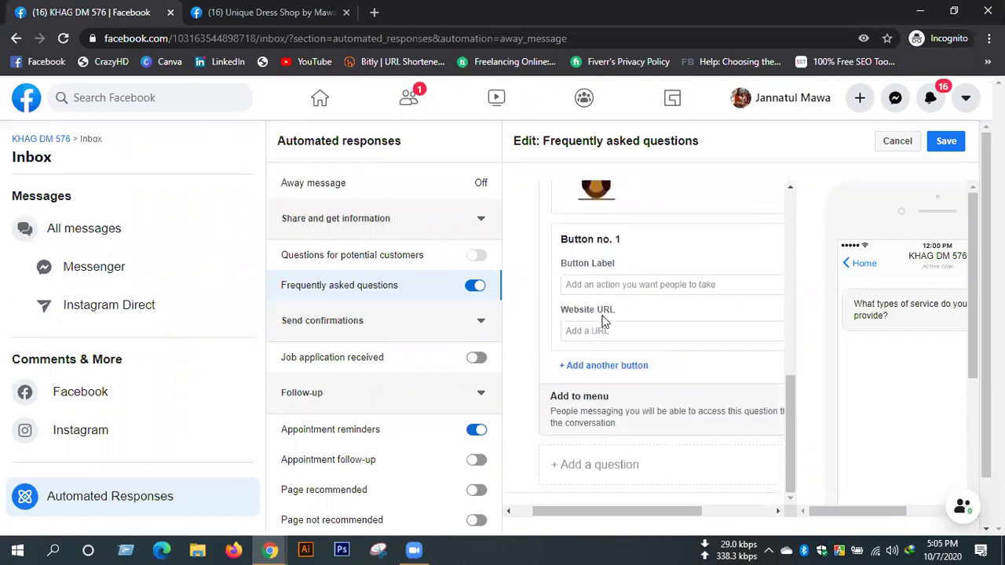
pyautogui.click(596, 286)
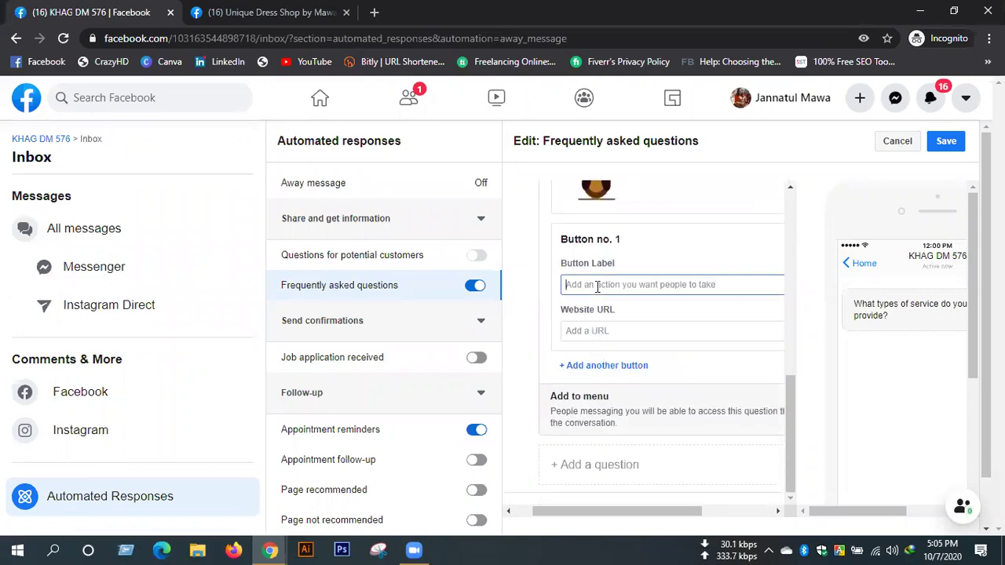
pyautogui.write('Visit ')
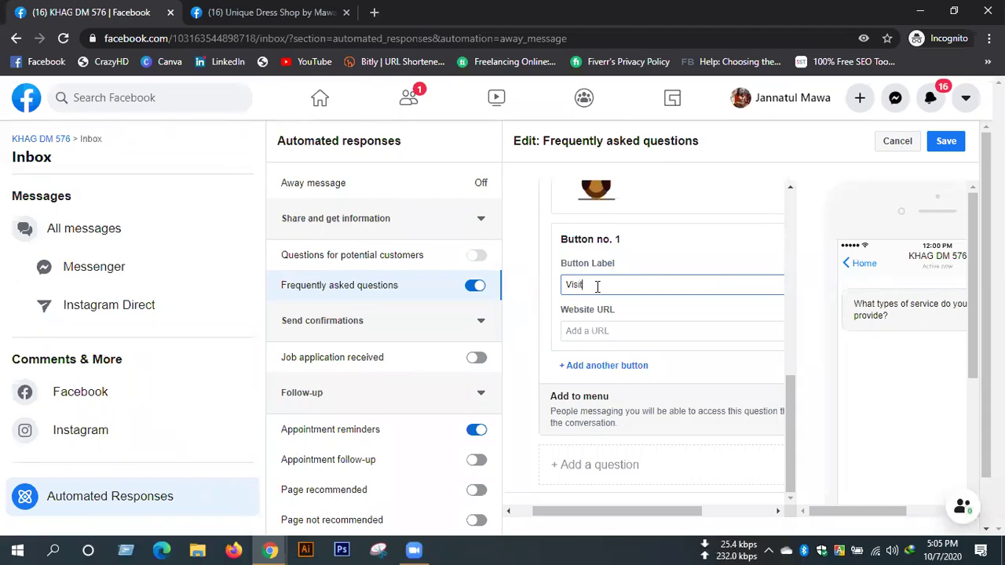
pyautogui.write('Website')
pyautogui.press('BackSpace')
pyautogui.press('BackSpace')
pyautogui.press('BackSpace')
pyautogui.press('BackSpace')
pyautogui.press('BackSpace')
pyautogui.press('BackSpace')
pyautogui.press('BackSpace')
pyautogui.press('BackSpace')
pyautogui.press('BackSpace')
pyautogui.press('BackSpace')
pyautogui.press('BackSpace')
pyautogui.press('BackSpace')
pyautogui.press('BackSpace')
pyautogui.write('Learn M')
pyautogui.press('BackSpace')
pyautogui.write('more')
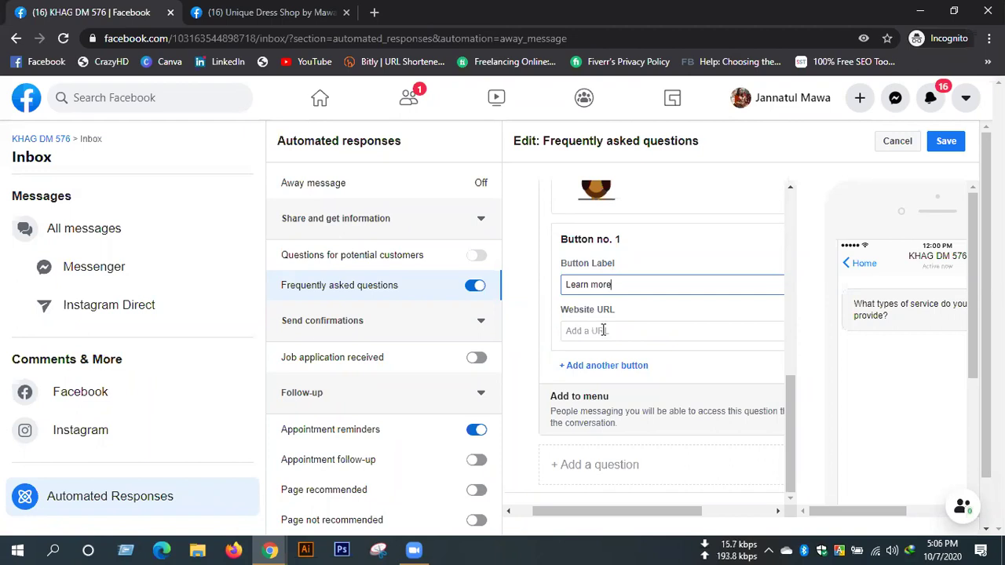
pyautogui.click(593, 331)
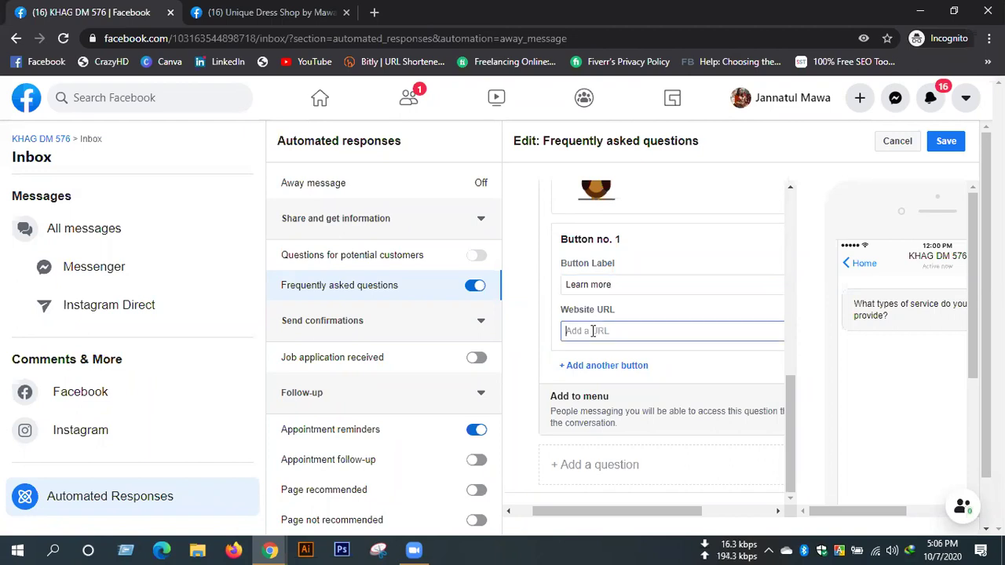
pyautogui.write('https://')
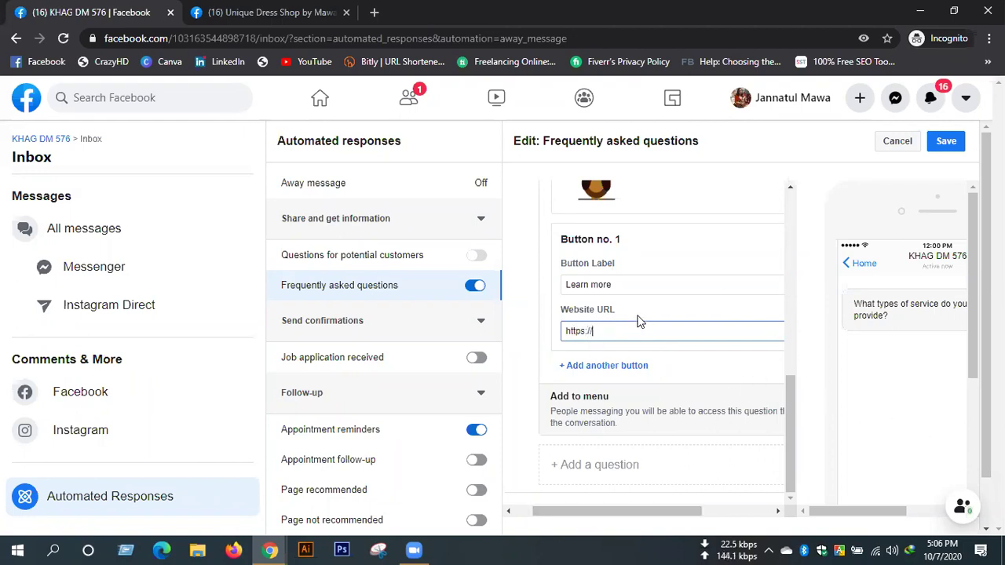
pyautogui.write('ena.foo')
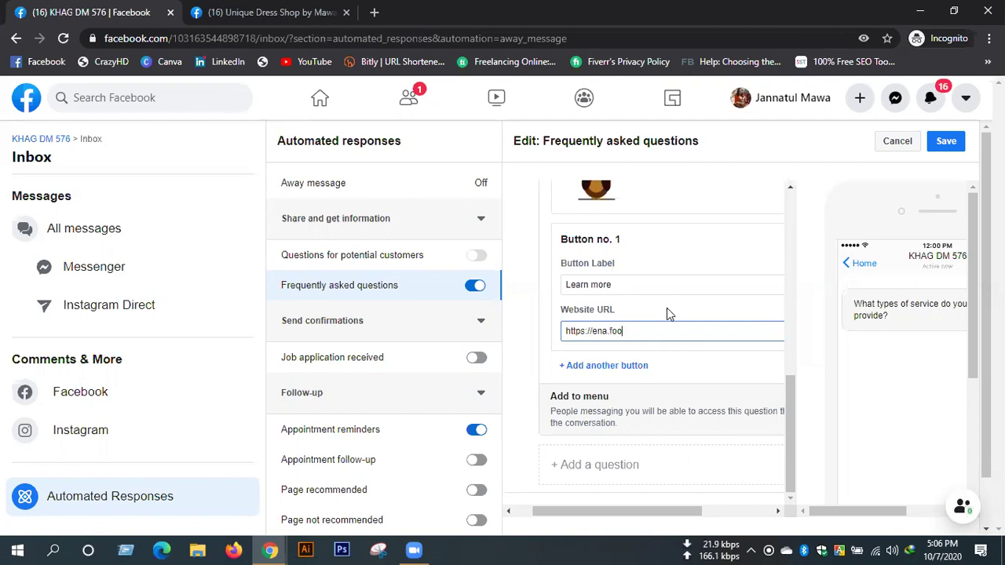
pyautogui.write('ds4us')
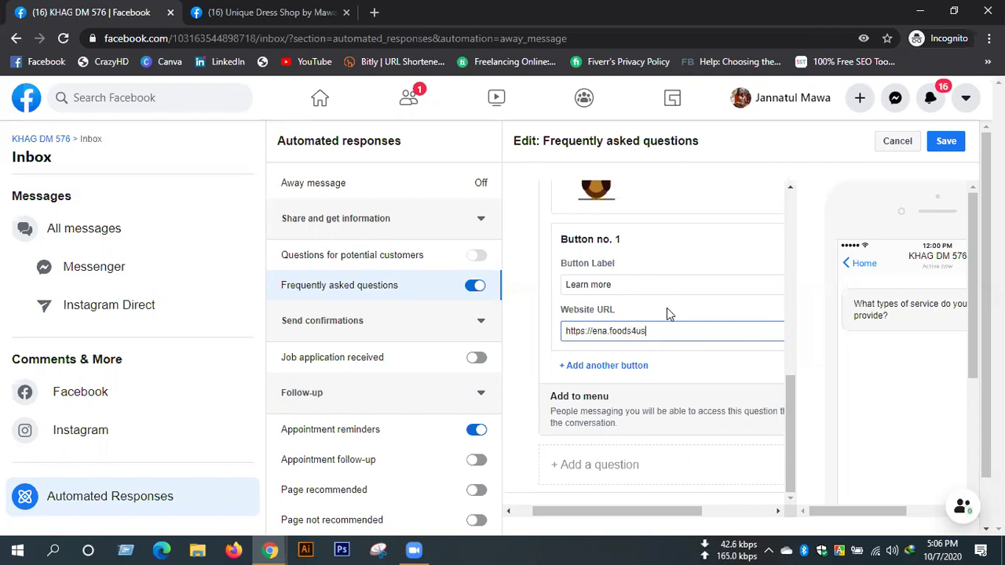
pyautogui.write('.com')
pyautogui.scroll(-1, 722, 323)
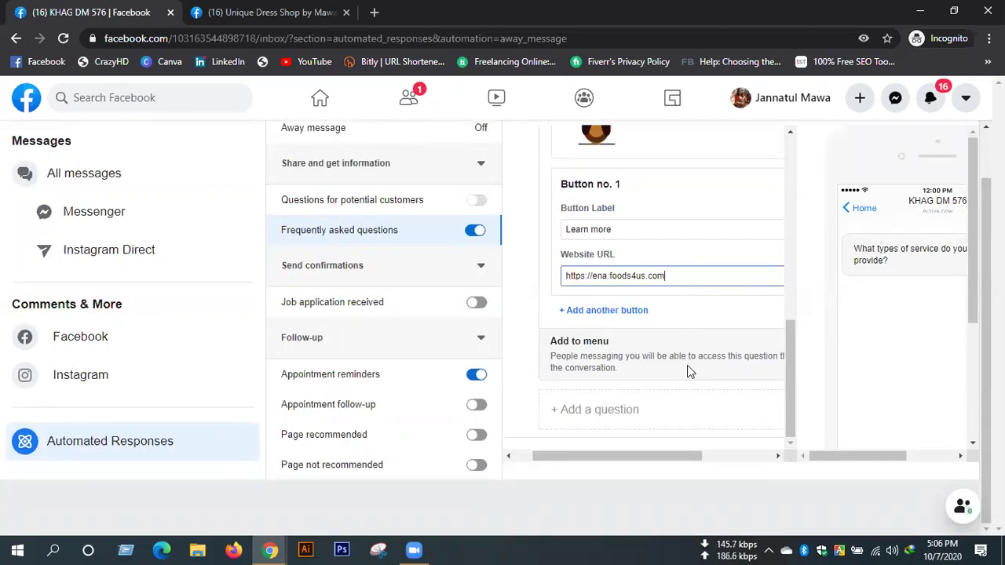
# - Add an empty Button no. 2 slot under the first FAQ's Learn more button
pyautogui.scroll(1, 689, 375)
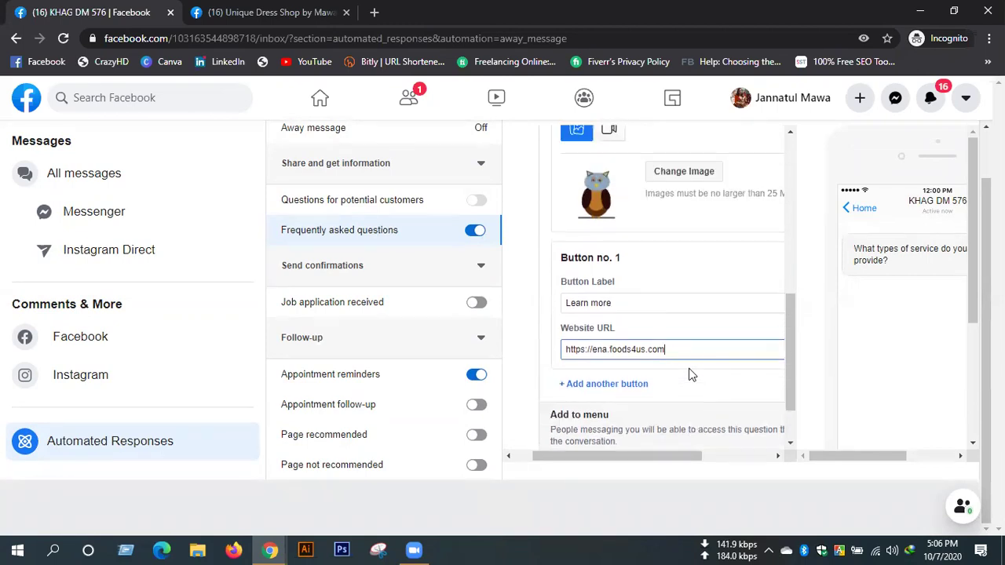
pyautogui.scroll(5, 689, 375)
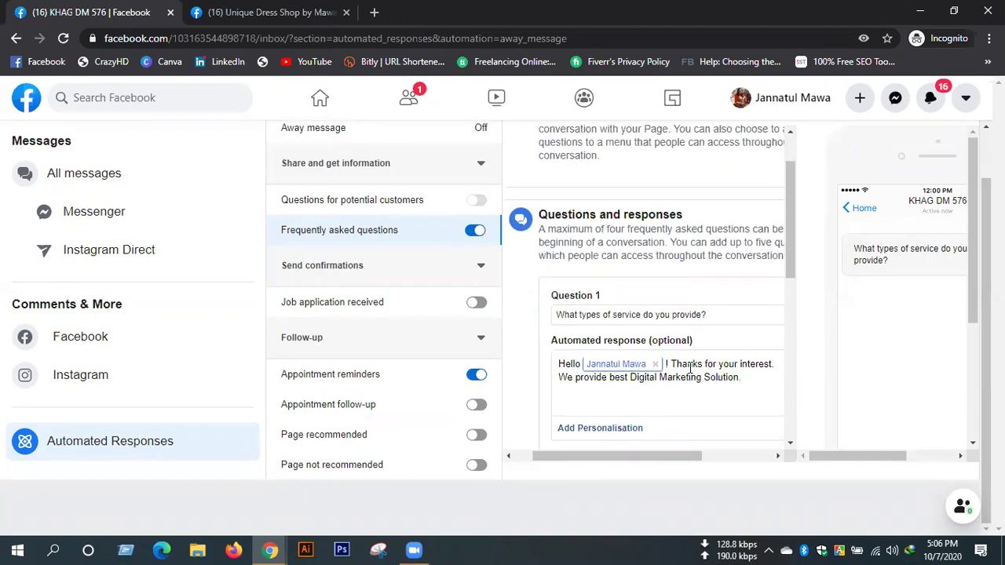
pyautogui.scroll(-4, 689, 368)
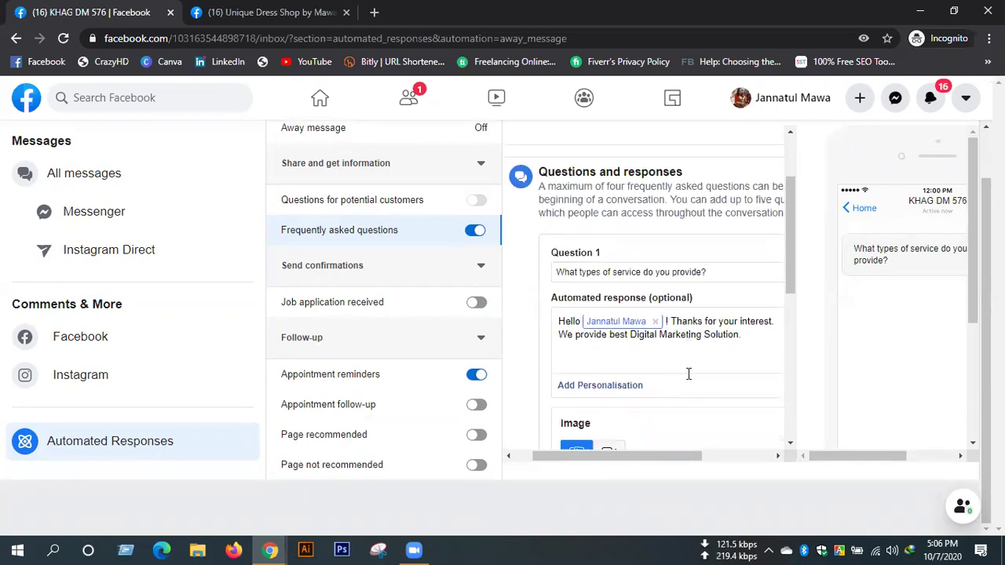
pyautogui.click(354, 549)
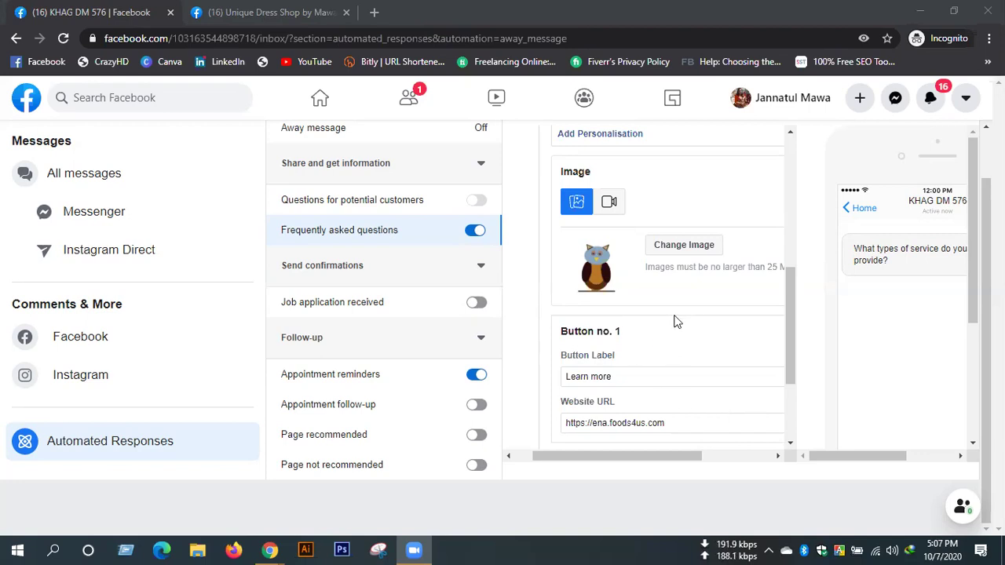
pyautogui.scroll(-2, 671, 289)
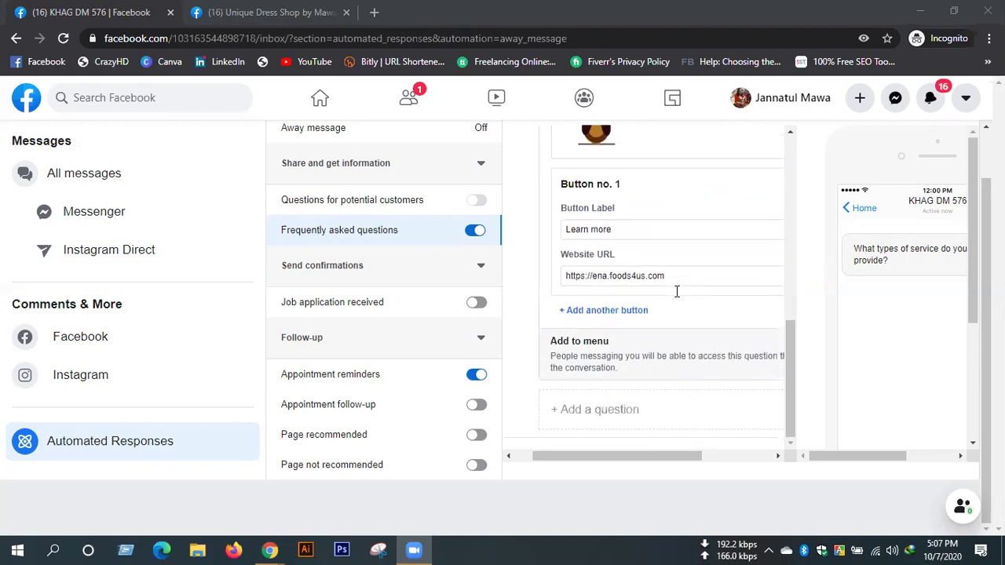
pyautogui.click(609, 313)
pyautogui.scroll(-2, 607, 318)
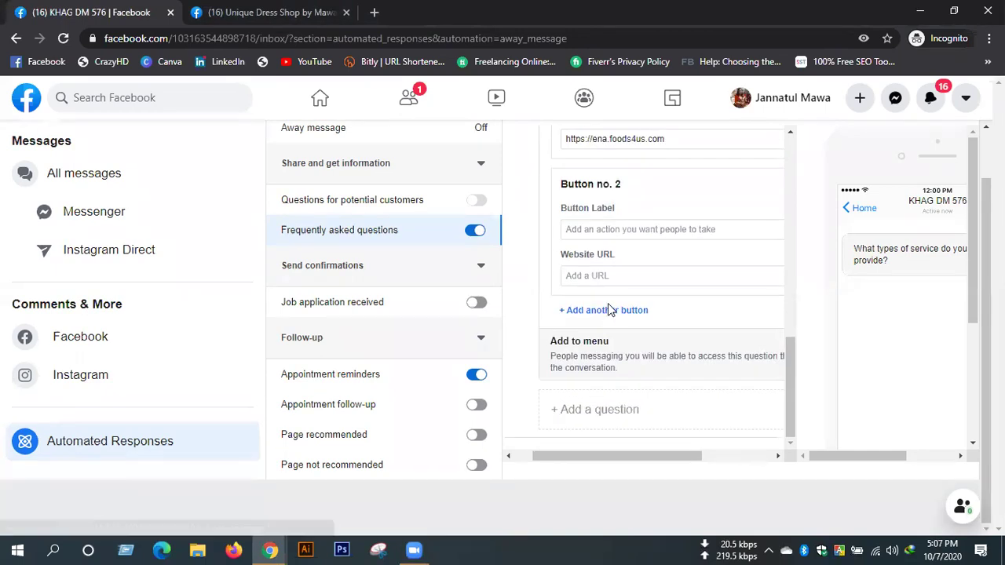
pyautogui.scroll(2, 607, 316)
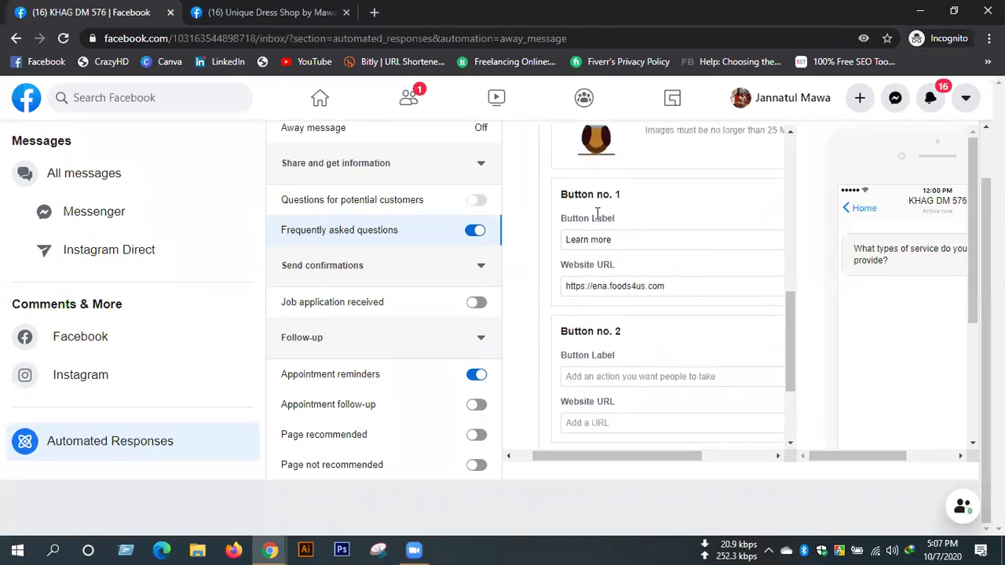
pyautogui.scroll(-2, 605, 286)
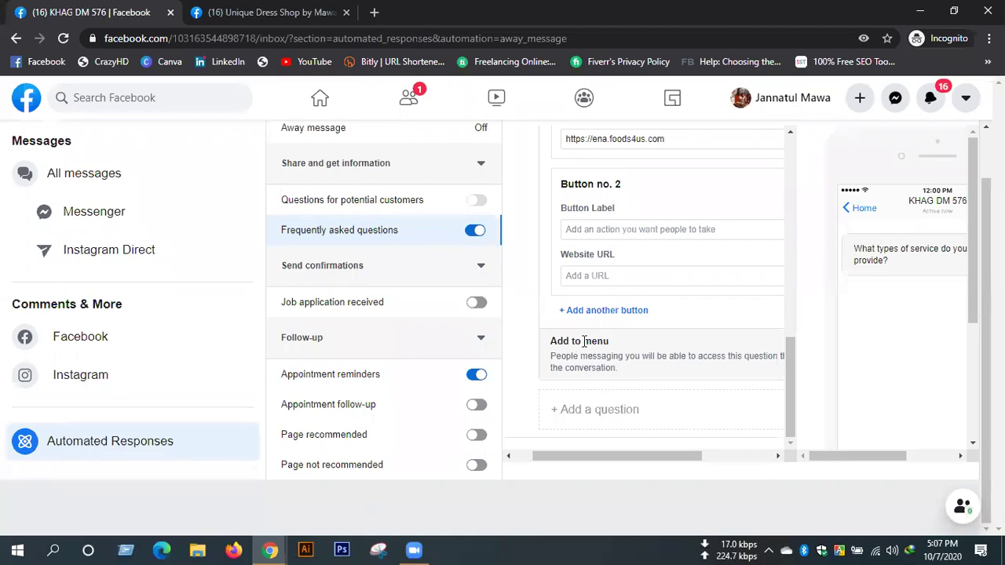
# - Add Question 2 with the wording 'How can I contact with you'
pyautogui.click(586, 413)
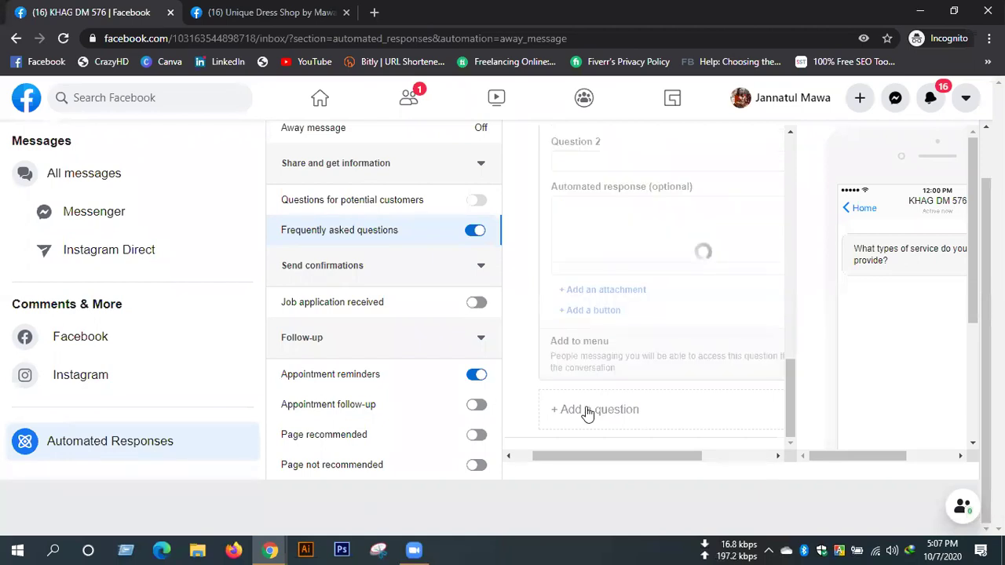
pyautogui.scroll(3, 623, 312)
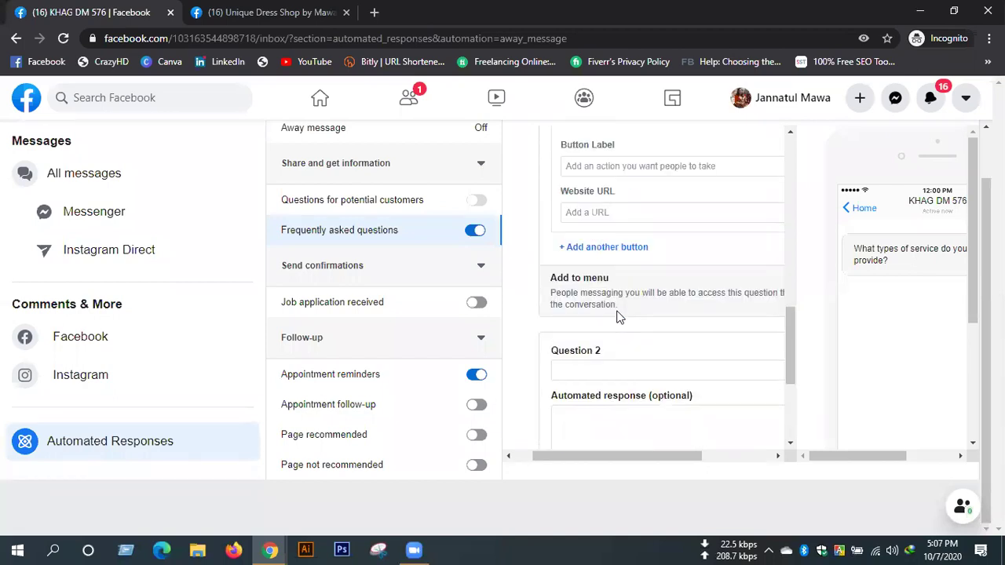
pyautogui.click(619, 370)
pyautogui.write('How ')
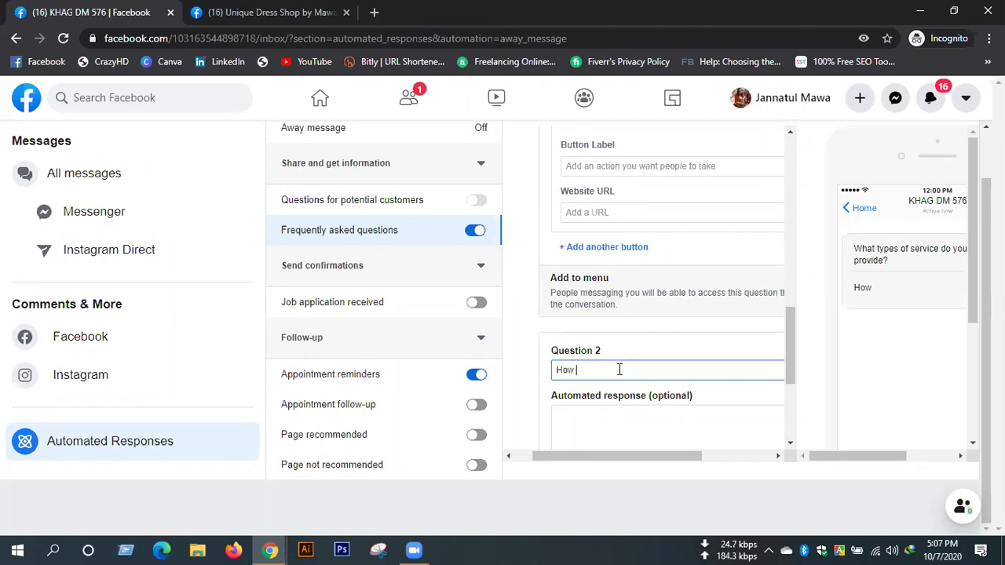
pyautogui.write('can I cont')
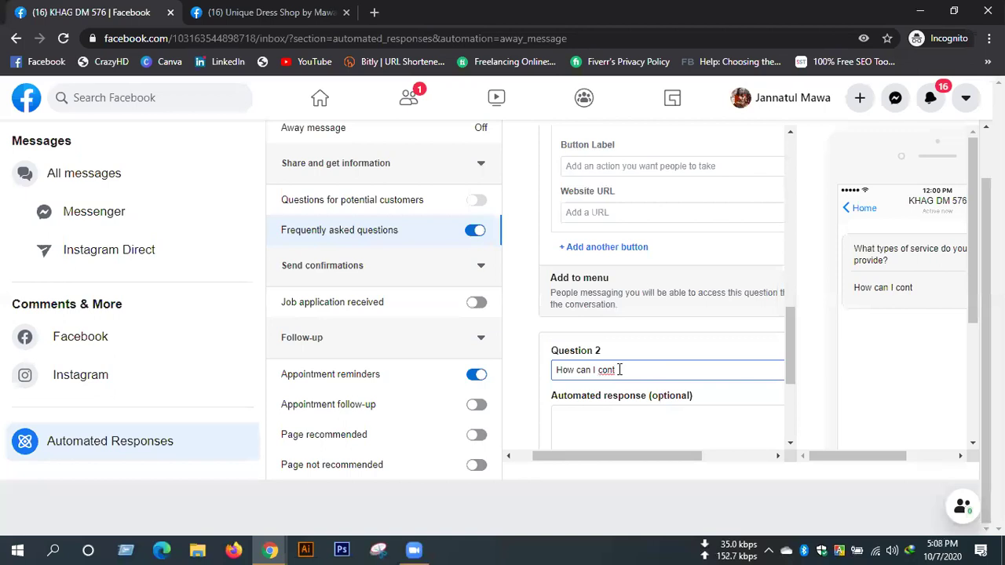
pyautogui.write('act with you')
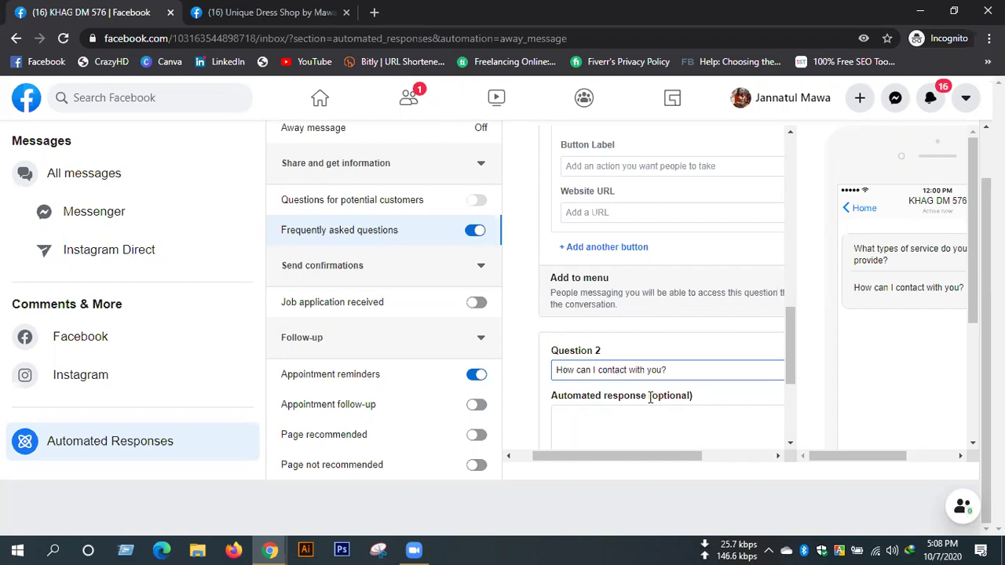
# - Write Question 2's reply 'You can contact us in whats app. The number is....'
pyautogui.scroll(-1, 644, 398)
pyautogui.click(620, 343)
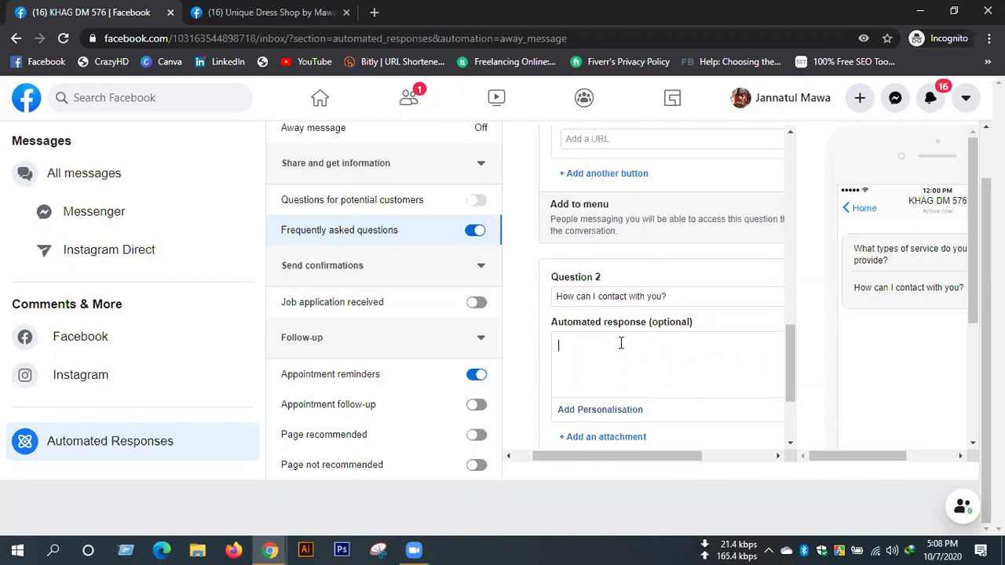
pyautogui.write('S')
pyautogui.press('BackSpace')
pyautogui.write('You can contact us ')
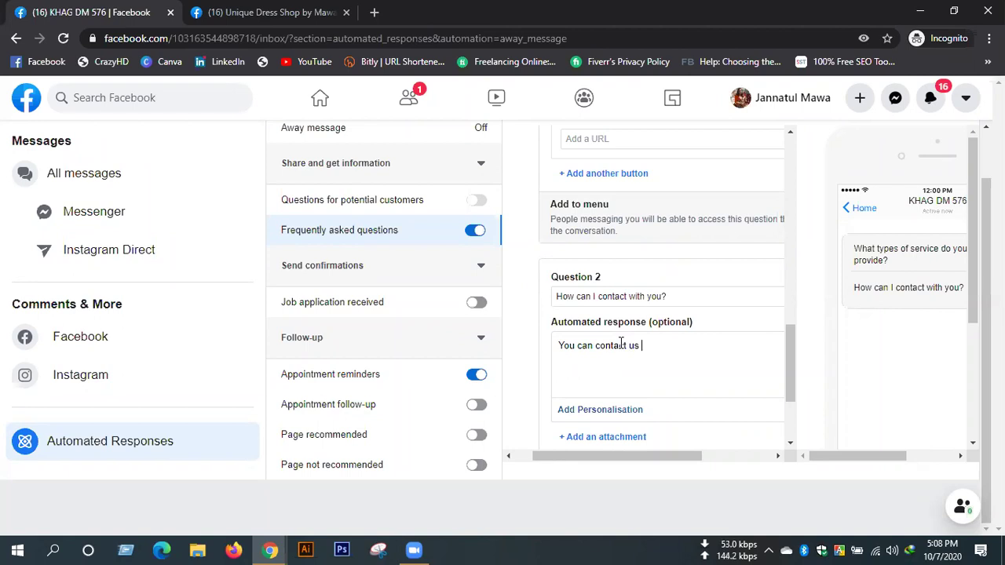
pyautogui.write('in whats app. The number')
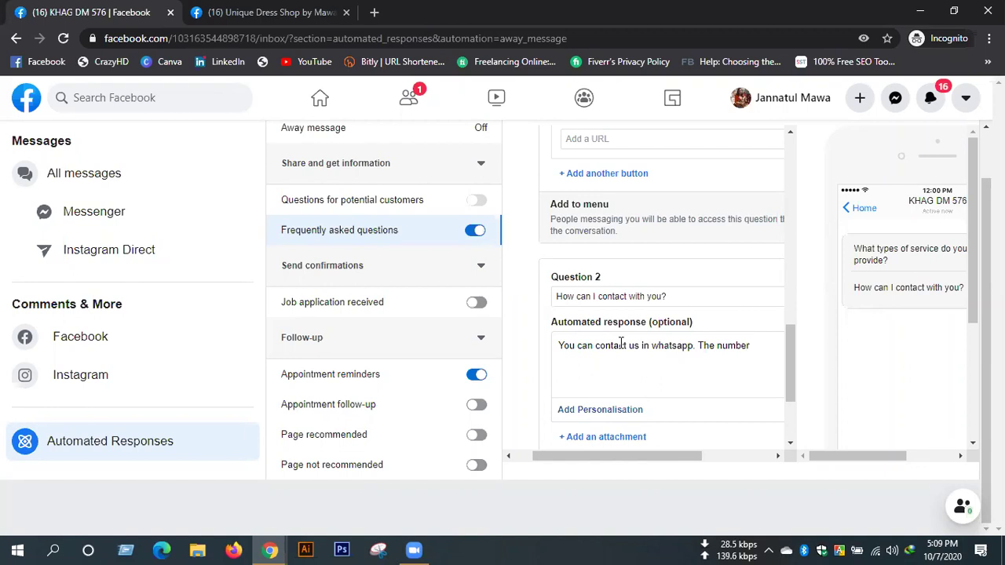
pyautogui.write(' is....')
pyautogui.scroll(-2, 607, 330)
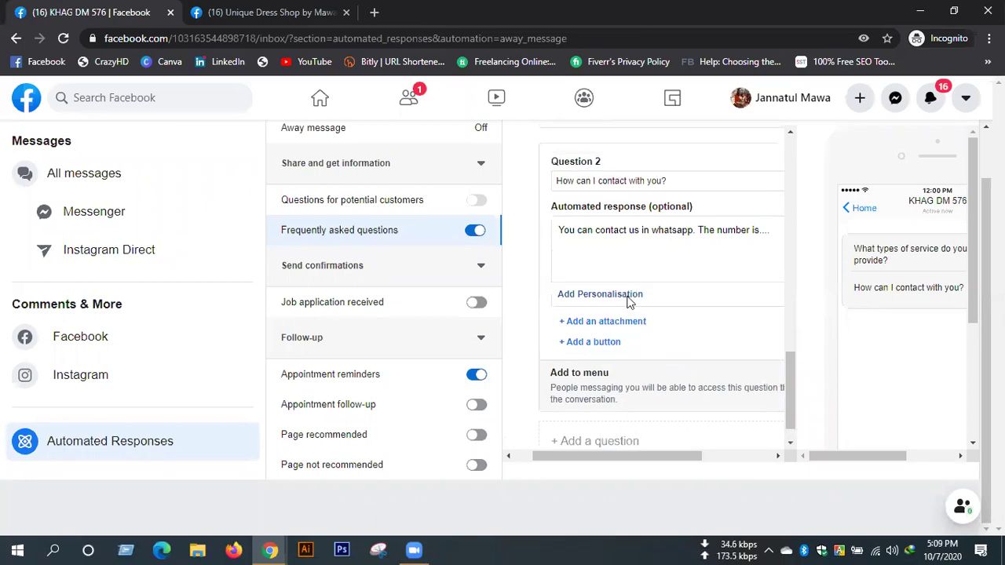
pyautogui.scroll(5, 601, 353)
pyautogui.scroll(3, 568, 337)
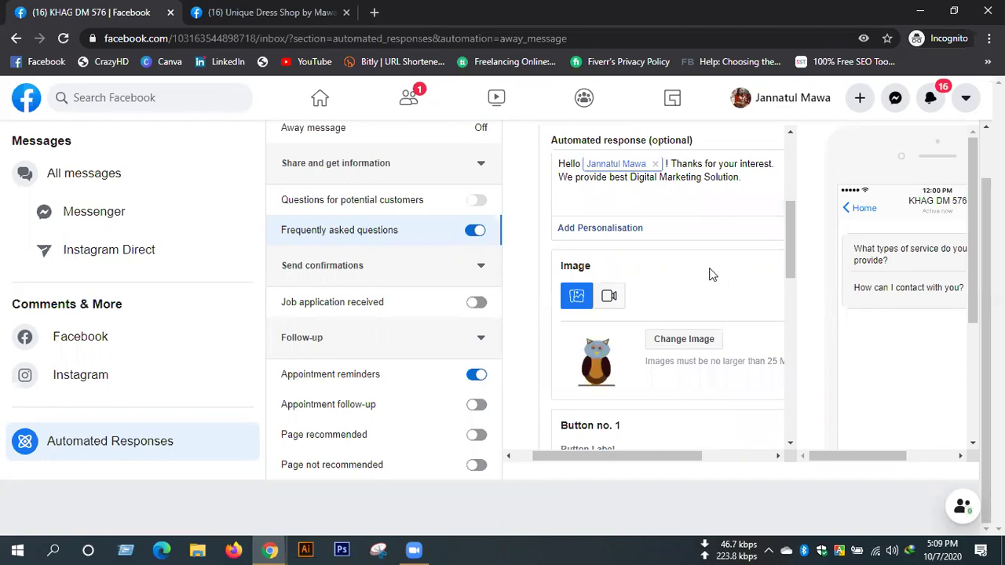
pyautogui.scroll(-6, 711, 273)
pyautogui.scroll(10, 717, 278)
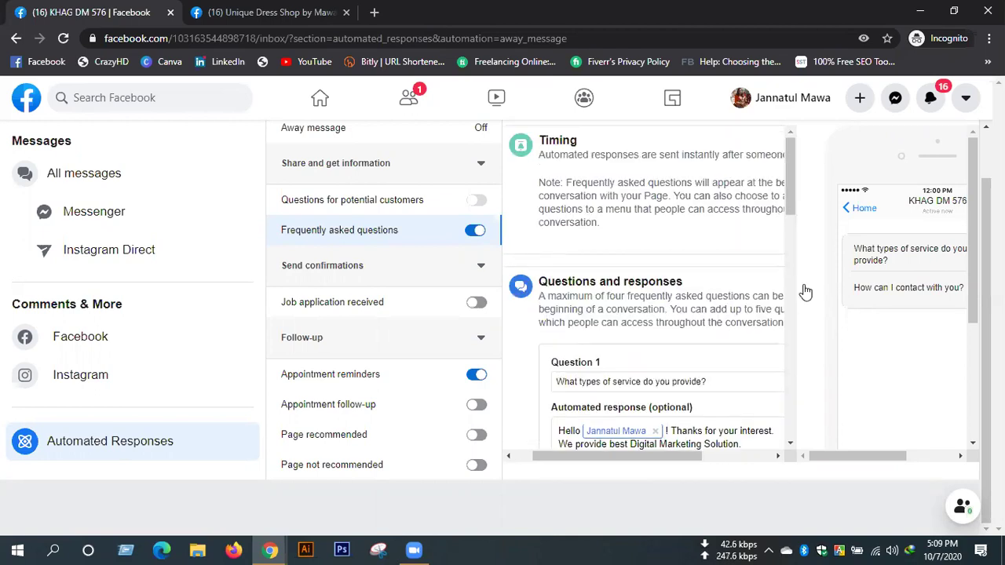
pyautogui.scroll(-5, 767, 313)
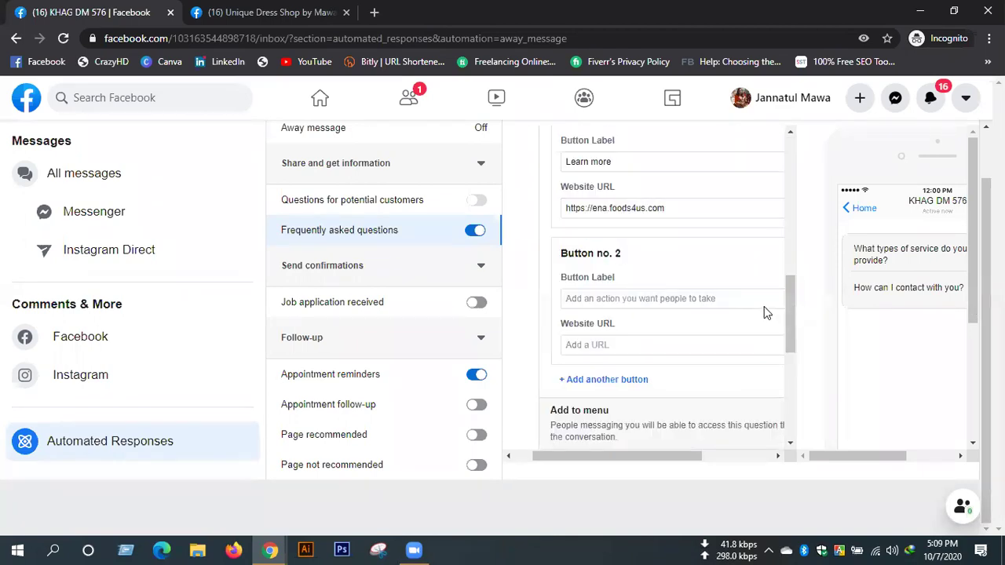
pyautogui.scroll(-3, 767, 313)
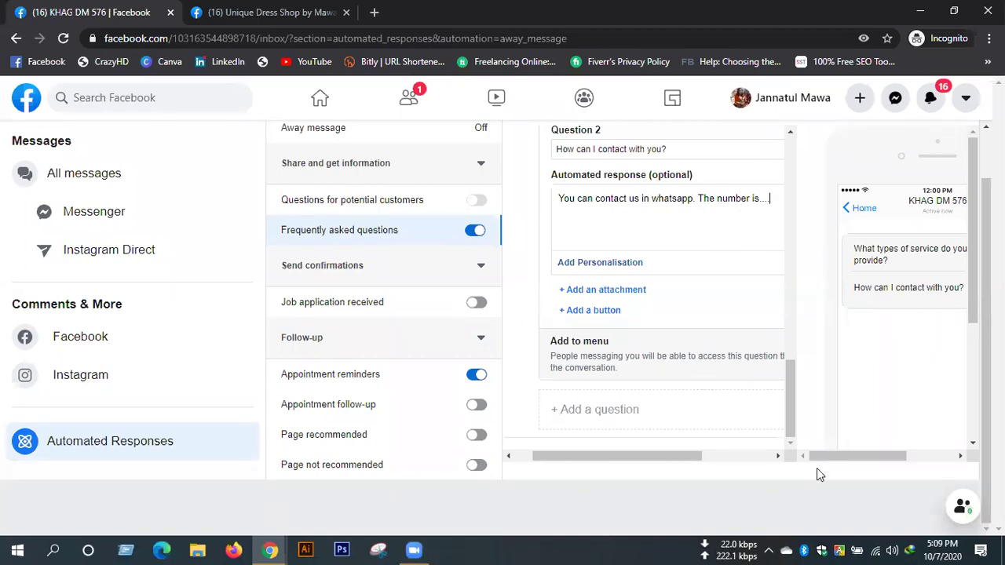
pyautogui.scroll(3, 760, 459)
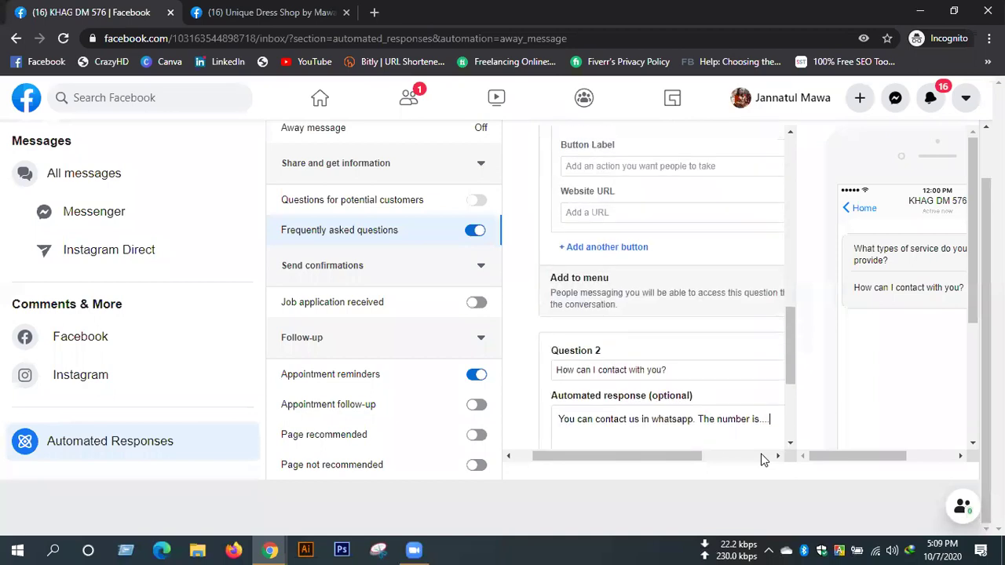
pyautogui.scroll(3, 760, 459)
pyautogui.scroll(4, 761, 460)
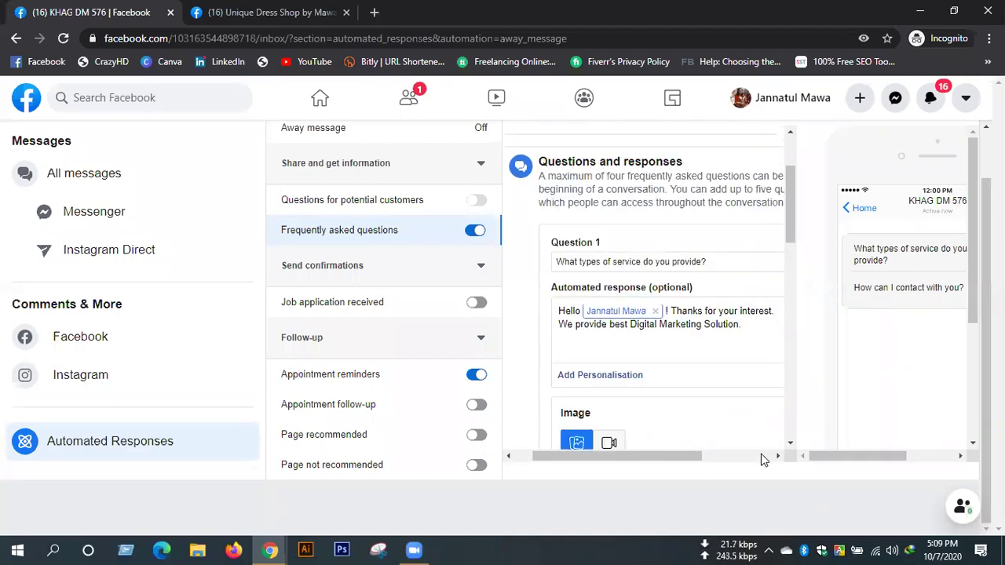
pyautogui.scroll(2, 762, 452)
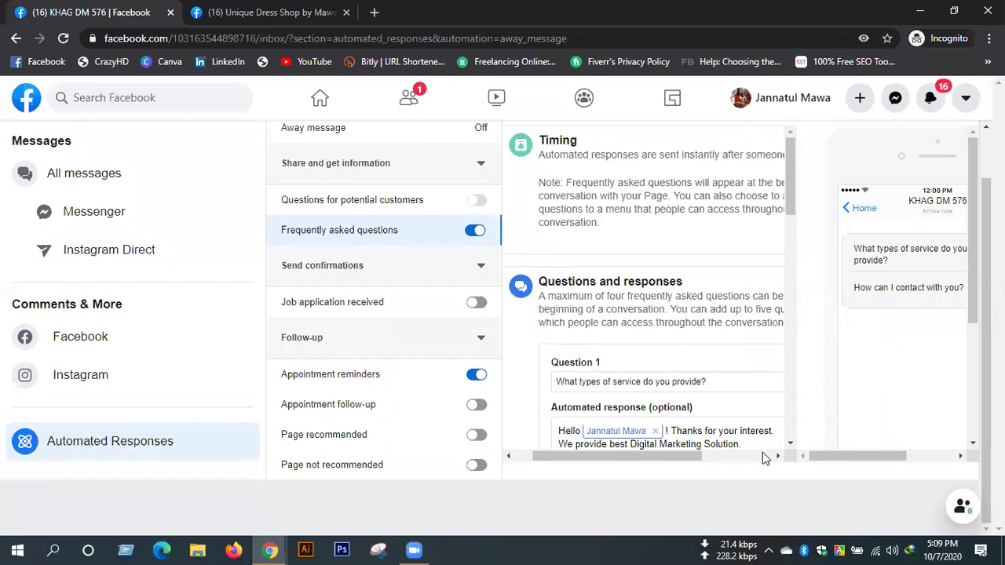
pyautogui.scroll(-4, 762, 452)
pyautogui.scroll(-4, 762, 452)
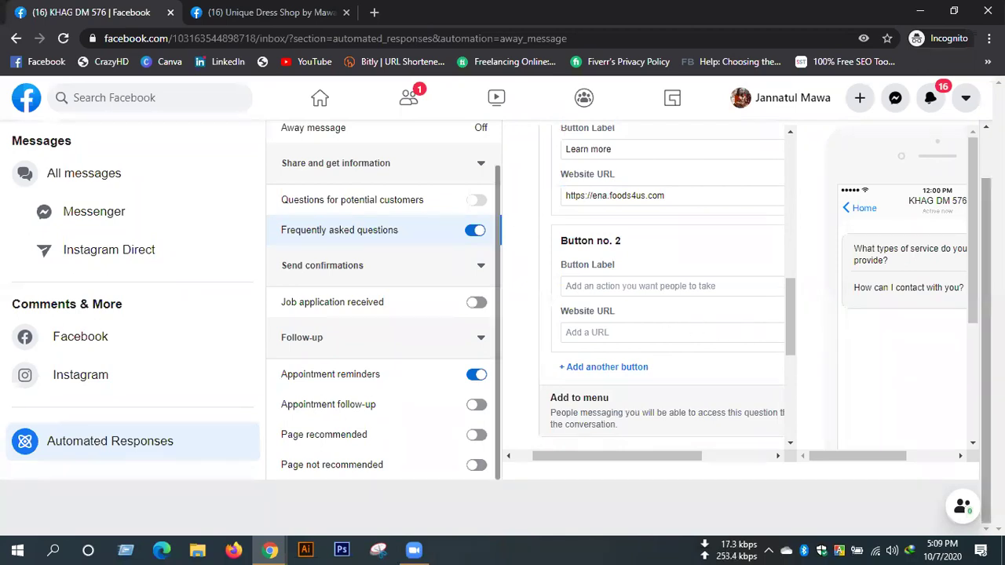
pyautogui.scroll(-1, 975, 284)
pyautogui.moveTo(975, 284); pyautogui.dragTo(973, 263)
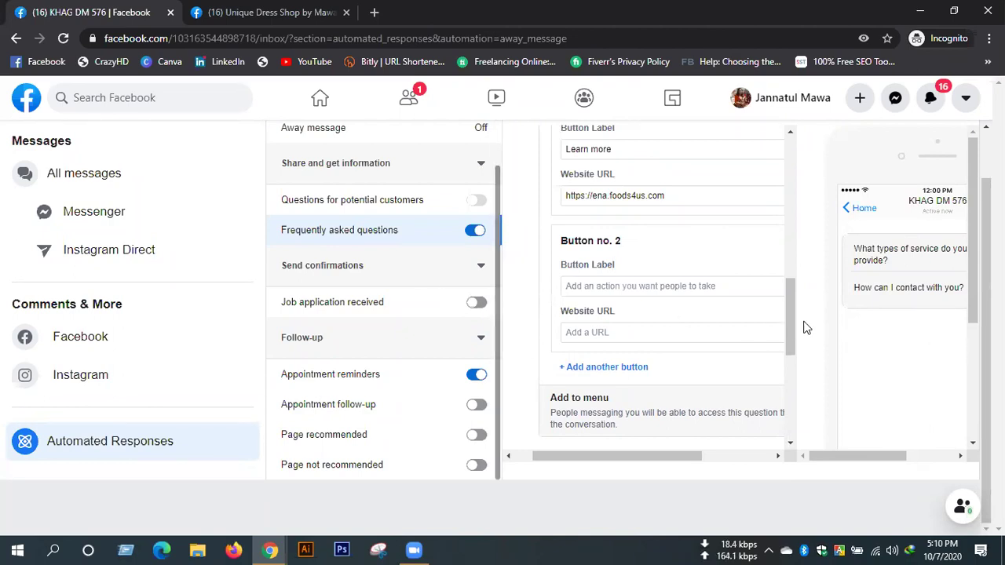
pyautogui.scroll(-5, 635, 311)
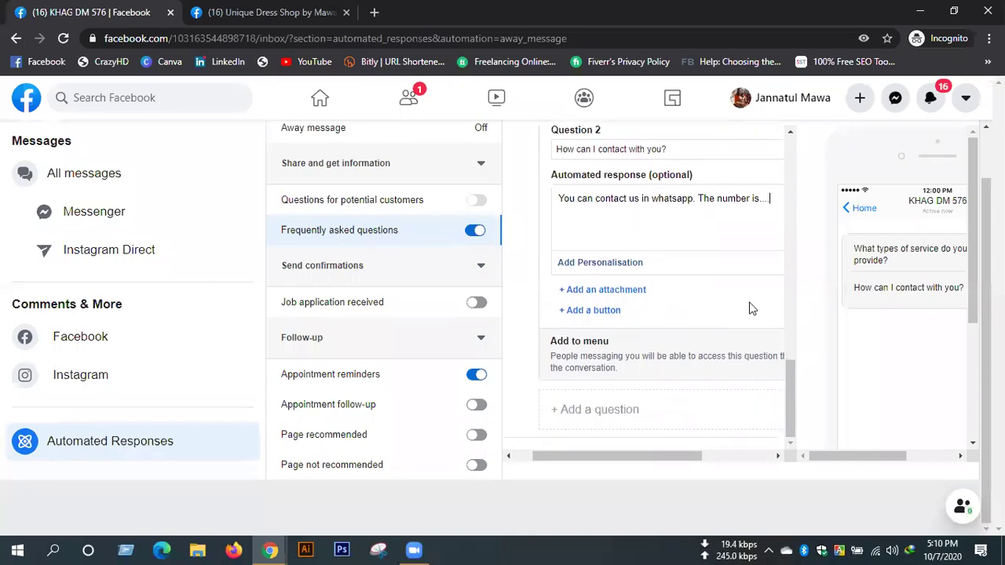
pyautogui.scroll(5, 747, 307)
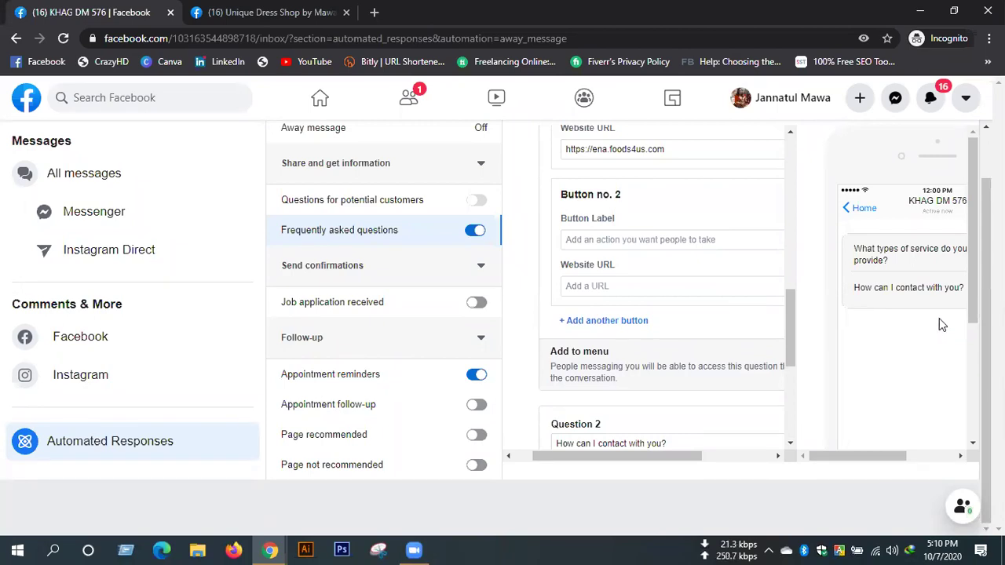
pyautogui.scroll(-3, 771, 333)
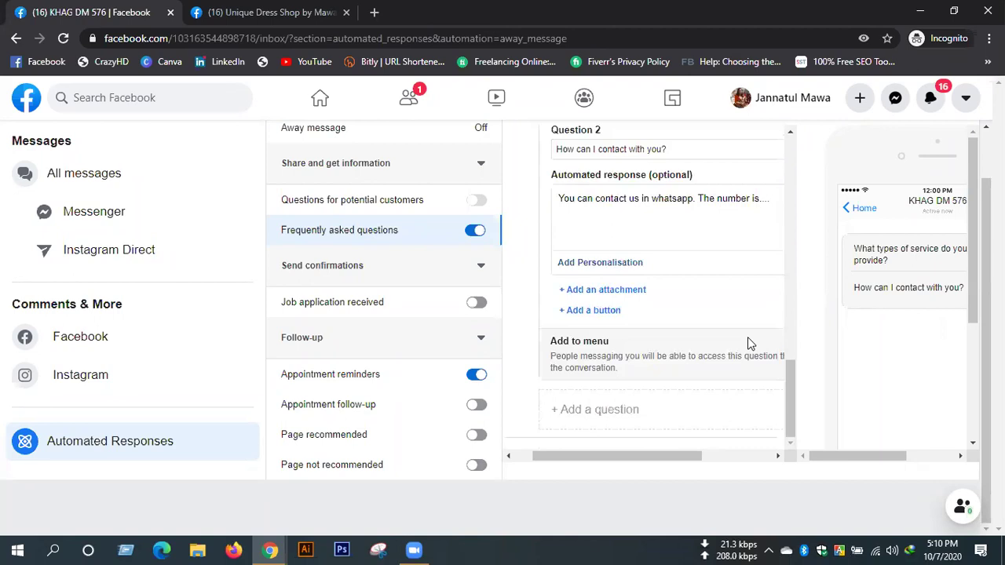
pyautogui.scroll(5, 780, 336)
pyautogui.scroll(1, 884, 284)
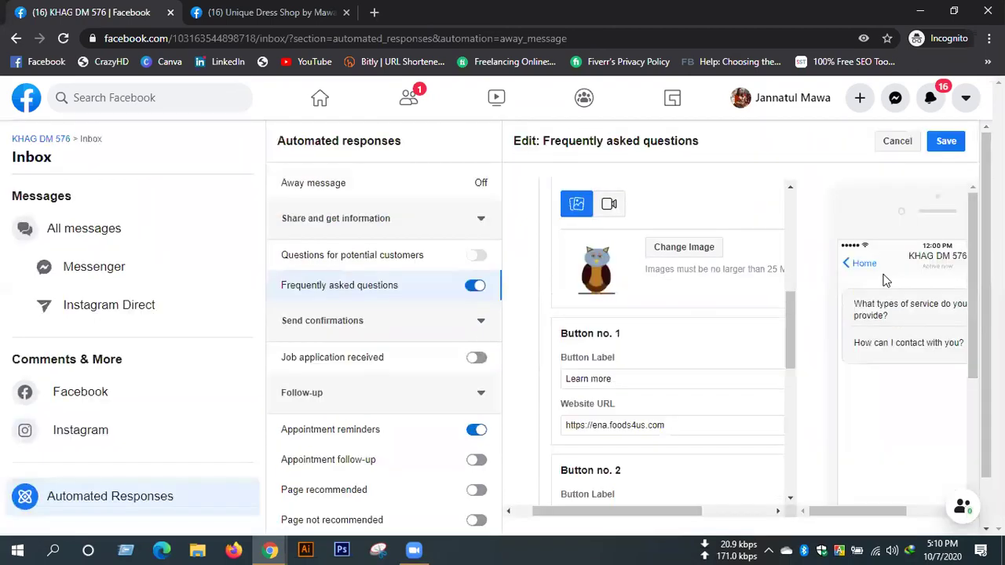
# - Try saving the FAQs, then review the form to find the unfinished second button
pyautogui.click(945, 143)
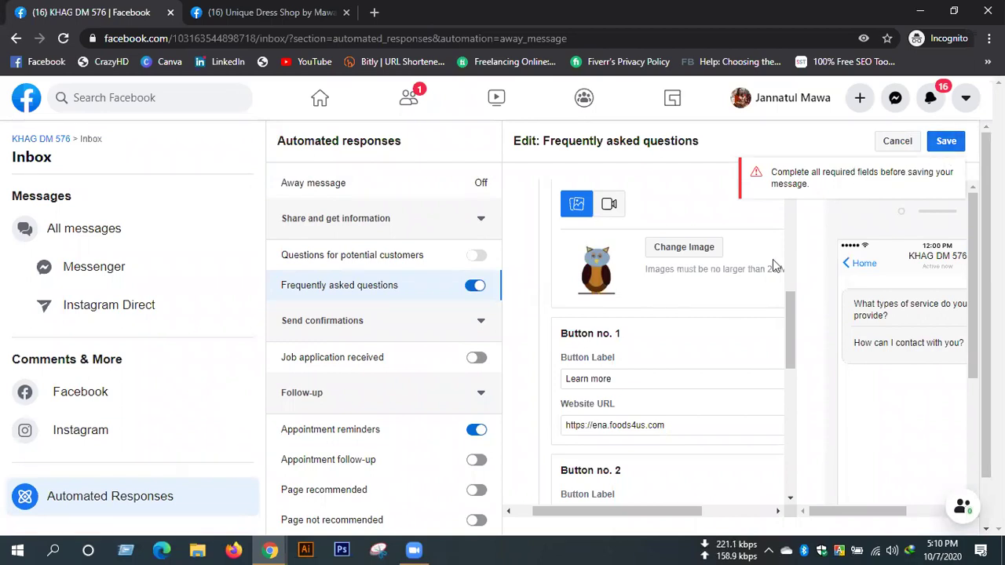
pyautogui.scroll(-4, 722, 330)
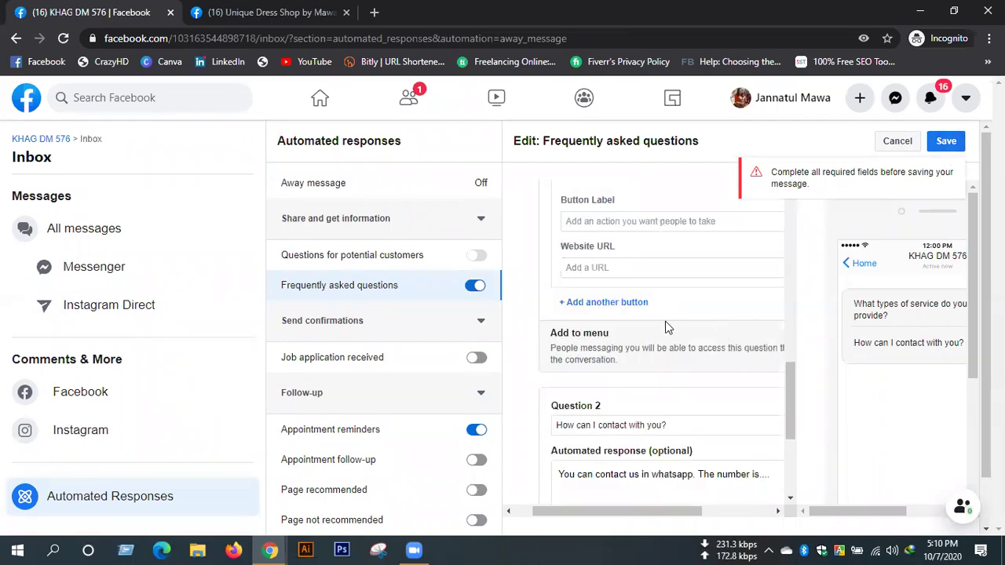
pyautogui.scroll(2, 665, 327)
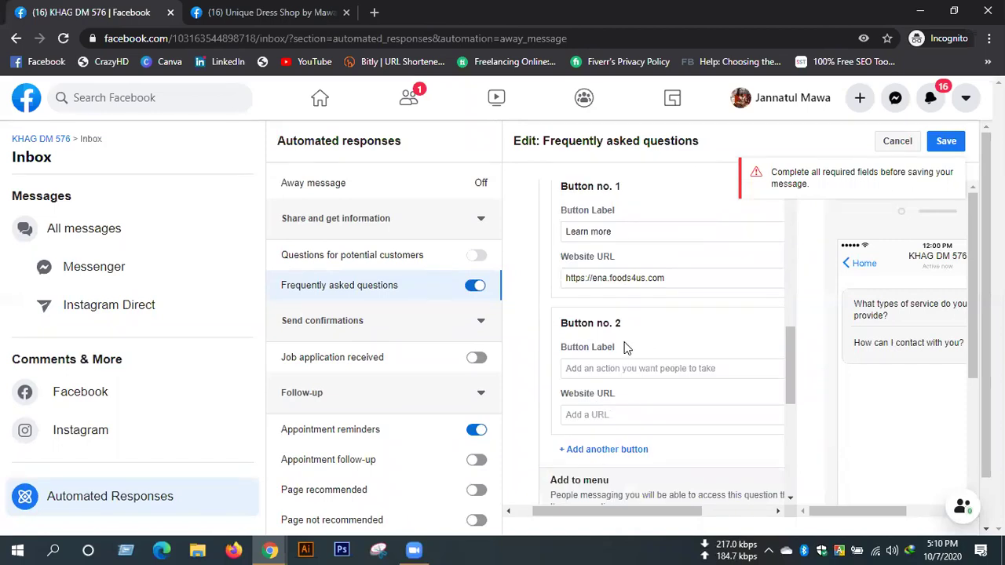
pyautogui.scroll(-3, 636, 336)
pyautogui.scroll(2, 633, 328)
pyautogui.scroll(2, 575, 271)
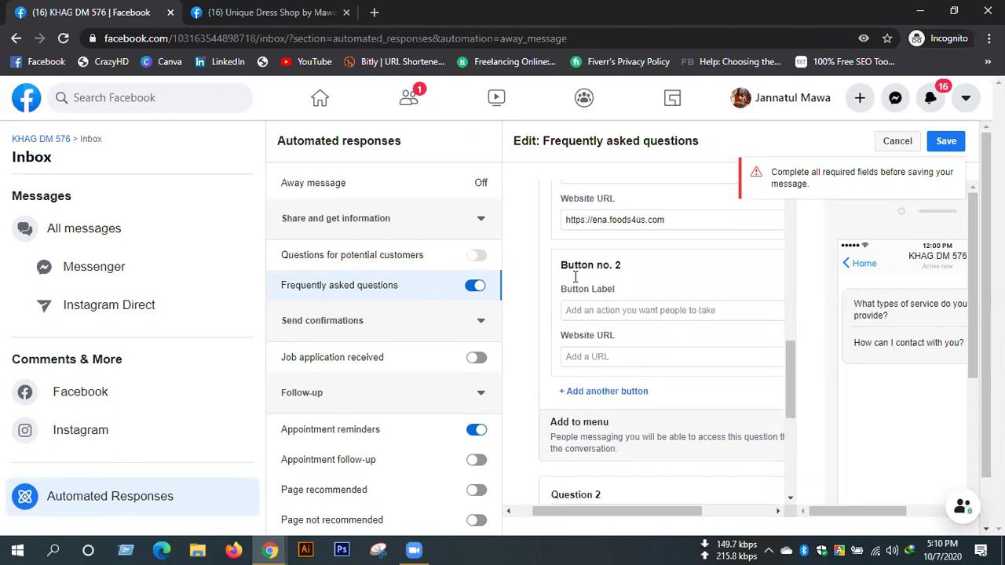
pyautogui.scroll(-5, 576, 269)
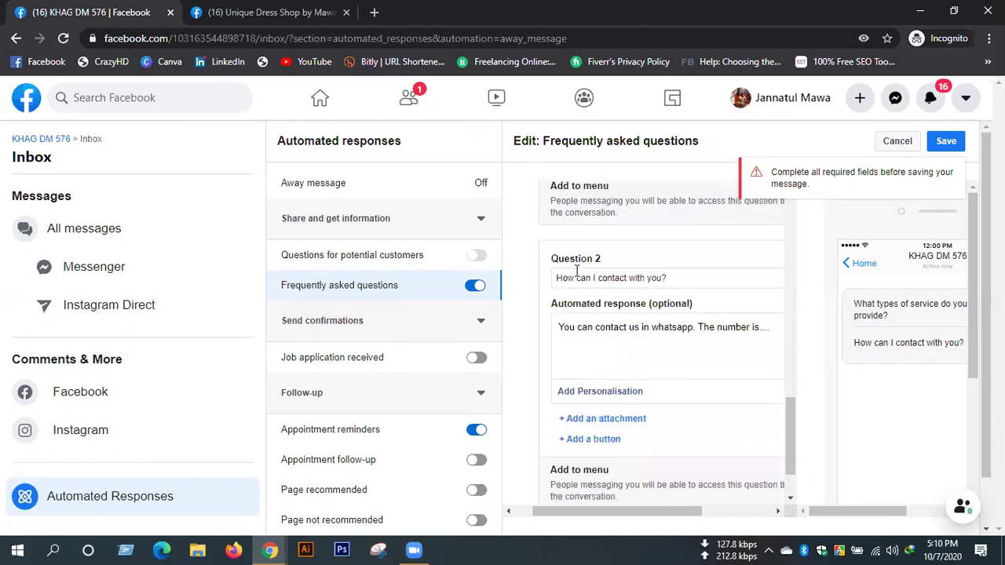
pyautogui.scroll(-1, 575, 287)
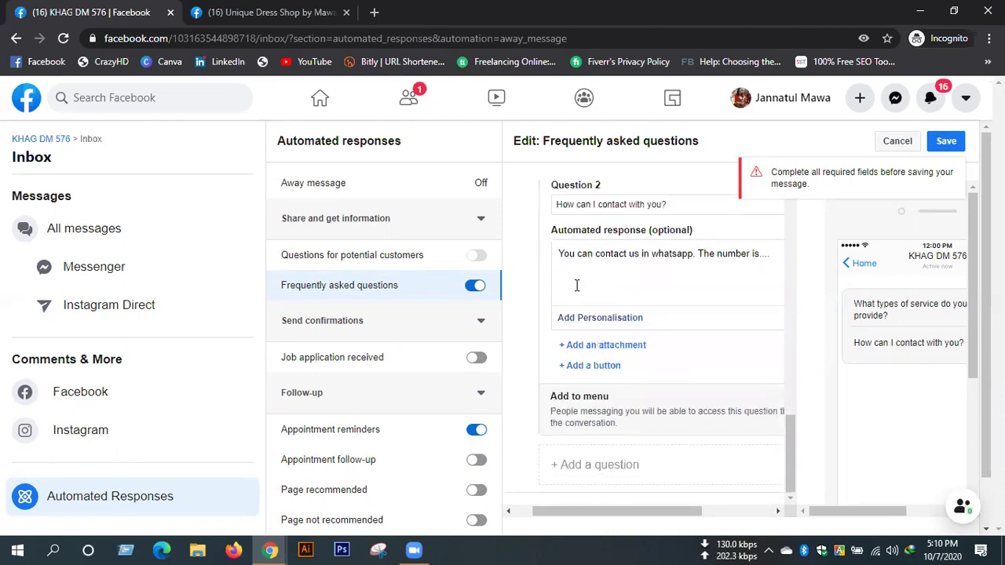
pyautogui.scroll(5, 576, 285)
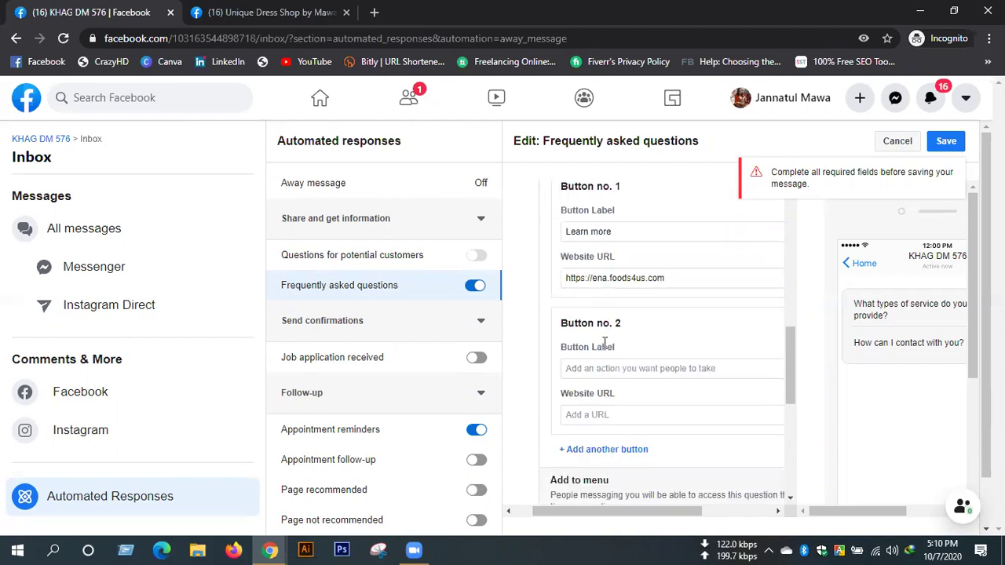
pyautogui.scroll(2, 598, 320)
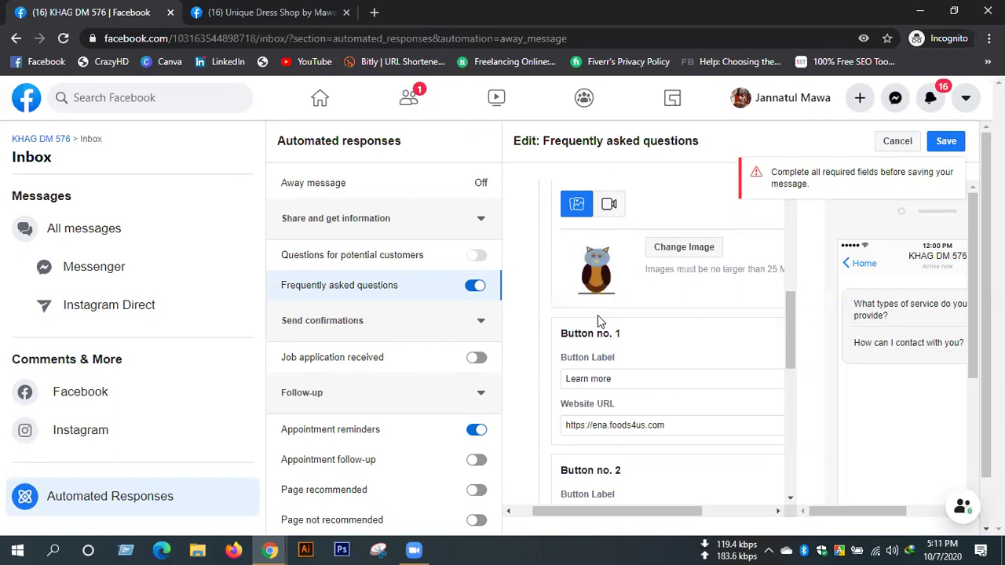
pyautogui.scroll(-1, 616, 310)
pyautogui.scroll(1, 616, 310)
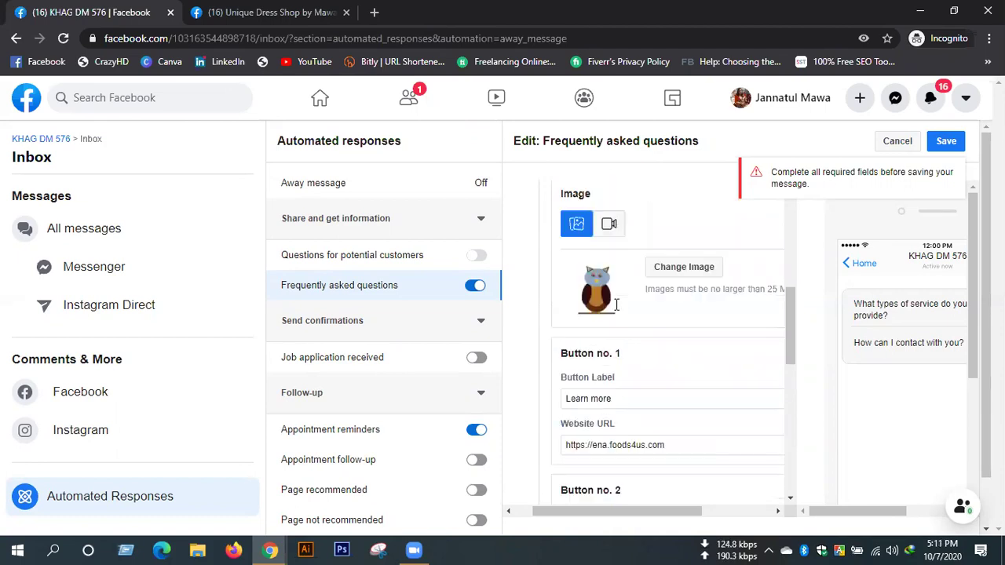
pyautogui.scroll(-4, 616, 302)
pyautogui.scroll(1, 596, 264)
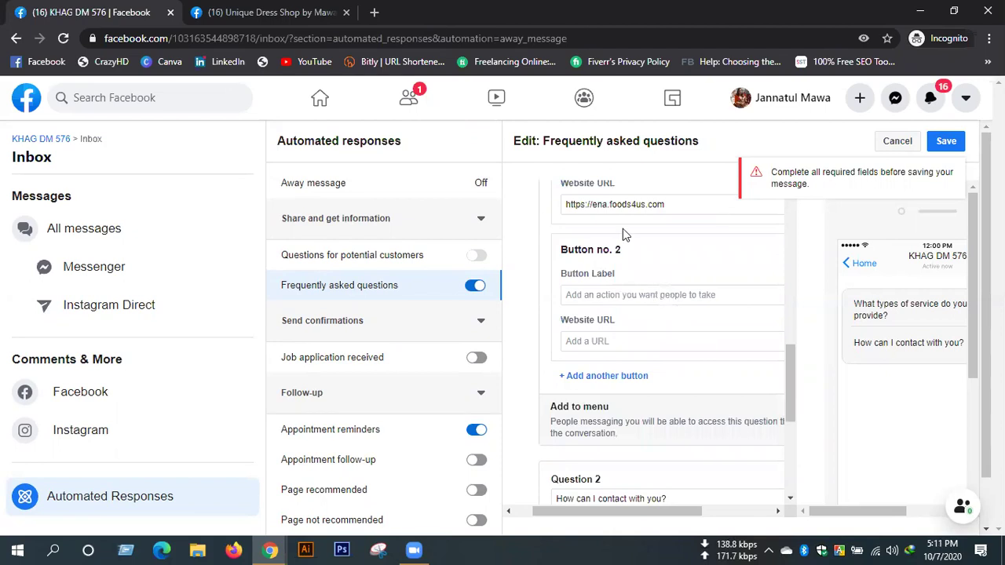
pyautogui.scroll(1, 622, 229)
pyautogui.moveTo(623, 231); pyautogui.dragTo(561, 231)
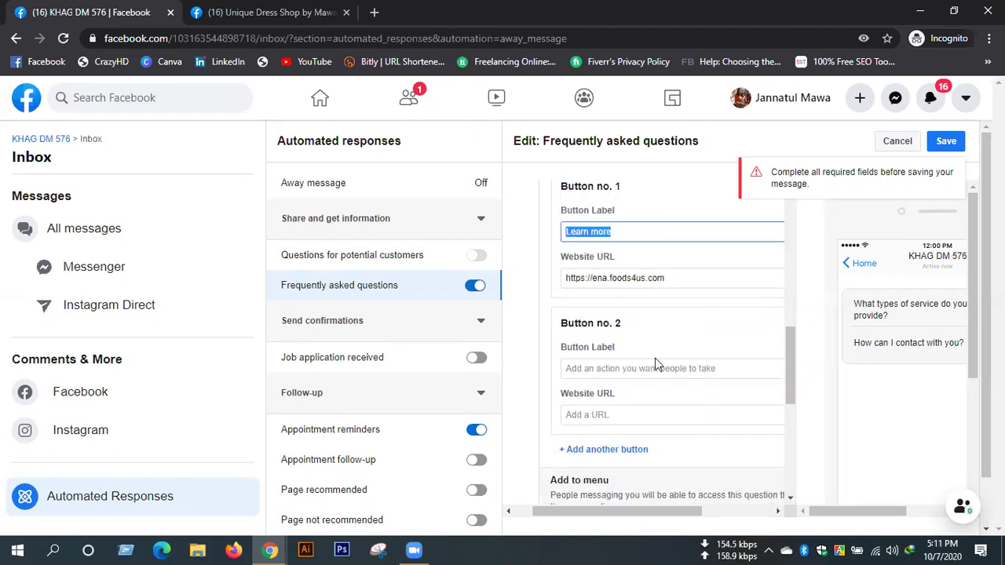
# - Label the second button 'Contact us'
pyautogui.click(611, 371)
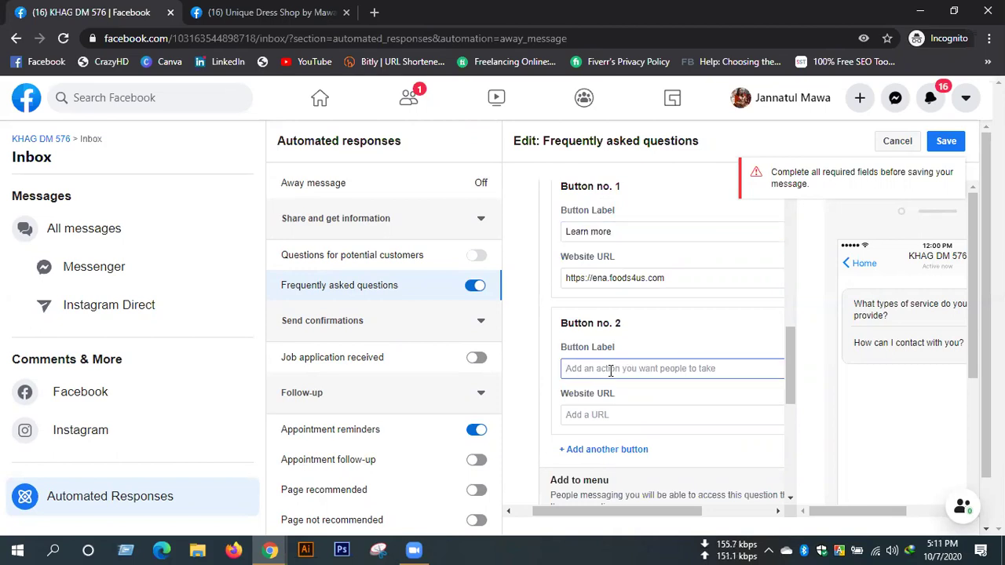
pyautogui.write('co')
pyautogui.press('BackSpace')
pyautogui.press('BackSpace')
pyautogui.write('Contact')
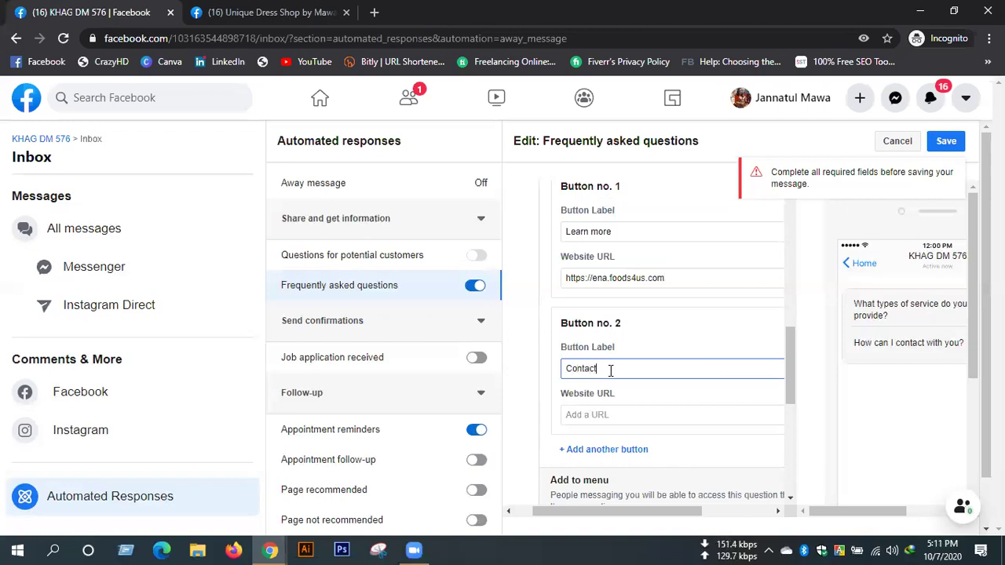
pyautogui.write(' us')
pyautogui.click(625, 415)
pyautogui.moveTo(660, 282); pyautogui.dragTo(558, 291)
pyautogui.hotkey('ctrl', 'c')
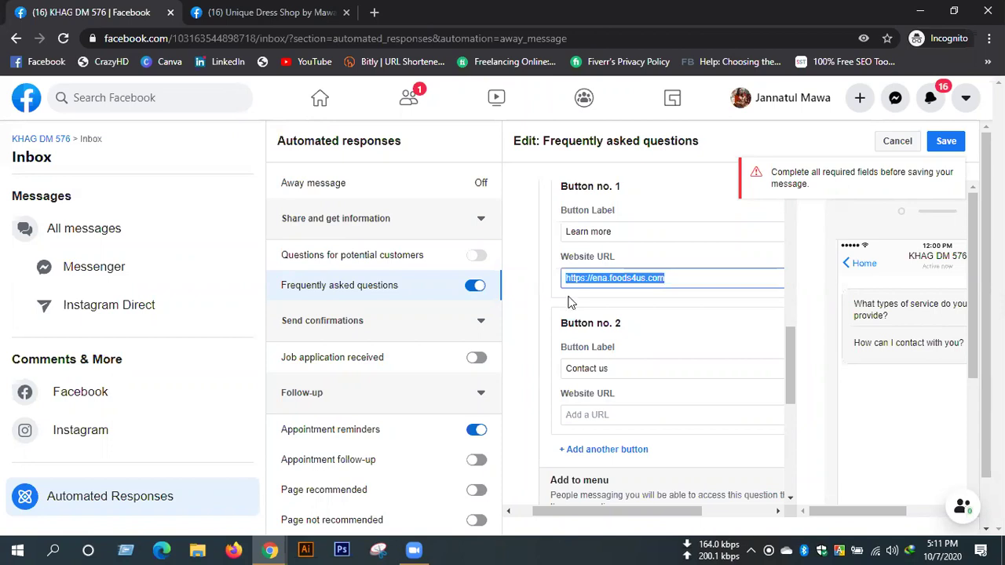
pyautogui.click(619, 418)
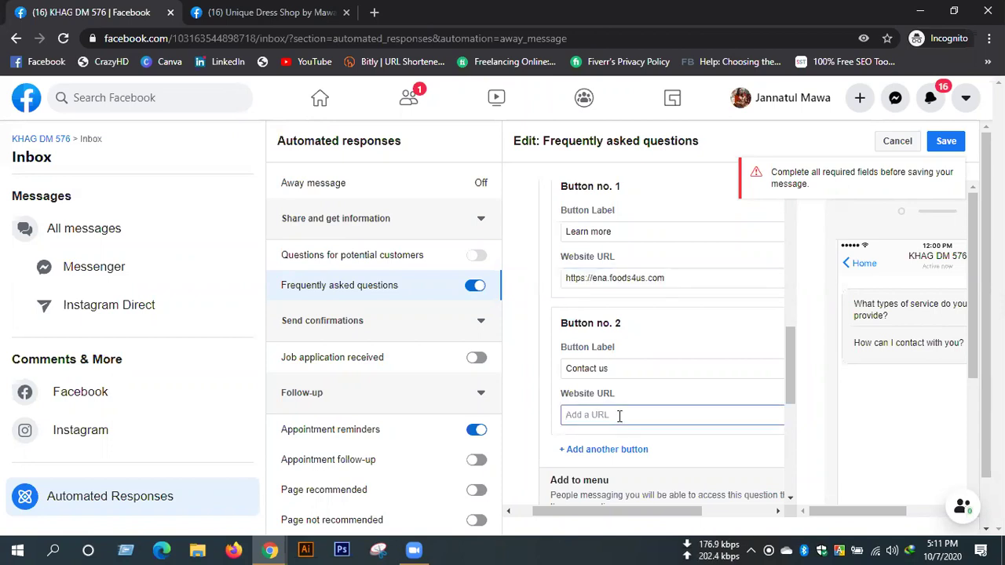
pyautogui.hotkey('ctrl', 'v')
pyautogui.click(947, 142)
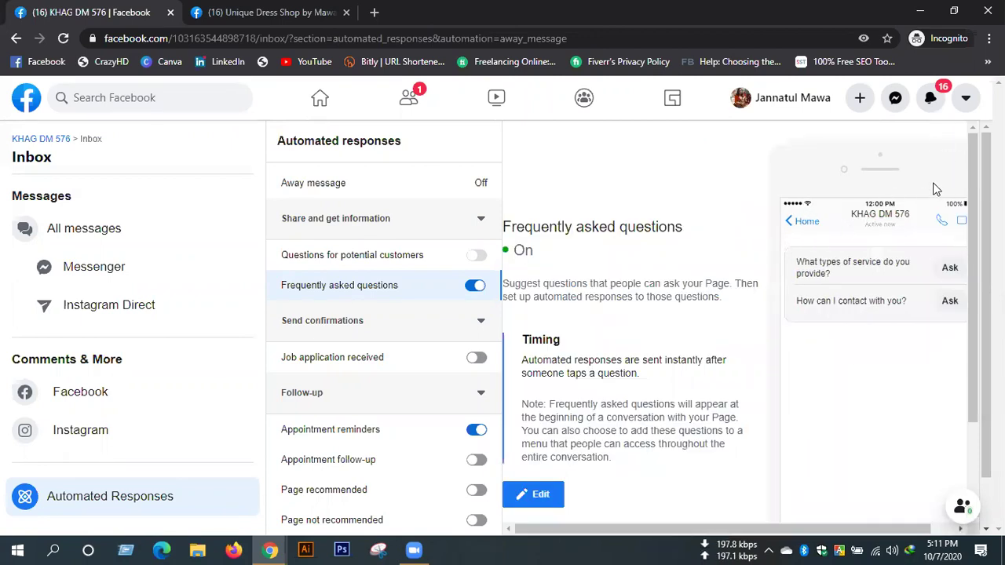
# - Toggle the Job application received response off and back on so it ends enabled
pyautogui.scroll(-2, 919, 209)
pyautogui.scroll(-1, 594, 357)
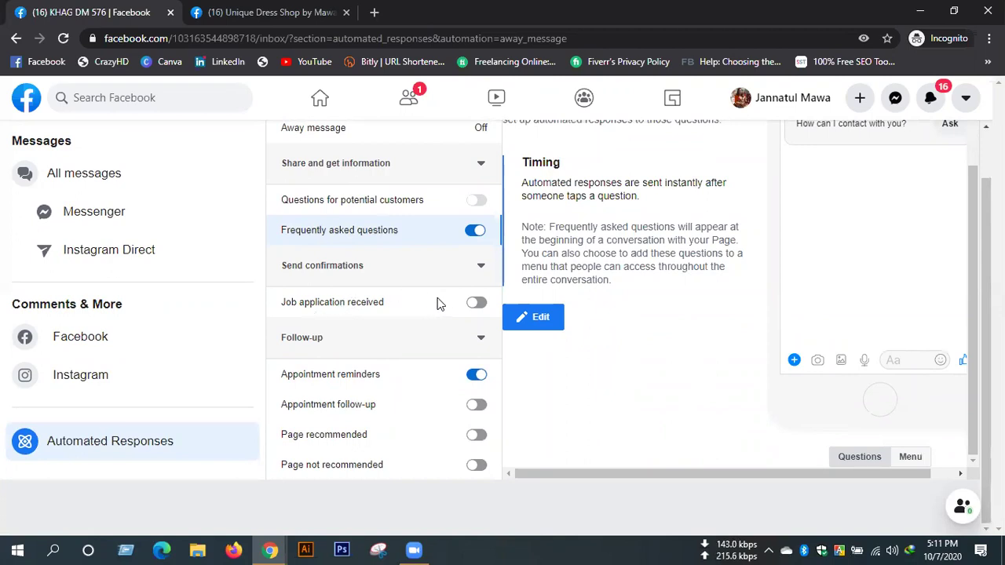
pyautogui.click(476, 303)
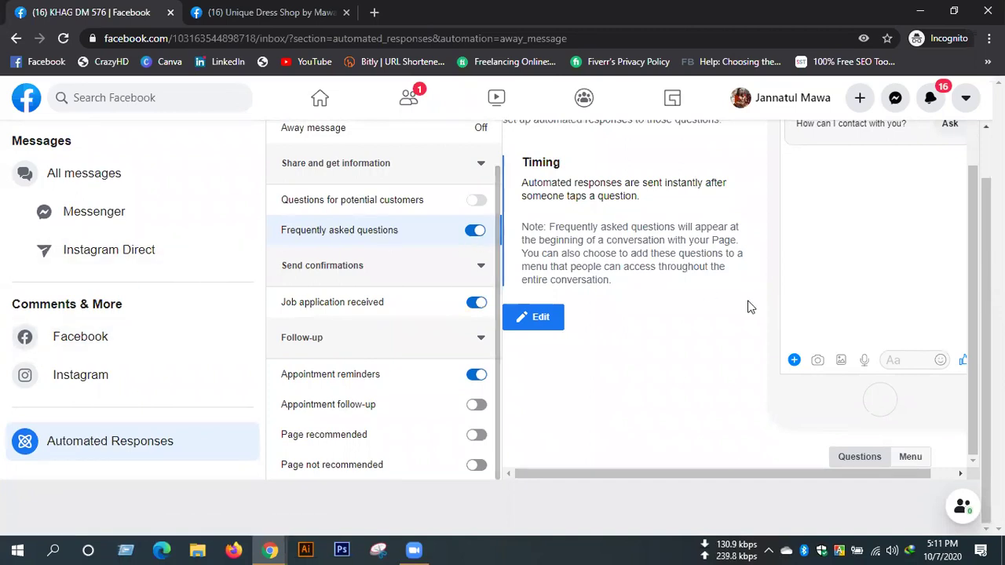
pyautogui.scroll(2, 774, 303)
pyautogui.scroll(-2, 772, 303)
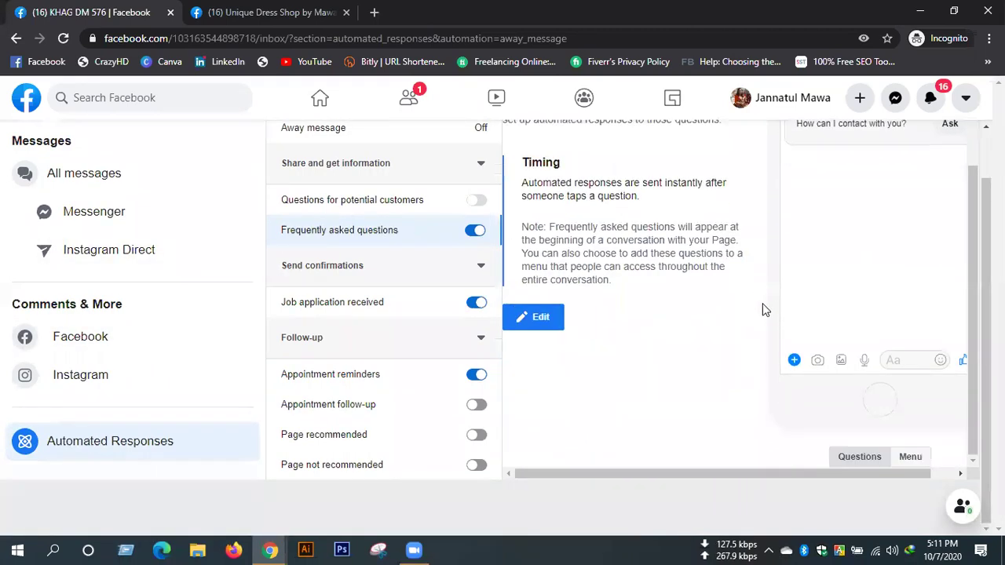
pyautogui.click(335, 305)
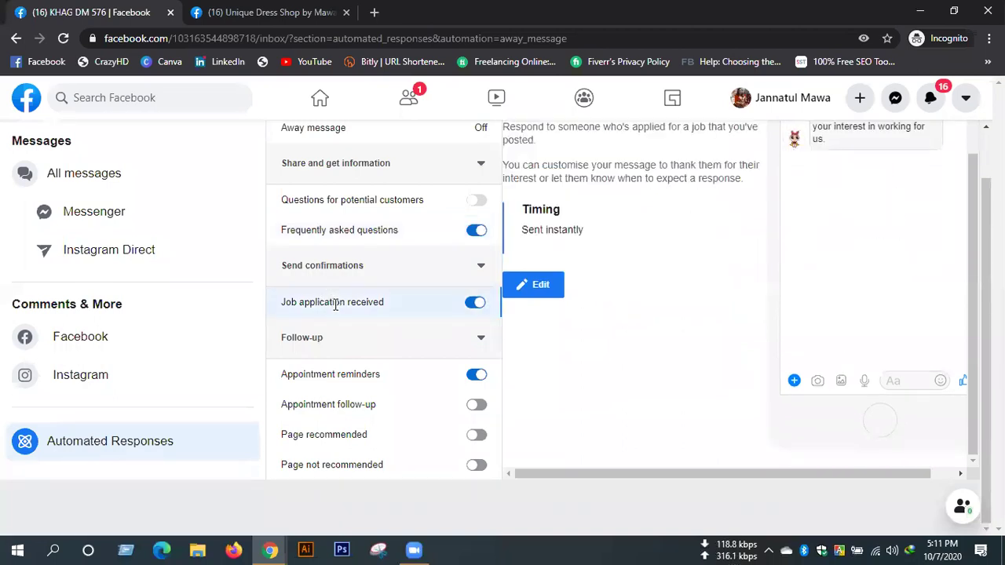
pyautogui.scroll(2, 705, 284)
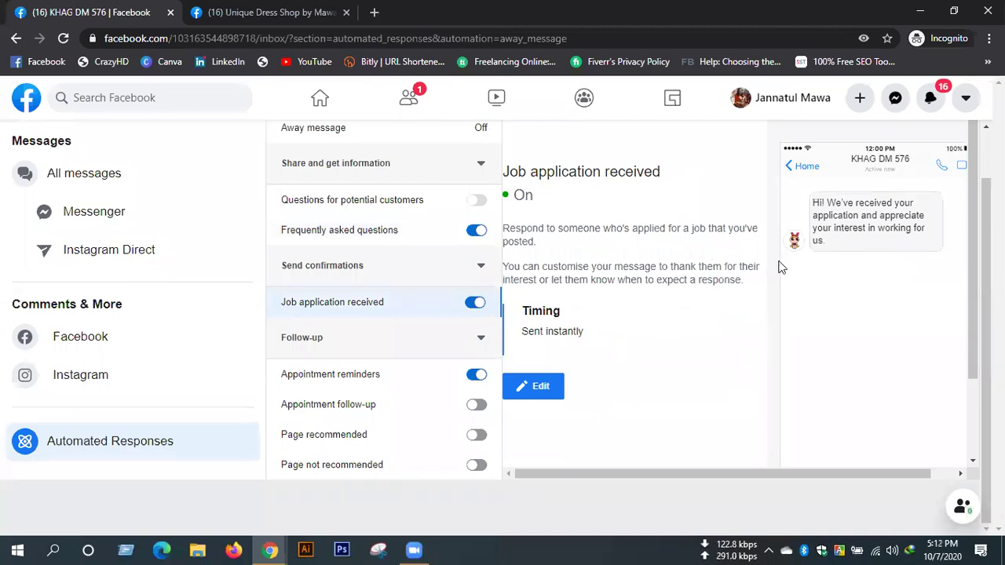
pyautogui.click(475, 305)
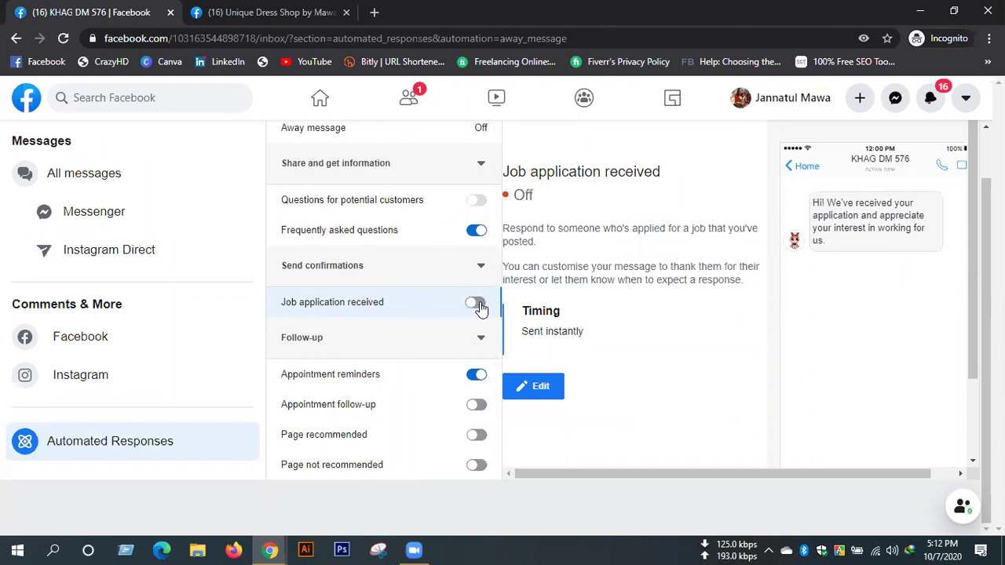
pyautogui.click(479, 307)
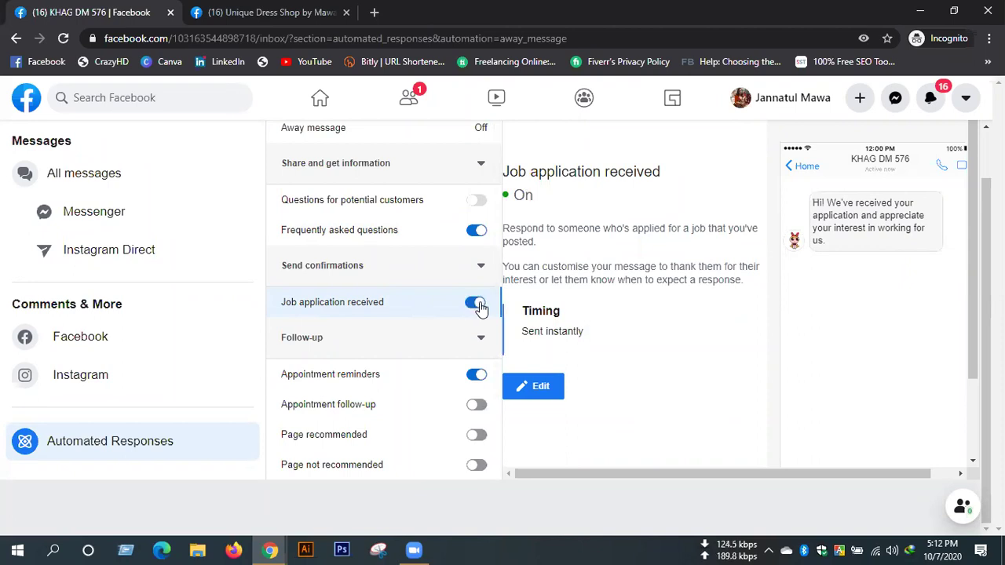
# - Append 'We will contact you soon' to the job reply and insert the recipient's full name after Hi
pyautogui.click(533, 387)
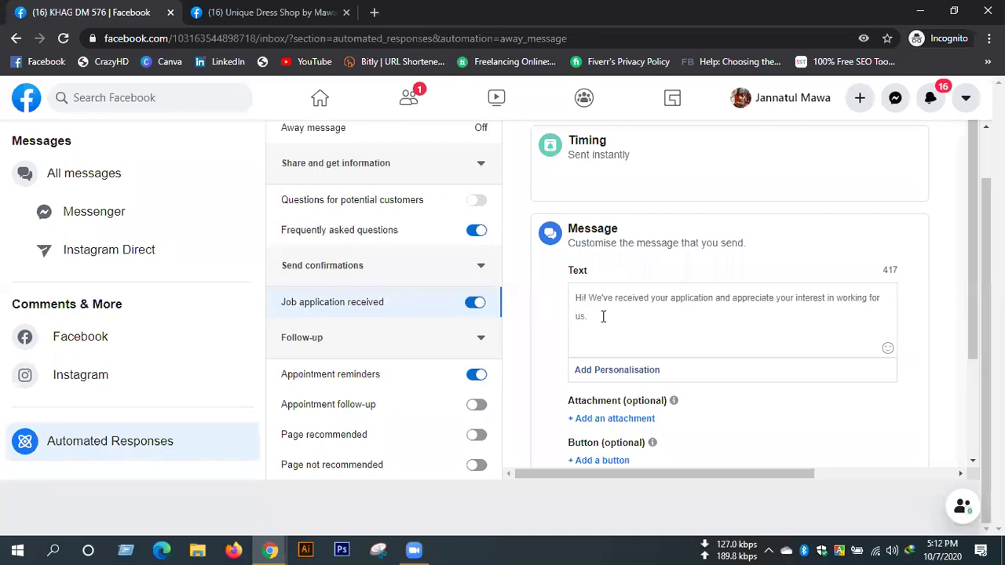
pyautogui.write('e will contact y')
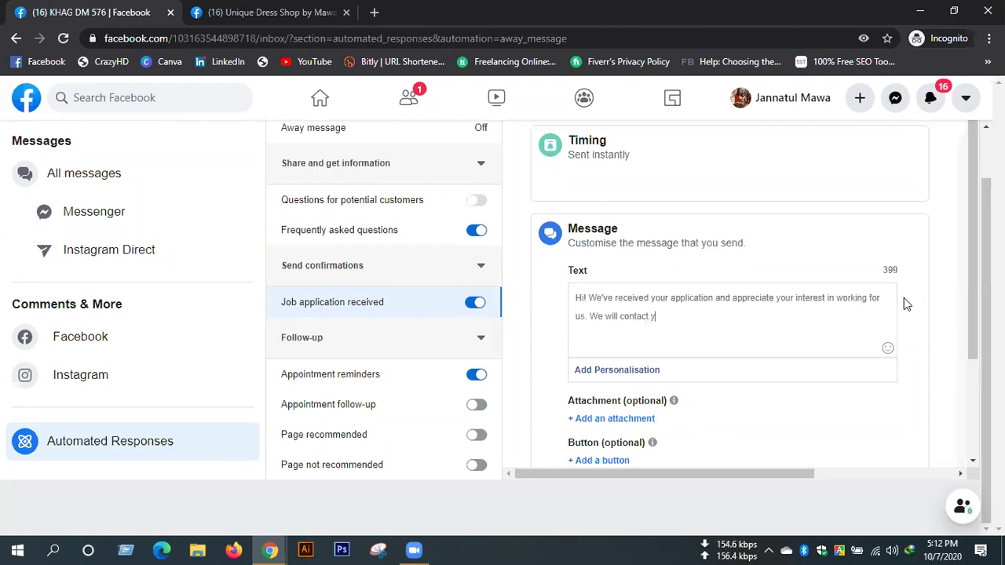
pyautogui.write('ou soon.')
pyautogui.click(617, 375)
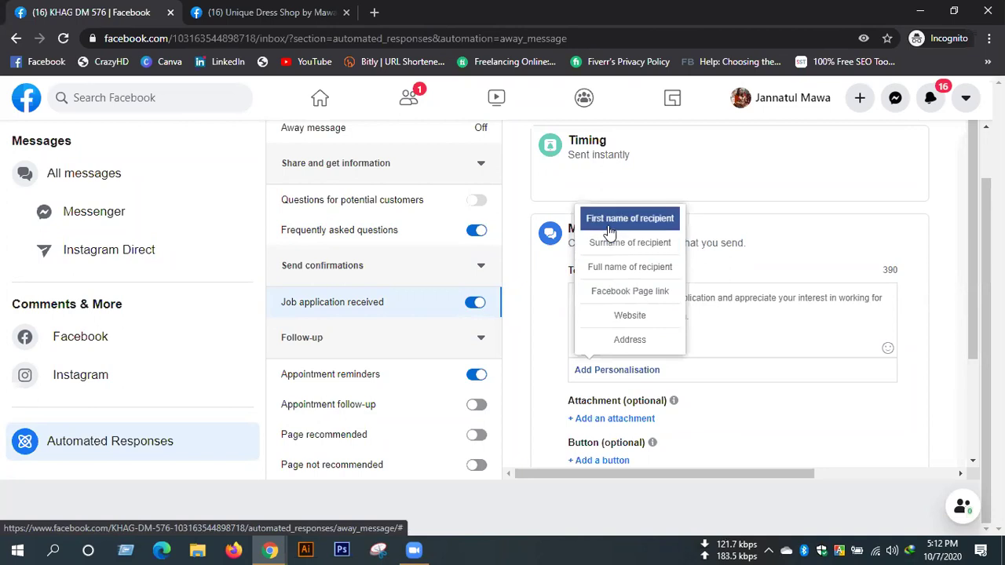
pyautogui.click(618, 268)
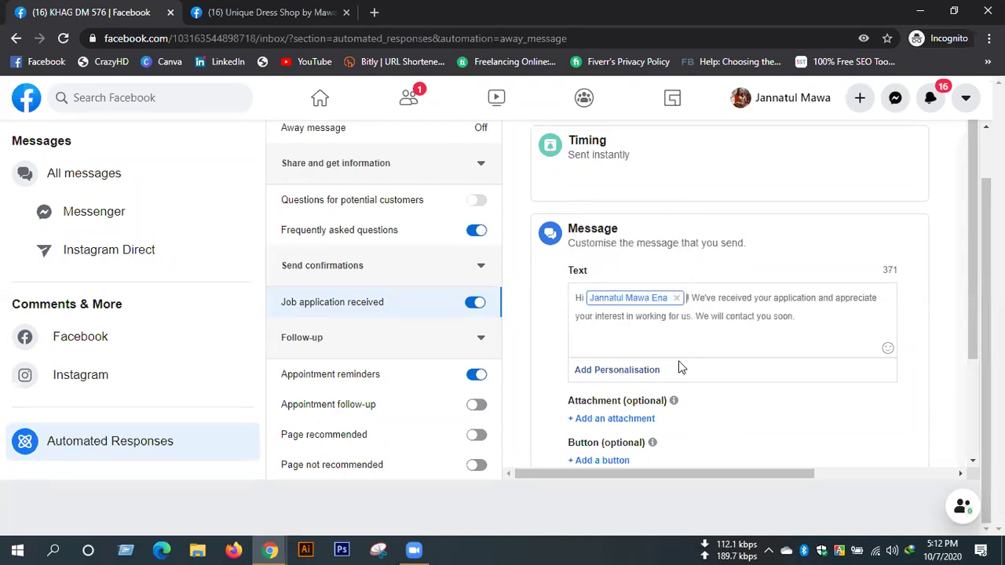
pyautogui.scroll(-2, 680, 367)
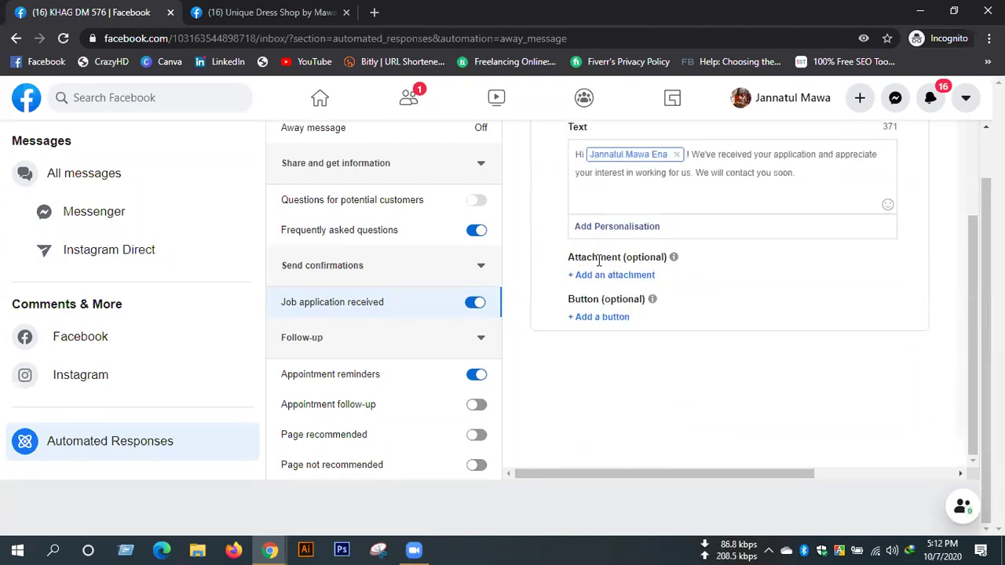
pyautogui.scroll(4, 853, 234)
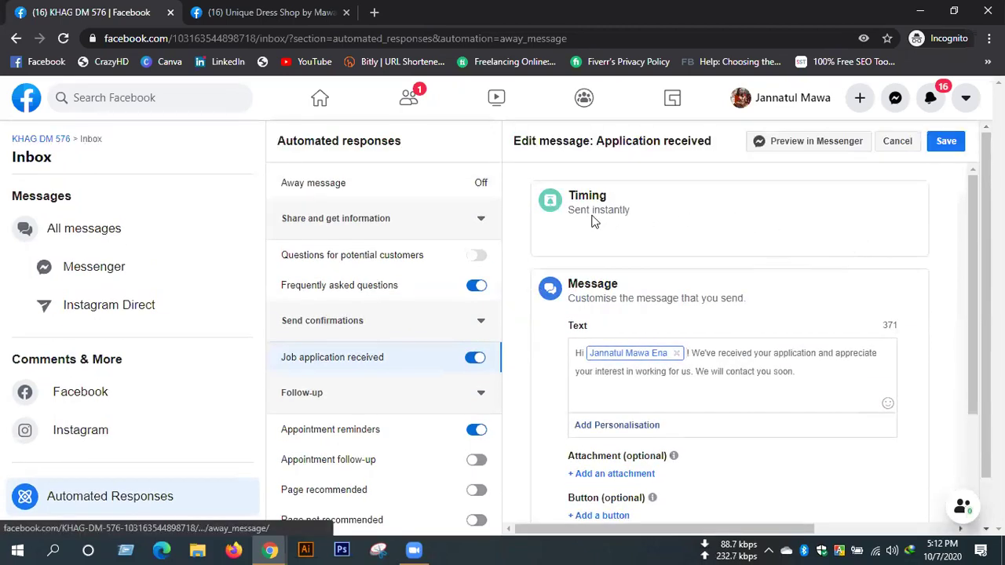
# - Save the job reply, then delete the stray space beside the name tag and save again
pyautogui.click(940, 146)
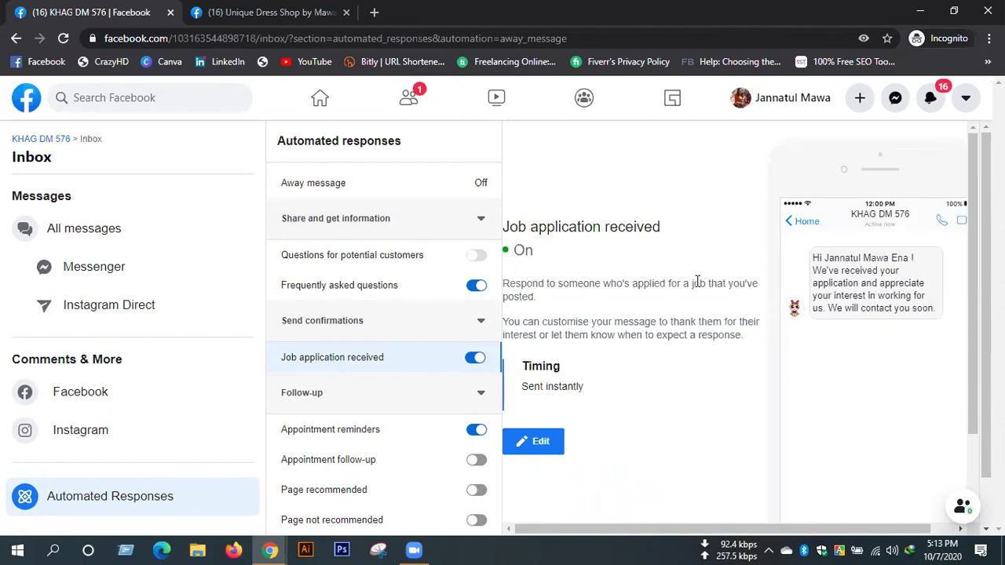
pyautogui.scroll(-2, 697, 283)
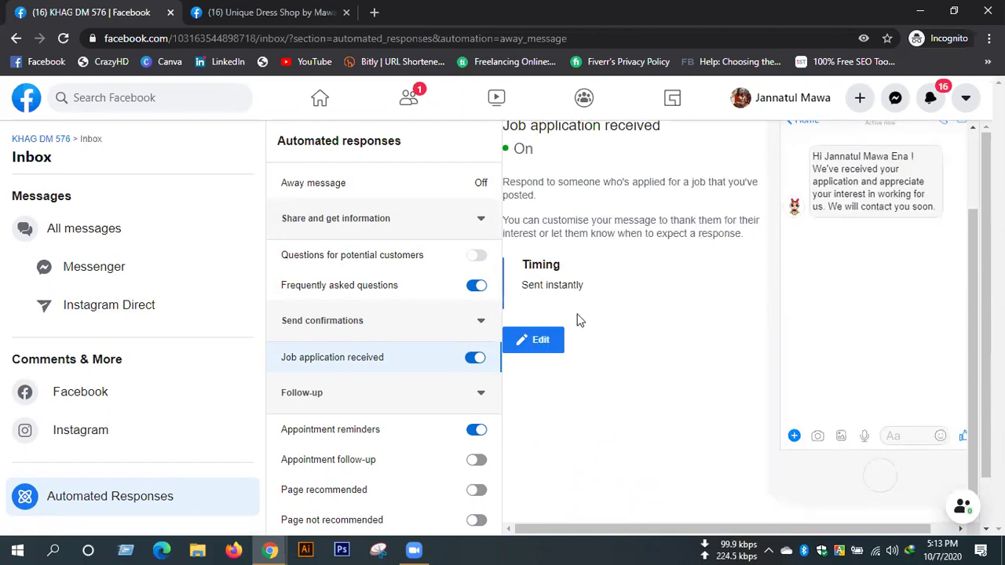
pyautogui.click(538, 341)
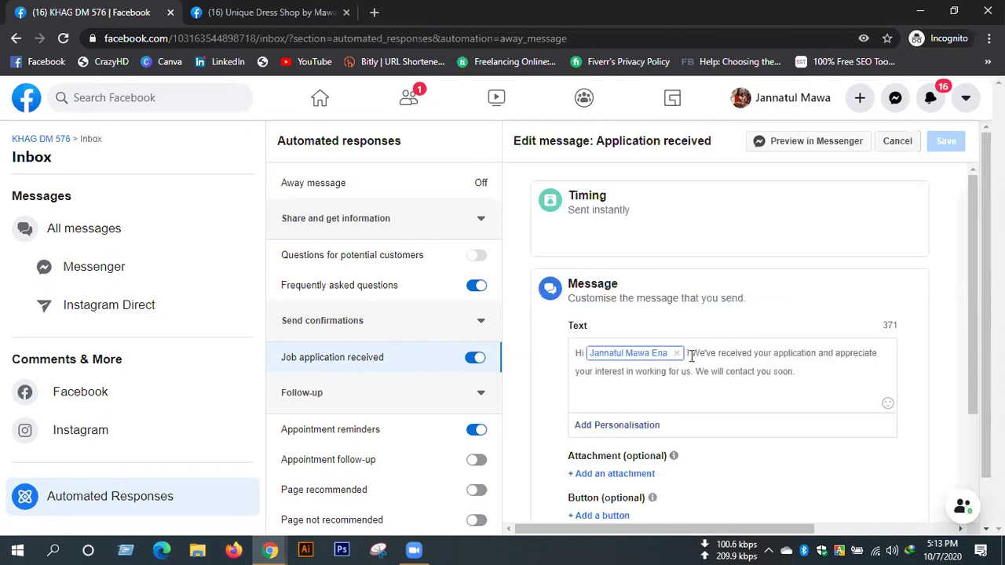
pyautogui.click(691, 355)
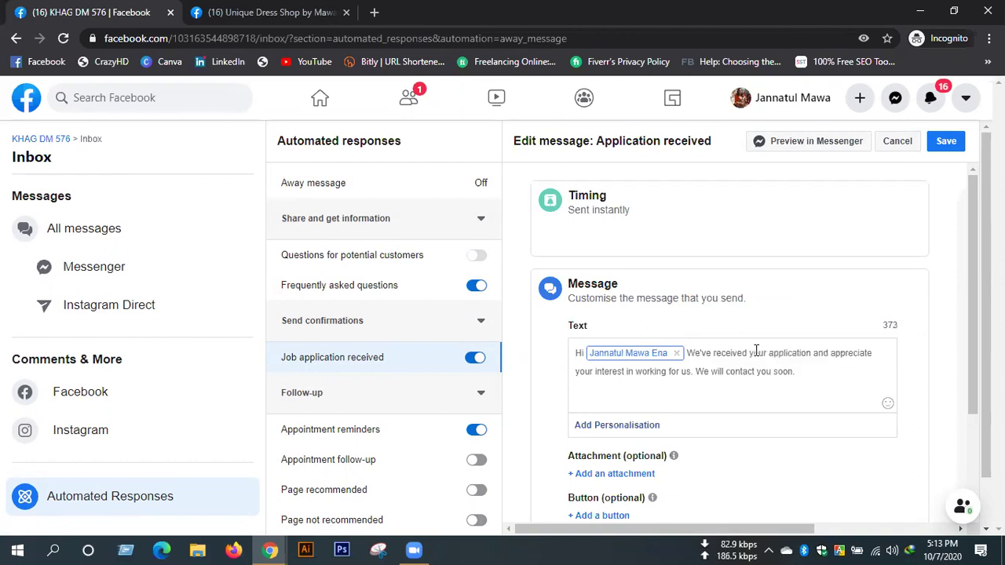
pyautogui.press('BackSpace')
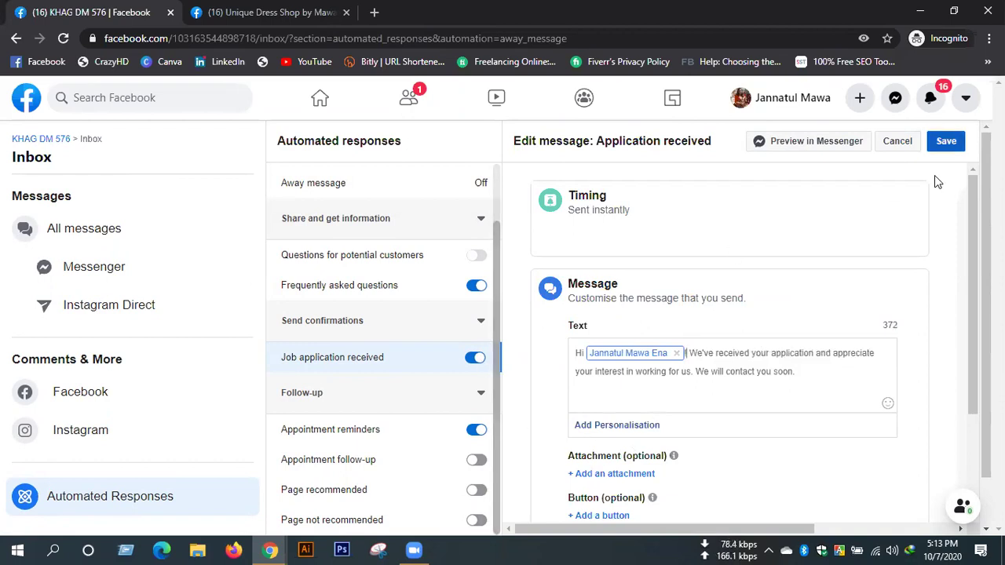
pyautogui.click(945, 142)
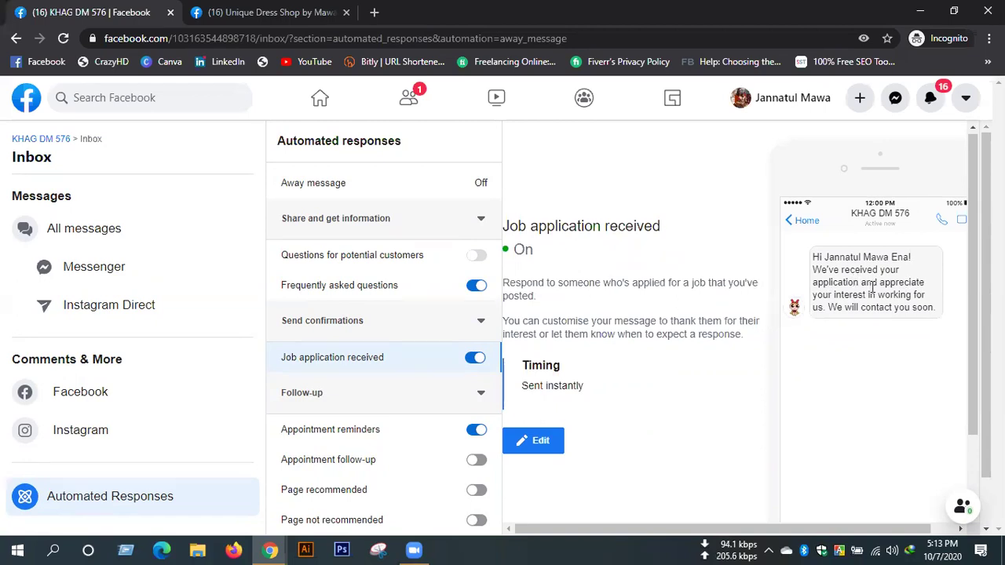
pyautogui.scroll(-2, 875, 298)
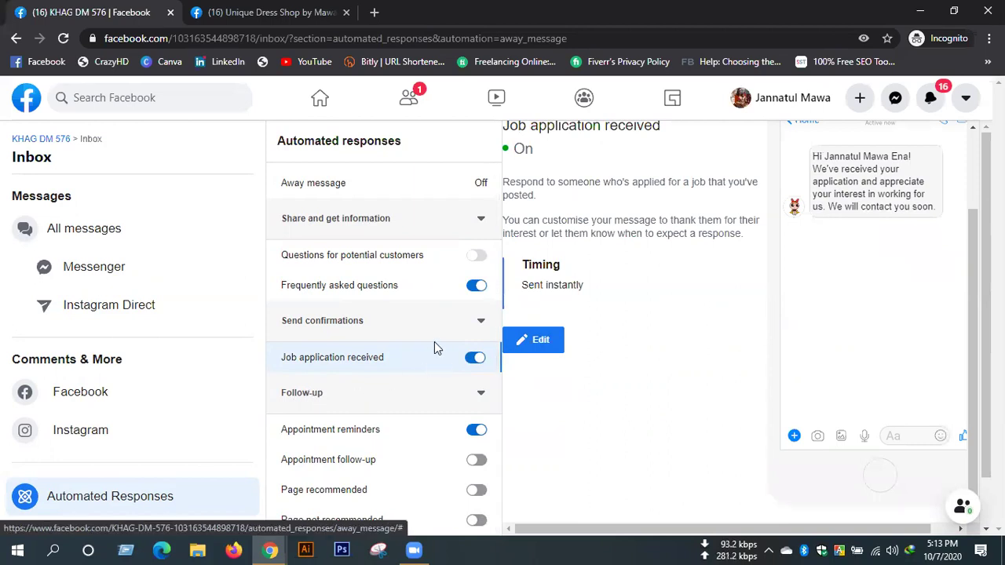
pyautogui.scroll(1, 435, 336)
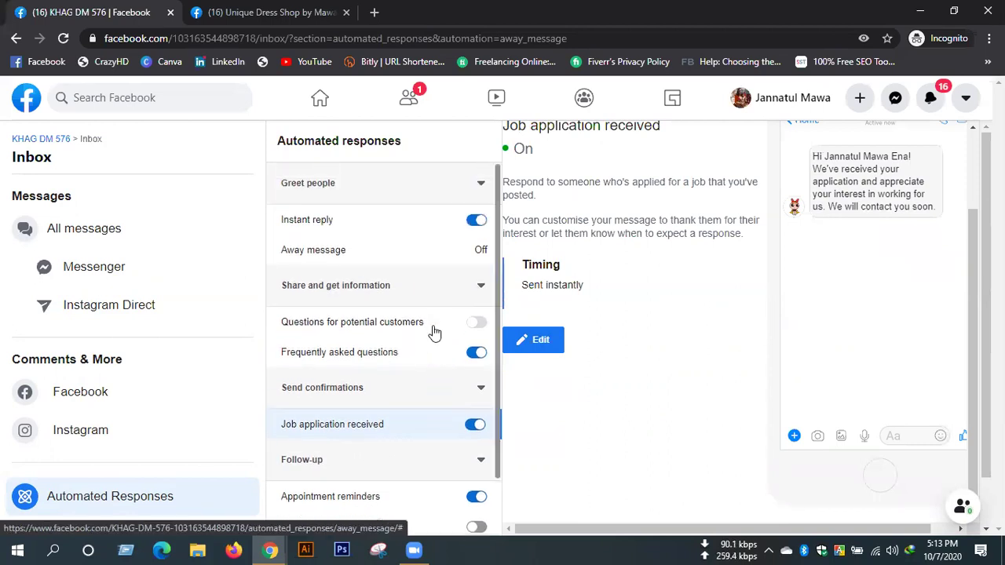
pyautogui.scroll(-1, 436, 334)
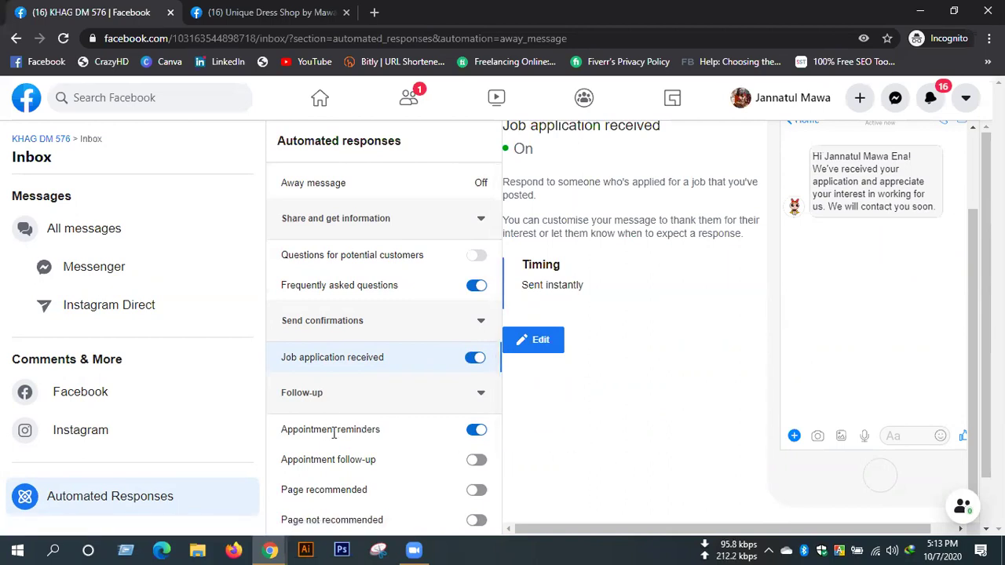
# - View the Appointment reminders, Appointment follow-up and Page recommended responses in turn
pyautogui.click(334, 434)
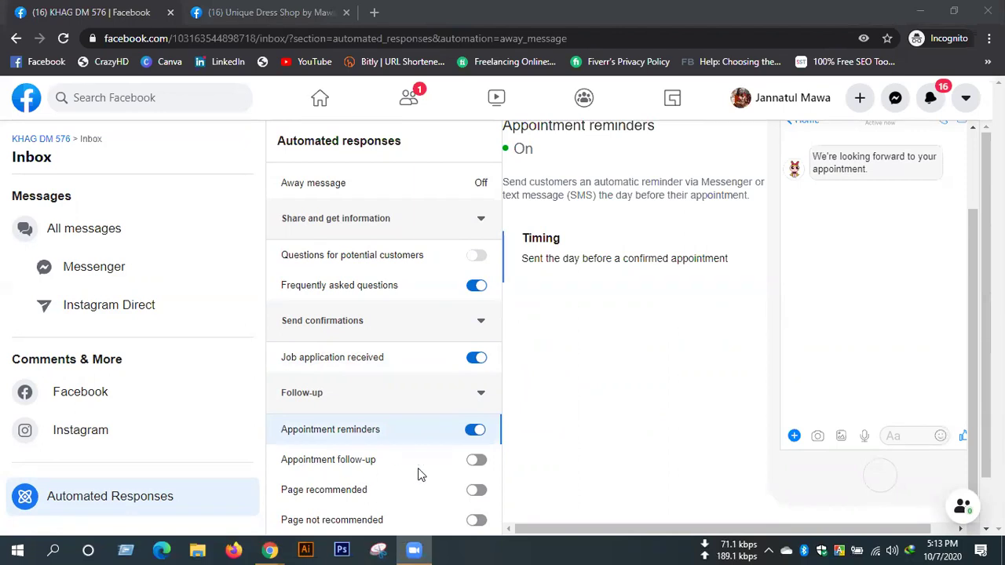
pyautogui.click(363, 459)
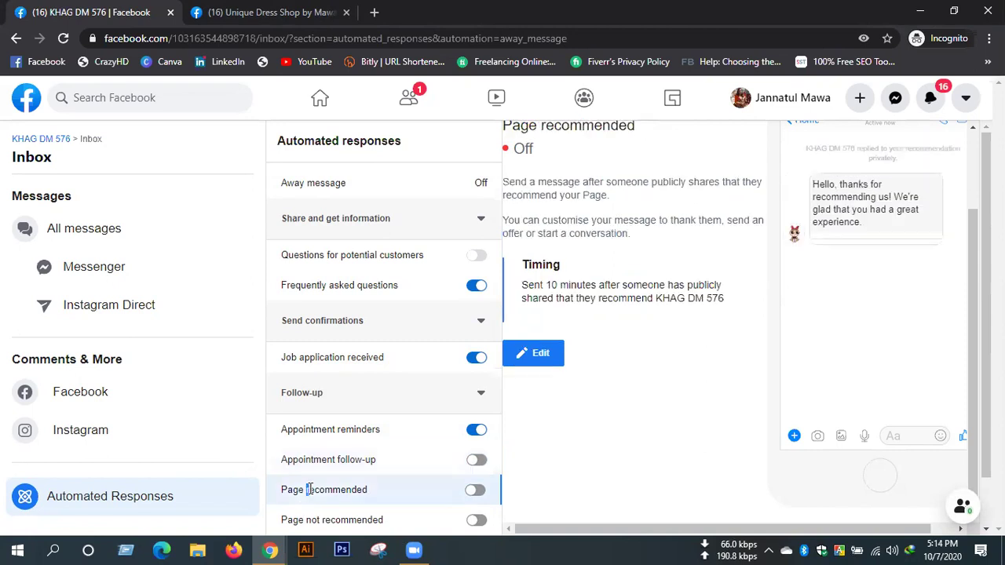
pyautogui.click(308, 490)
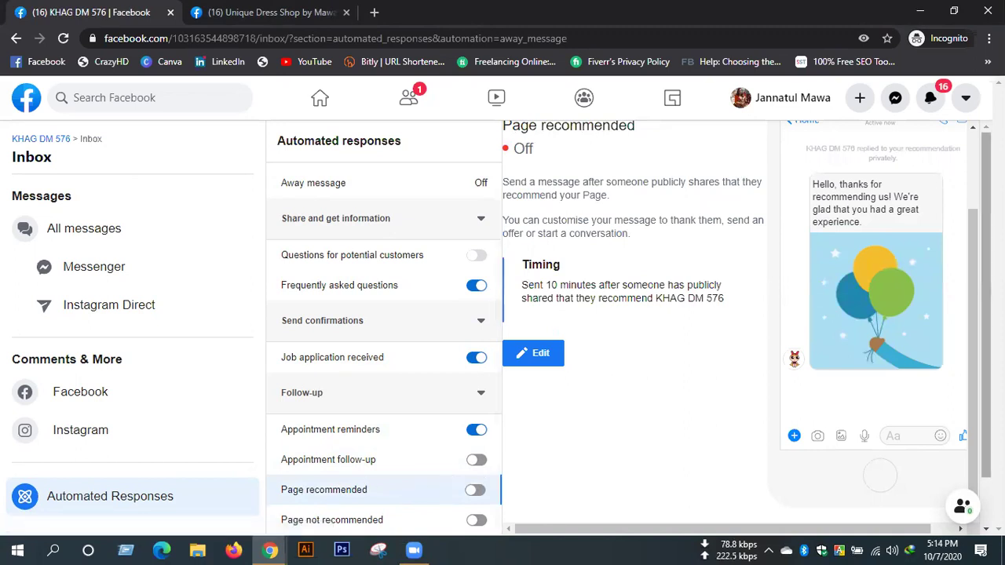
pyautogui.scroll(-1, 971, 461)
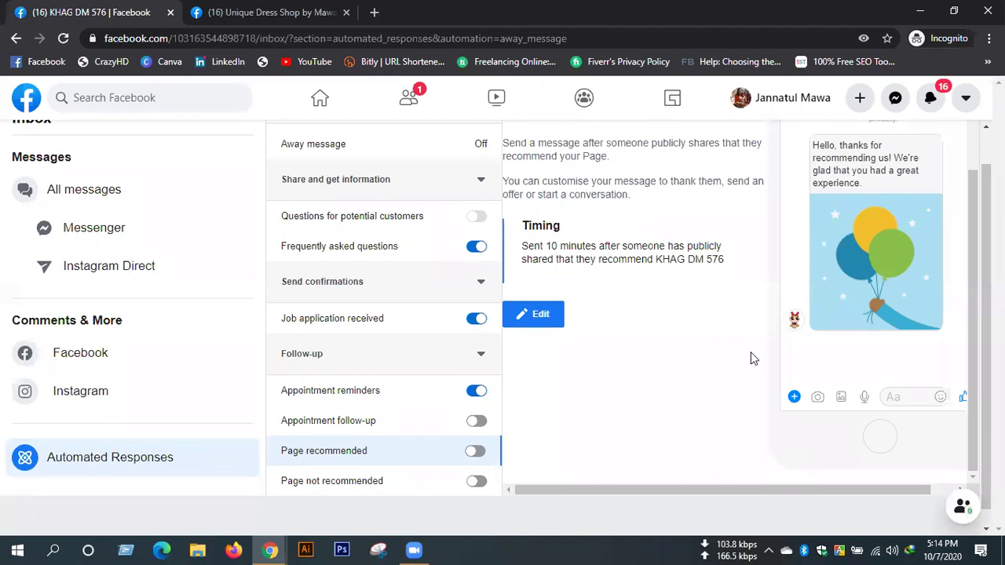
# - On the Kitchen to DINE page's Reviews section, choose to recommend the Page
pyautogui.moveTo(276, 547)
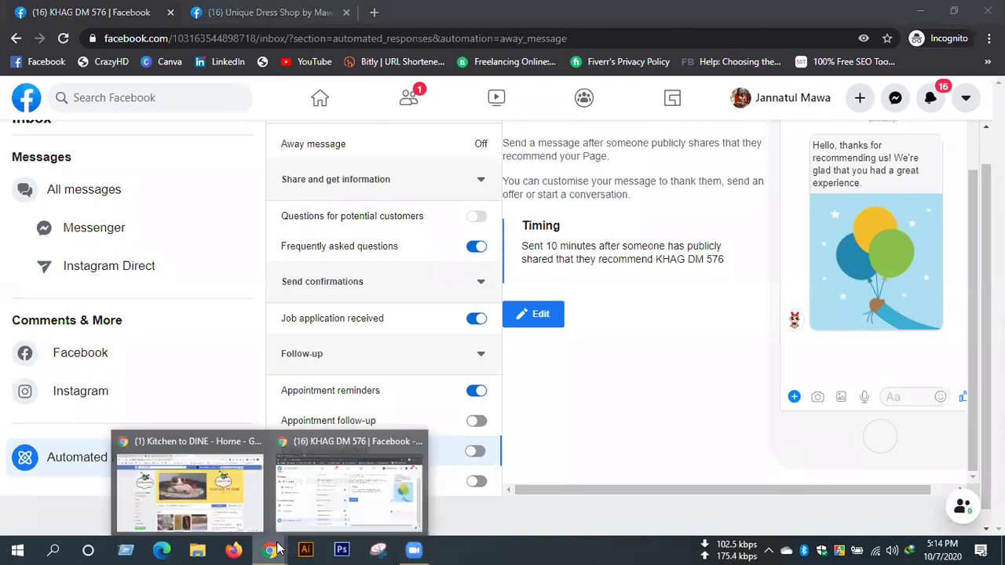
pyautogui.click(239, 498)
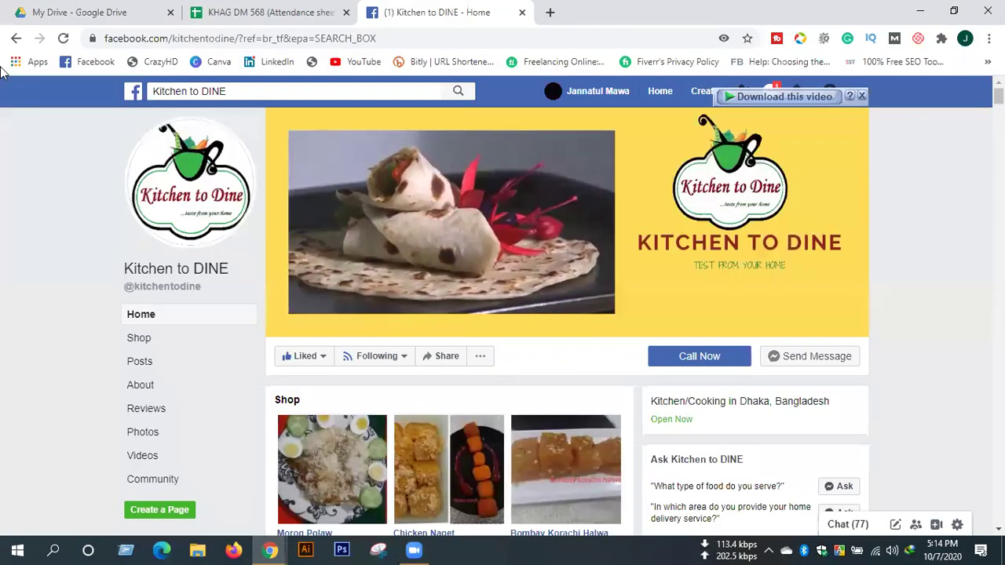
pyautogui.scroll(-3, 184, 376)
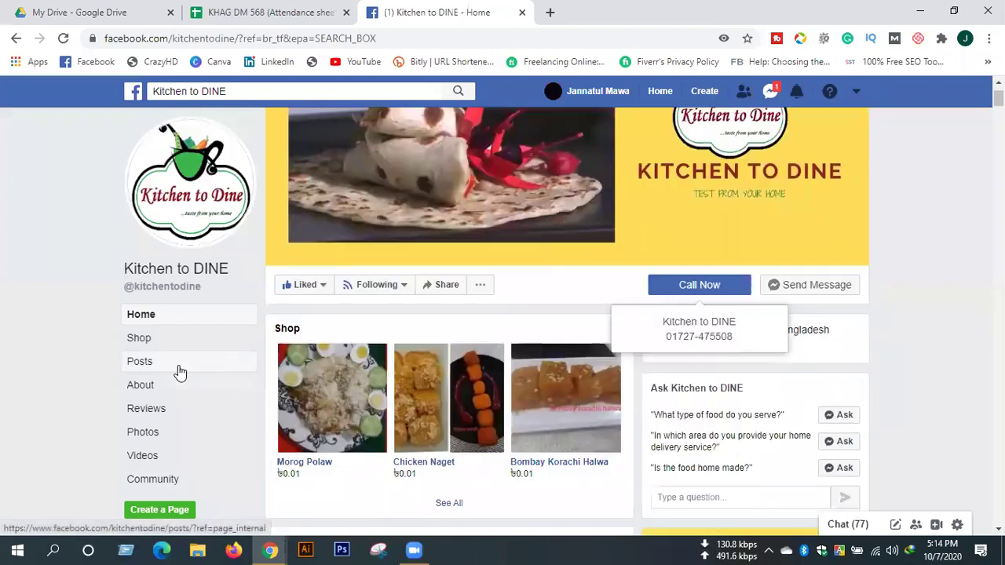
pyautogui.click(147, 412)
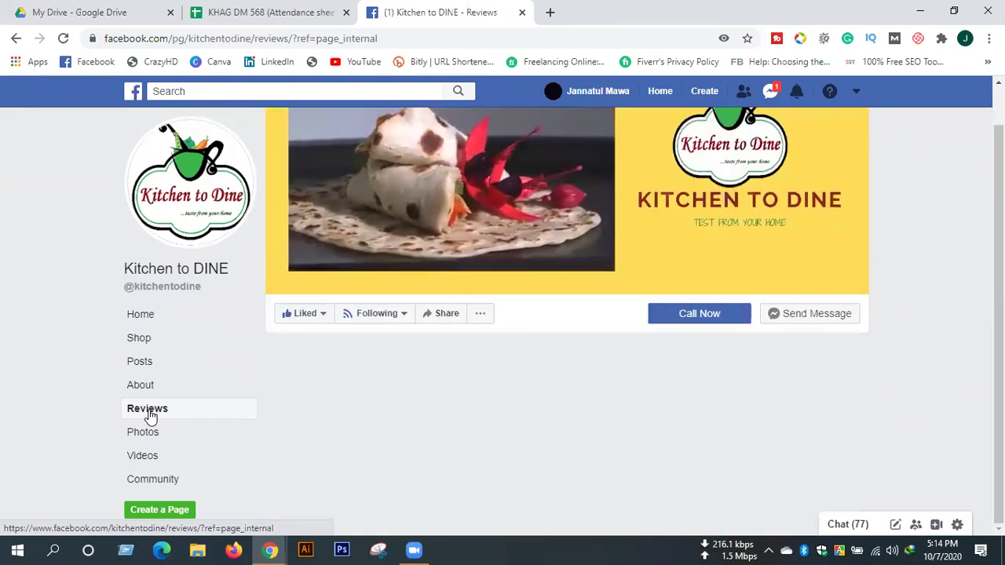
pyautogui.scroll(-2, 357, 406)
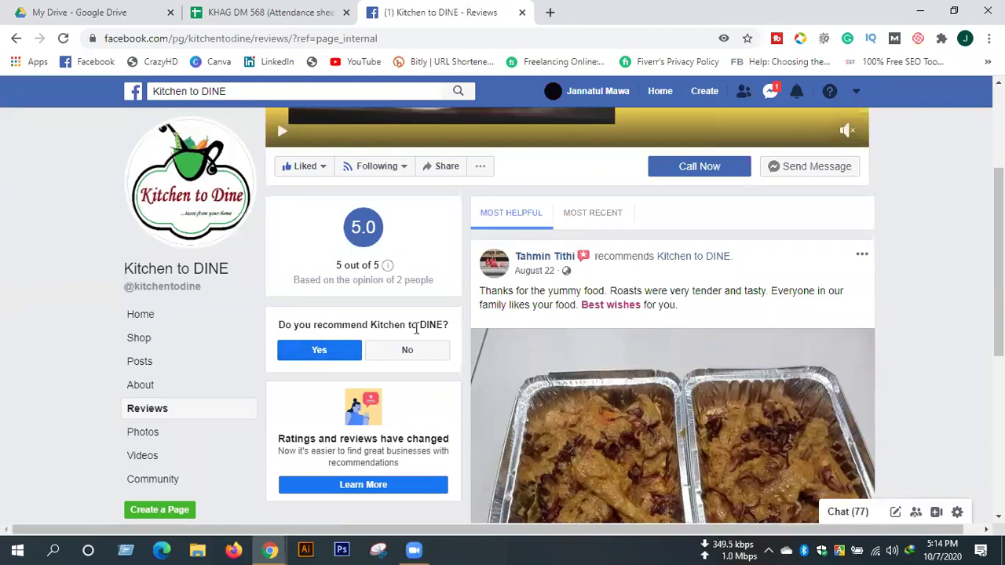
pyautogui.click(328, 359)
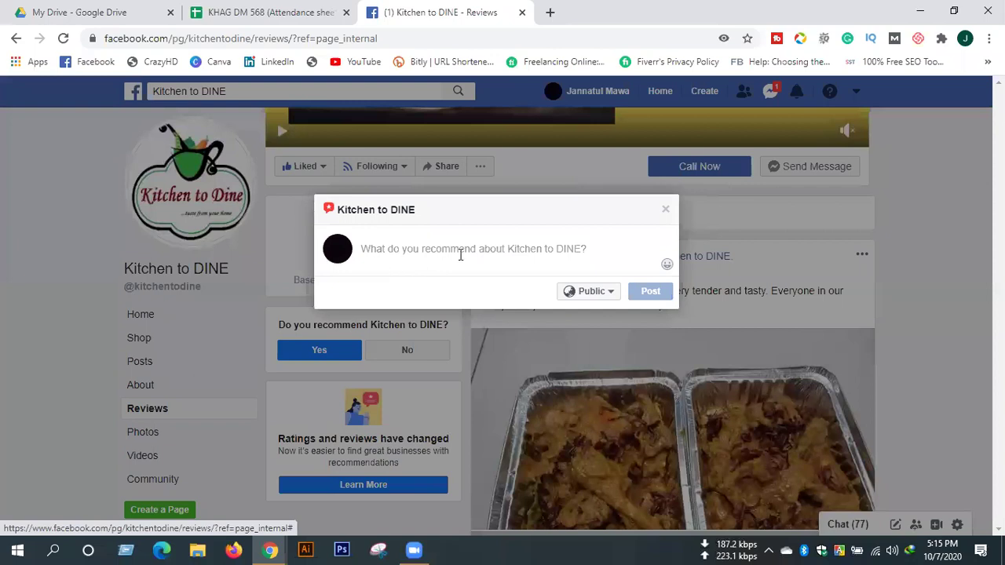
# - Close the recommendation composer without posting and return to the Automated Responses window
pyautogui.click(537, 247)
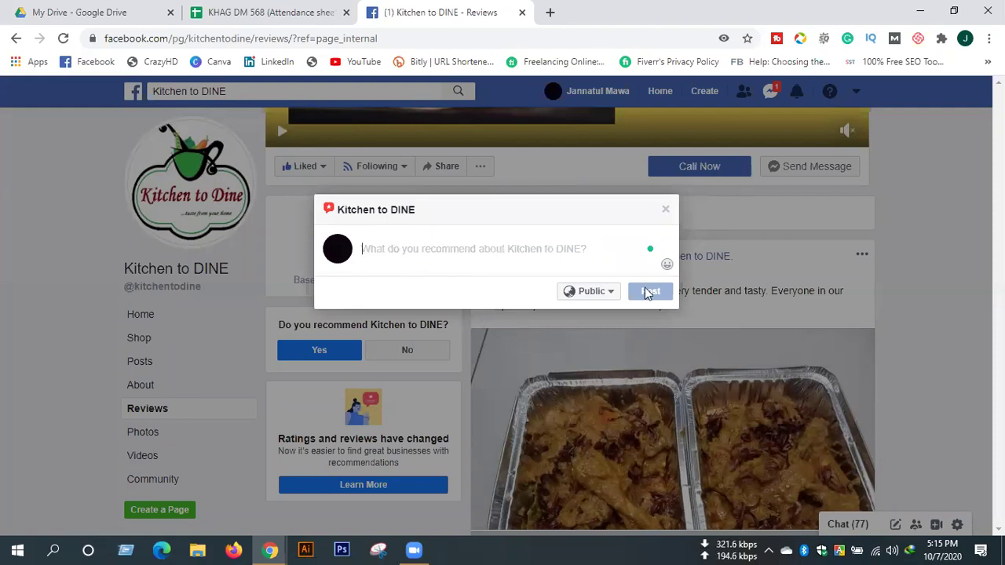
pyautogui.click(665, 212)
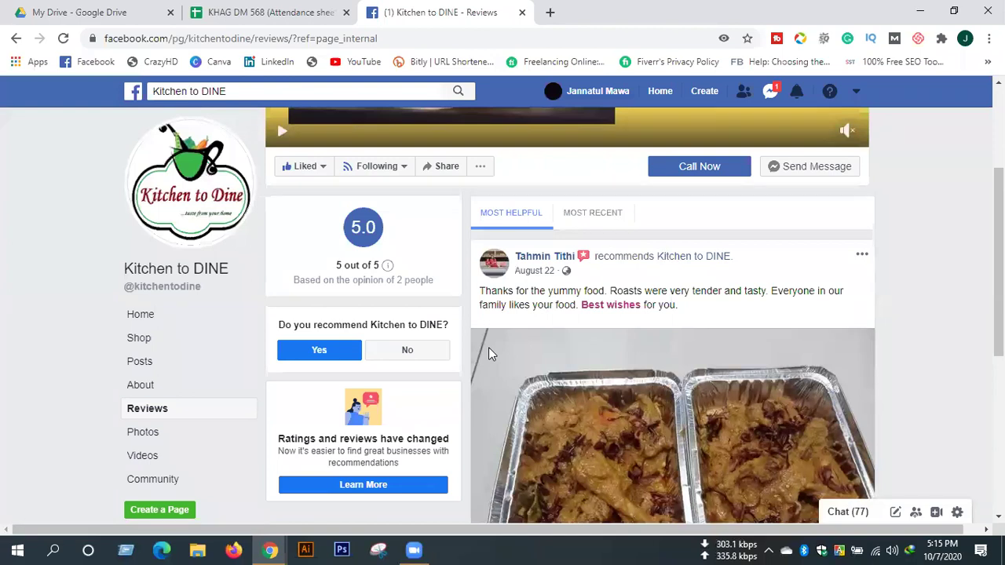
pyautogui.moveTo(270, 548)
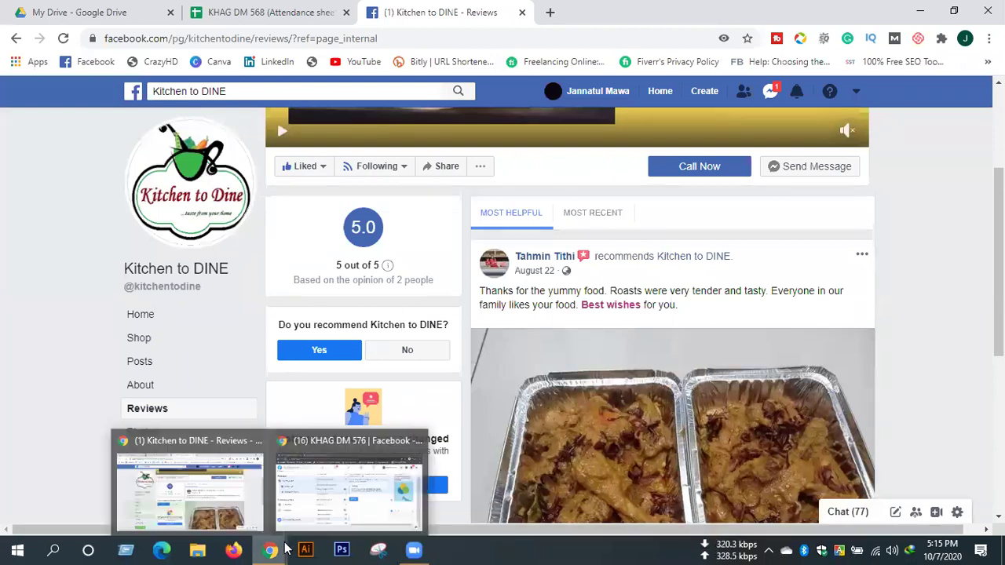
pyautogui.click(368, 493)
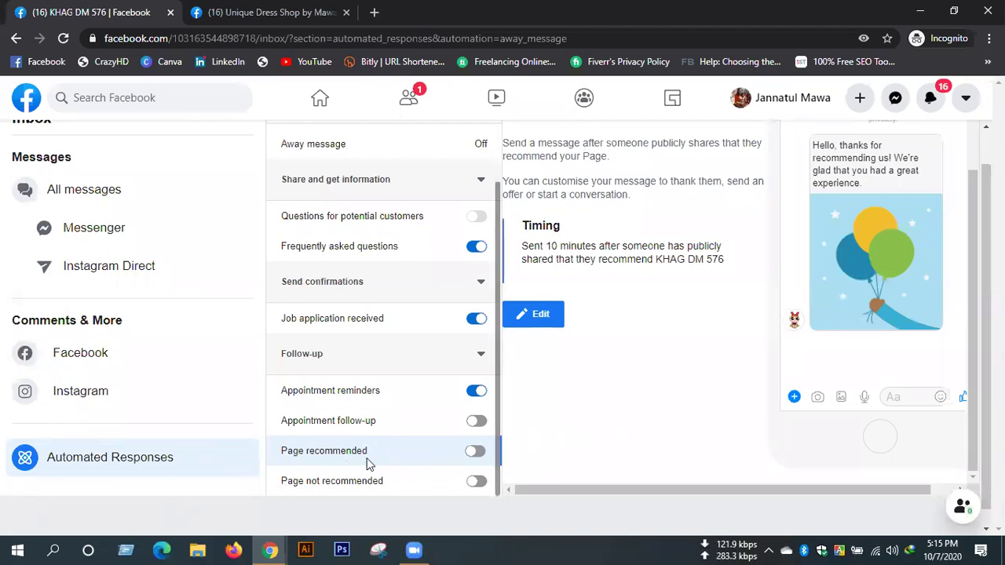
# - Turn Page recommended on, greet by full name after 'Hello,' and start replacing the balloon image
pyautogui.click(474, 451)
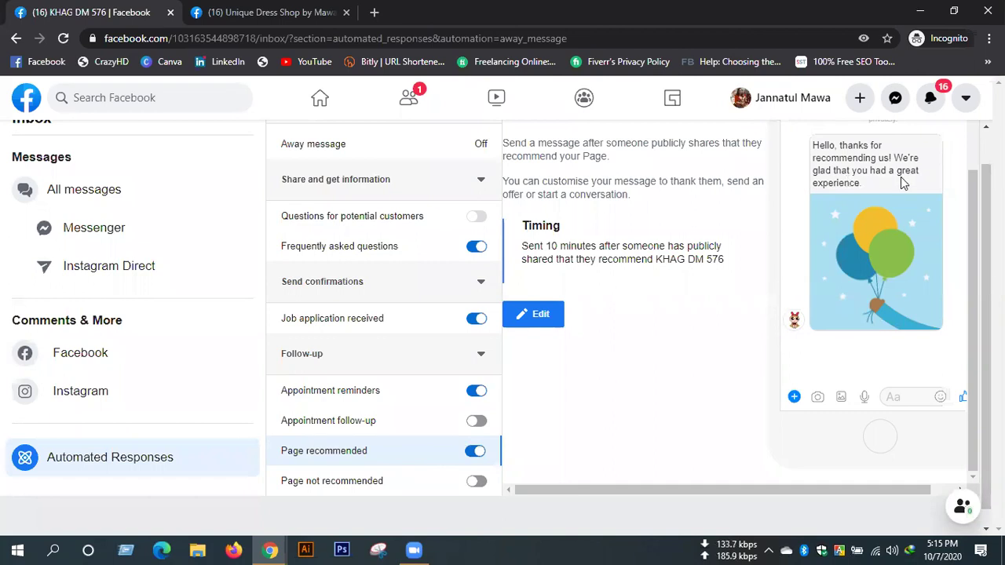
pyautogui.click(534, 315)
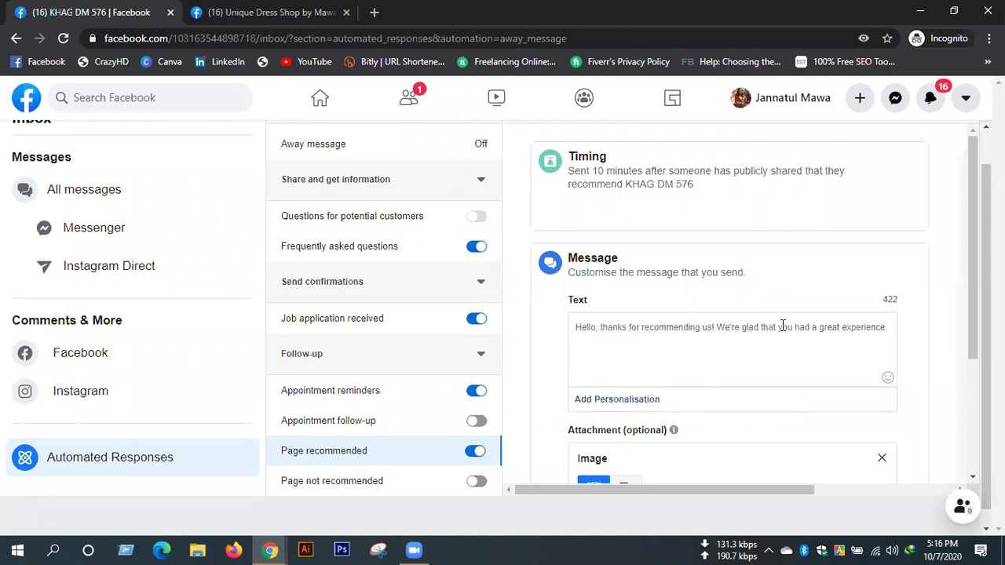
pyautogui.press('BackSpace')
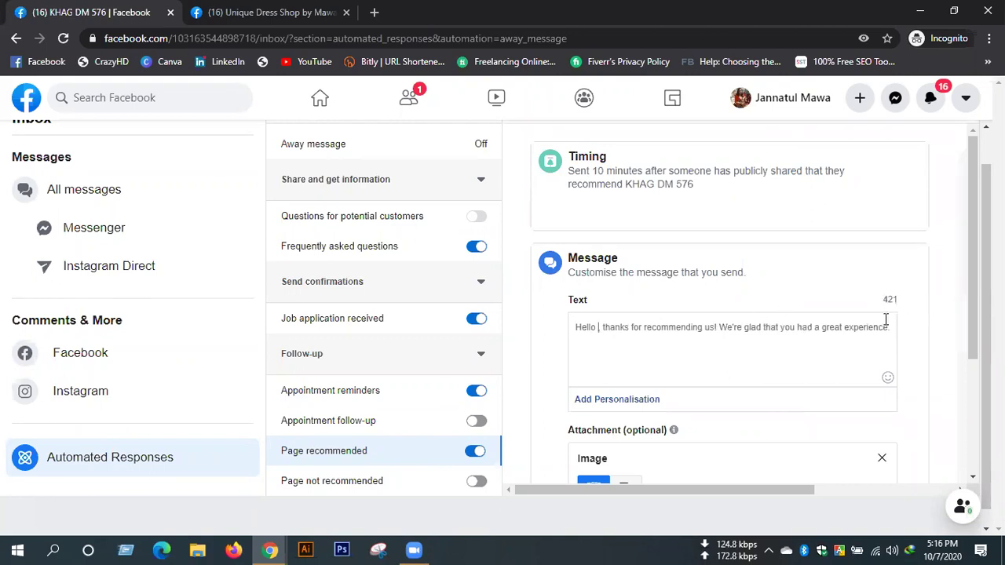
pyautogui.click(618, 405)
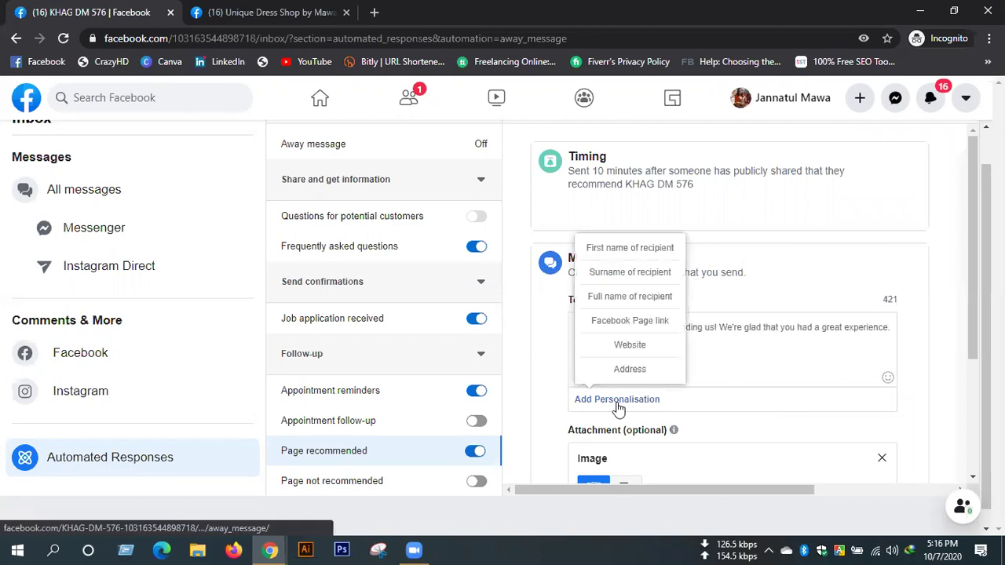
pyautogui.click(609, 297)
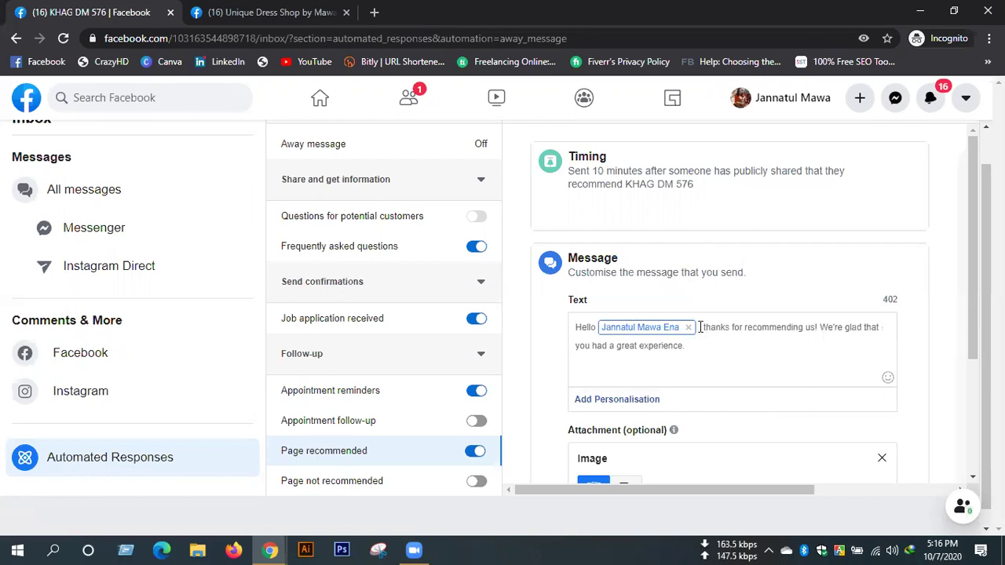
pyautogui.press('BackSpace')
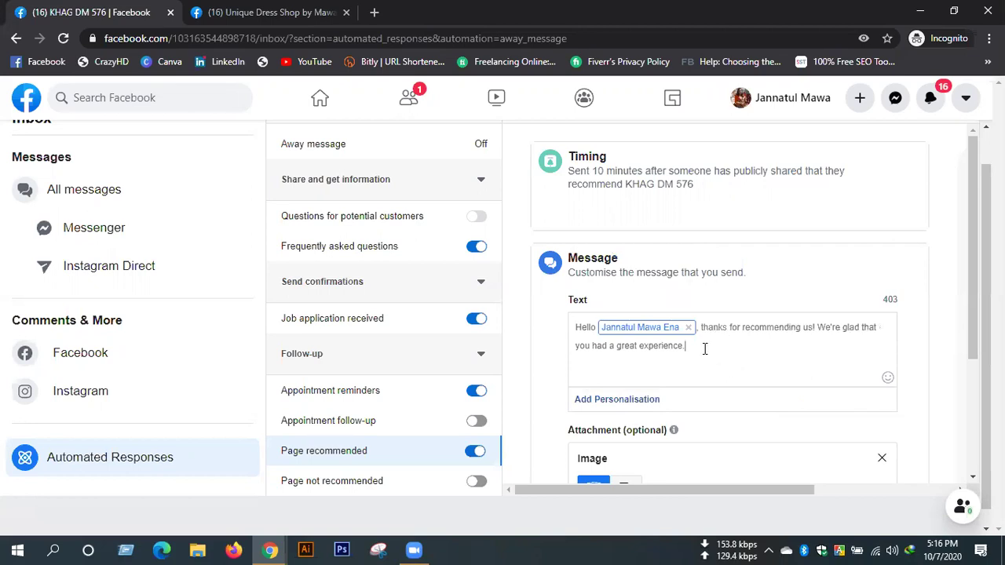
pyautogui.scroll(-2, 703, 386)
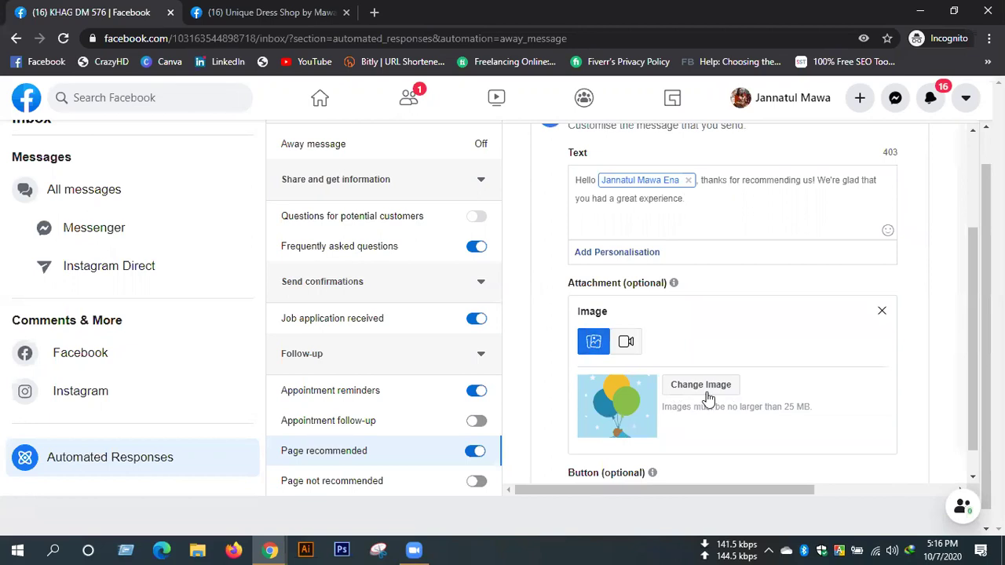
pyautogui.click(712, 387)
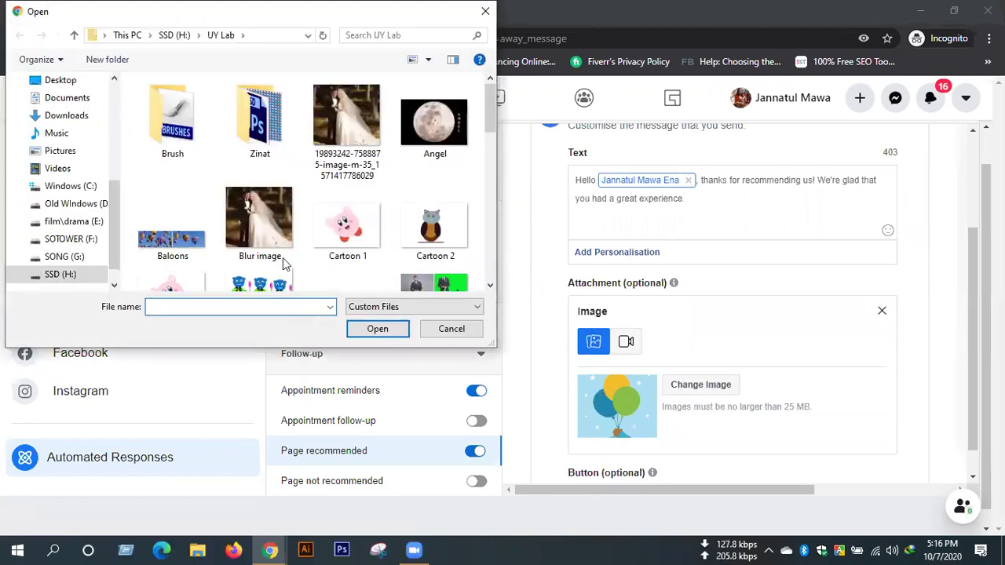
# - Replace the balloons attachment with the Red Moon image and check it in the message editor
pyautogui.scroll(-2, 405, 219)
pyautogui.scroll(-1, 405, 219)
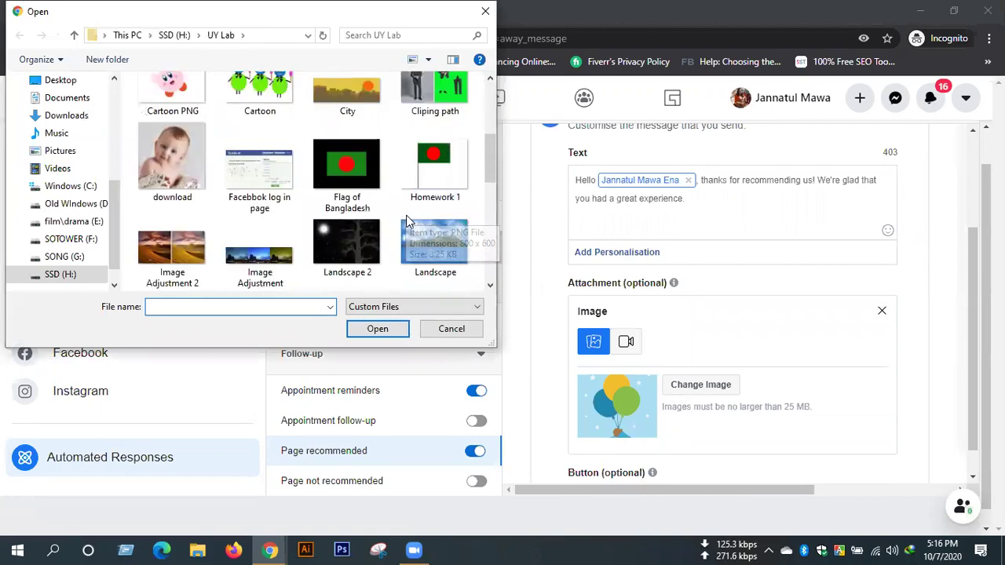
pyautogui.scroll(-5, 272, 212)
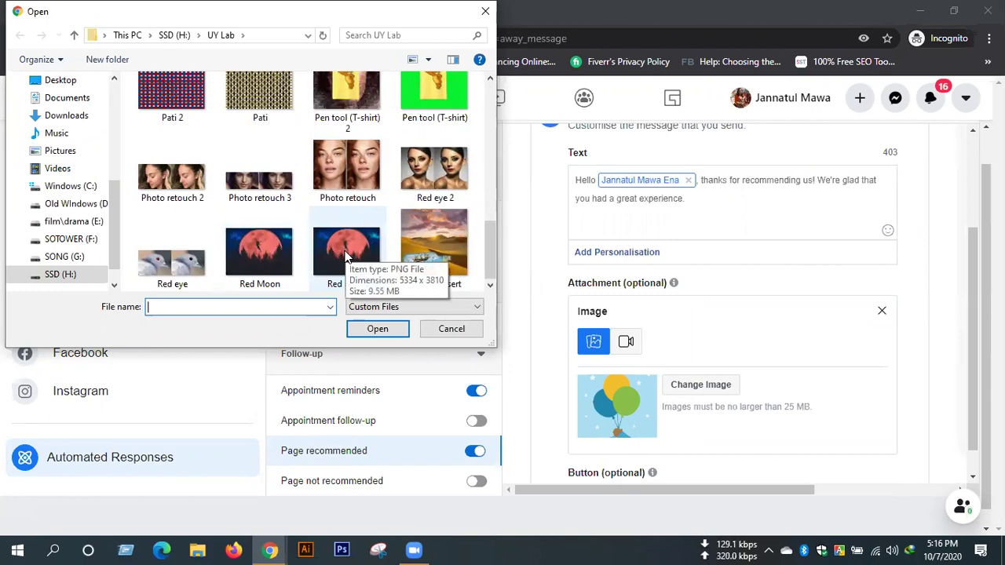
pyautogui.click(248, 254)
pyautogui.click(380, 330)
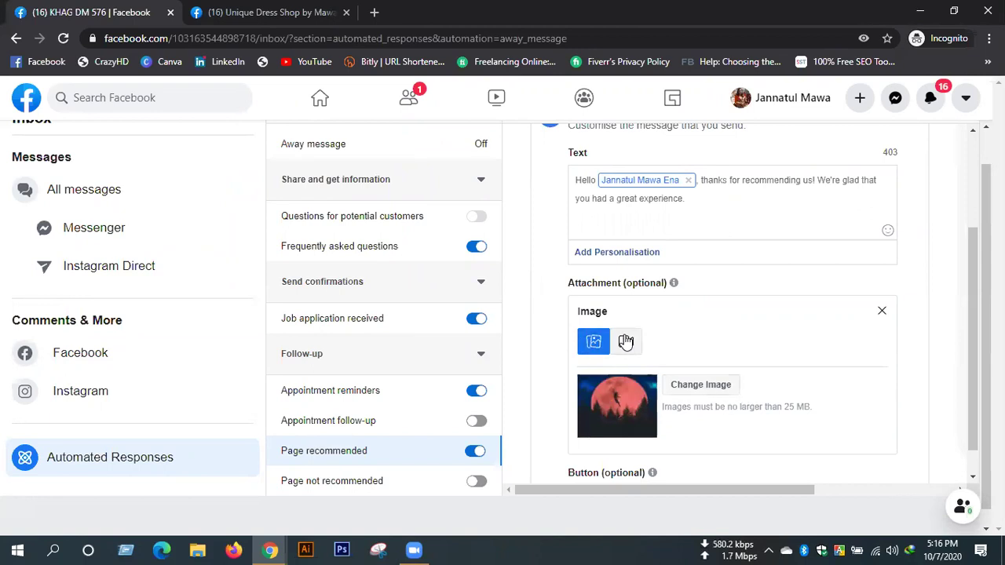
pyautogui.scroll(-1, 612, 432)
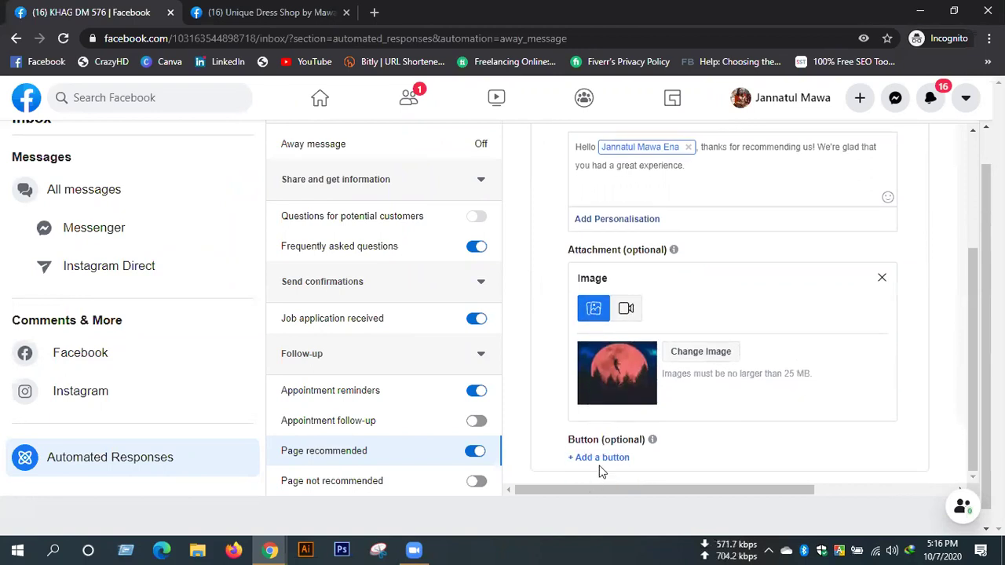
pyautogui.scroll(3, 603, 467)
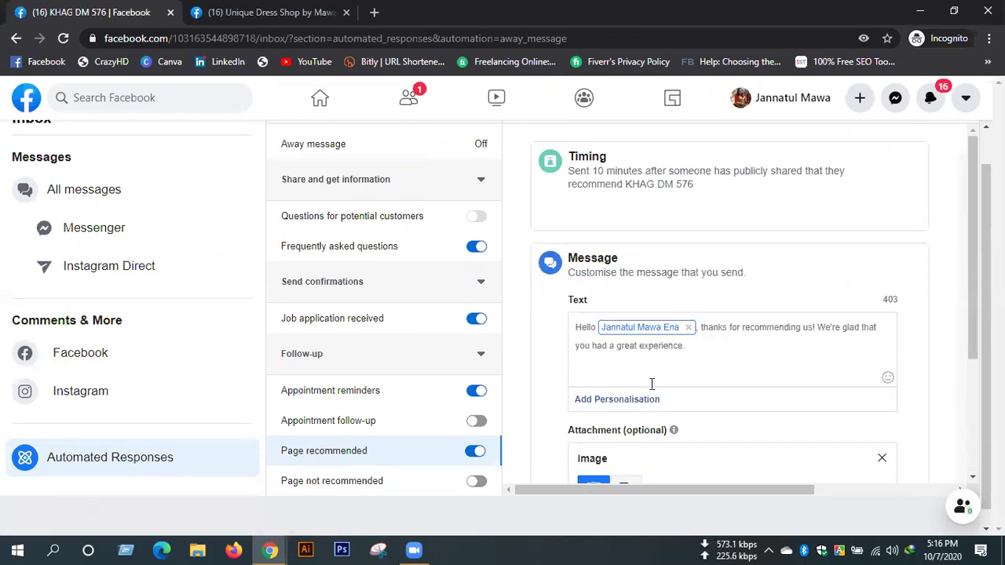
pyautogui.scroll(-2, 650, 384)
pyautogui.scroll(-1, 650, 384)
pyautogui.scroll(-1, 703, 411)
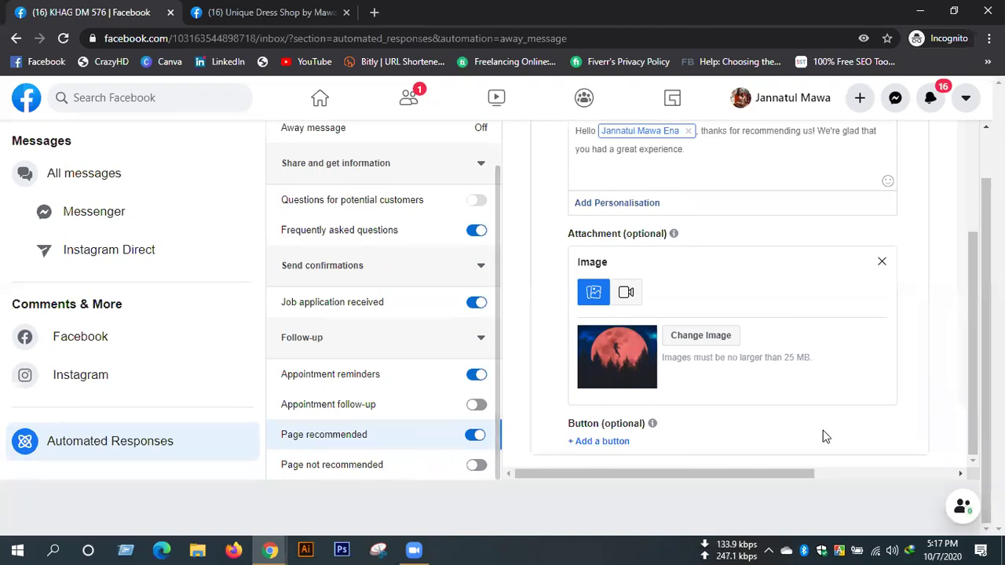
pyautogui.scroll(5, 642, 387)
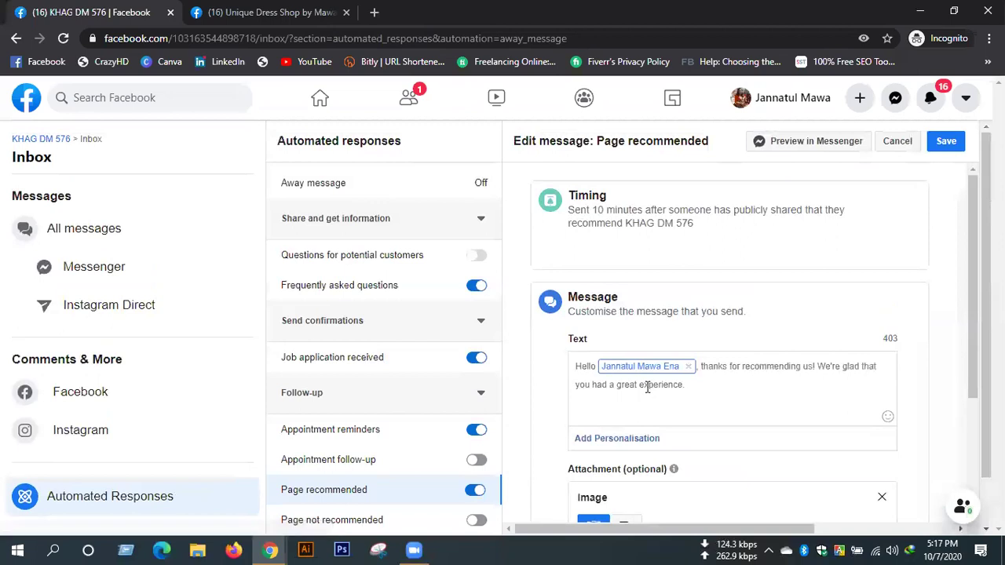
# - Save the Page recommended message and turn the Page not recommended response on
pyautogui.click(942, 148)
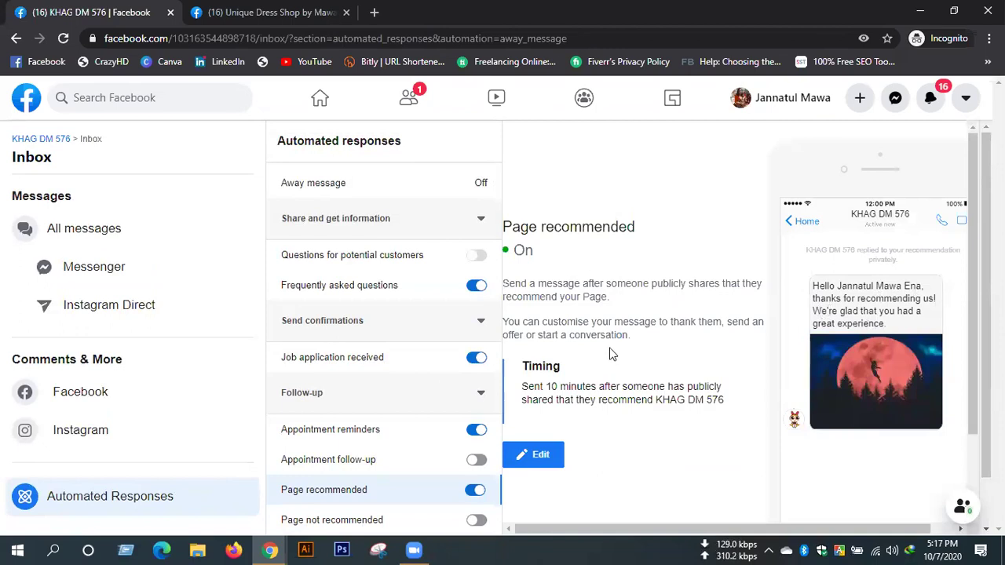
pyautogui.scroll(-2, 856, 325)
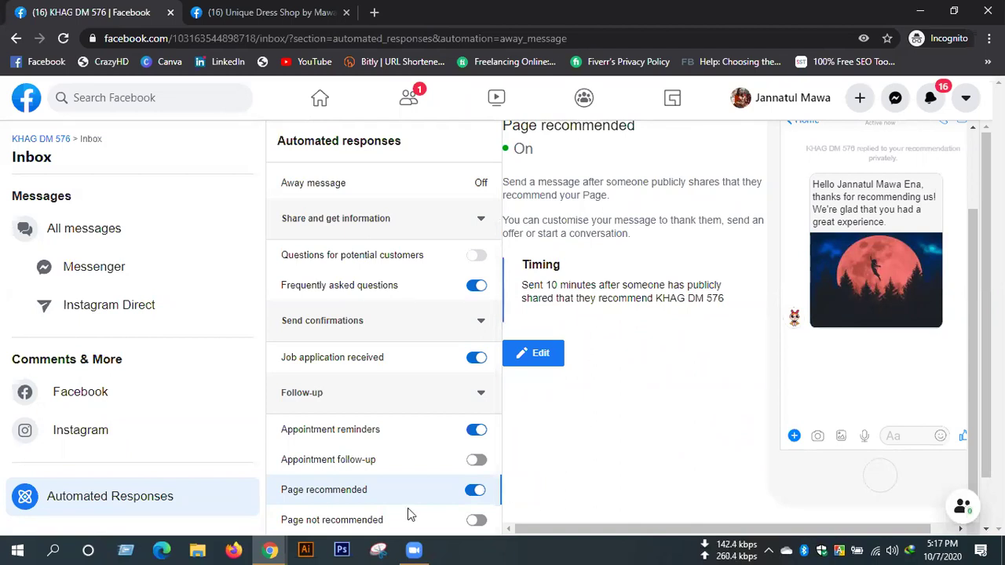
pyautogui.click(338, 520)
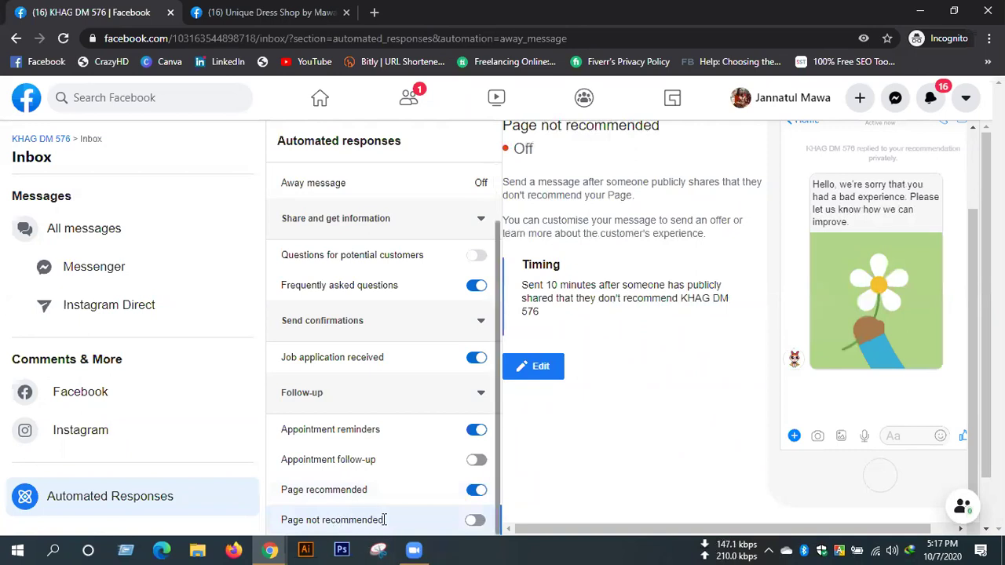
pyautogui.click(476, 521)
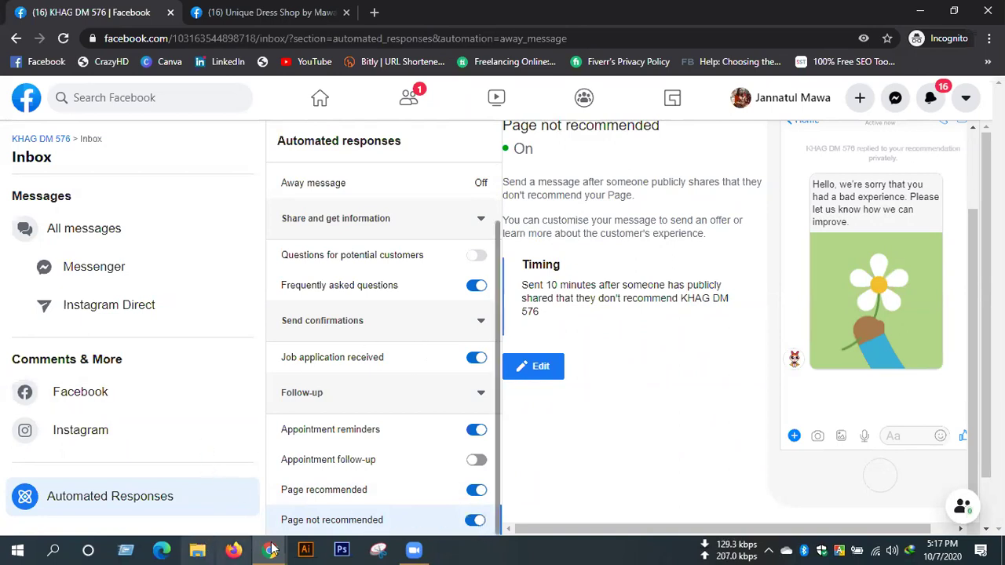
# - Briefly view the Kitchen to DINE reviews window, then return to automated responses
pyautogui.moveTo(269, 549)
pyautogui.click(225, 526)
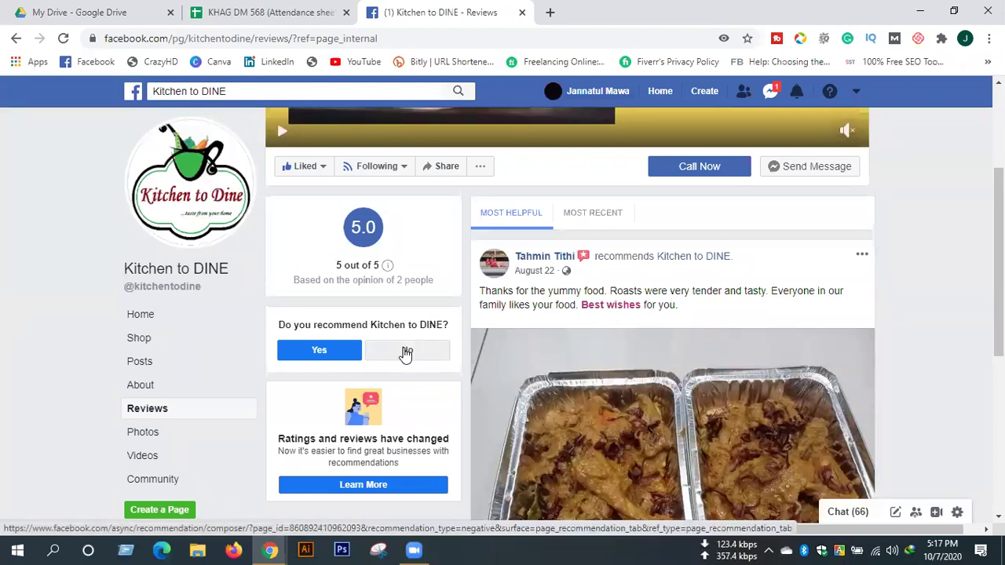
pyautogui.moveTo(269, 549)
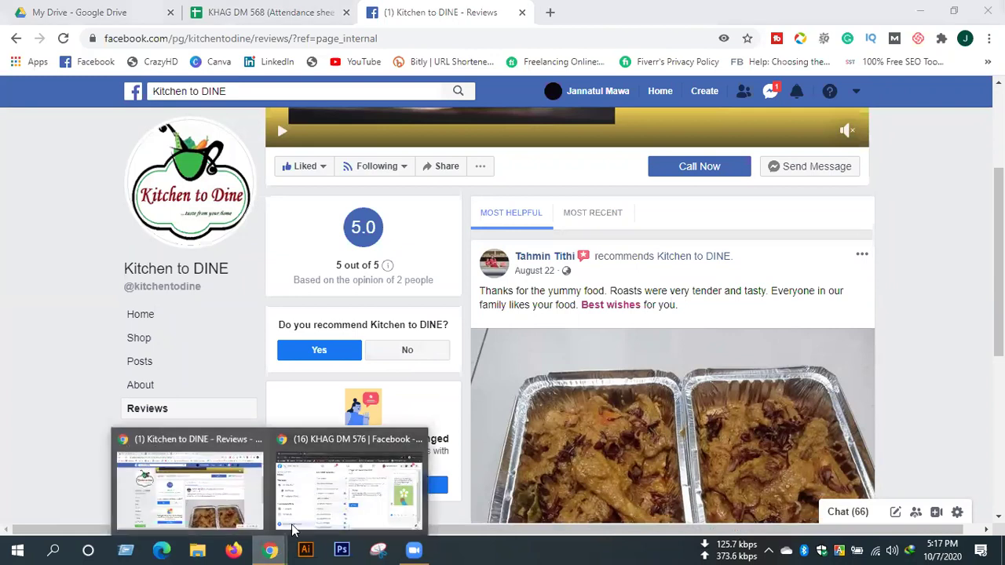
pyautogui.click(331, 510)
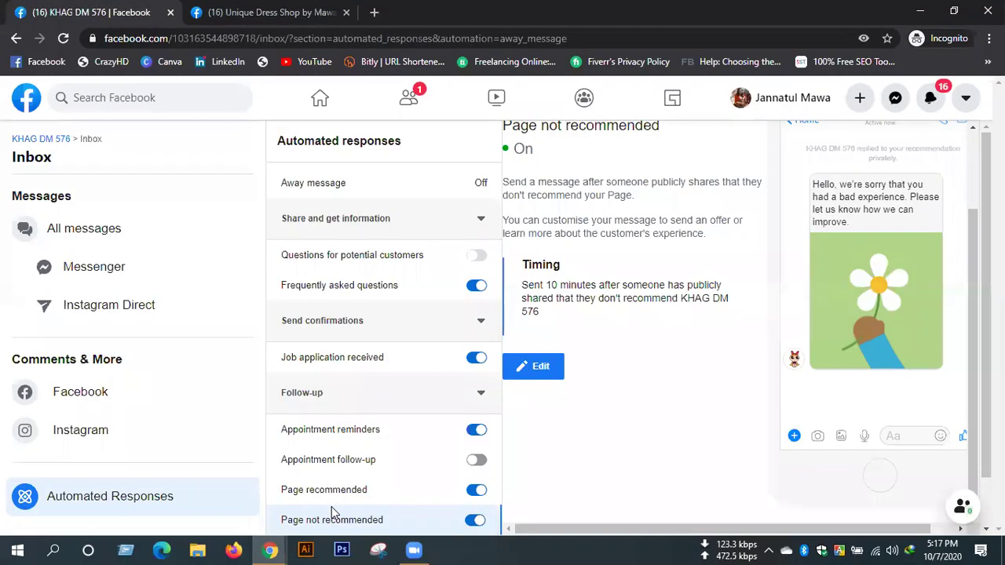